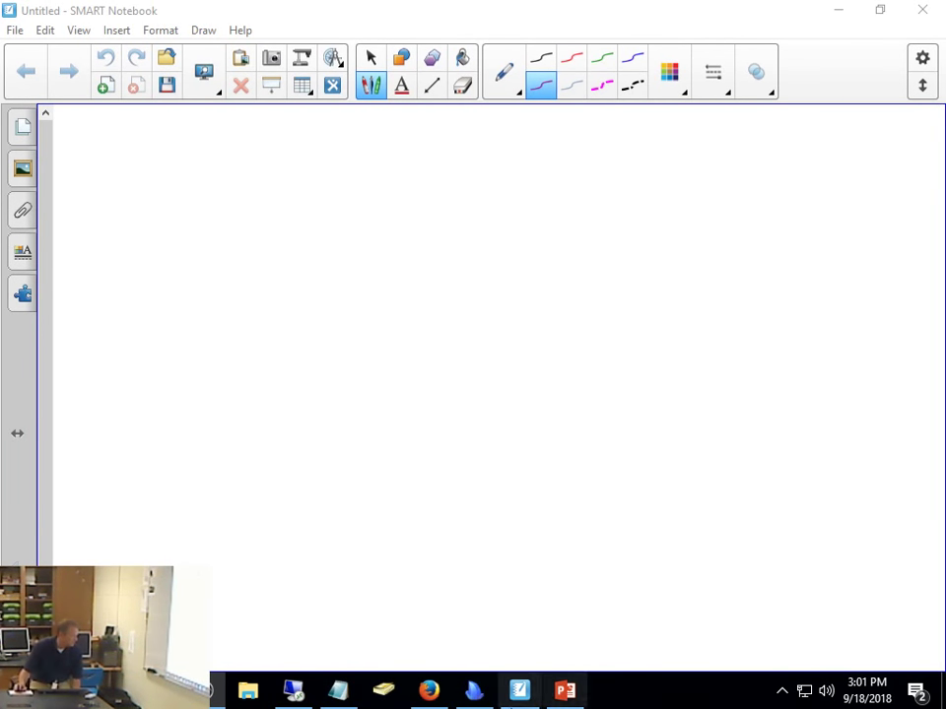
# Switch to the Firefox window and log in to Moodle with the saved teacher username and password.
pyautogui.click(430, 690)
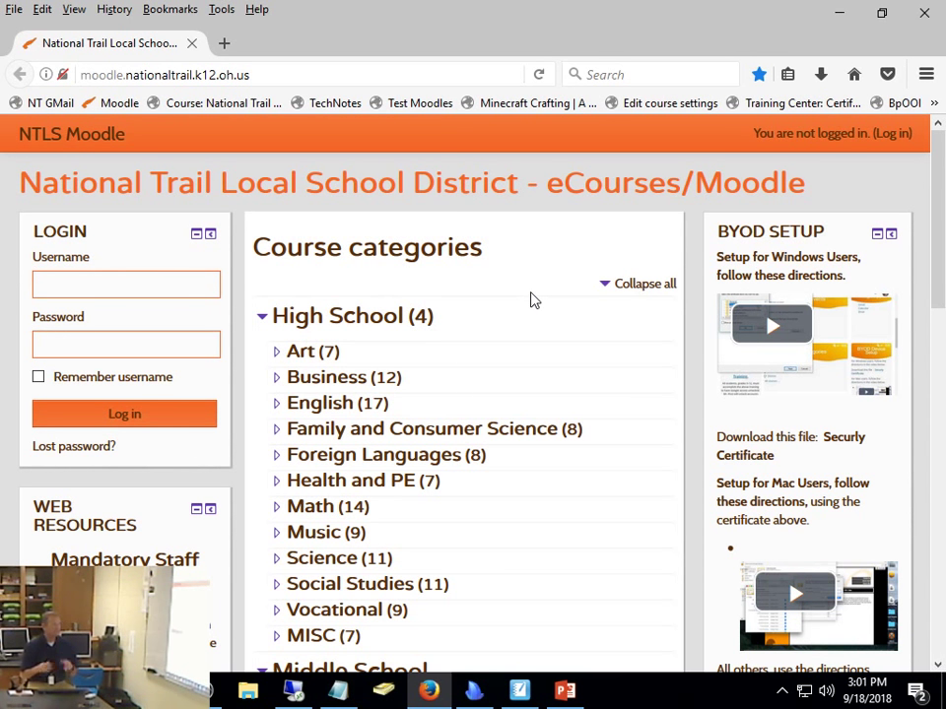
pyautogui.click(71, 287)
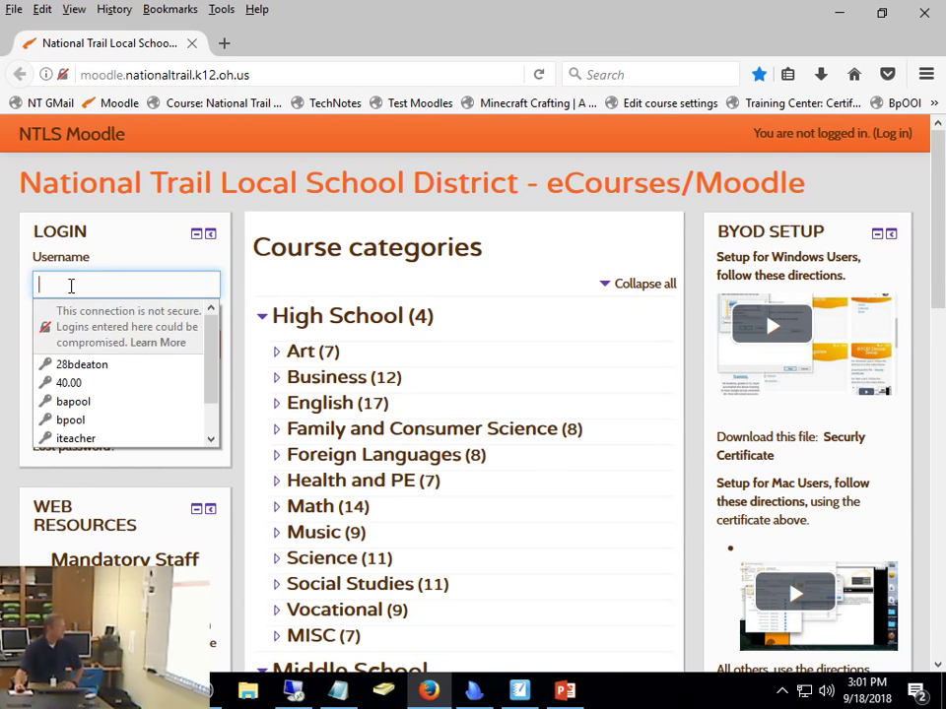
pyautogui.click(95, 423)
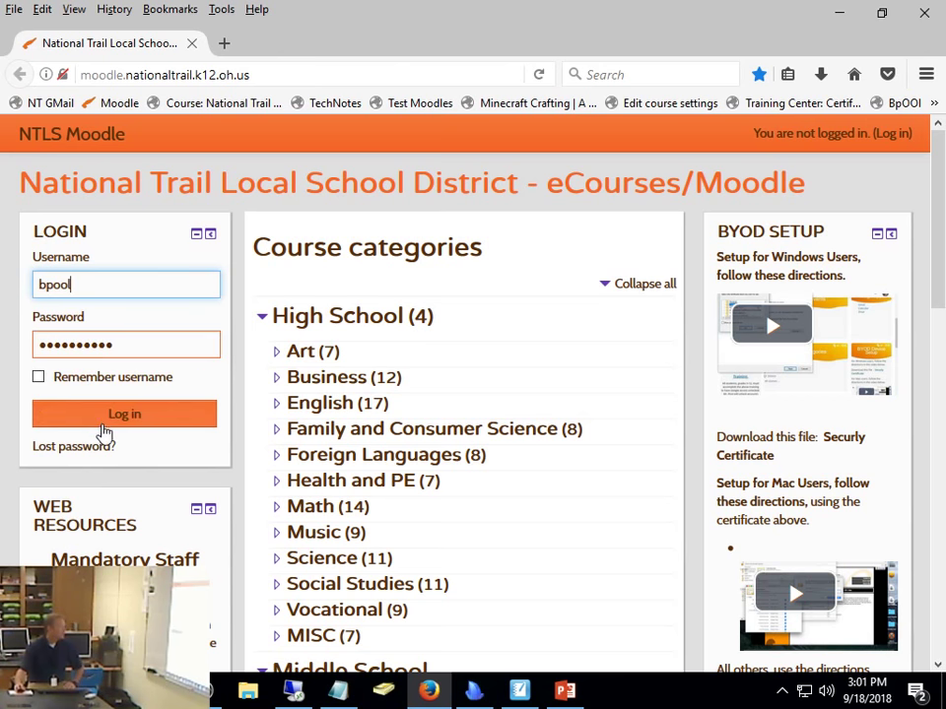
pyautogui.click(102, 422)
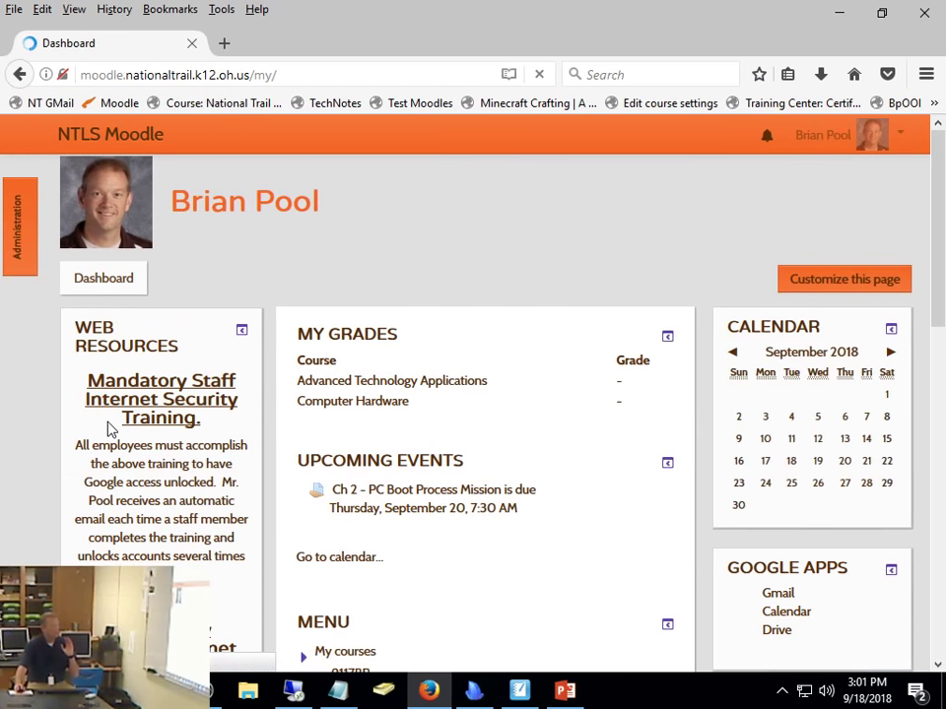
# Look at the Computer Hardware course, return to the dashboard and open the District course category.
pyautogui.click(358, 406)
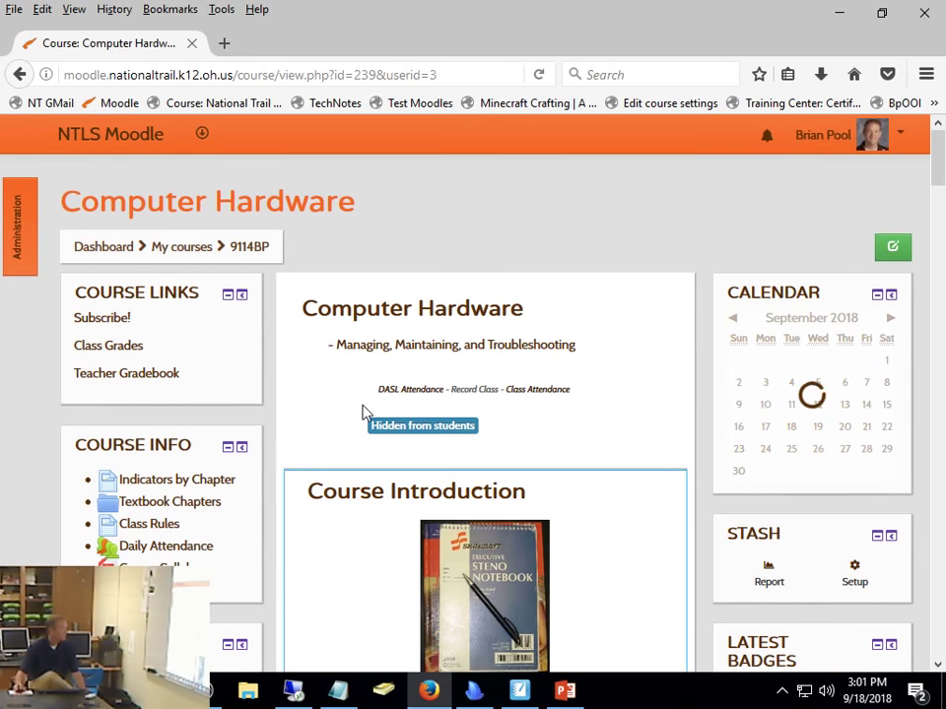
pyautogui.click(104, 254)
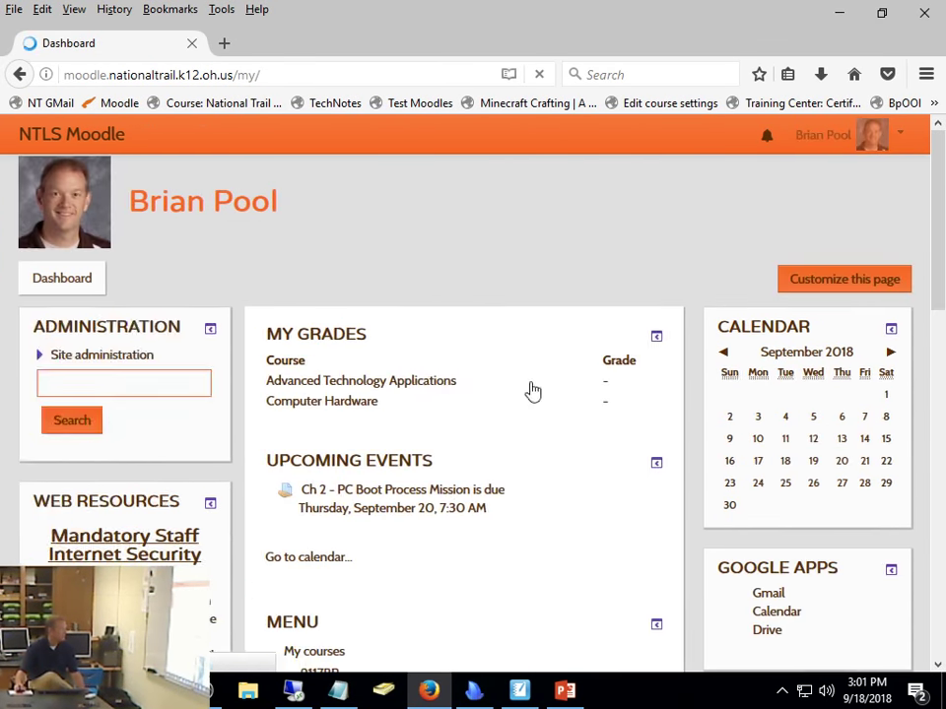
pyautogui.scroll(-3, 630, 382)
pyautogui.scroll(-3, 364, 423)
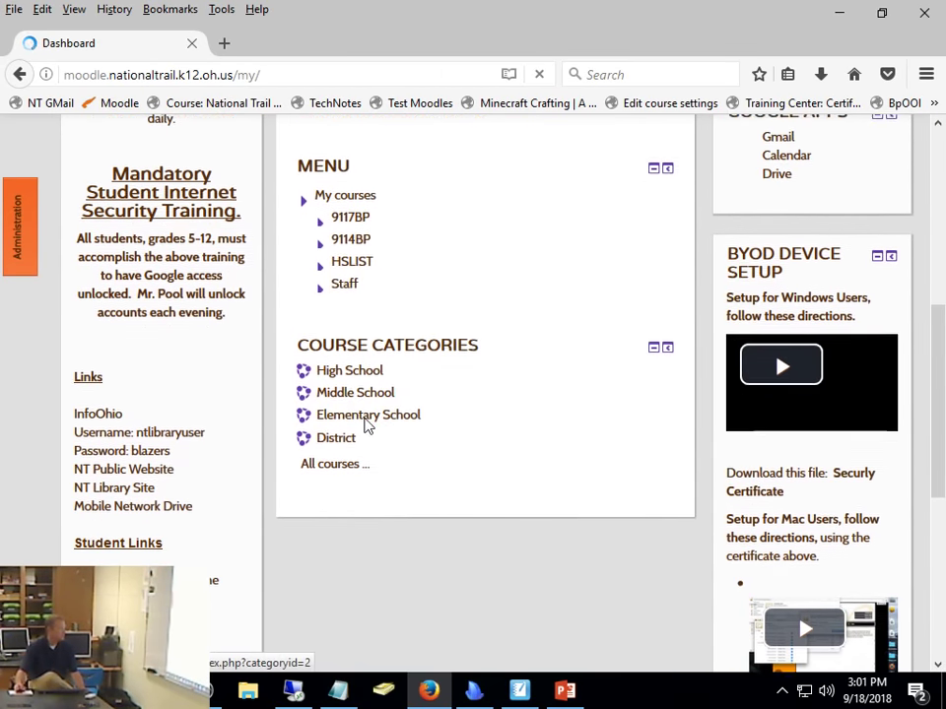
pyautogui.click(342, 432)
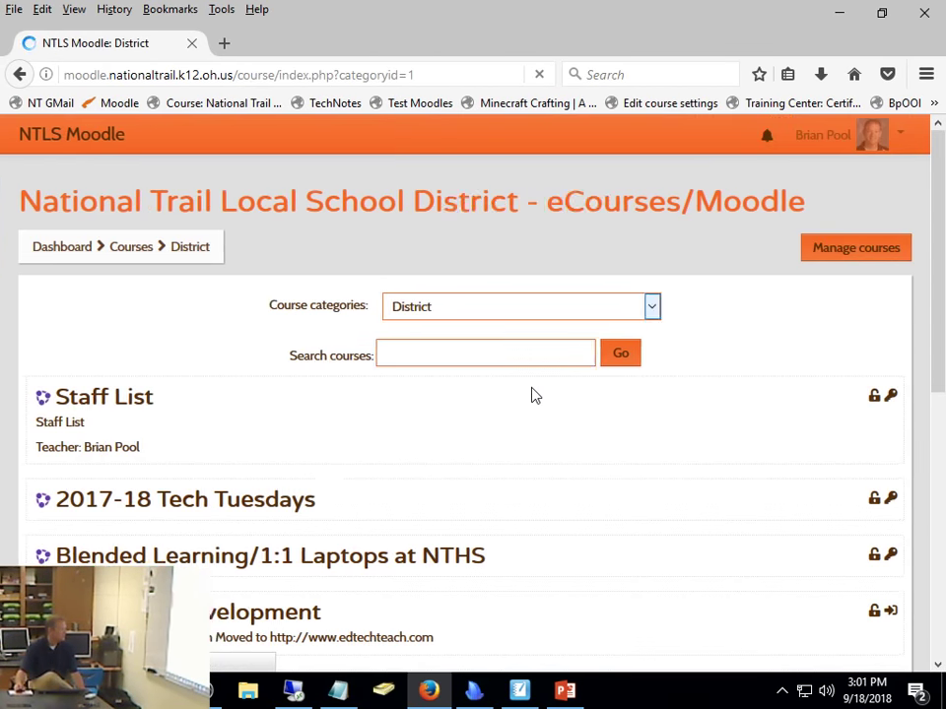
# Look through the District courses and switch the course category to High School / Business.
pyautogui.scroll(-1, 464, 344)
pyautogui.scroll(-5, 464, 345)
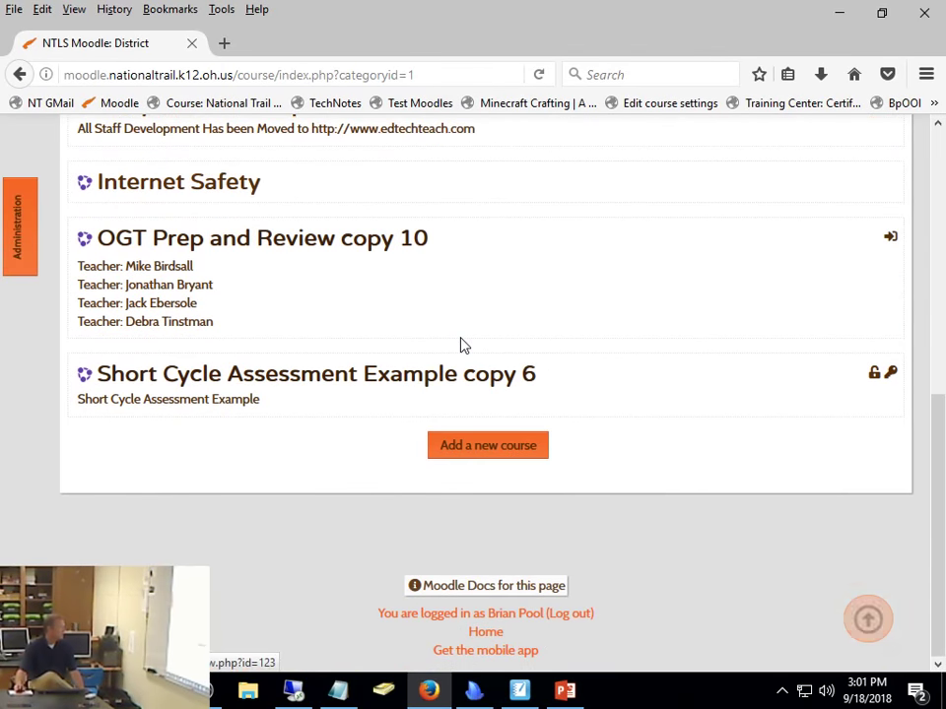
pyautogui.scroll(6, 464, 345)
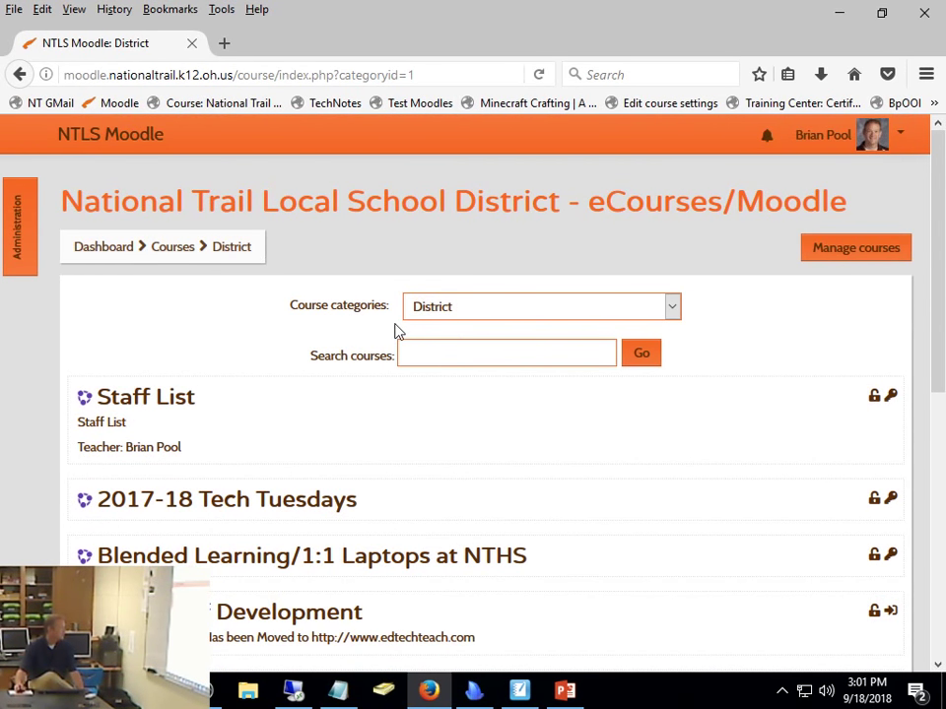
pyautogui.click(512, 311)
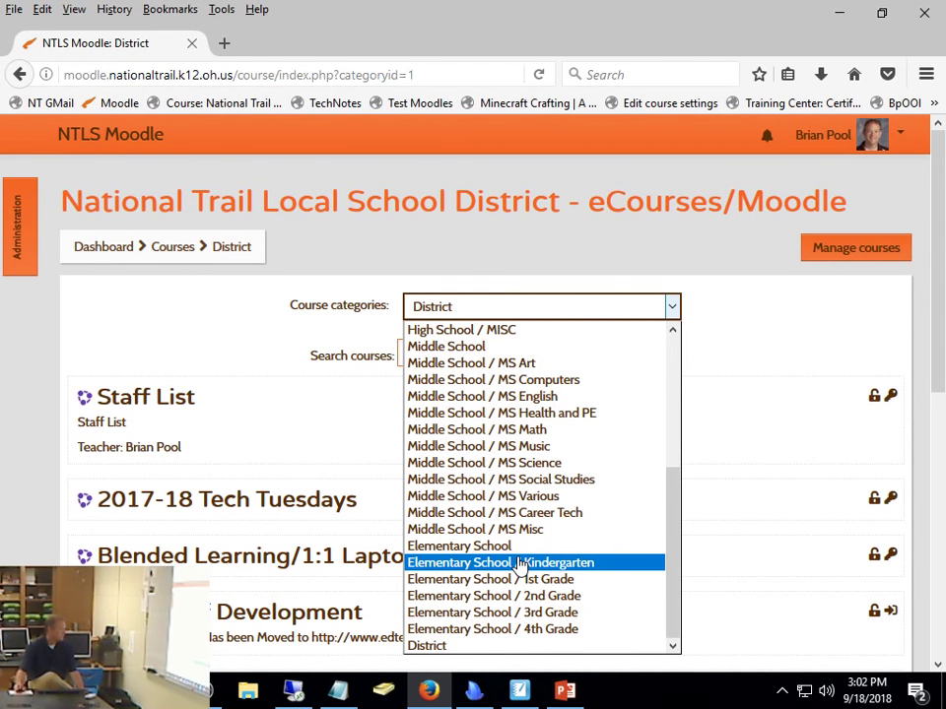
pyautogui.scroll(5, 519, 563)
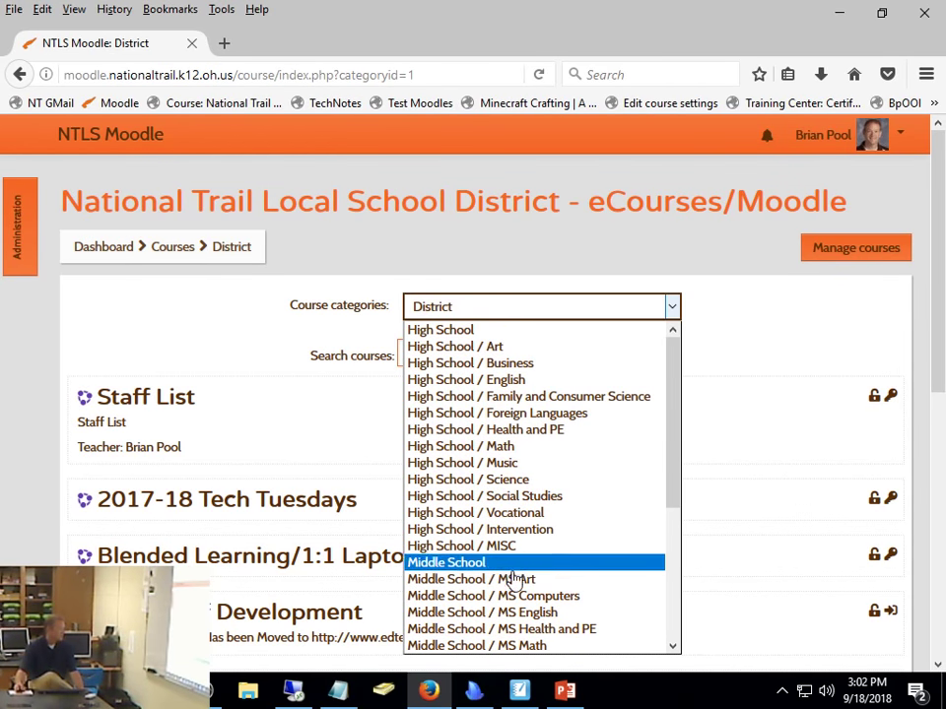
pyautogui.click(505, 363)
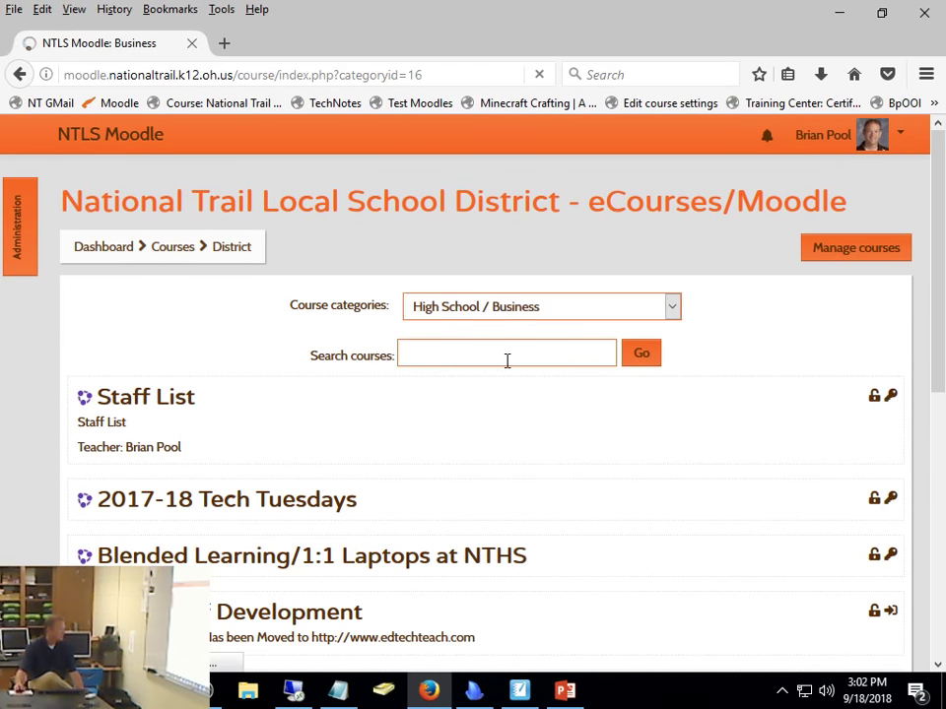
# Add a new course to the Business category with the full name "Demo Course".
pyautogui.scroll(-3, 744, 442)
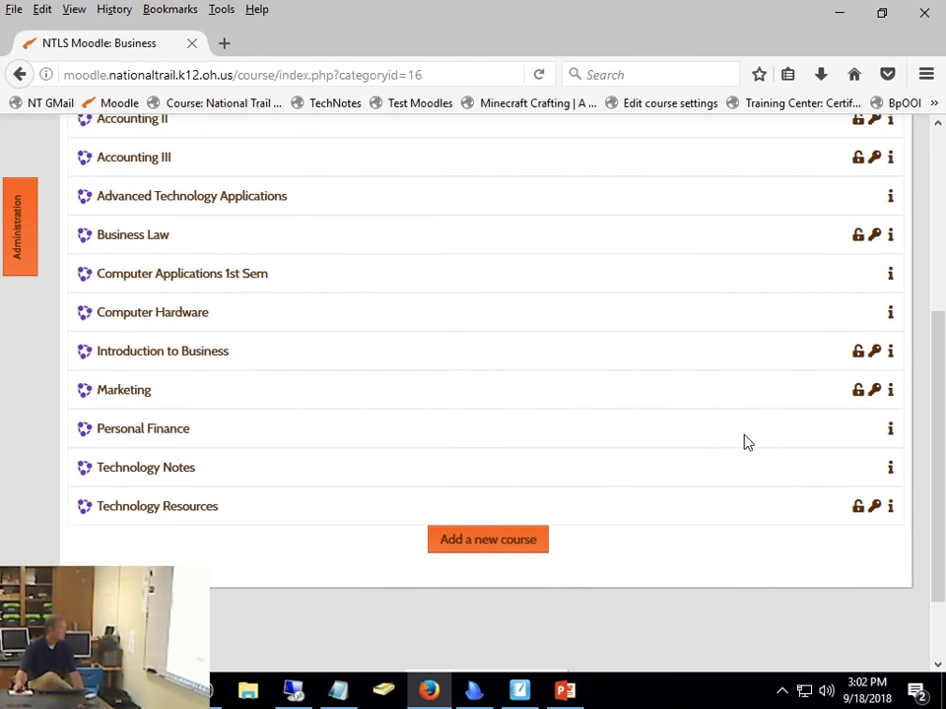
pyautogui.click(490, 545)
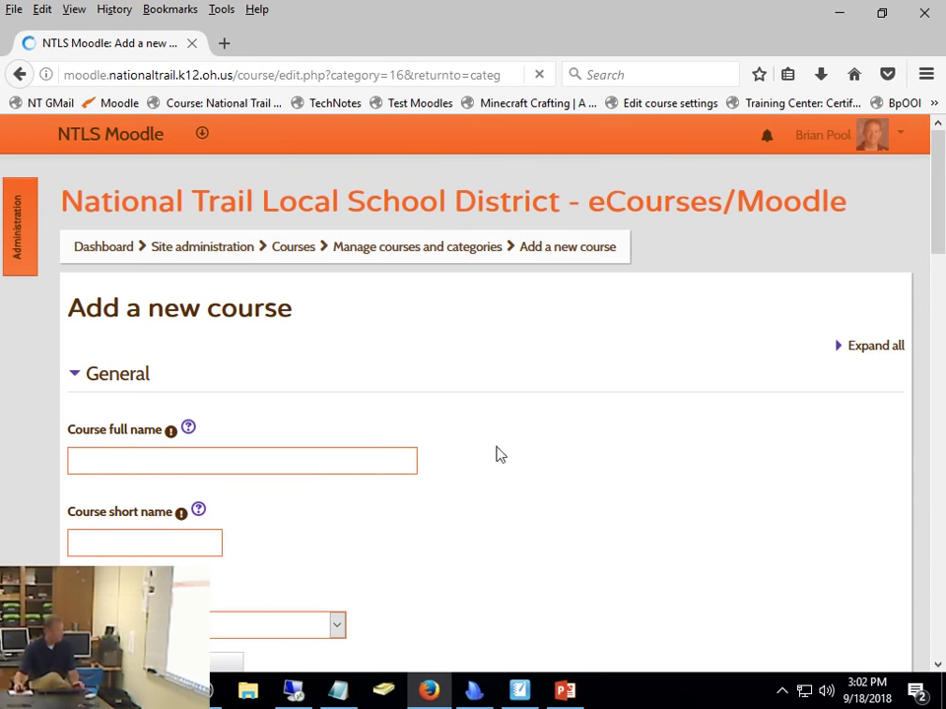
pyautogui.click(259, 452)
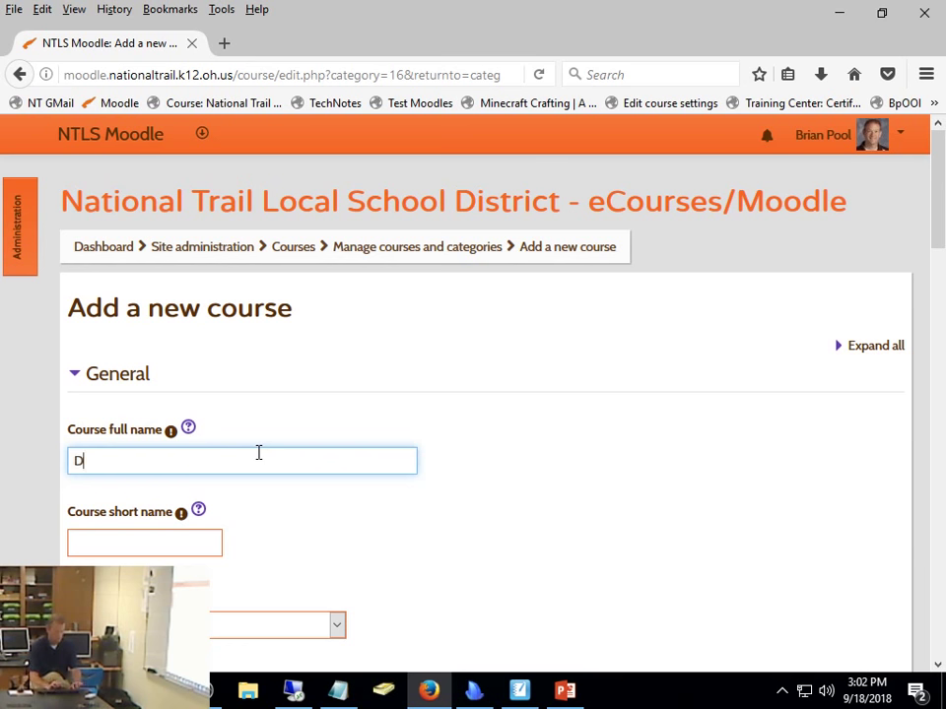
pyautogui.write('De,m')
pyautogui.press('BackSpace')
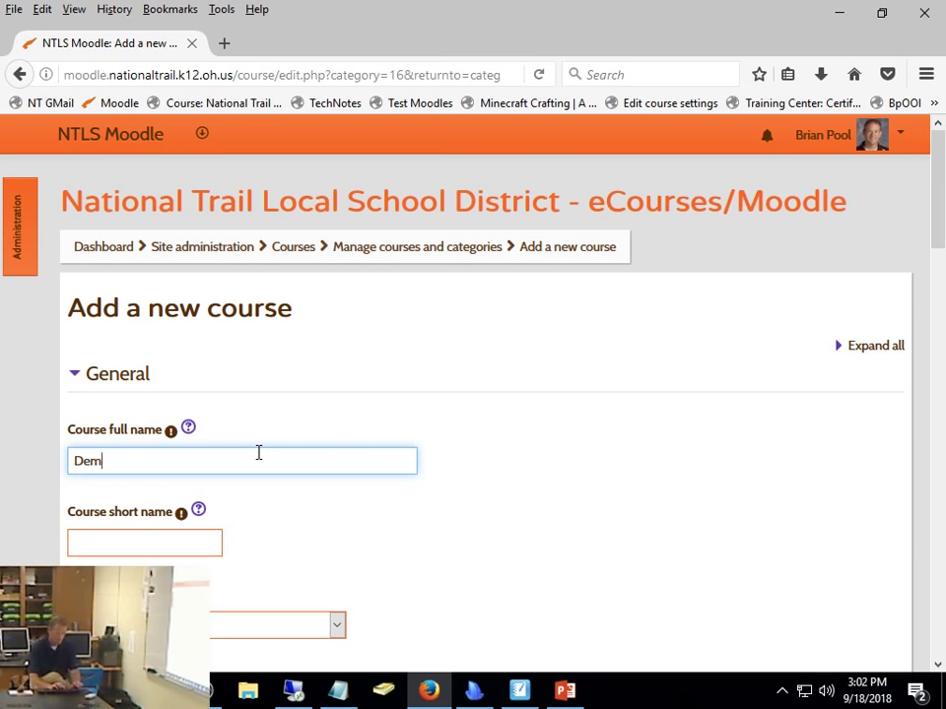
pyautogui.write('o Course')
pyautogui.press('Return')
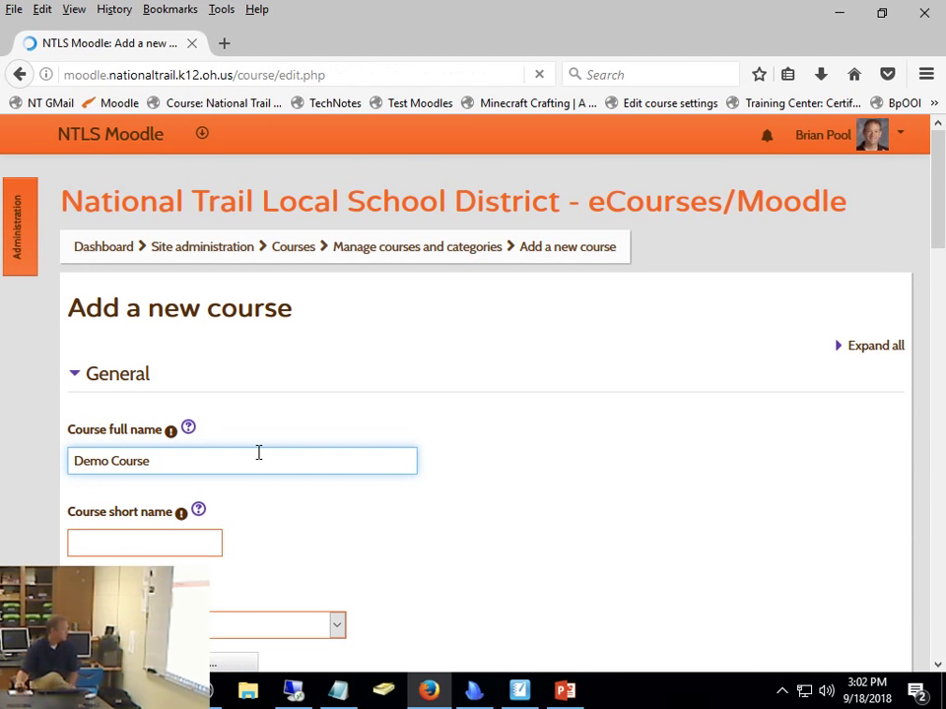
# Give the new course the short name "Demo" and save it.
pyautogui.click(118, 550)
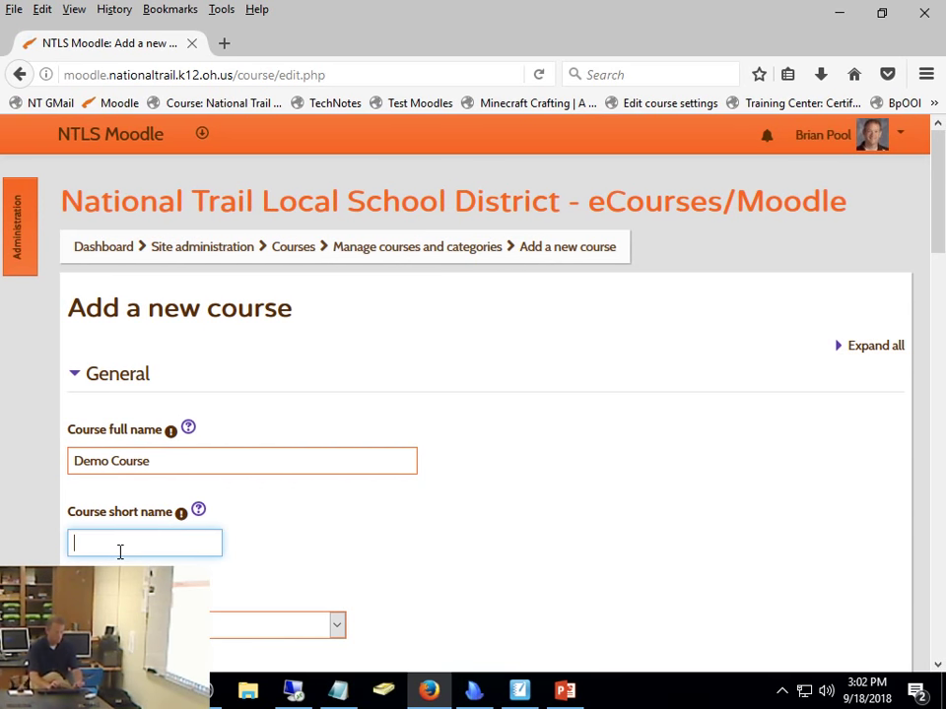
pyautogui.write('Demo')
pyautogui.scroll(-5, 207, 148)
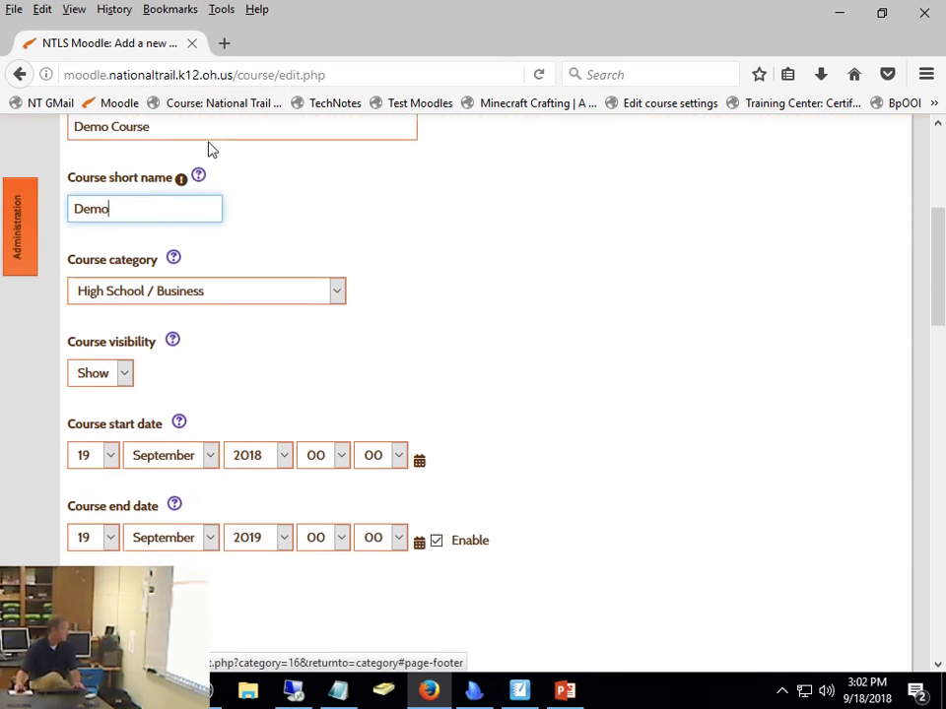
pyautogui.scroll(-15, 411, 182)
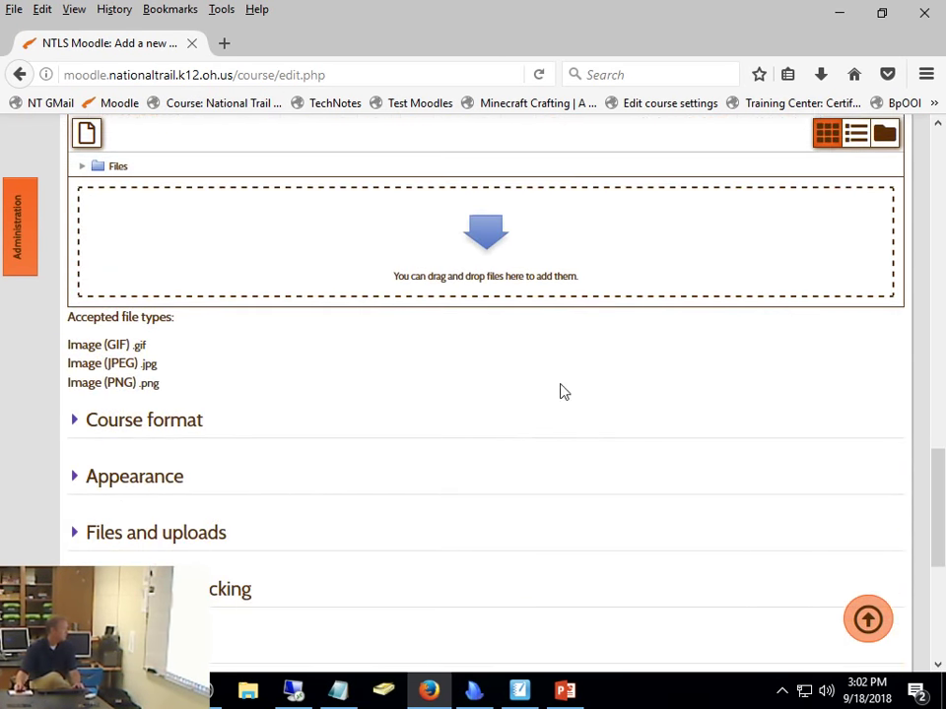
pyautogui.click(244, 426)
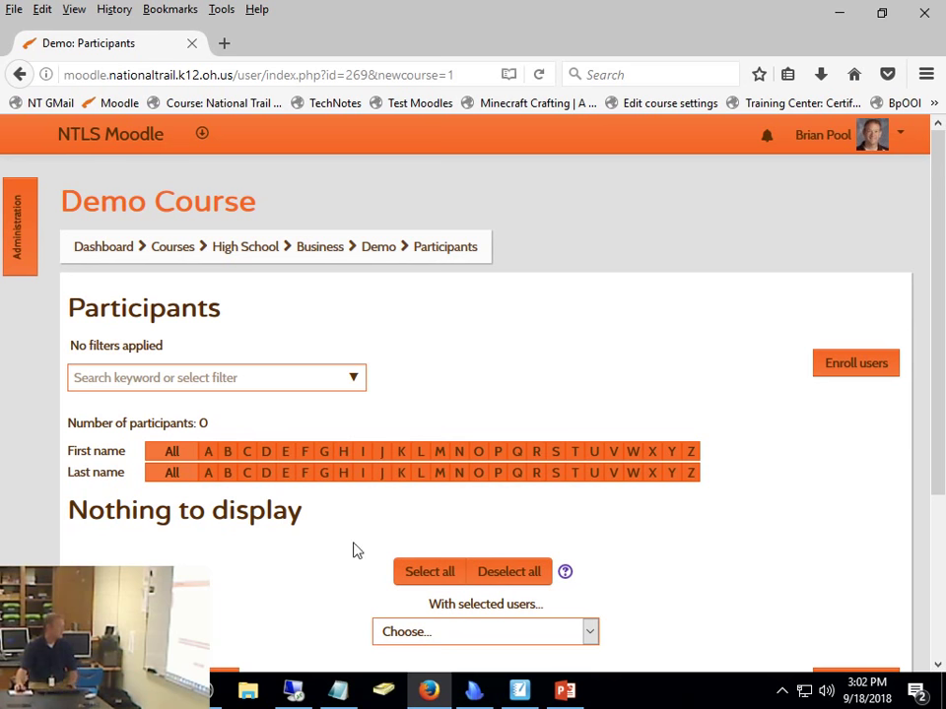
# Open user enrollment for the course, try a user search for "21" and show the additional enrollment options.
pyautogui.scroll(-3, 622, 561)
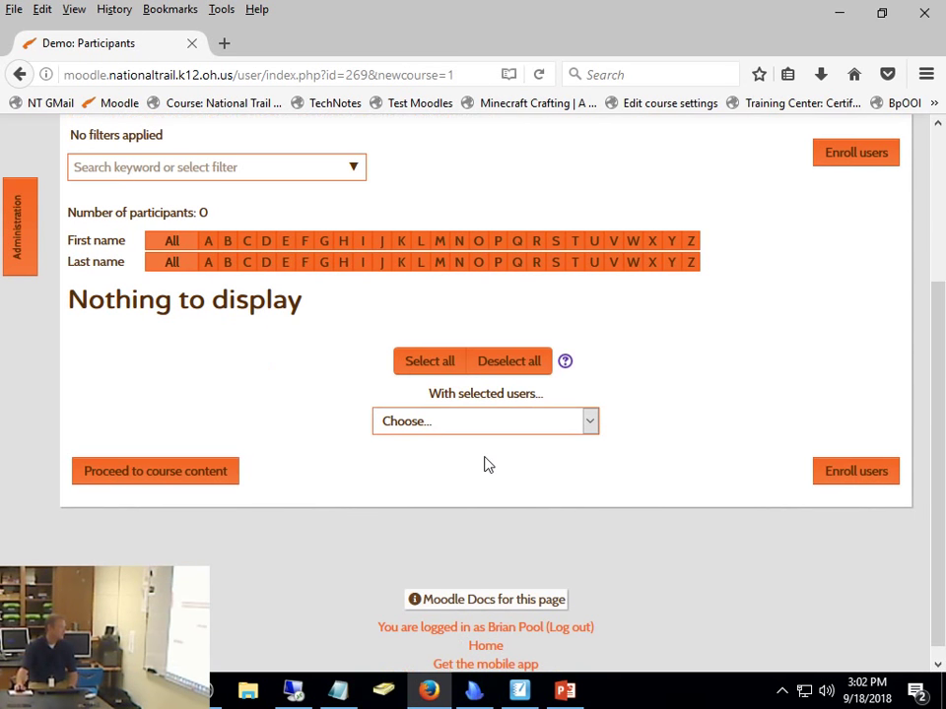
pyautogui.click(875, 158)
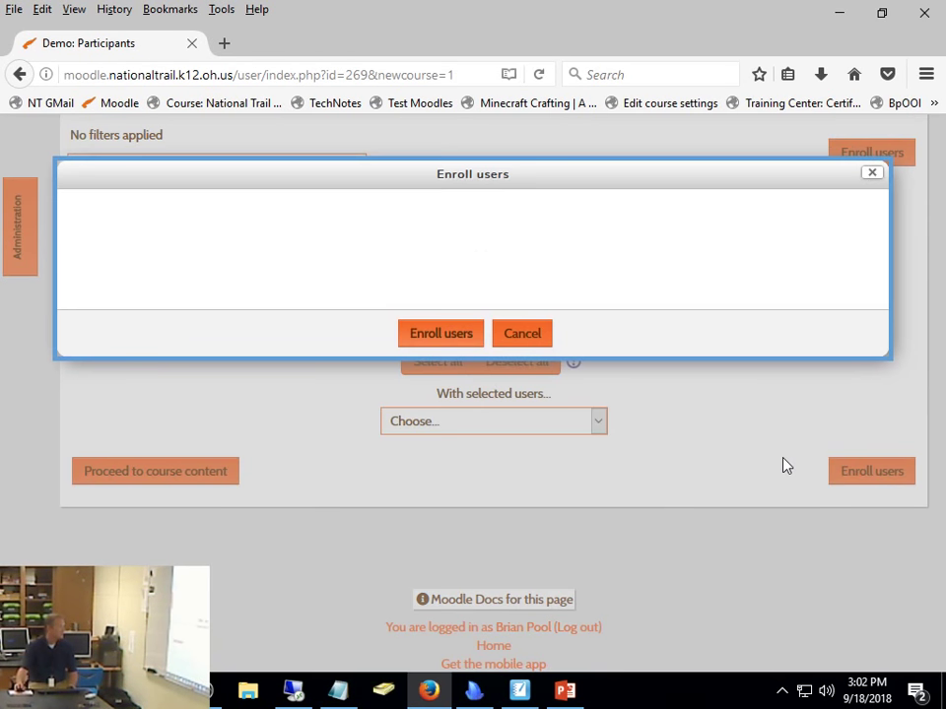
pyautogui.click(344, 296)
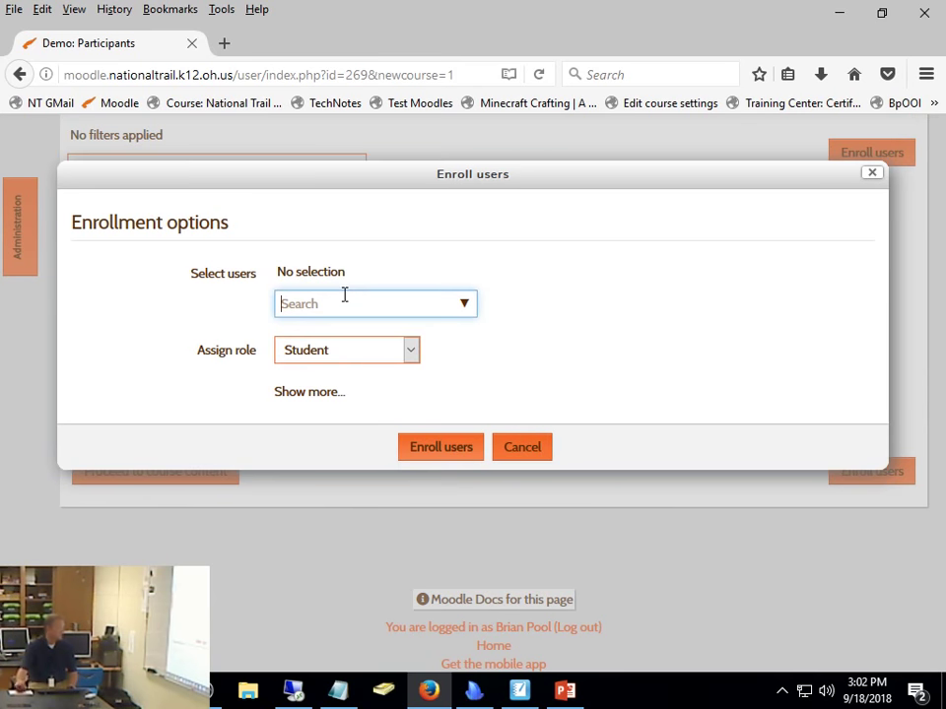
pyautogui.write('21')
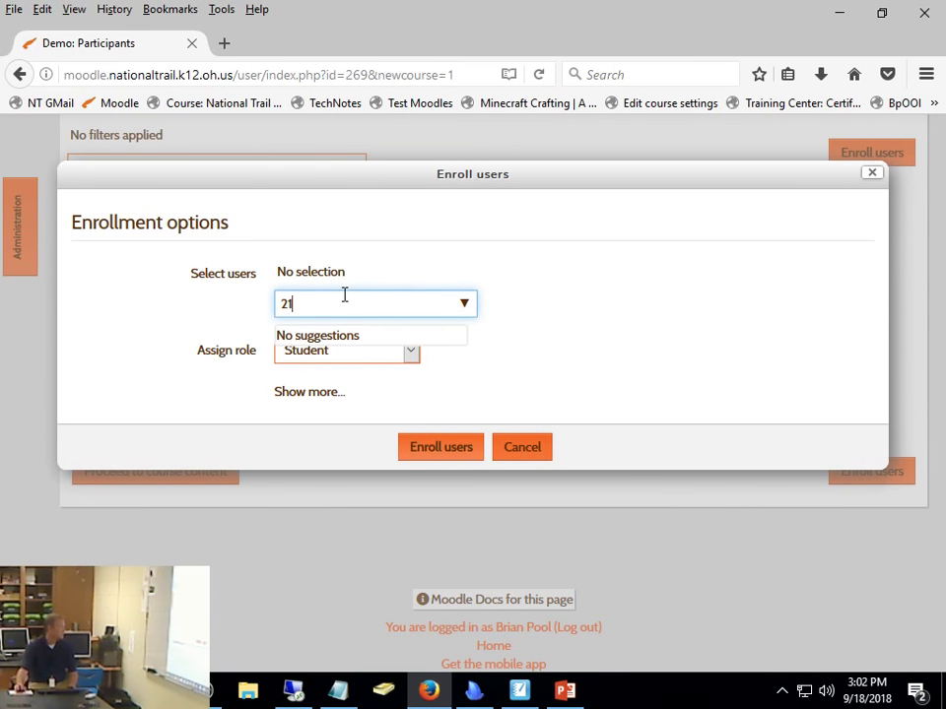
pyautogui.click(296, 392)
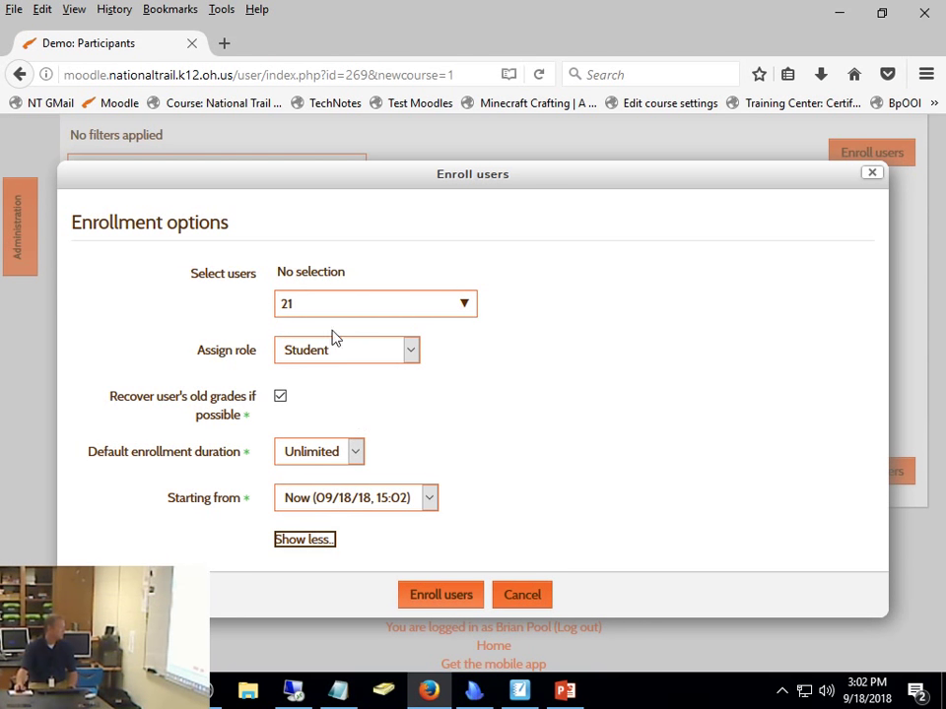
# Search the users by a common surname and select eight of the matching people for enrollment.
pyautogui.click(445, 302)
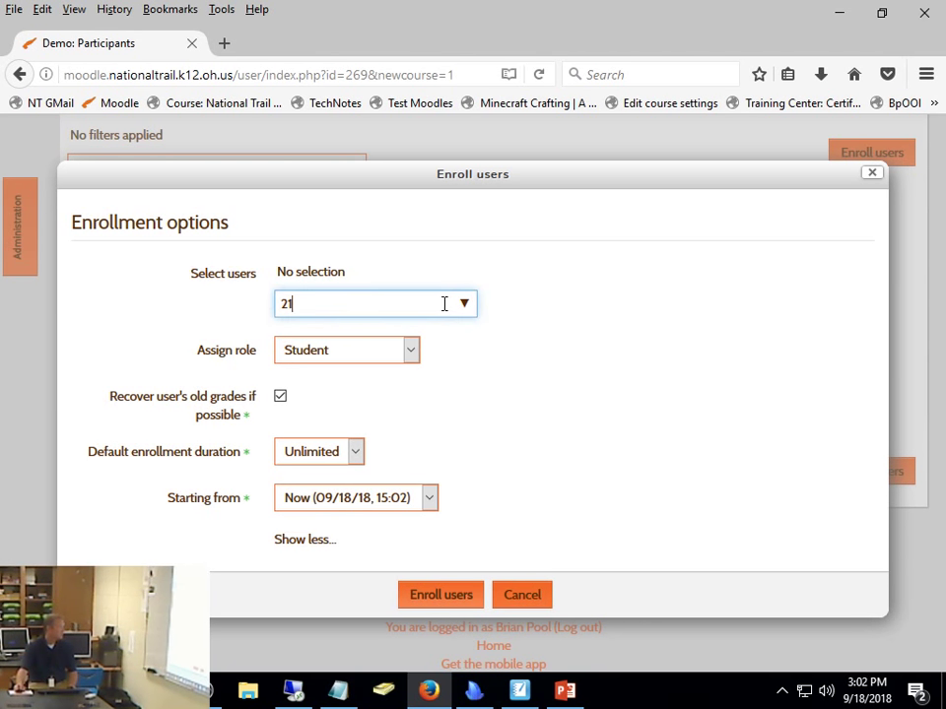
pyautogui.write('smith')
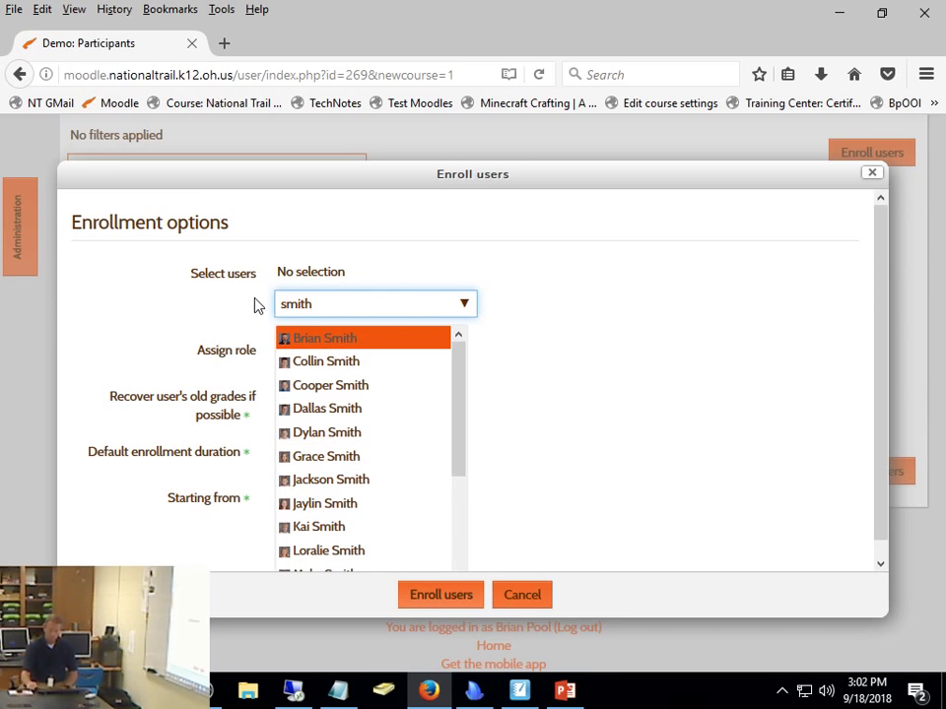
pyautogui.press('Return')
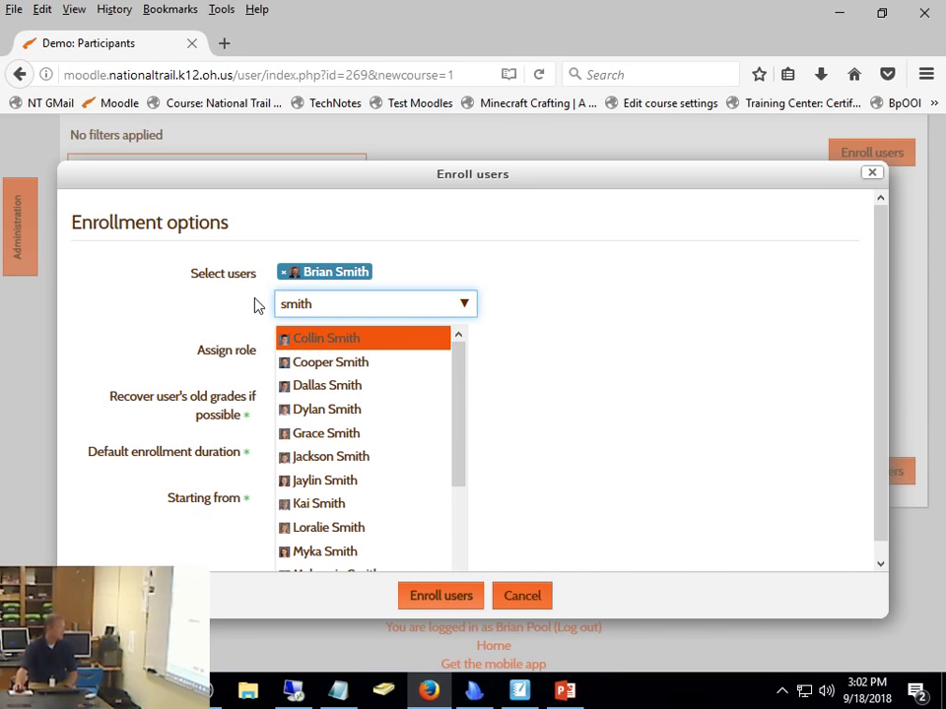
pyautogui.click(381, 554)
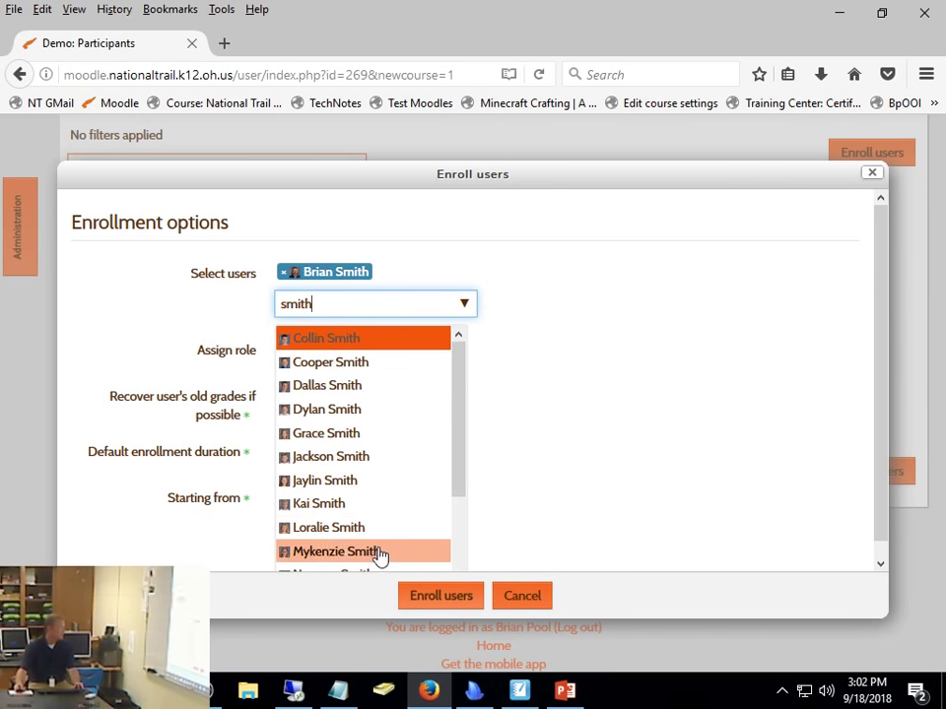
pyautogui.click(364, 367)
pyautogui.click(355, 349)
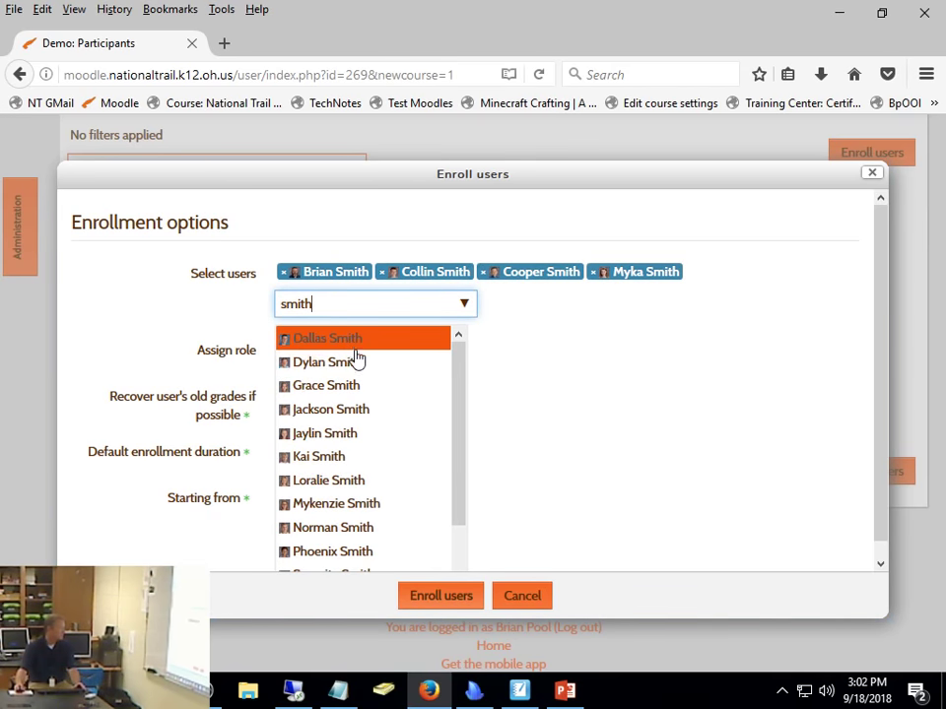
pyautogui.click(356, 363)
pyautogui.click(356, 362)
pyautogui.click(356, 364)
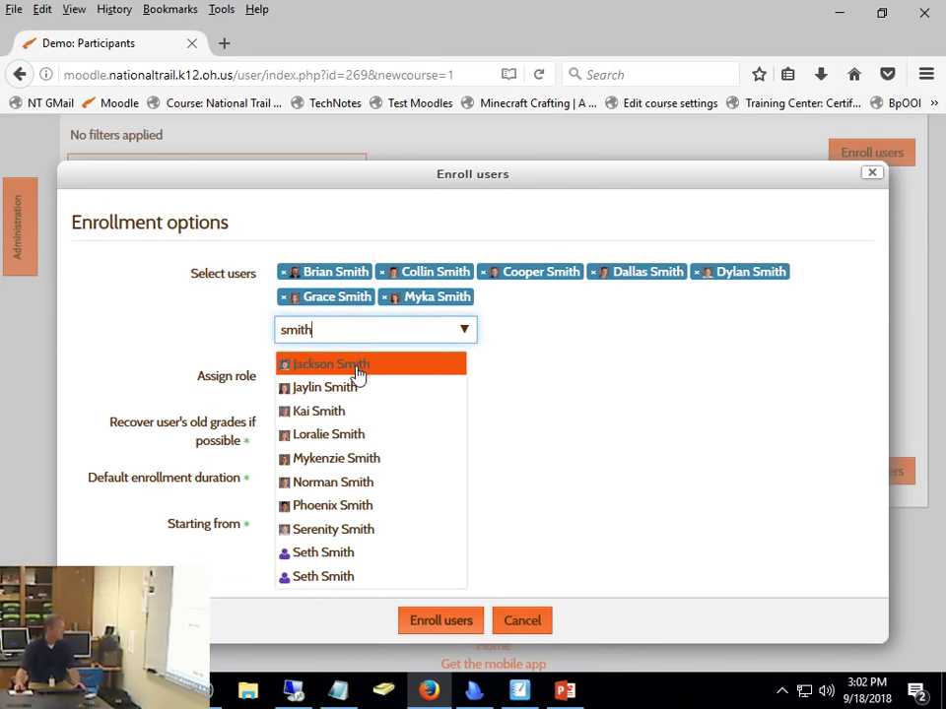
pyautogui.click(357, 367)
pyautogui.click(356, 374)
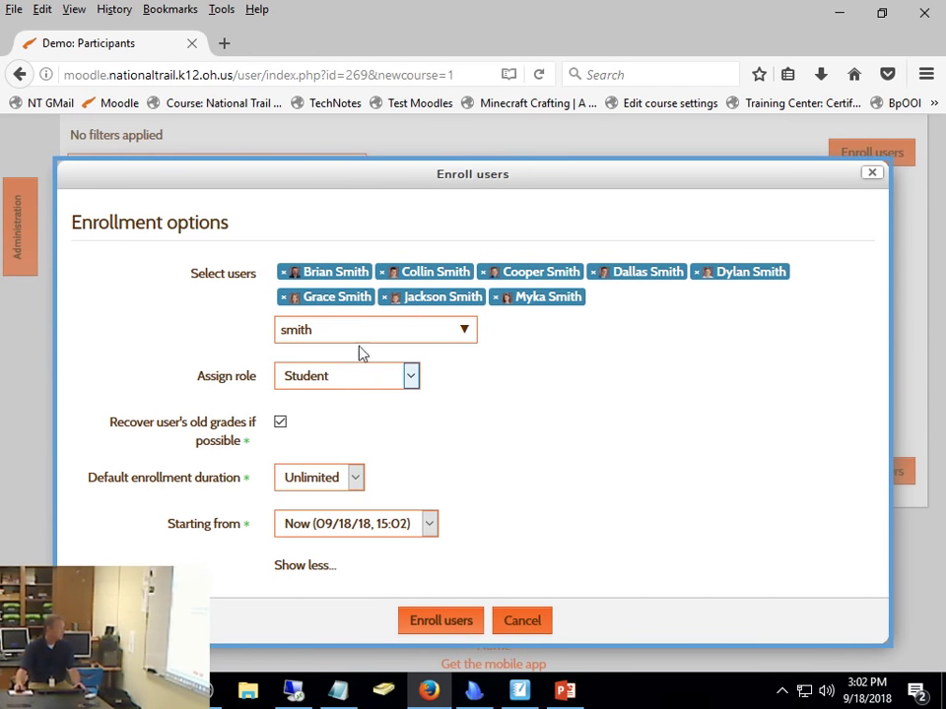
# Select four more people with the same surname and enroll all selected users as students.
pyautogui.click(432, 328)
pyautogui.click(463, 338)
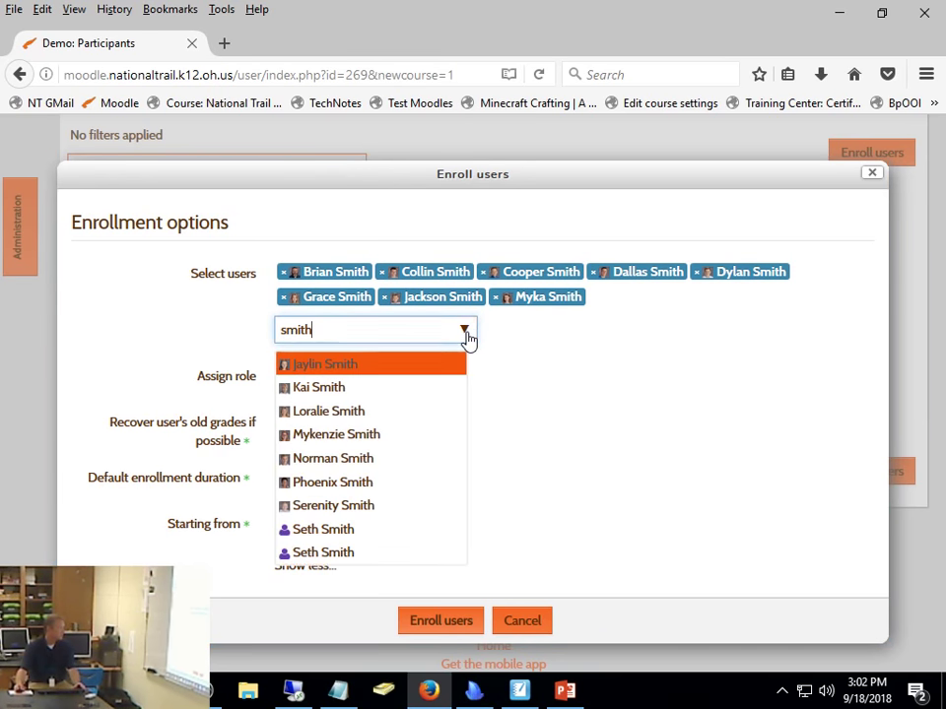
pyautogui.click(353, 433)
pyautogui.click(346, 445)
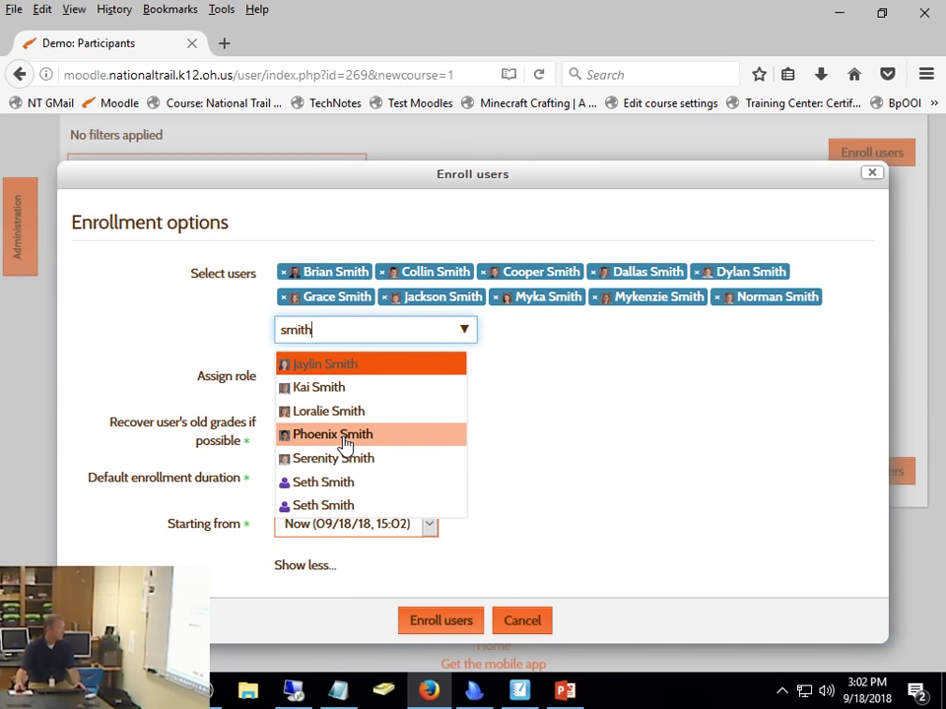
pyautogui.click(345, 441)
pyautogui.click(331, 414)
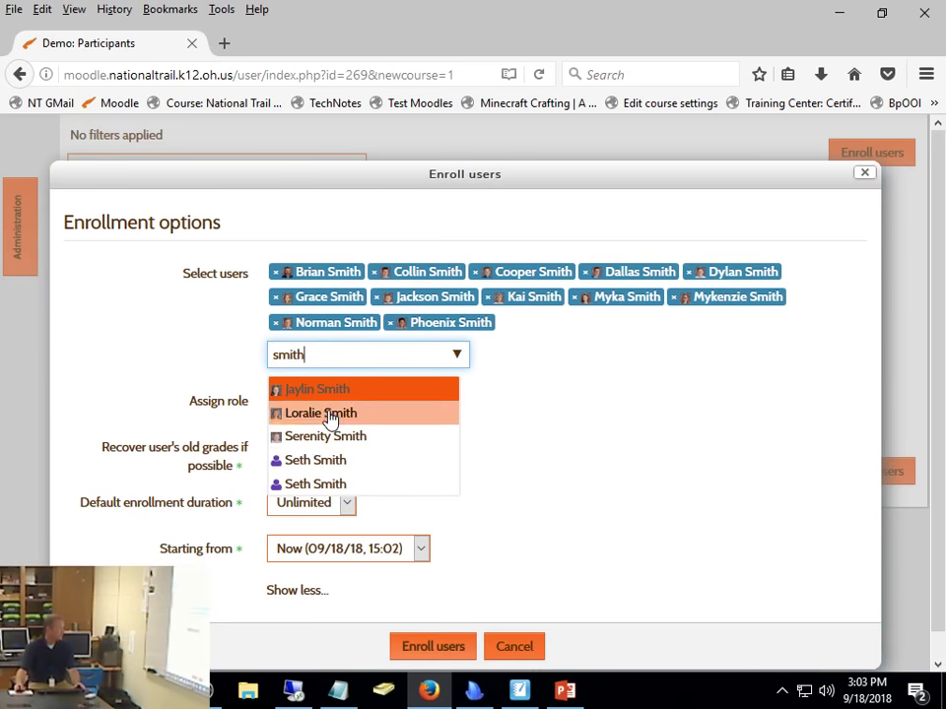
pyautogui.click(411, 649)
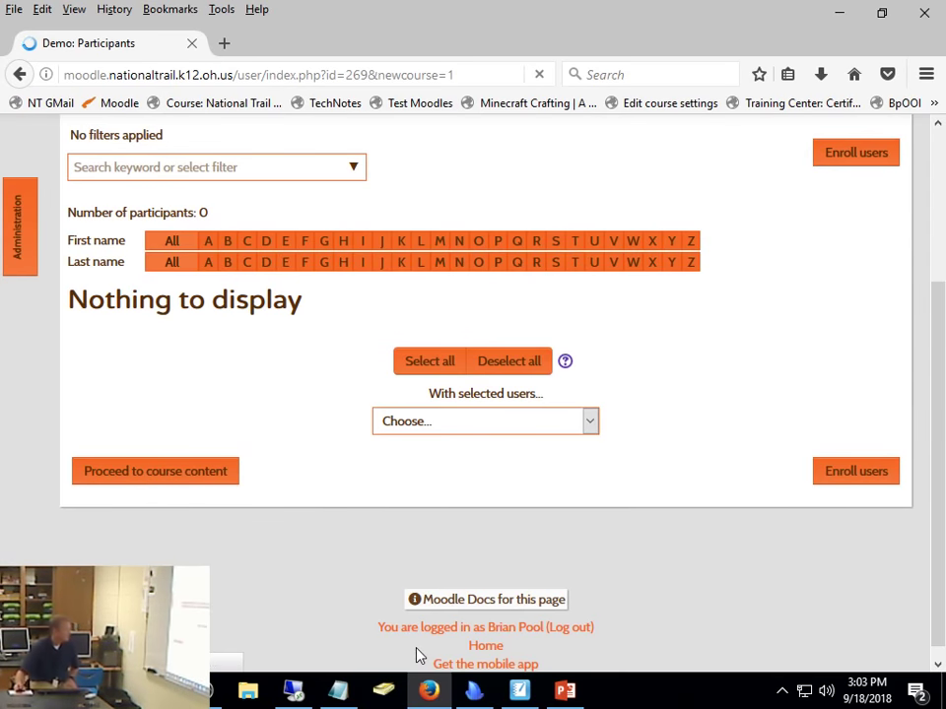
# Open the Demo course page from the participants page and undock the Administration block.
pyautogui.scroll(3, 387, 490)
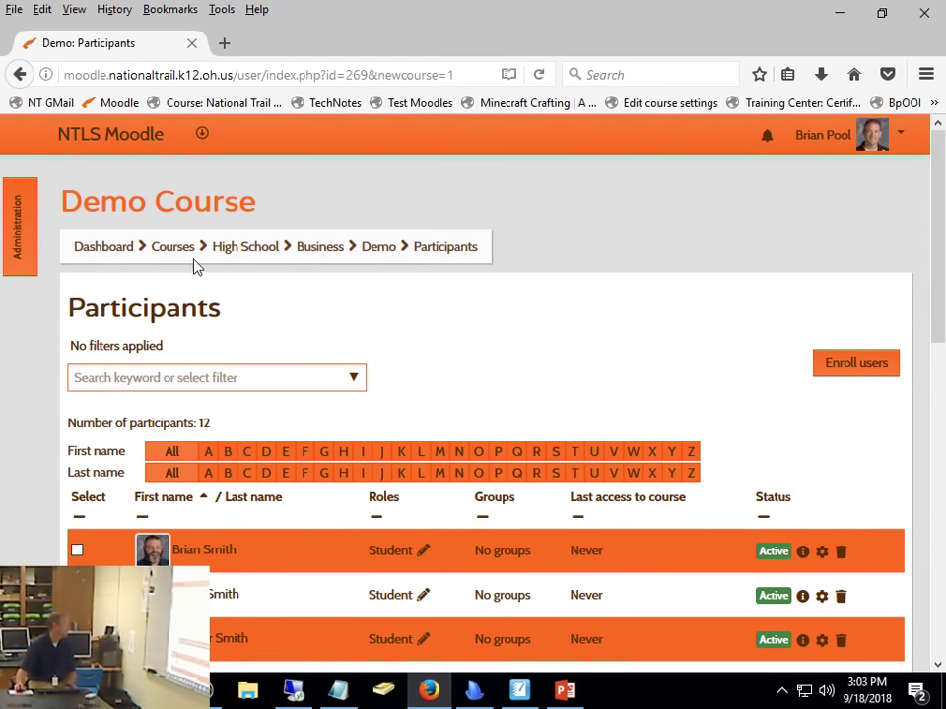
pyautogui.click(262, 252)
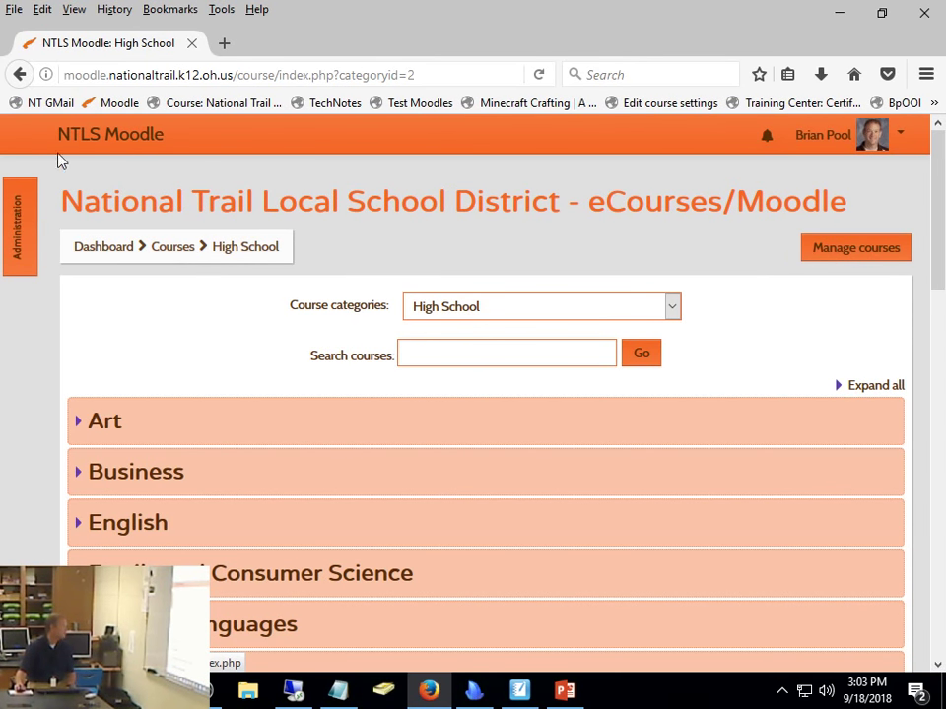
pyautogui.click(19, 73)
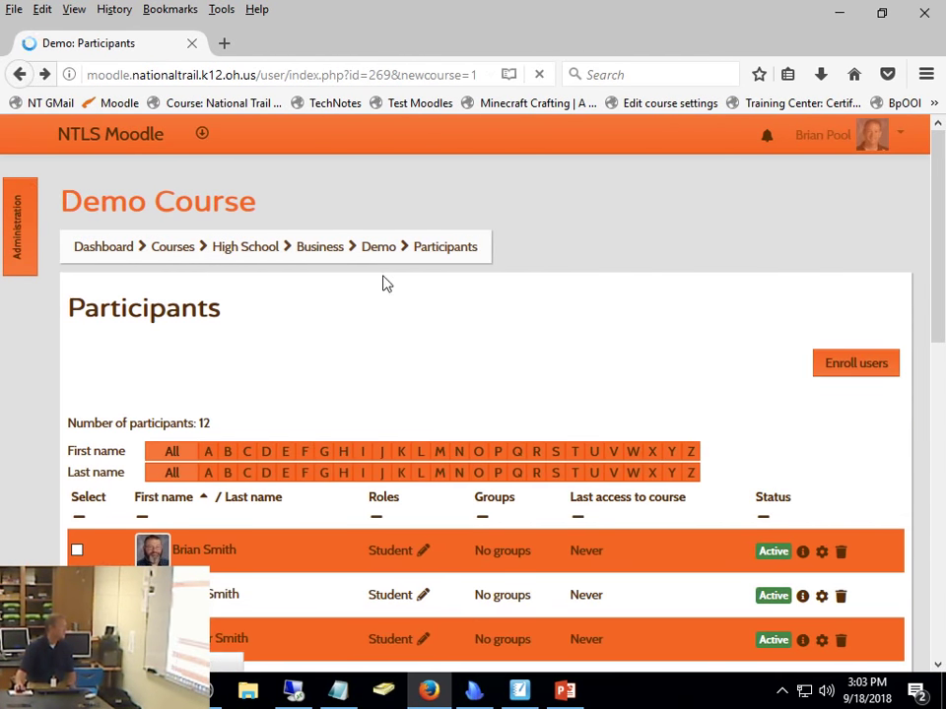
pyautogui.click(381, 254)
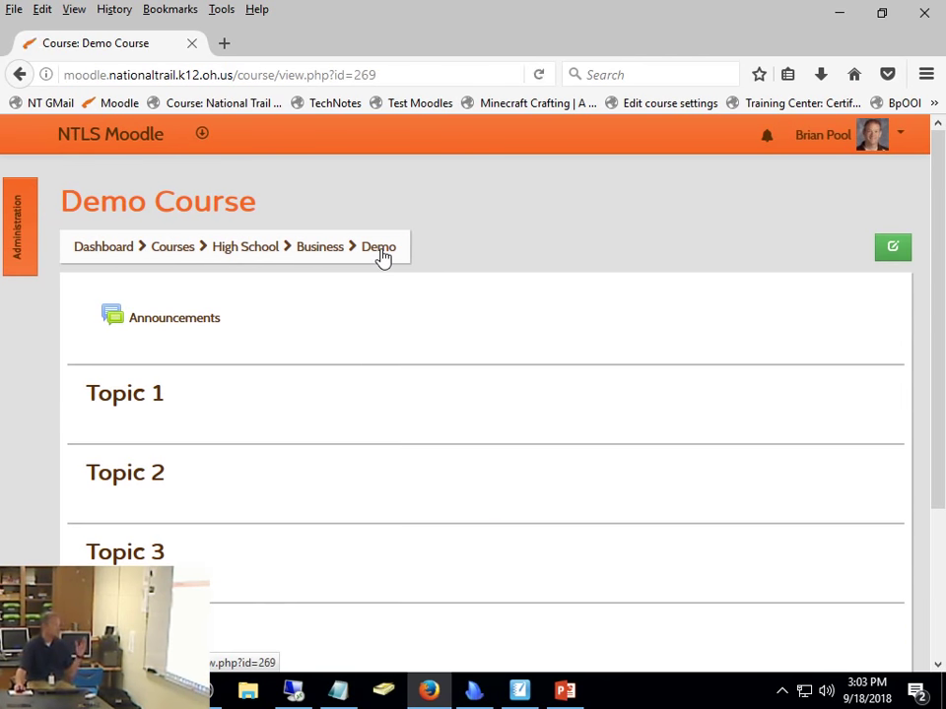
pyautogui.click(19, 210)
pyautogui.click(363, 192)
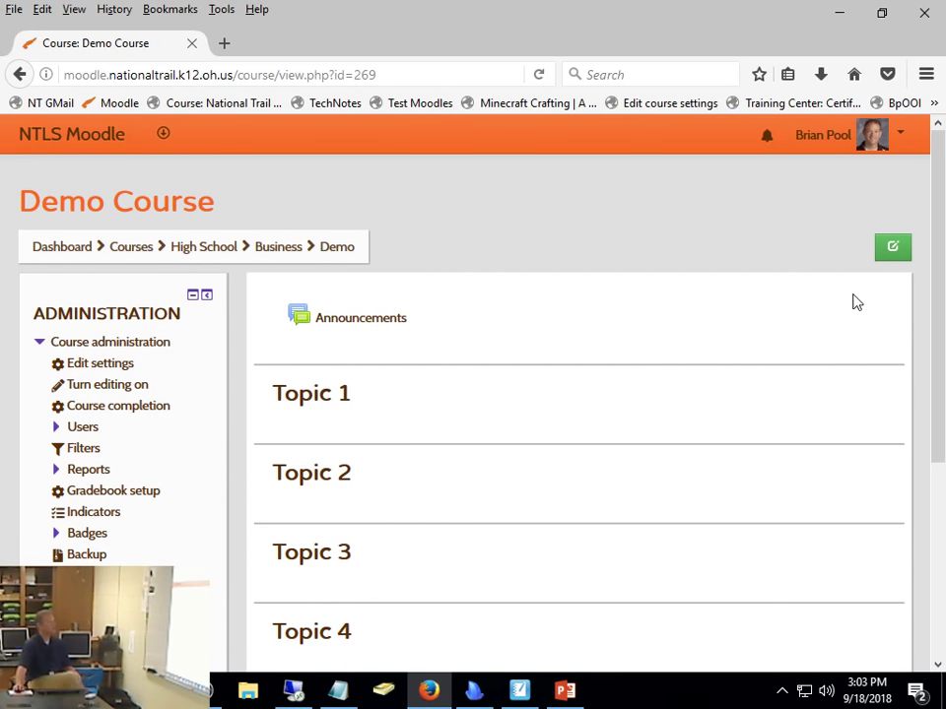
# Turn on course editing and add a Calendar block.
pyautogui.click(891, 262)
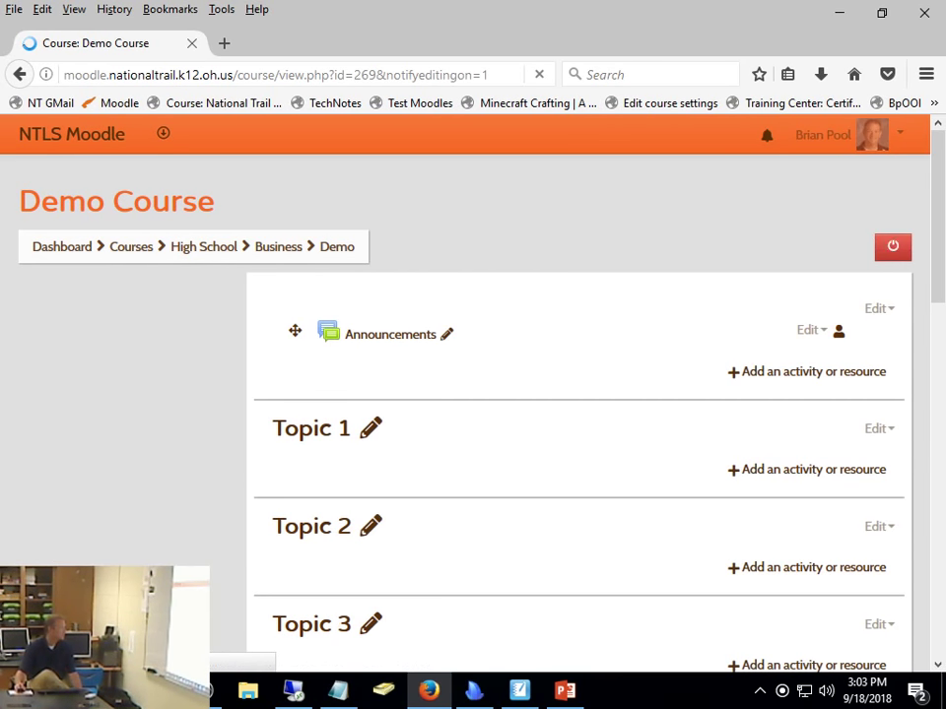
pyautogui.scroll(-15, 168, 379)
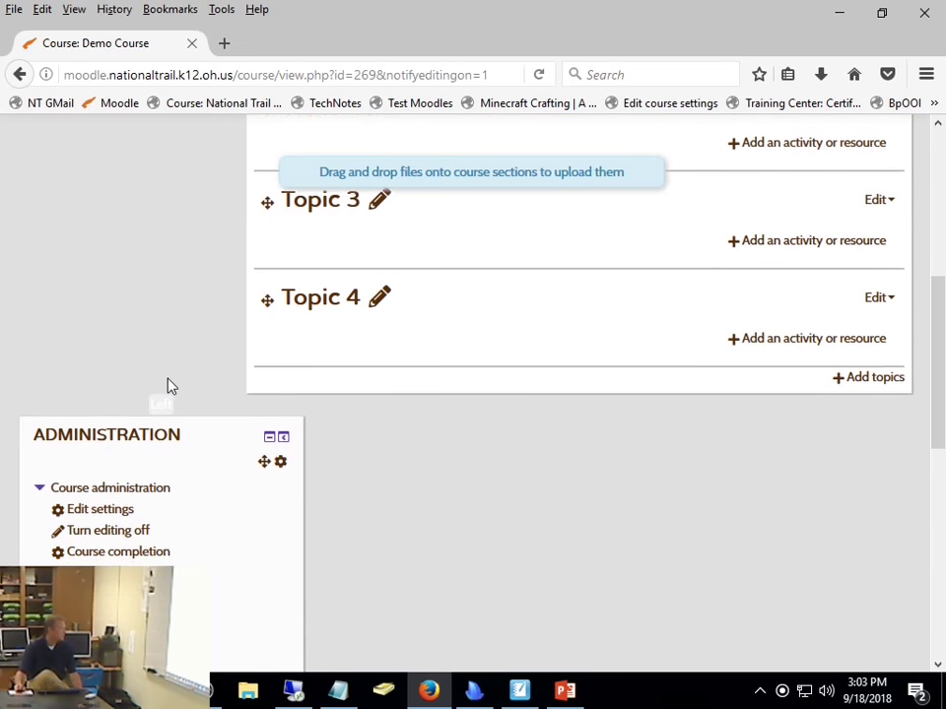
pyautogui.click(157, 404)
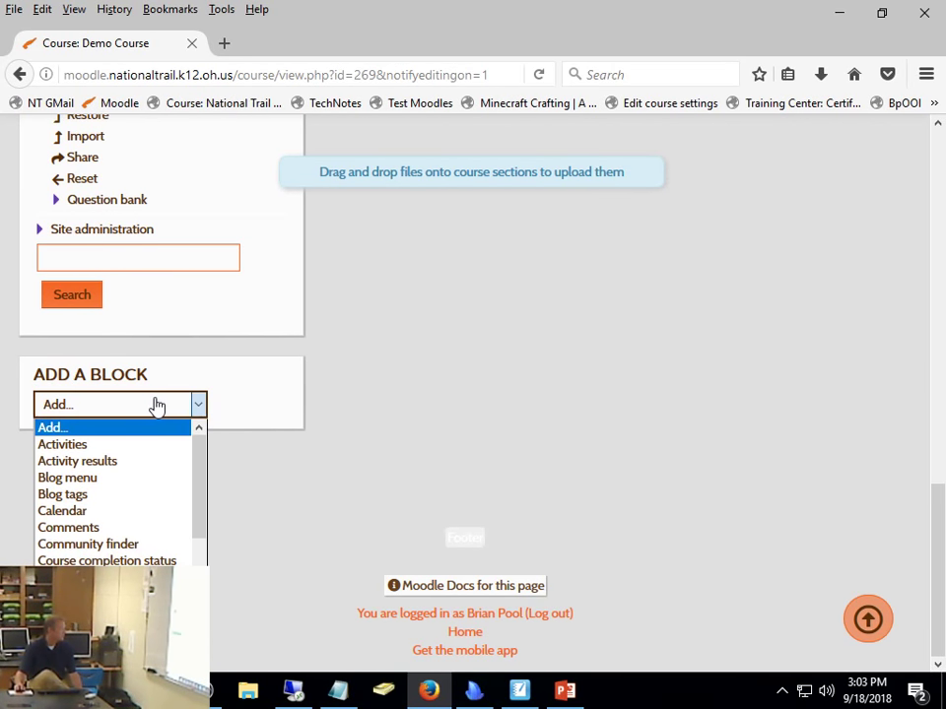
pyautogui.click(131, 511)
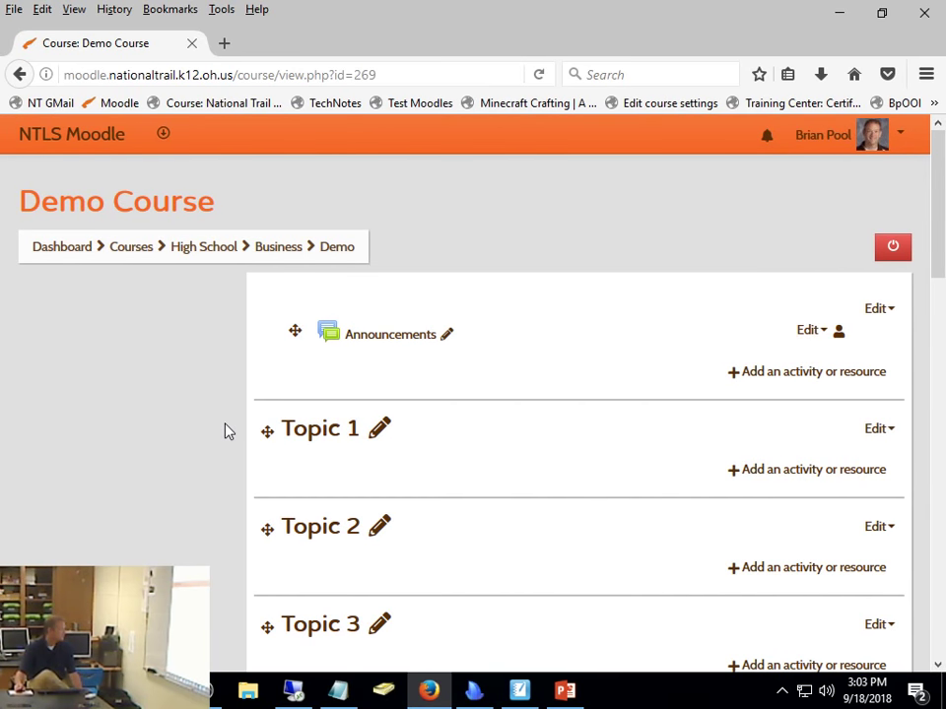
# Add one more block to the course from further down the list of available blocks.
pyautogui.scroll(-15, 224, 431)
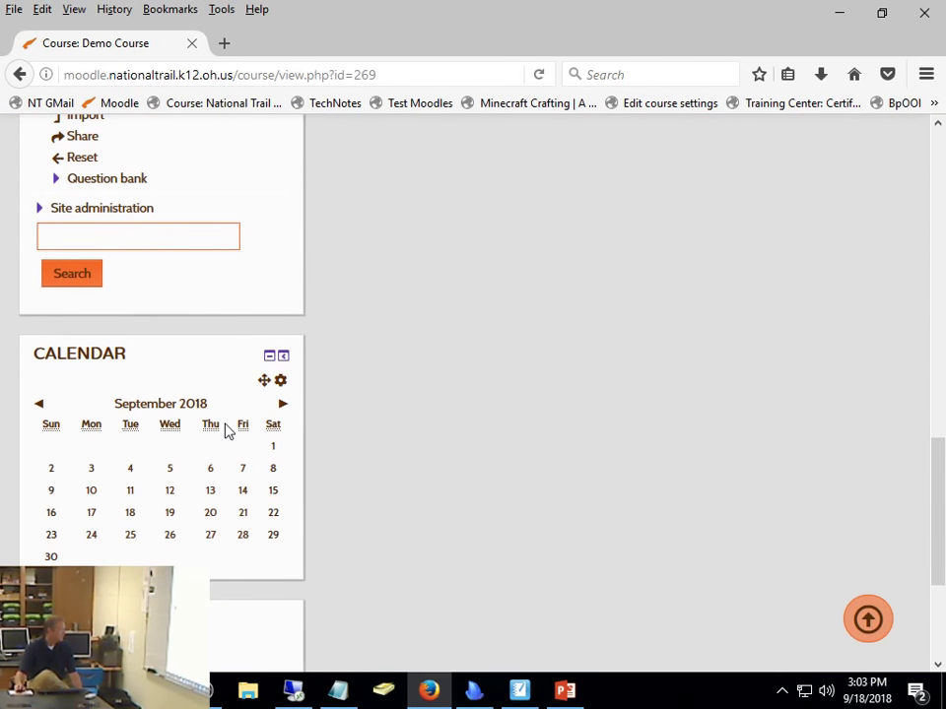
pyautogui.scroll(-5, 225, 432)
pyautogui.click(196, 406)
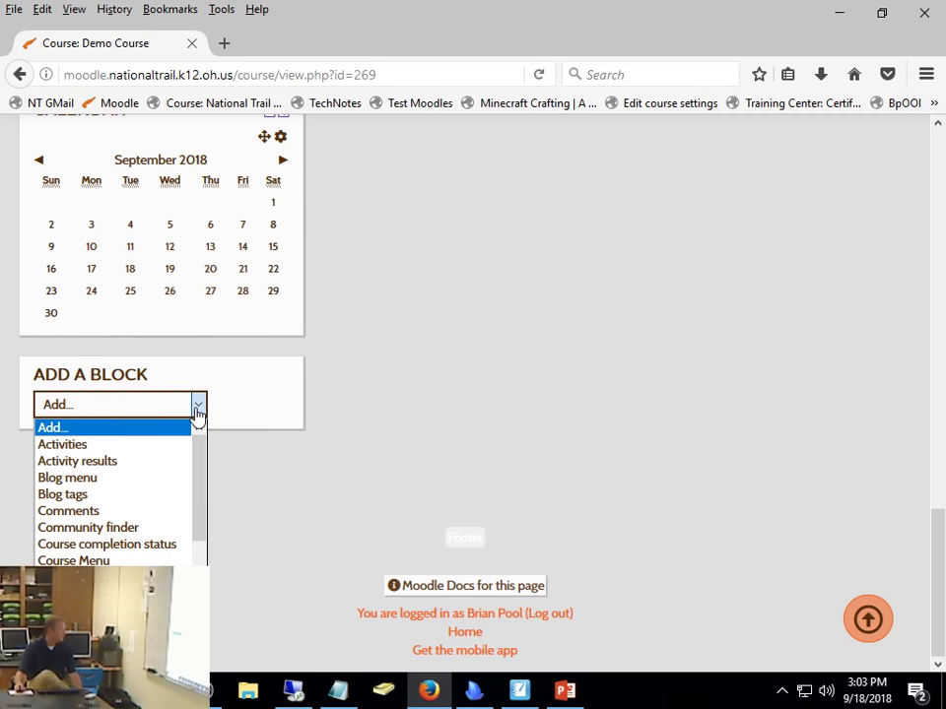
pyautogui.scroll(-3, 109, 542)
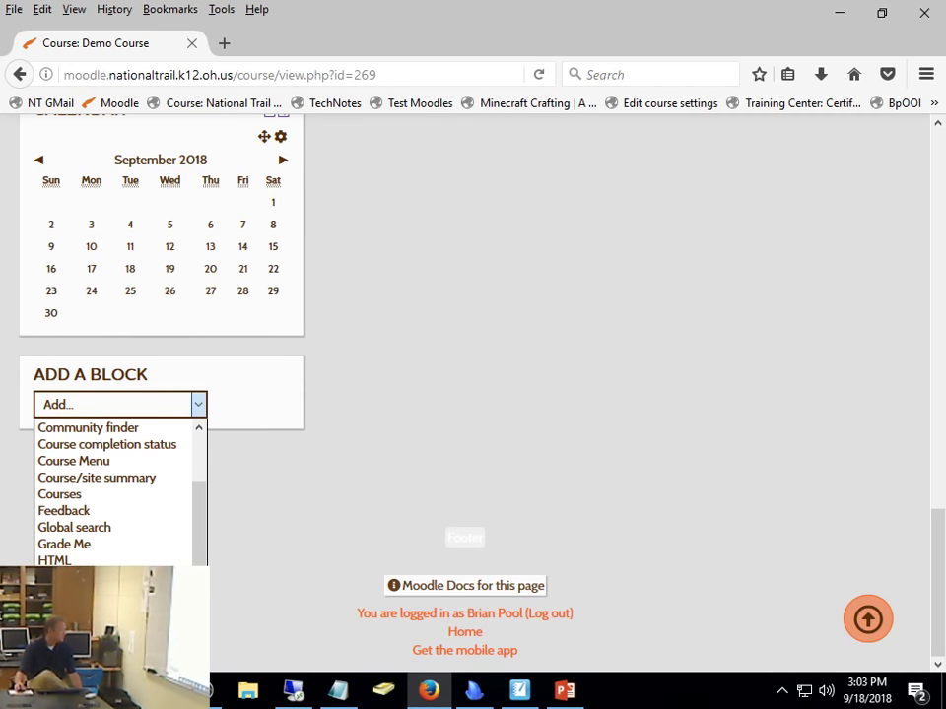
pyautogui.scroll(-2, 113, 492)
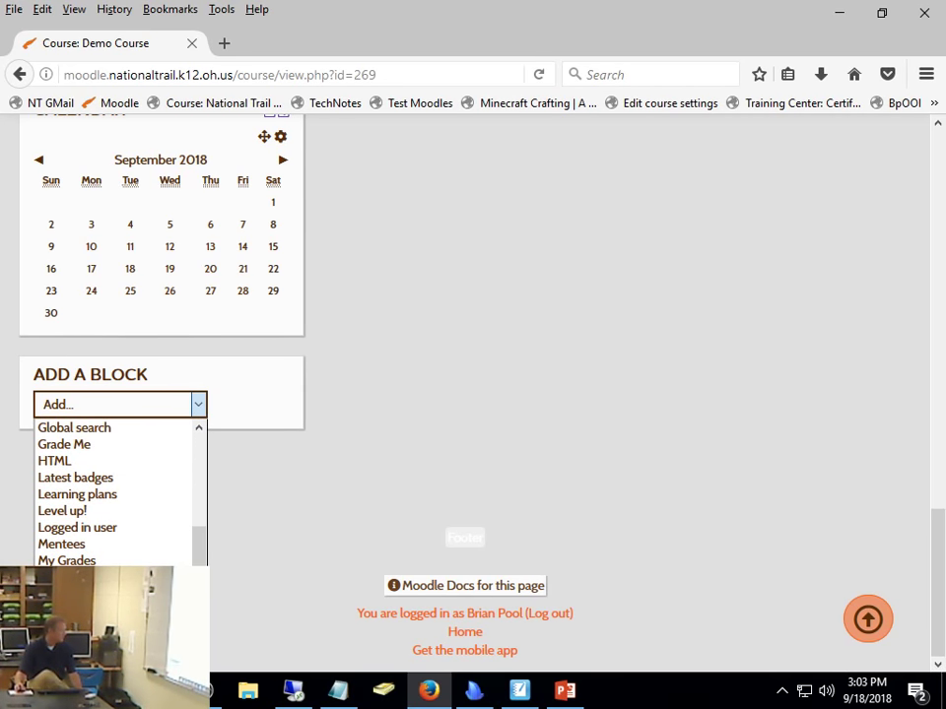
pyautogui.click(109, 594)
pyautogui.scroll(-2, 297, 543)
pyautogui.scroll(2, 463, 494)
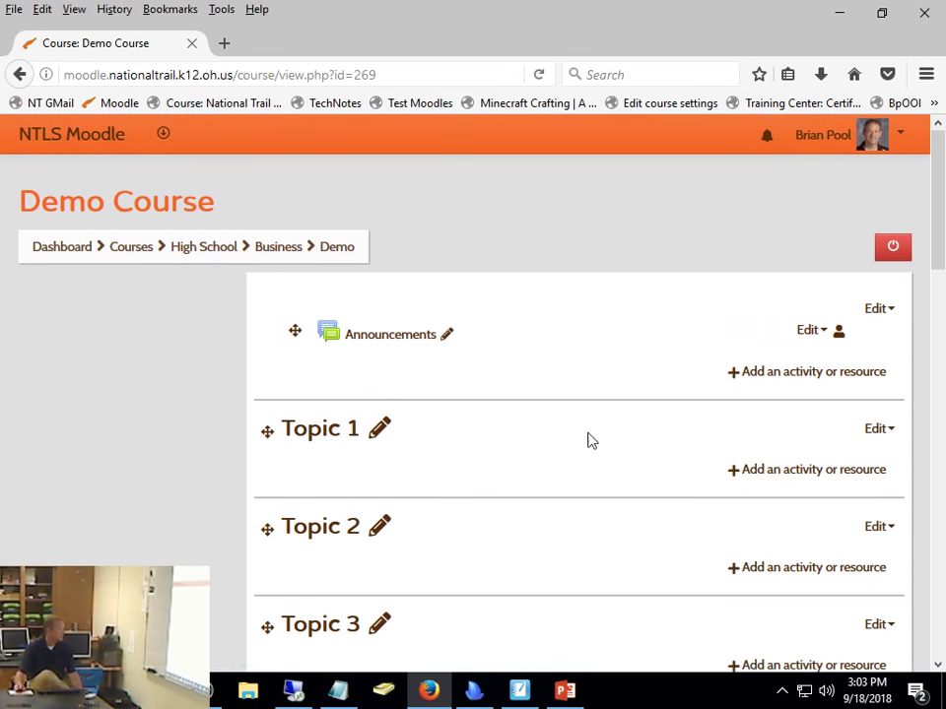
# Turn off course editing, and collapse and re-expand the Administration block.
pyautogui.click(892, 247)
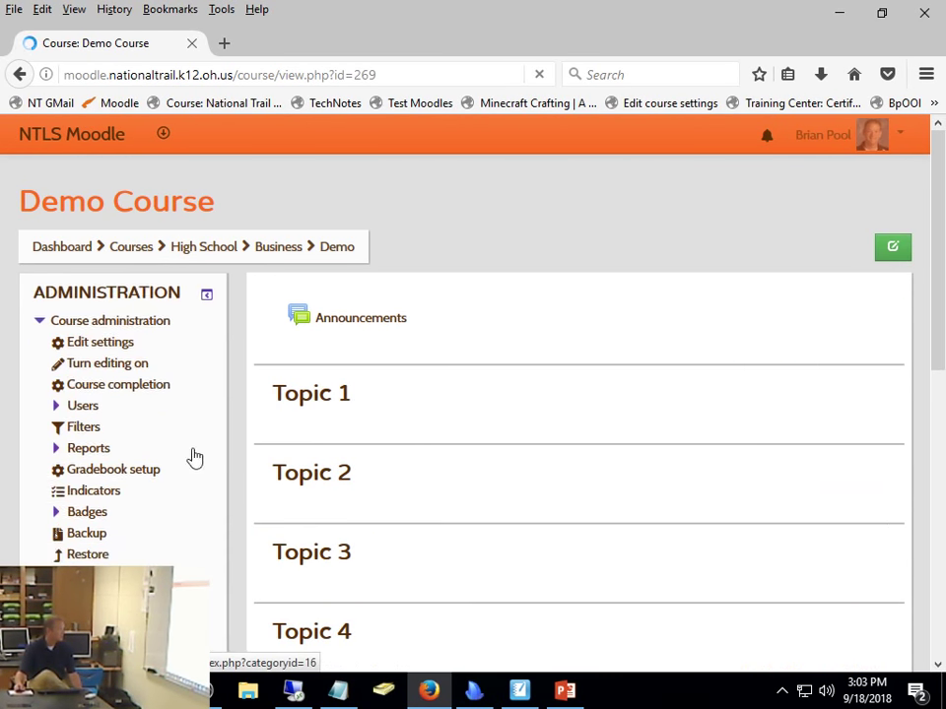
pyautogui.click(194, 297)
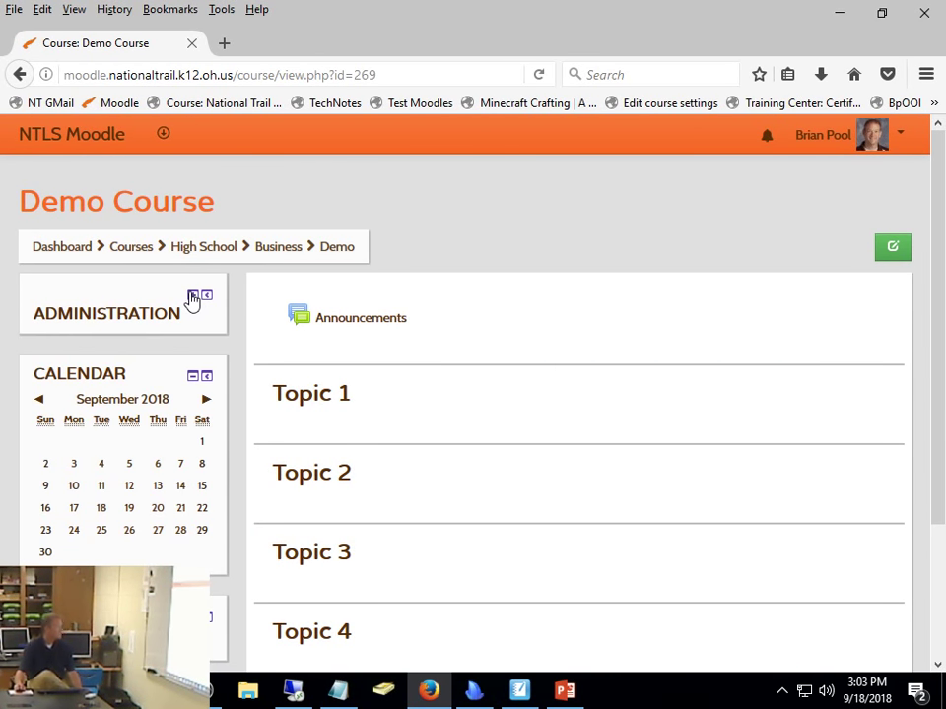
pyautogui.click(194, 298)
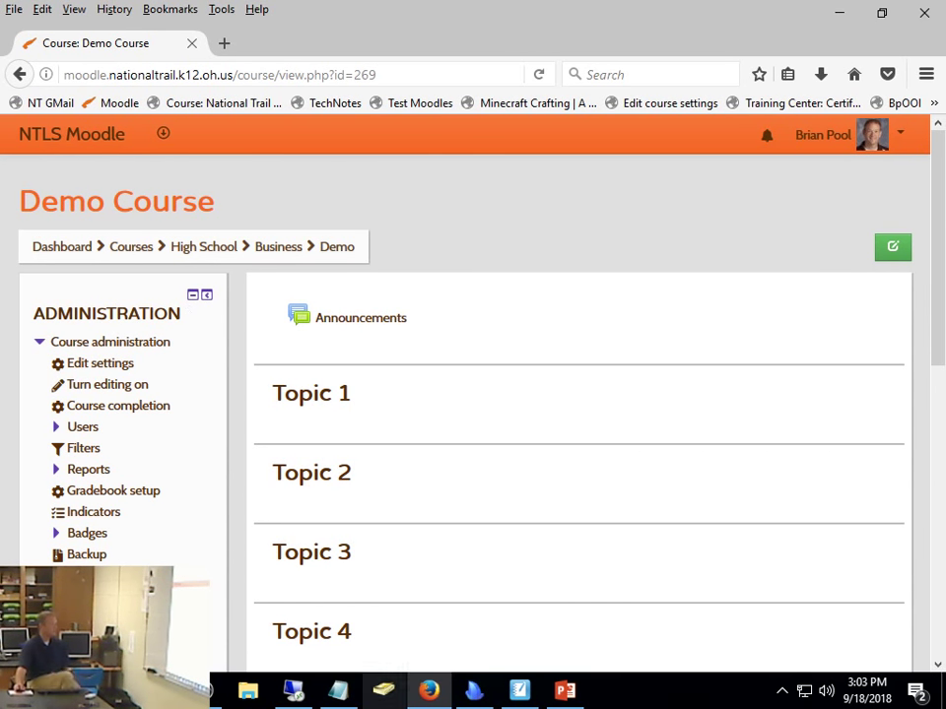
# Switch to SMART Notebook and handwrite the heading "Gradebook" and, low on the page, a circled "Average" with a blank line.
pyautogui.click(527, 692)
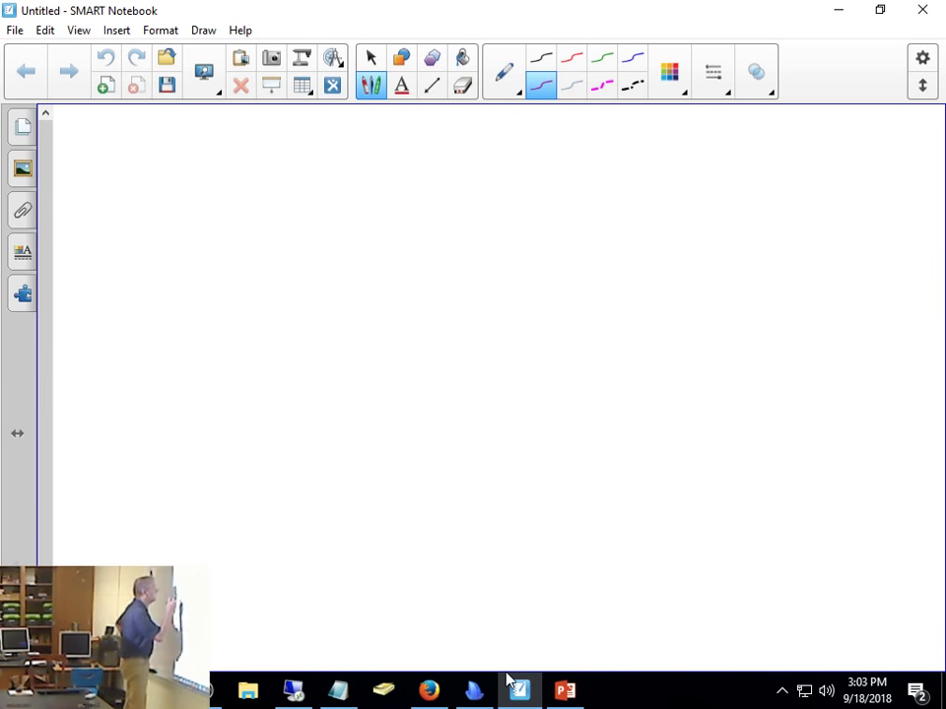
pyautogui.moveTo(178, 145)
pyautogui.mouseDown()
pyautogui.moveTo(150, 192)
pyautogui.moveTo(182, 179)
pyautogui.moveTo(224, 185)
pyautogui.moveTo(254, 204)
pyautogui.moveTo(314, 200)
pyautogui.mouseUp()
pyautogui.moveTo(322, 158)
pyautogui.mouseDown()
pyautogui.moveTo(345, 187)
pyautogui.moveTo(398, 180)
pyautogui.moveTo(425, 198)
pyautogui.moveTo(459, 194)
pyautogui.mouseUp()
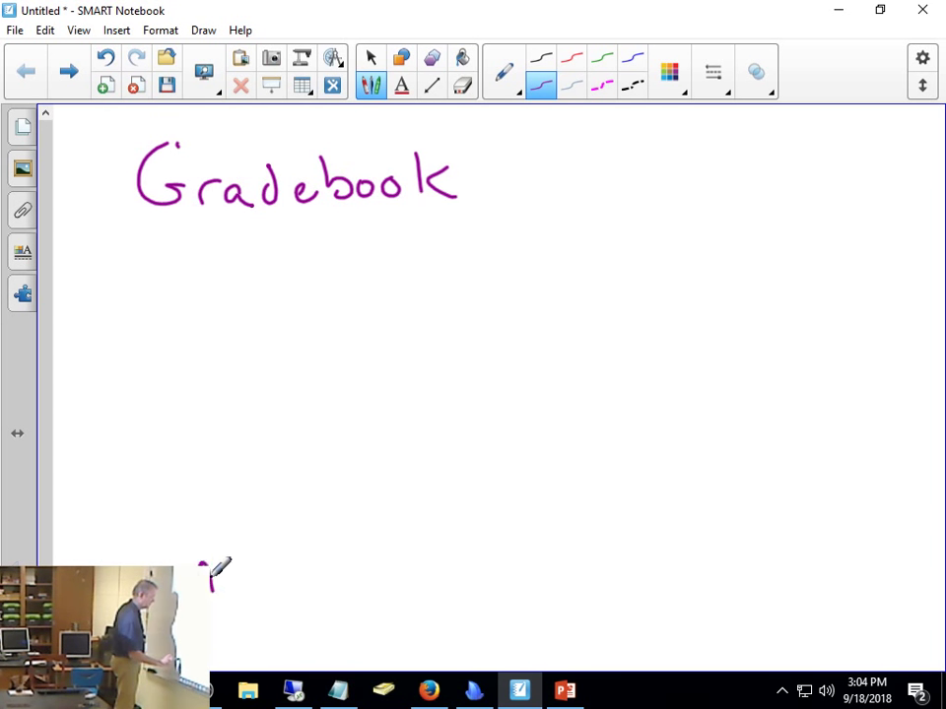
pyautogui.moveTo(244, 578)
pyautogui.mouseDown()
pyautogui.moveTo(264, 565)
pyautogui.moveTo(342, 597)
pyautogui.moveTo(501, 599)
pyautogui.mouseUp()
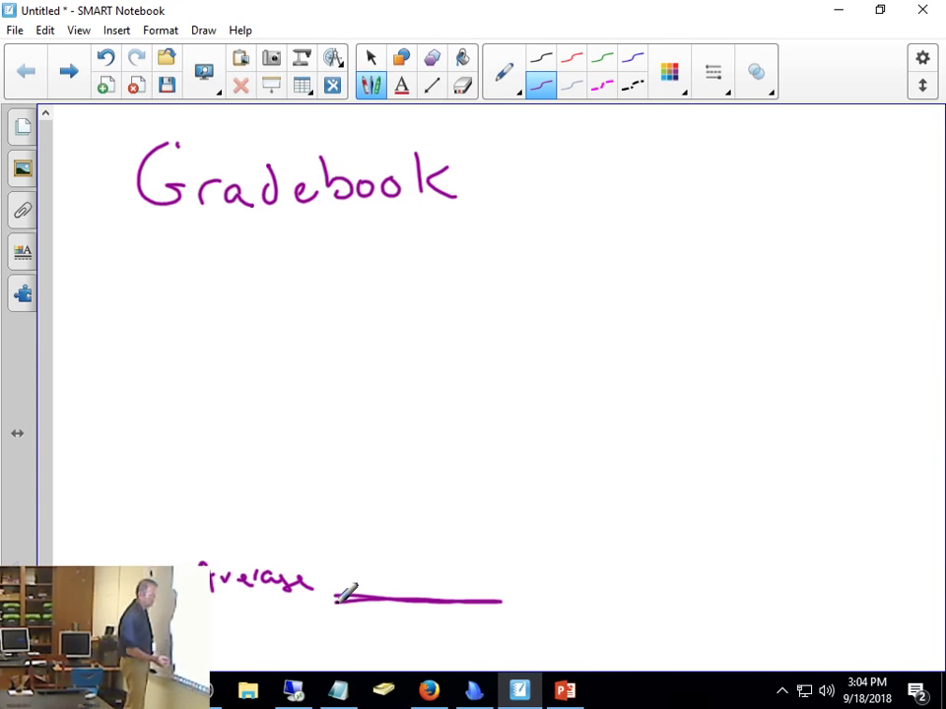
pyautogui.moveTo(218, 609)
pyautogui.mouseDown()
pyautogui.moveTo(401, 614)
pyautogui.moveTo(532, 561)
pyautogui.moveTo(262, 541)
pyautogui.moveTo(202, 564)
pyautogui.mouseUp()
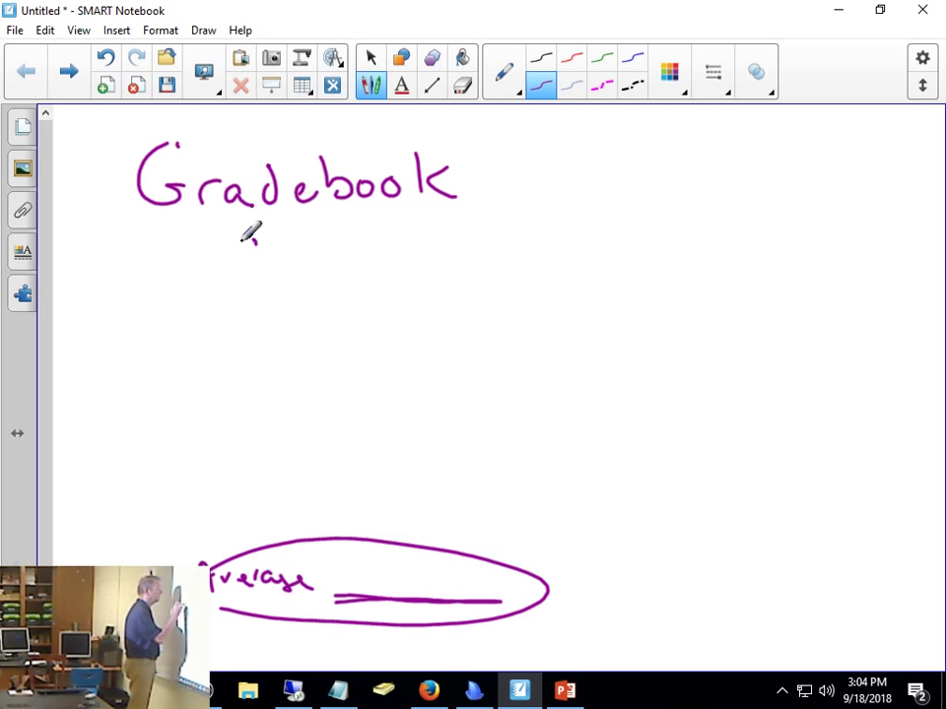
# Handwrite "Categories" beneath the "Gradebook" heading.
pyautogui.moveTo(254, 246)
pyautogui.mouseDown()
pyautogui.moveTo(254, 283)
pyautogui.moveTo(301, 286)
pyautogui.mouseUp()
pyautogui.moveTo(321, 238); pyautogui.dragTo(325, 286)
pyautogui.moveTo(307, 258)
pyautogui.mouseDown()
pyautogui.moveTo(354, 269)
pyautogui.moveTo(376, 304)
pyautogui.mouseUp()
pyautogui.moveTo(412, 260); pyautogui.dragTo(410, 262)
pyautogui.moveTo(426, 260)
pyautogui.mouseDown()
pyautogui.moveTo(427, 284)
pyautogui.moveTo(443, 258)
pyautogui.mouseUp()
pyautogui.moveTo(455, 258)
pyautogui.mouseDown()
pyautogui.moveTo(455, 281)
pyautogui.moveTo(494, 282)
pyautogui.mouseUp()
pyautogui.click(459, 234)
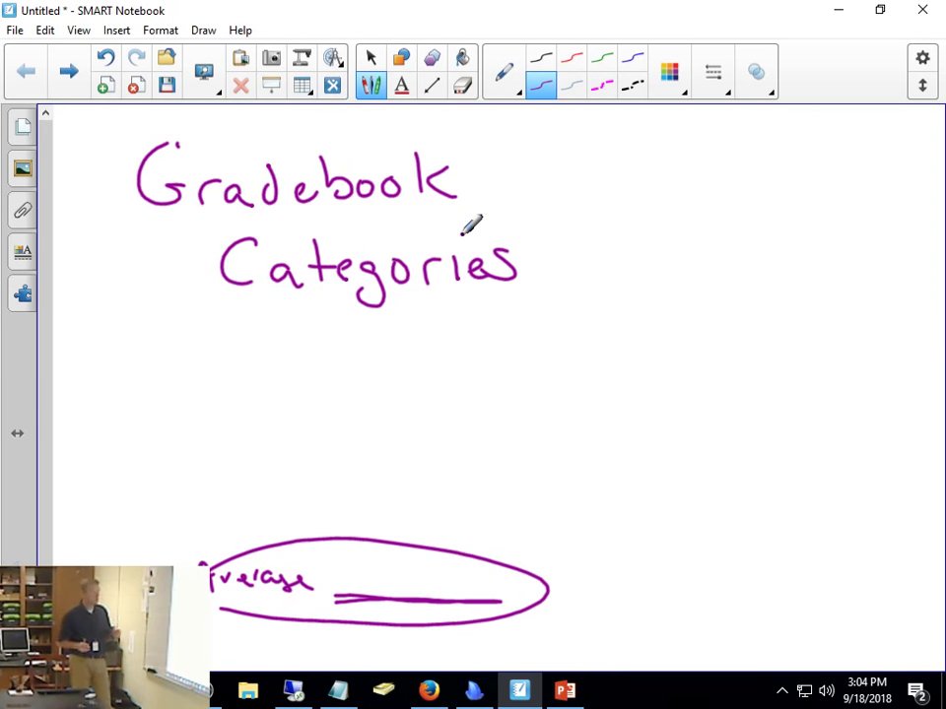
# Go to the next notebook page and handwrite the heading "Quarter One".
pyautogui.click(68, 71)
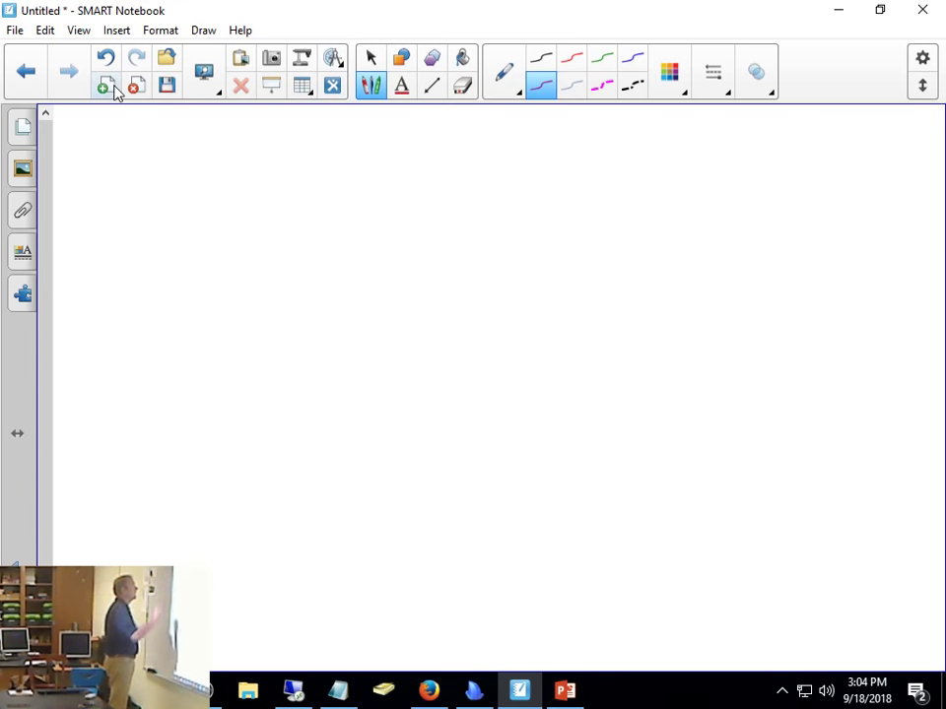
pyautogui.moveTo(198, 153)
pyautogui.mouseDown()
pyautogui.moveTo(233, 216)
pyautogui.moveTo(268, 193)
pyautogui.moveTo(401, 179)
pyautogui.mouseUp()
pyautogui.moveTo(463, 170)
pyautogui.mouseDown()
pyautogui.moveTo(511, 196)
pyautogui.moveTo(560, 201)
pyautogui.mouseUp()
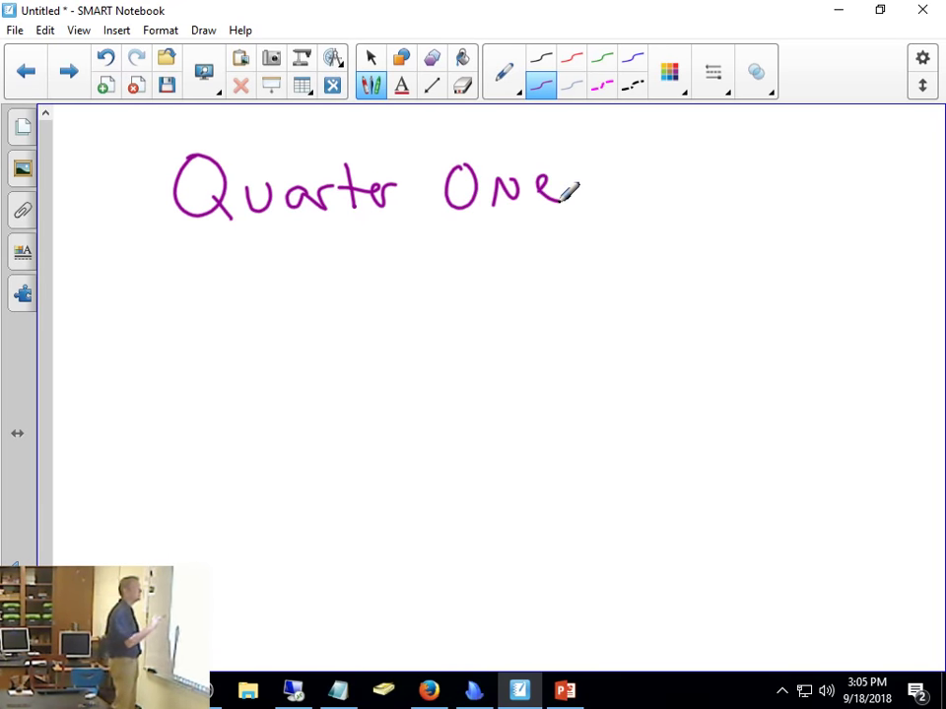
# Handwrite "Q2", "Q3" and "Q4" in a column beneath the "Quarter One" heading.
pyautogui.moveTo(209, 247)
pyautogui.mouseDown()
pyautogui.moveTo(276, 259)
pyautogui.moveTo(287, 306)
pyautogui.mouseUp()
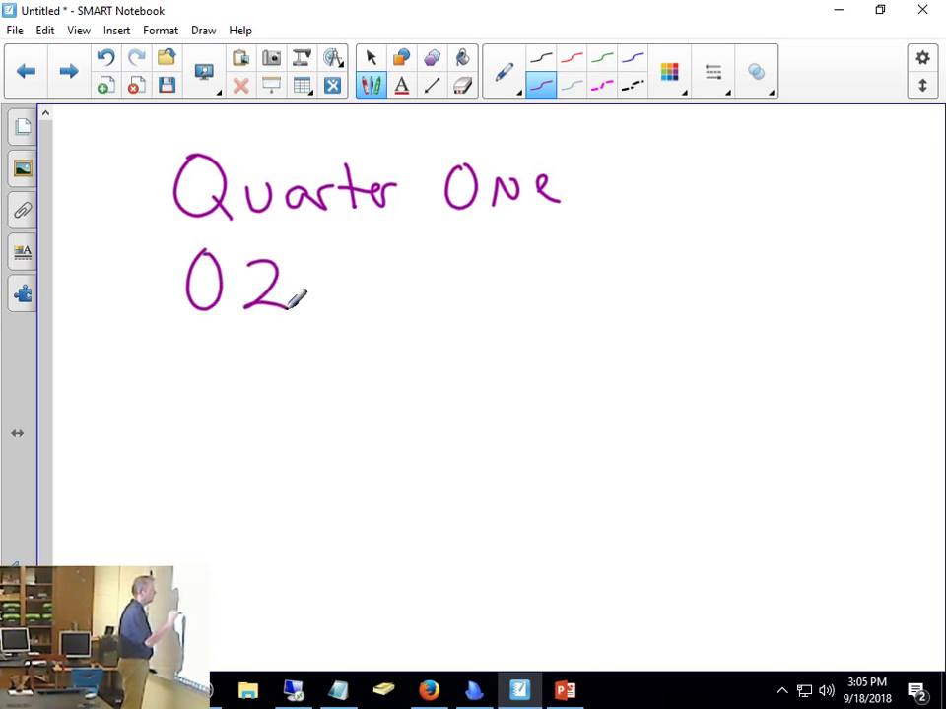
pyautogui.moveTo(219, 296)
pyautogui.mouseDown()
pyautogui.moveTo(236, 316)
pyautogui.moveTo(225, 380)
pyautogui.moveTo(233, 367)
pyautogui.moveTo(241, 387)
pyautogui.mouseUp()
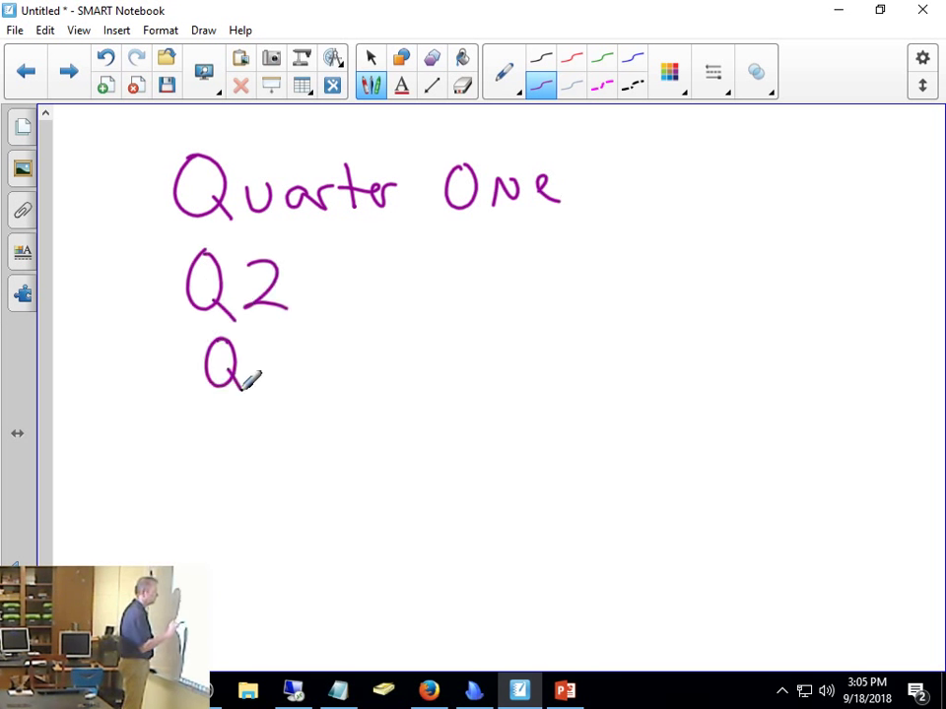
pyautogui.moveTo(262, 345)
pyautogui.mouseDown()
pyautogui.moveTo(280, 364)
pyautogui.moveTo(239, 435)
pyautogui.moveTo(252, 455)
pyautogui.mouseUp()
pyautogui.moveTo(264, 412); pyautogui.dragTo(288, 449)
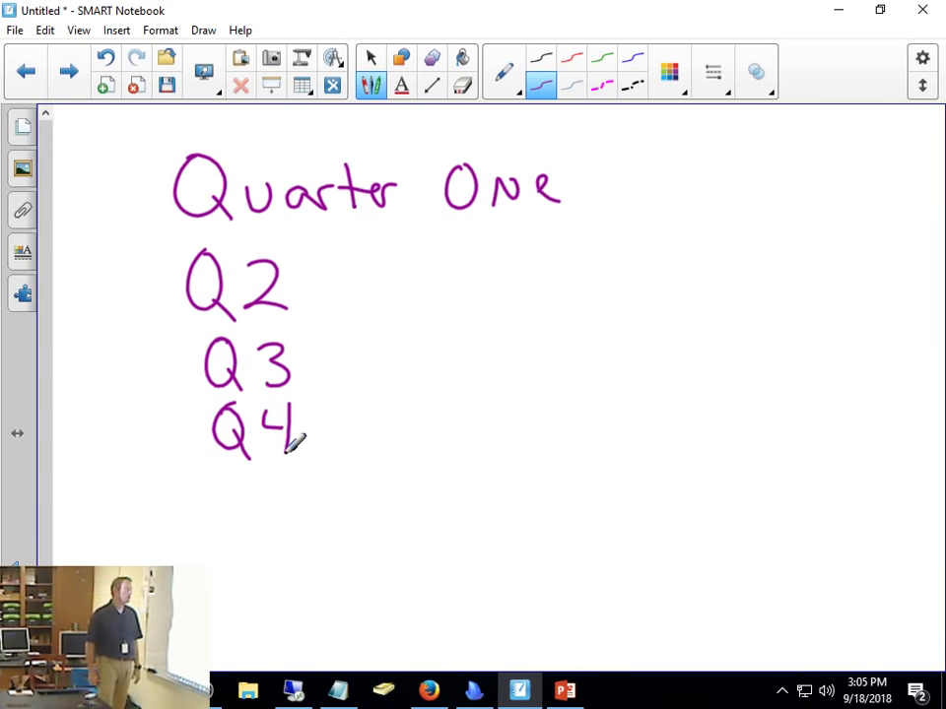
# Draw a red circle around Q2, Q3 and Q4 and strike it through with a diagonal line.
pyautogui.click(578, 62)
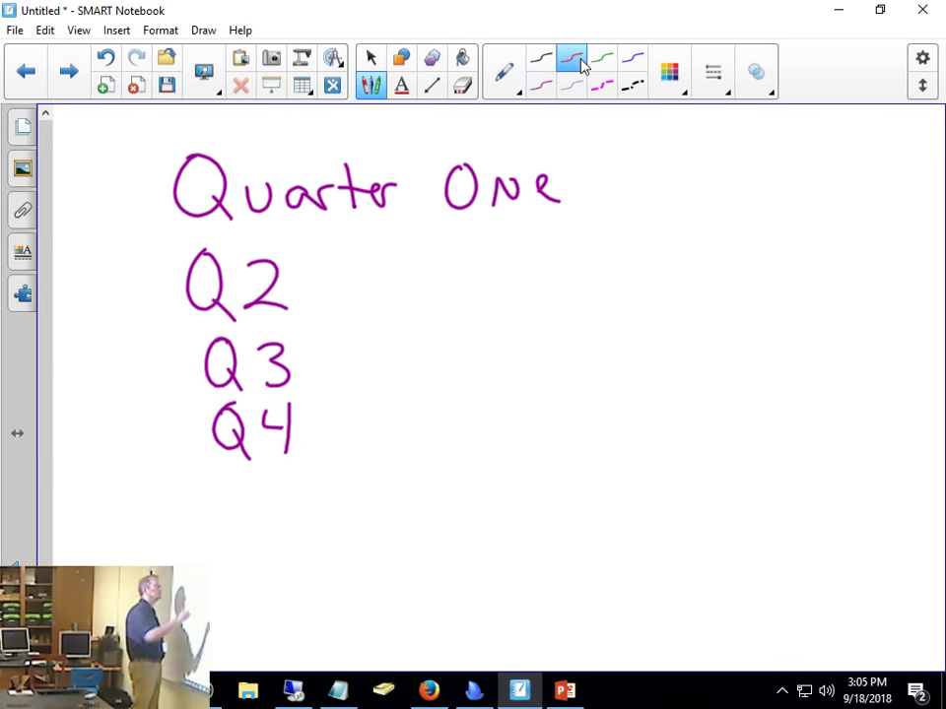
pyautogui.moveTo(358, 250)
pyautogui.mouseDown()
pyautogui.moveTo(275, 213)
pyautogui.moveTo(146, 455)
pyautogui.moveTo(386, 483)
pyautogui.moveTo(331, 220)
pyautogui.mouseUp()
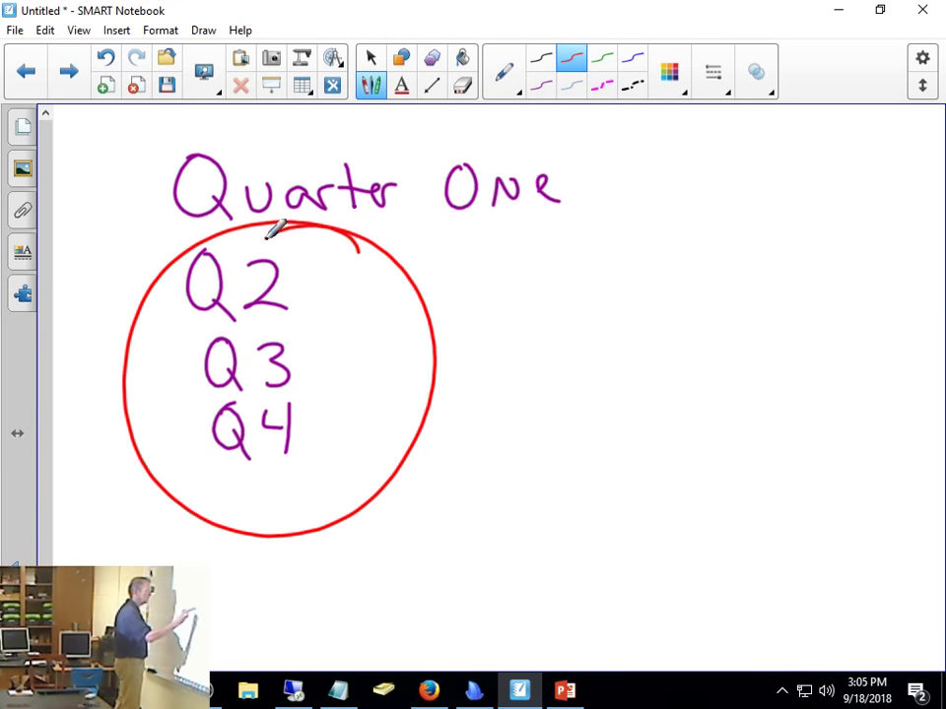
pyautogui.moveTo(405, 264); pyautogui.dragTo(163, 470)
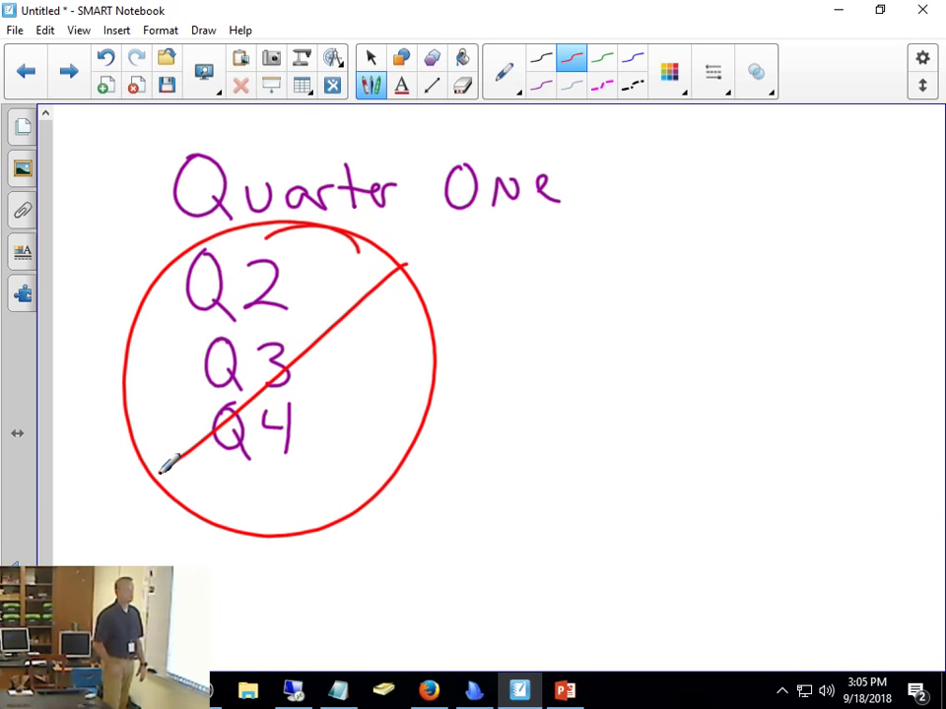
# Handwrite a circled "Zeroed" in purple beside the crossed-out quarters and link it to them with a curly brace.
pyautogui.click(549, 89)
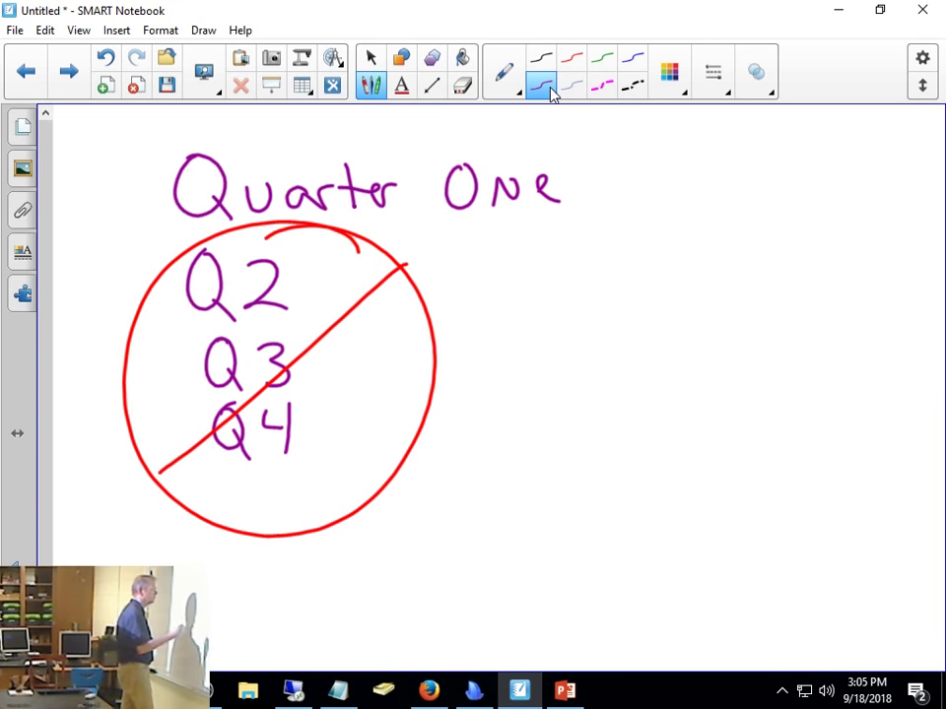
pyautogui.moveTo(578, 294)
pyautogui.mouseDown()
pyautogui.moveTo(593, 321)
pyautogui.moveTo(573, 276)
pyautogui.moveTo(595, 323)
pyautogui.moveTo(659, 312)
pyautogui.moveTo(690, 333)
pyautogui.moveTo(715, 291)
pyautogui.mouseUp()
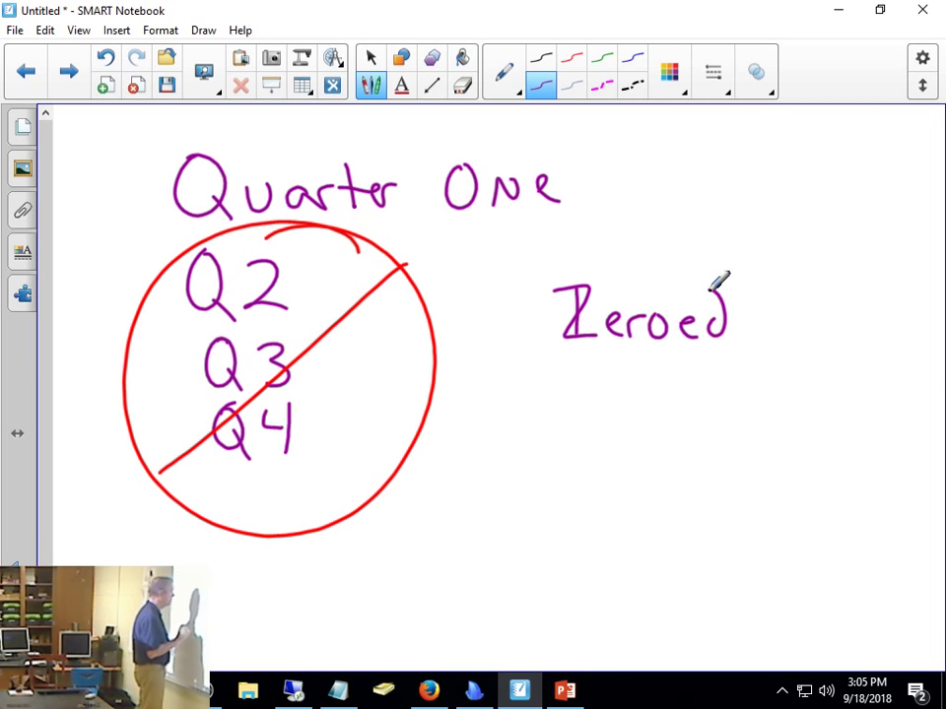
pyautogui.moveTo(404, 236)
pyautogui.mouseDown()
pyautogui.moveTo(517, 300)
pyautogui.moveTo(522, 353)
pyautogui.moveTo(454, 551)
pyautogui.moveTo(399, 532)
pyautogui.mouseUp()
pyautogui.moveTo(565, 368)
pyautogui.mouseDown()
pyautogui.moveTo(636, 377)
pyautogui.moveTo(718, 211)
pyautogui.moveTo(609, 388)
pyautogui.mouseUp()
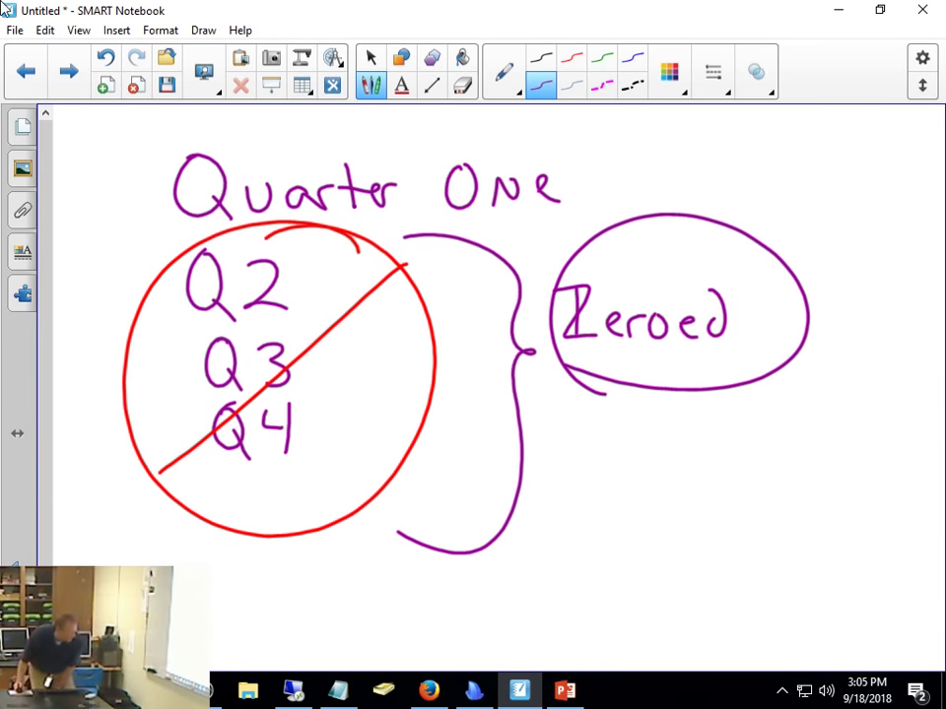
# Switch to Firefox and open the gradebook setup of the Demo Course.
pyautogui.click(429, 691)
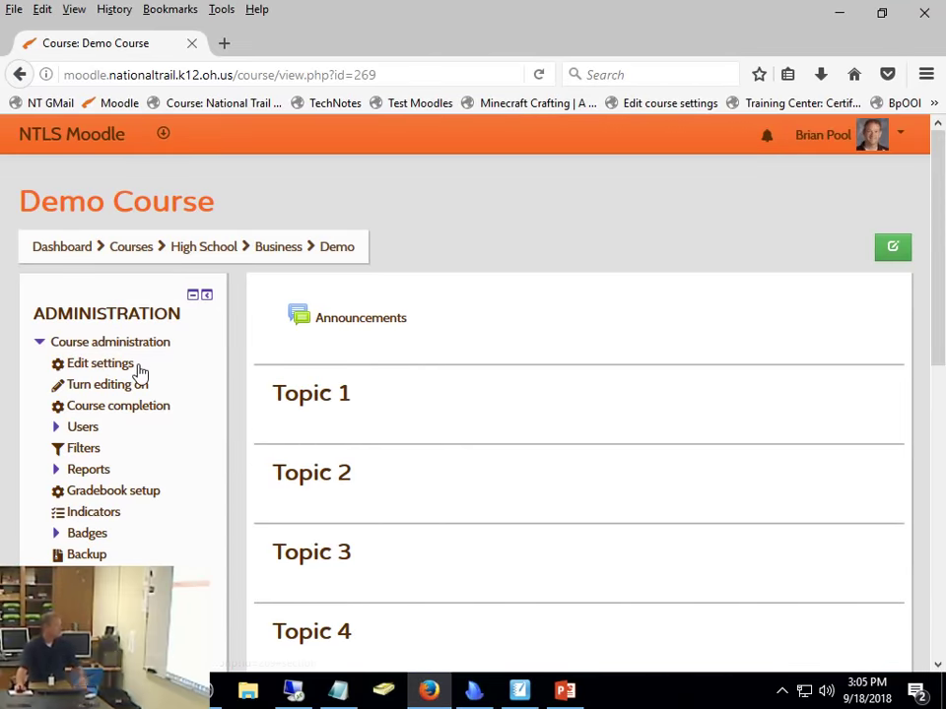
pyautogui.click(123, 500)
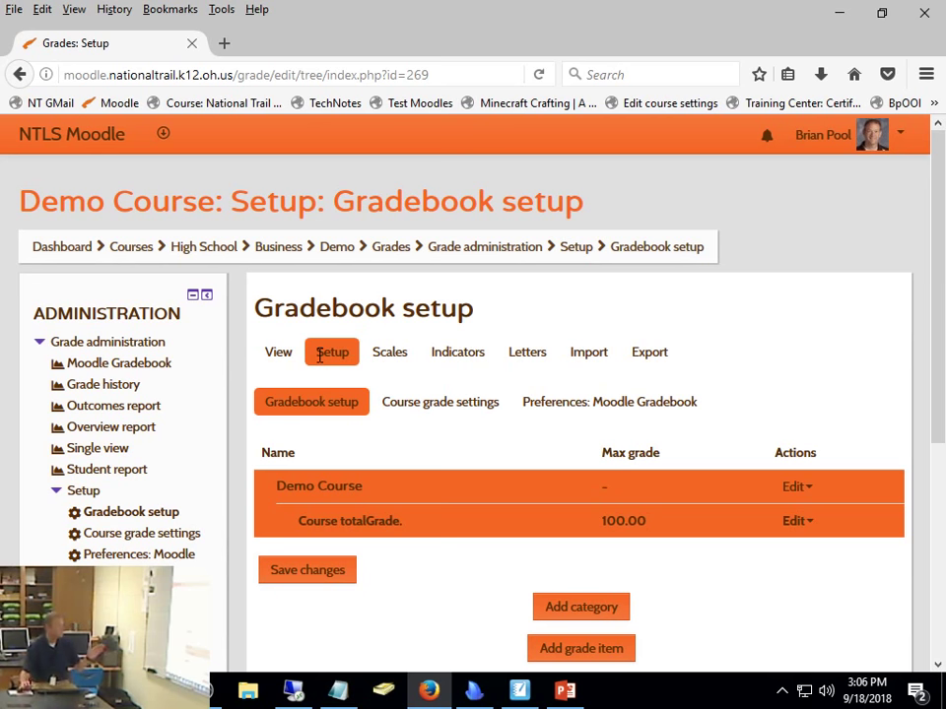
pyautogui.scroll(-2, 359, 432)
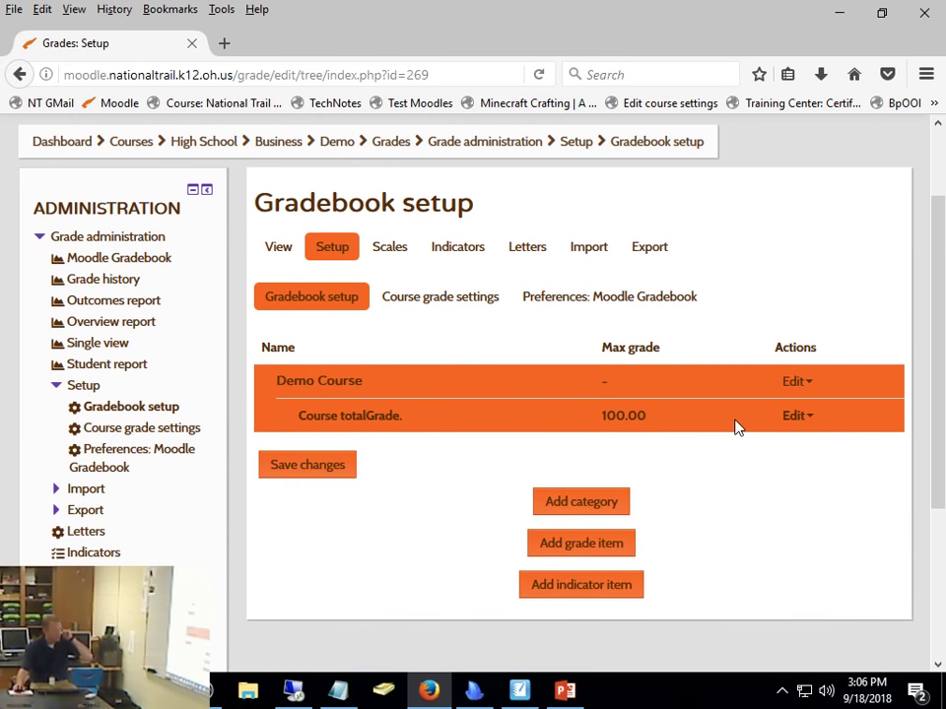
# Add a grade category named Q1 to the gradebook and save it.
pyautogui.click(561, 507)
pyautogui.click(309, 408)
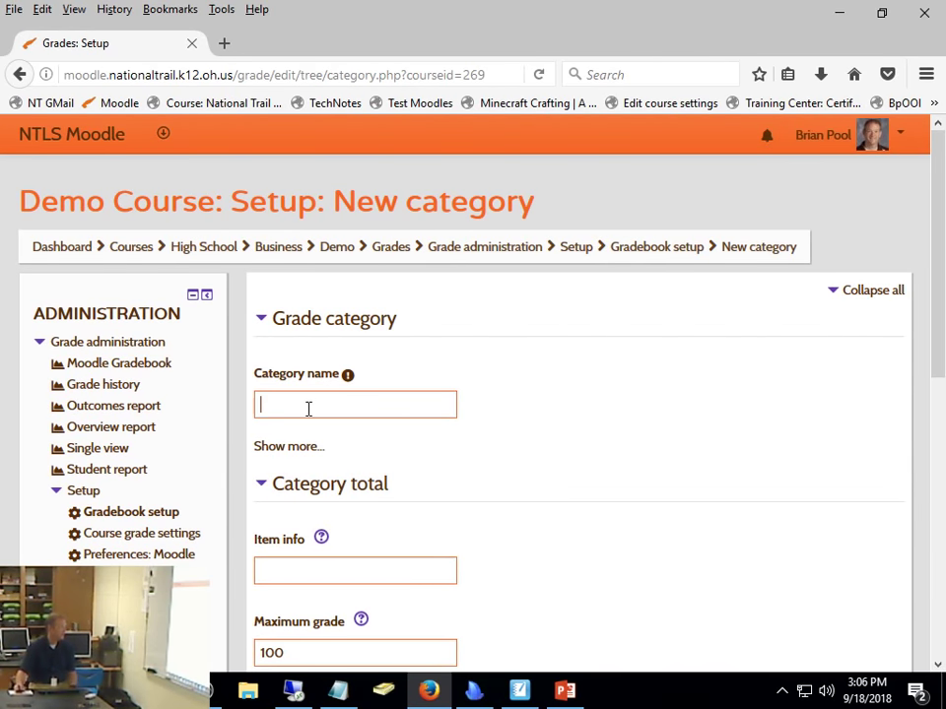
pyautogui.write('Q')
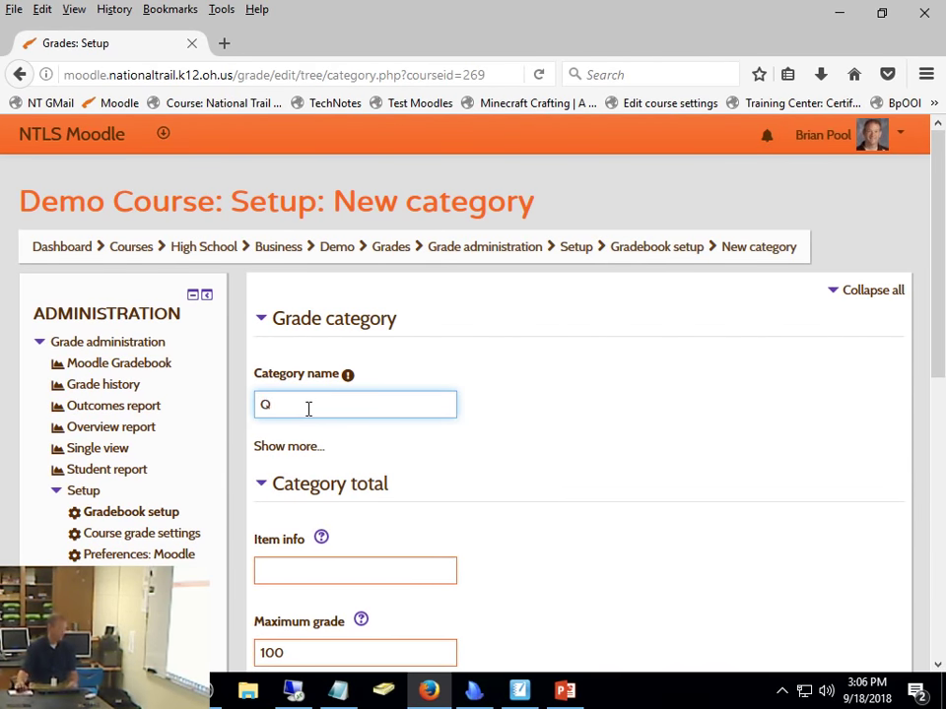
pyautogui.write('1')
pyautogui.scroll(-10, 401, 379)
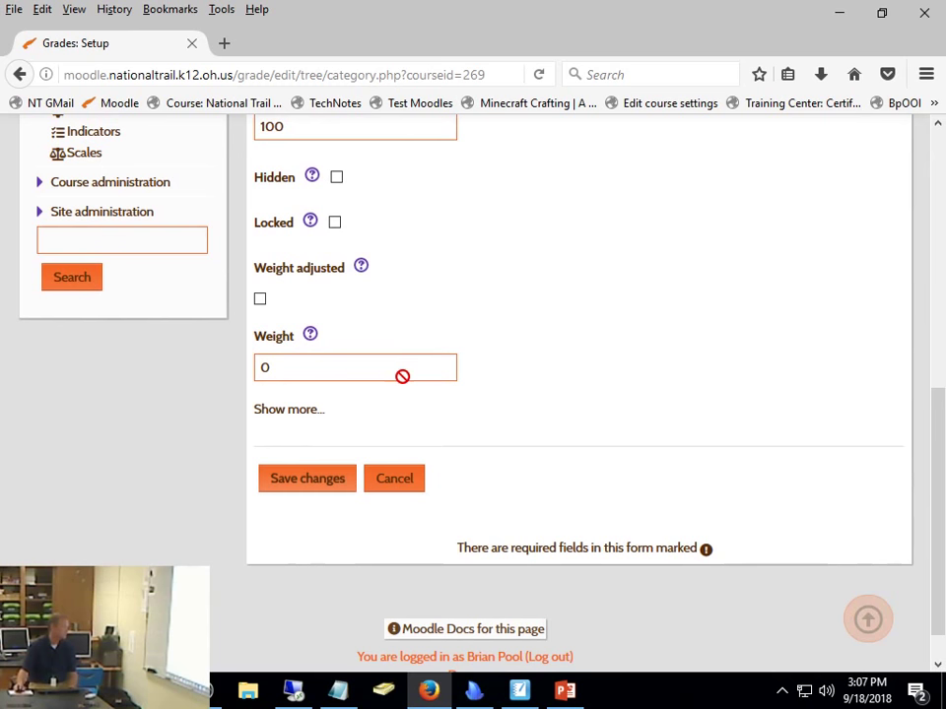
pyautogui.click(307, 480)
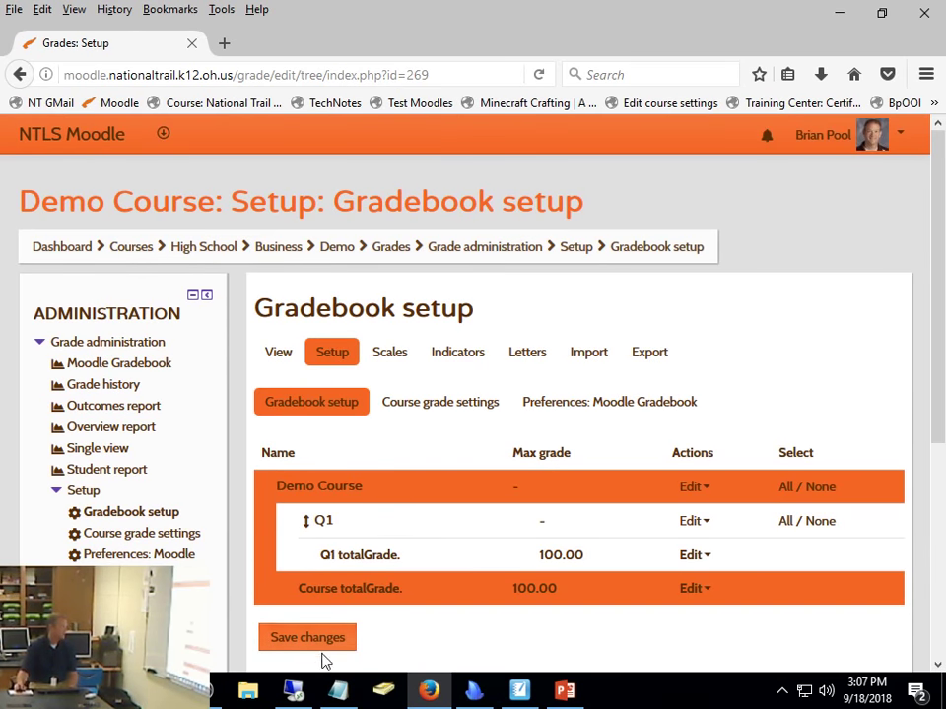
# Add a grade category named Q2 to the gradebook and save it.
pyautogui.scroll(-3, 436, 541)
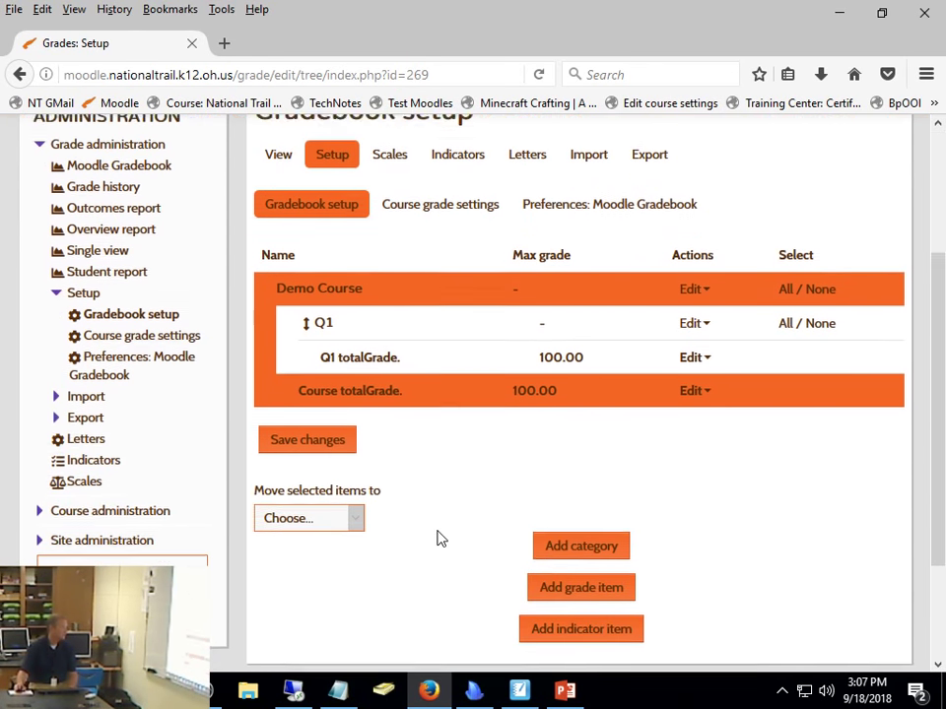
pyautogui.click(559, 540)
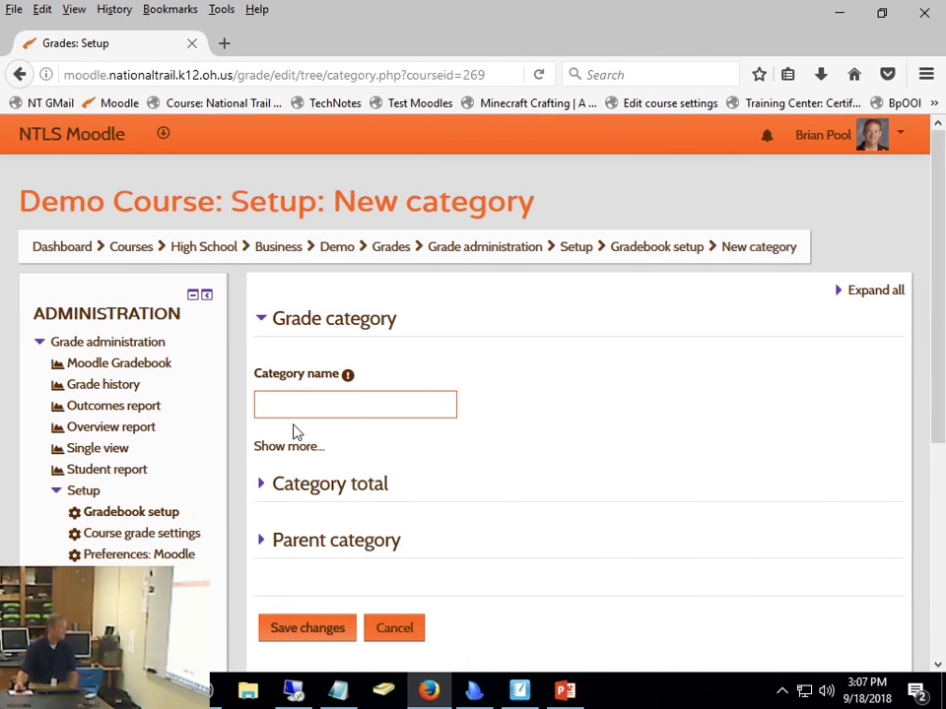
pyautogui.click(298, 413)
pyautogui.write('Q2')
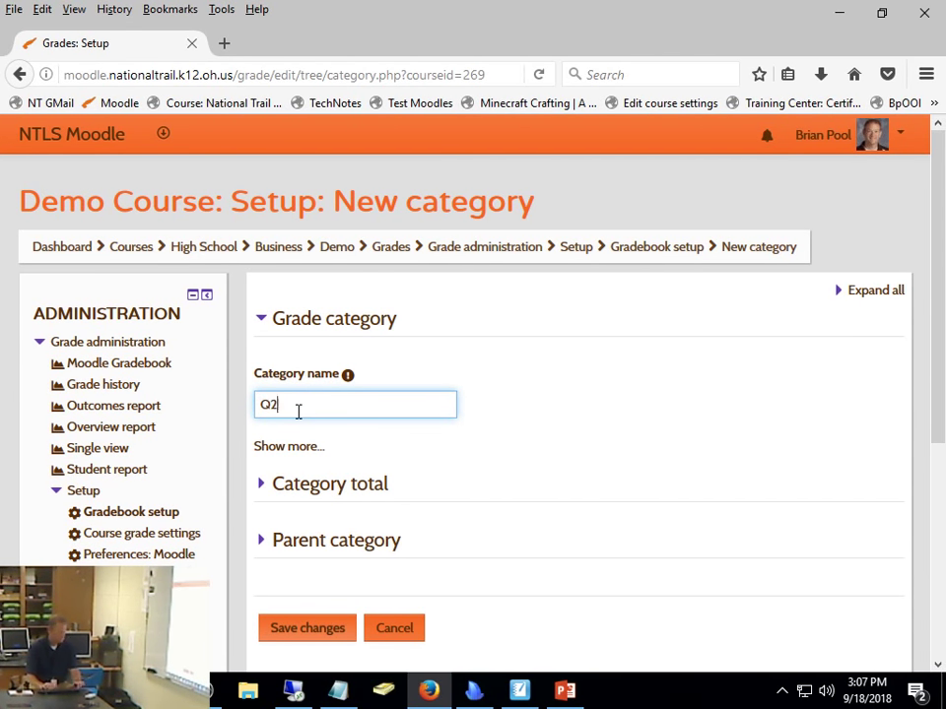
pyautogui.click(326, 639)
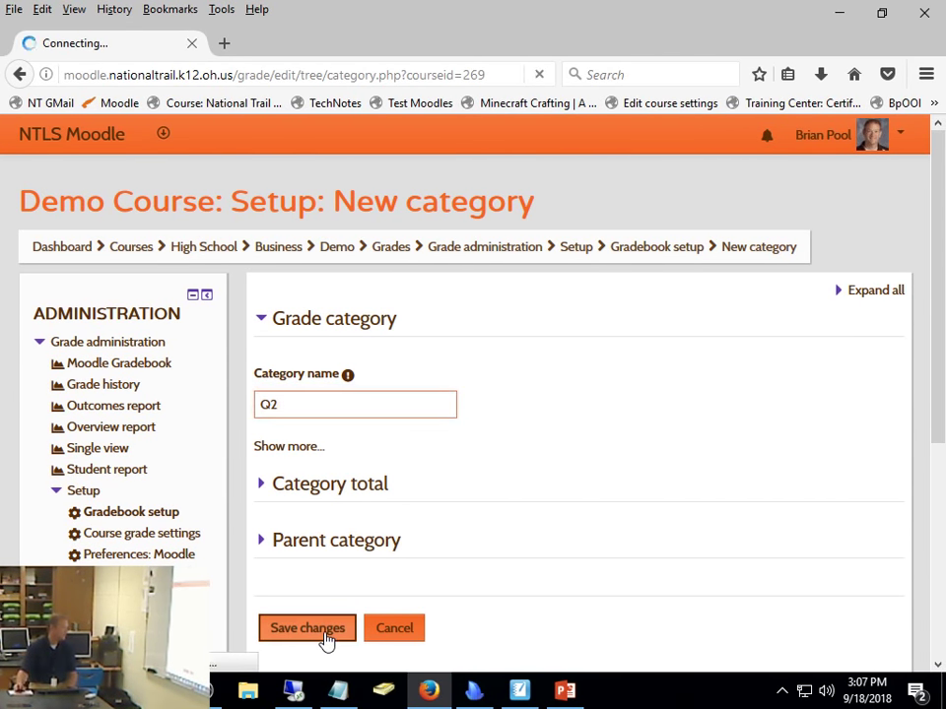
# Add a grade category named Q3 to the gradebook and save it.
pyautogui.scroll(-5, 439, 579)
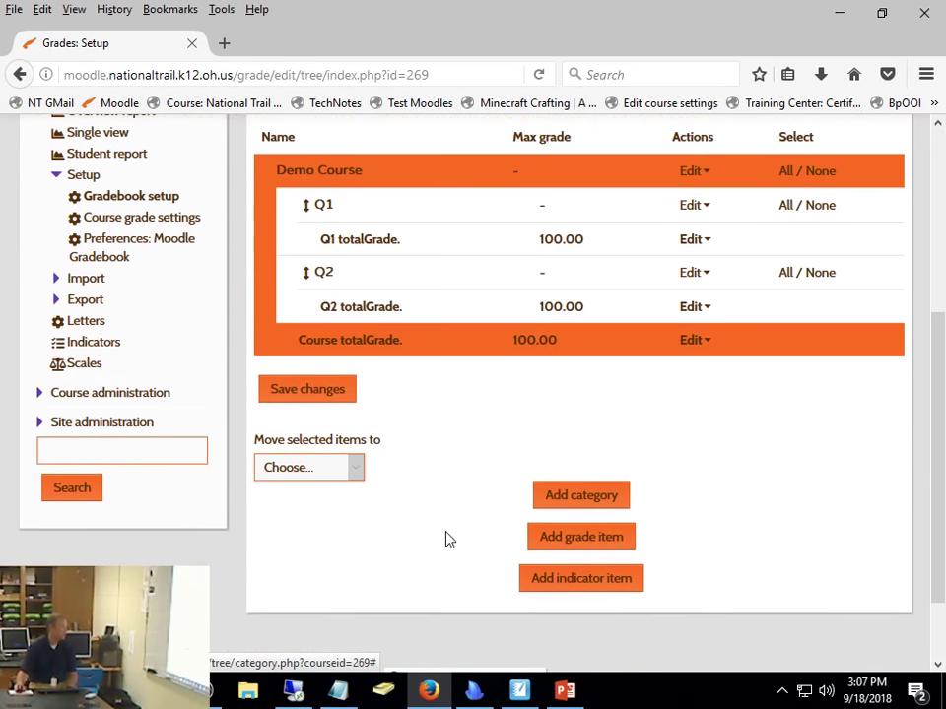
pyautogui.click(580, 495)
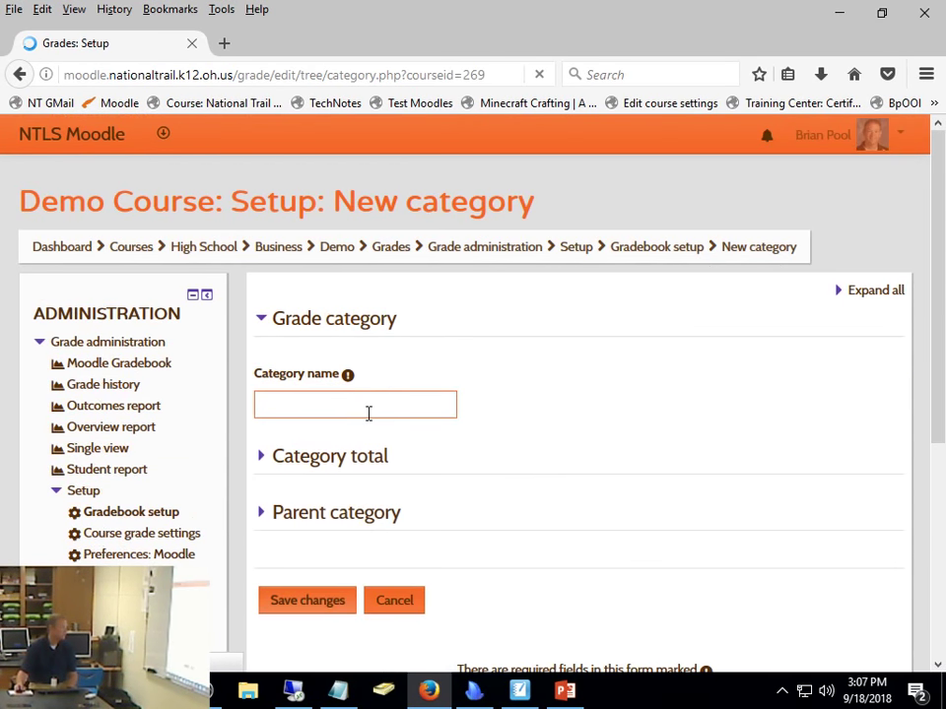
pyautogui.click(365, 407)
pyautogui.write('Q3')
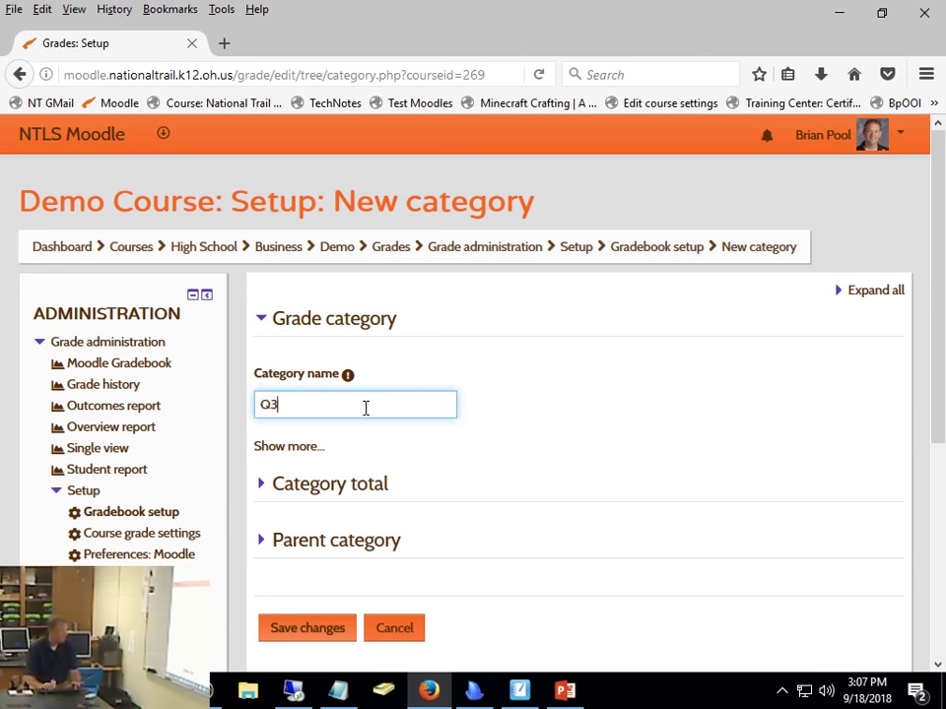
pyautogui.click(306, 635)
# Add a grade category named Q4 to the gradebook and save it.
pyautogui.scroll(-5, 637, 453)
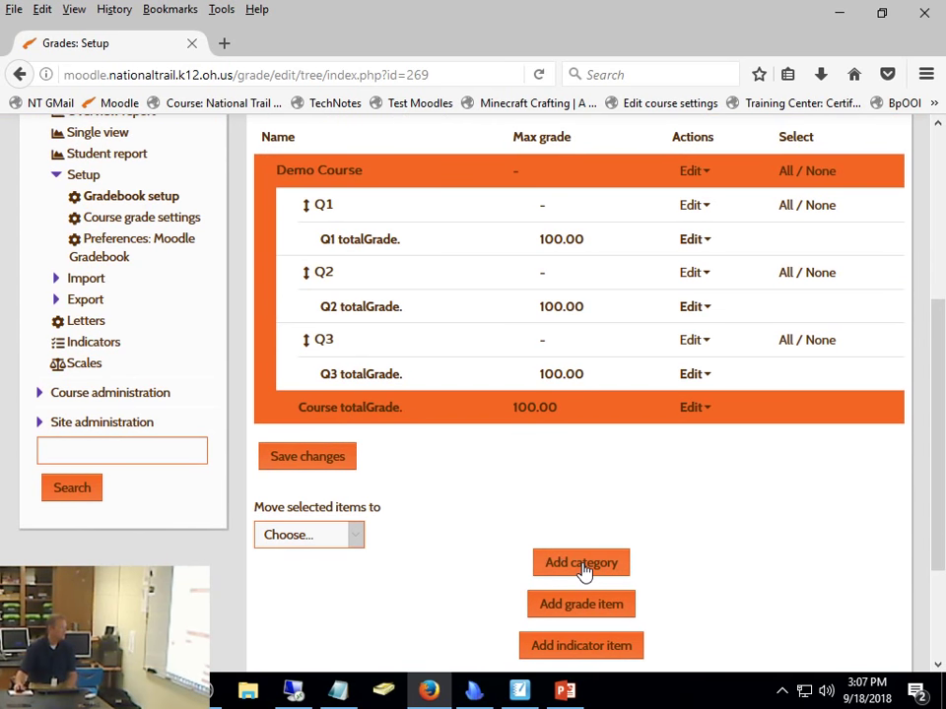
pyautogui.click(553, 569)
pyautogui.click(336, 399)
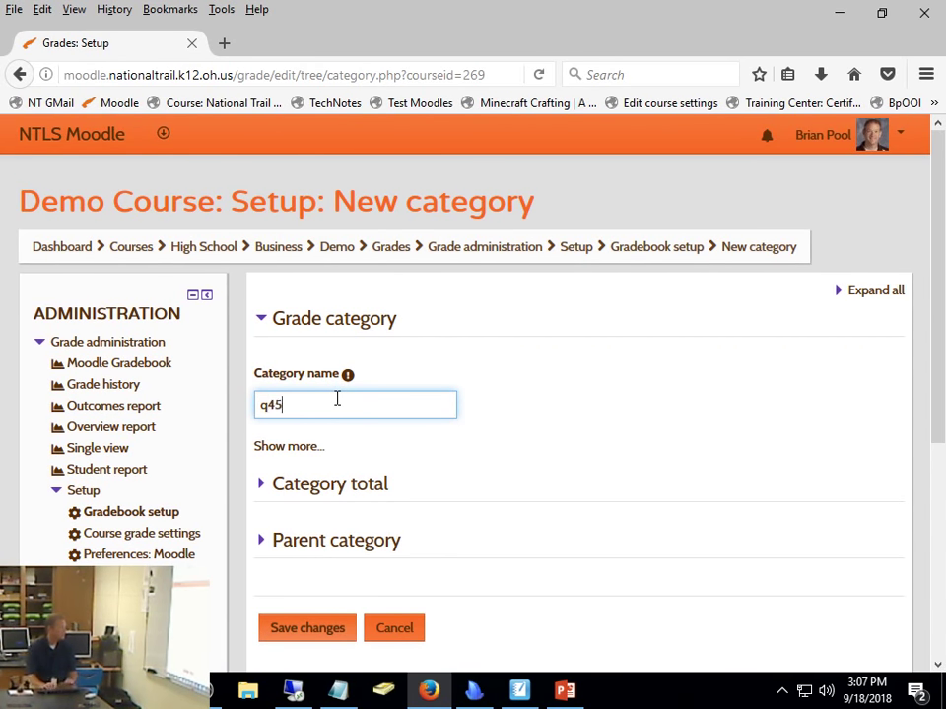
pyautogui.press('BackSpace')
pyautogui.press('BackSpace')
pyautogui.write('Q4')
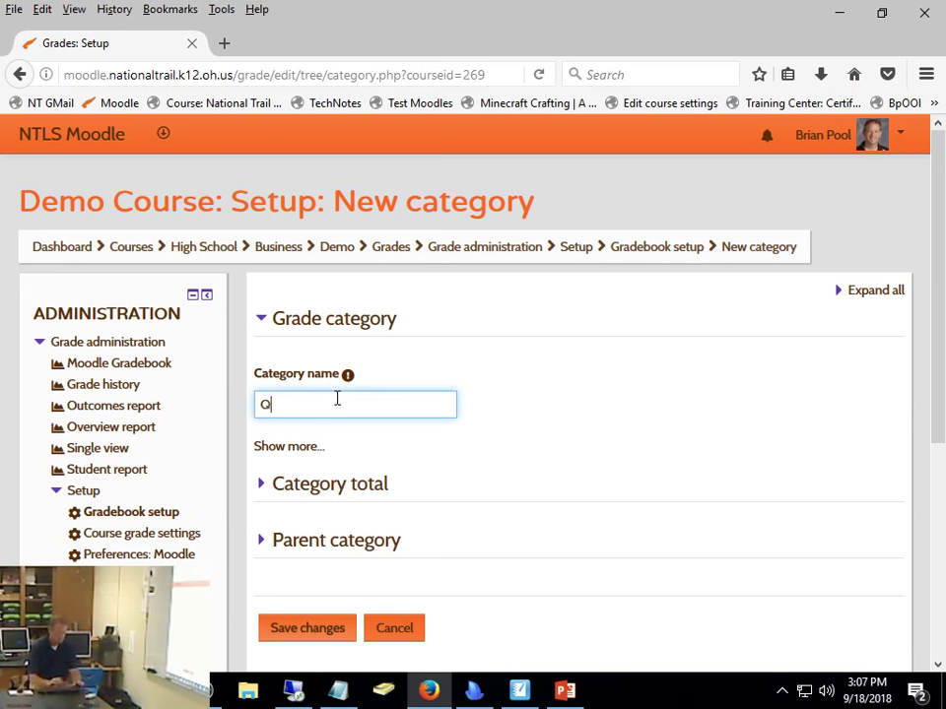
pyautogui.click(323, 627)
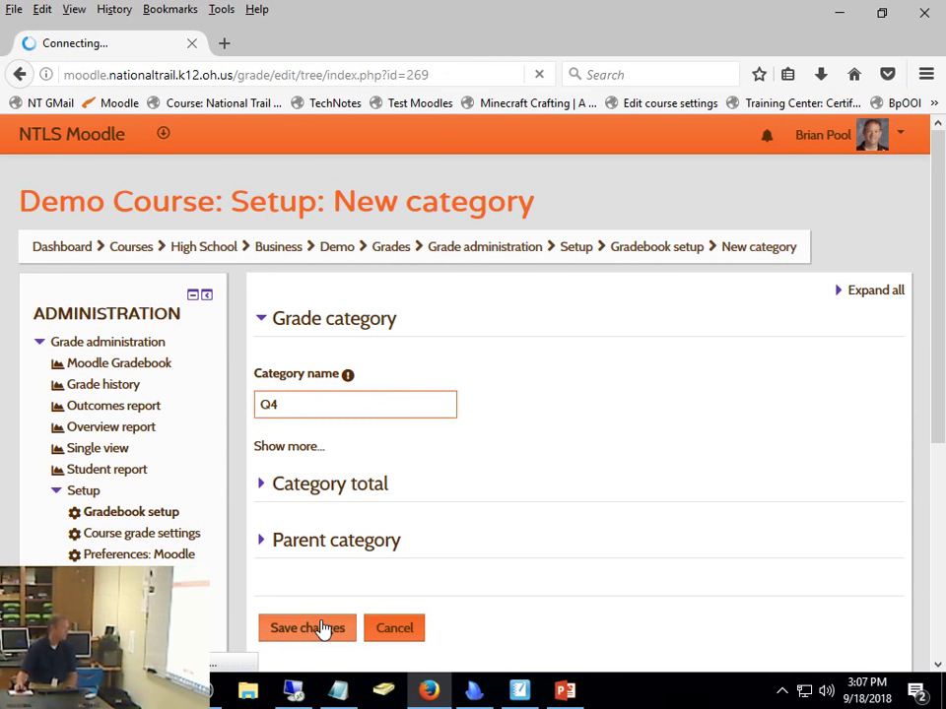
pyautogui.scroll(-4, 502, 443)
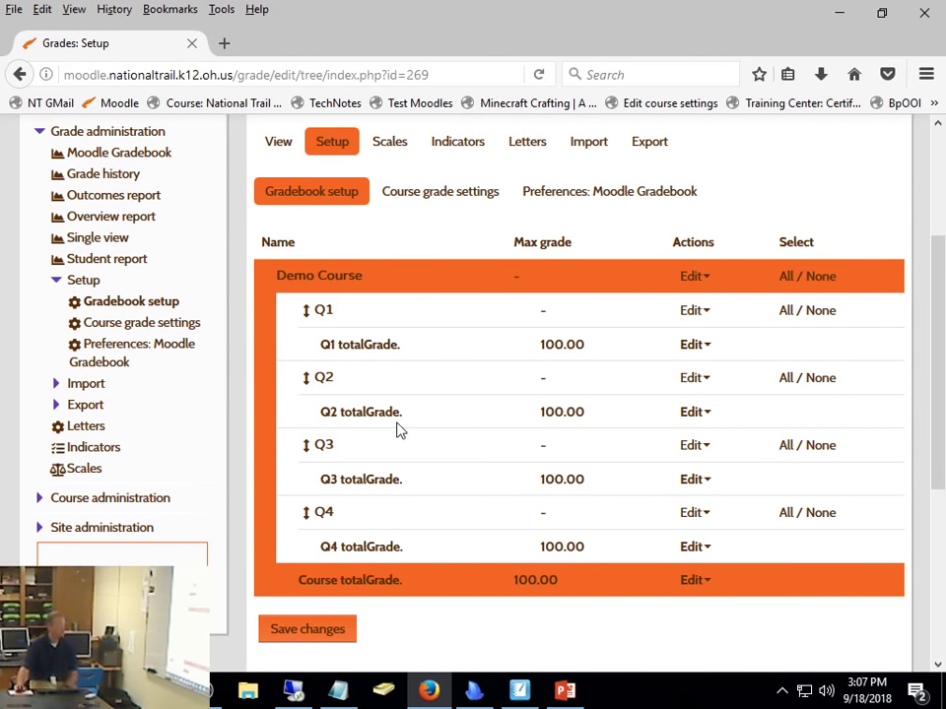
# Return to the Demo Course main page and turn on course editing.
pyautogui.scroll(4, 397, 428)
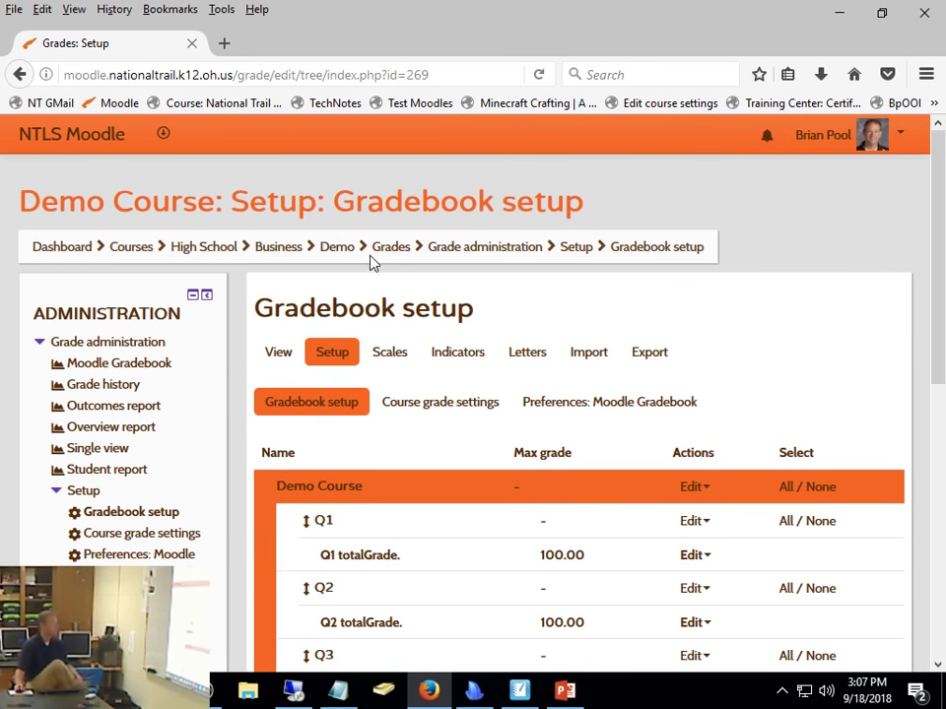
pyautogui.click(340, 252)
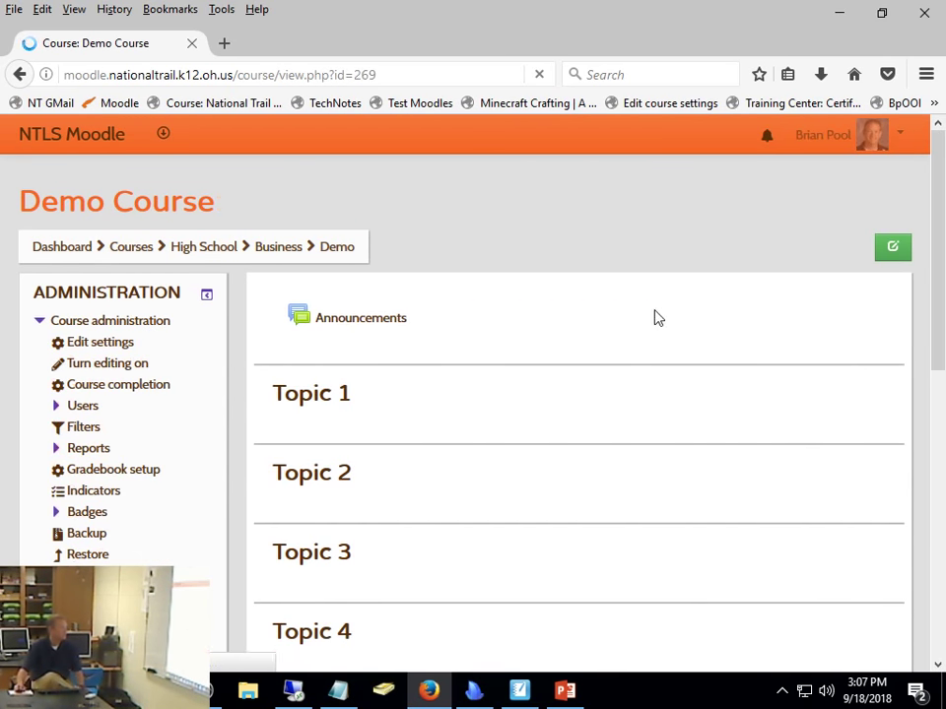
pyautogui.click(898, 257)
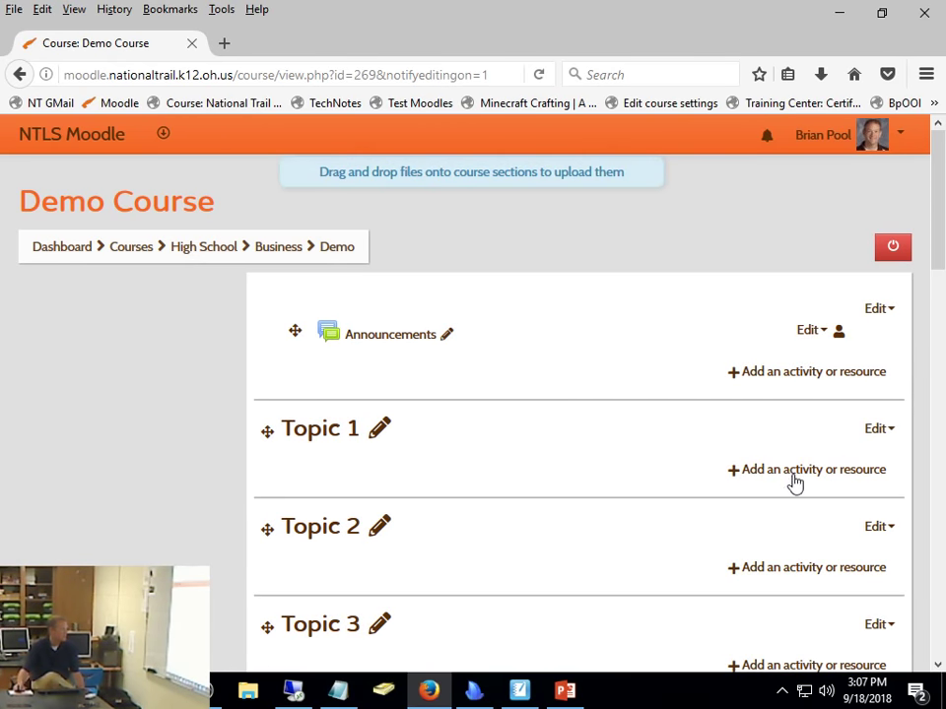
# Start adding a new Assignment to Topic 1 and expand its Grade settings.
pyautogui.click(794, 474)
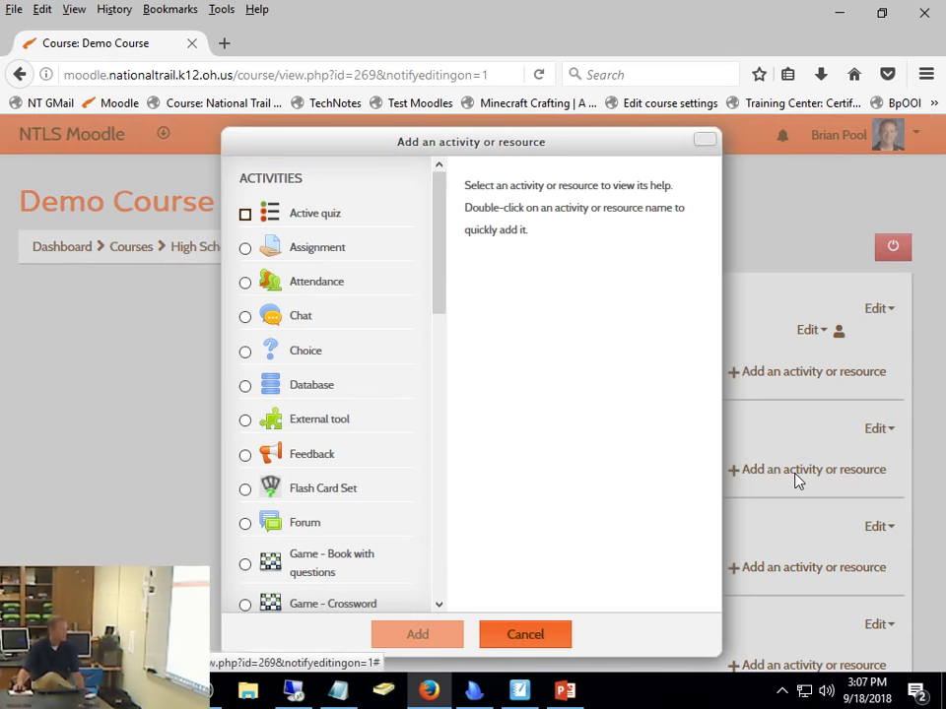
pyautogui.click(250, 252)
pyautogui.click(433, 639)
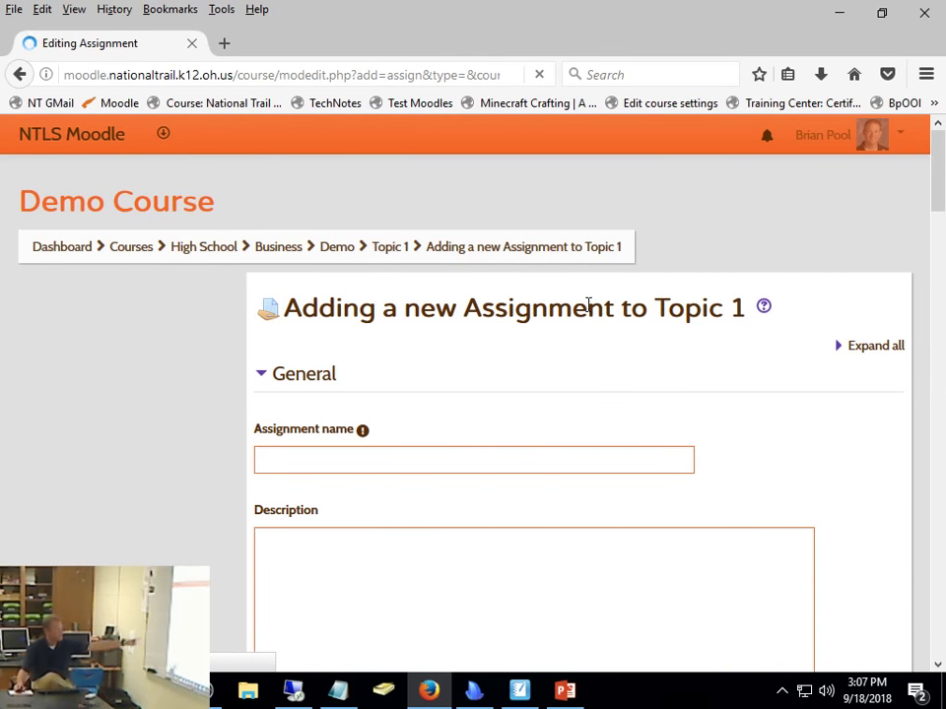
pyautogui.scroll(-5, 433, 286)
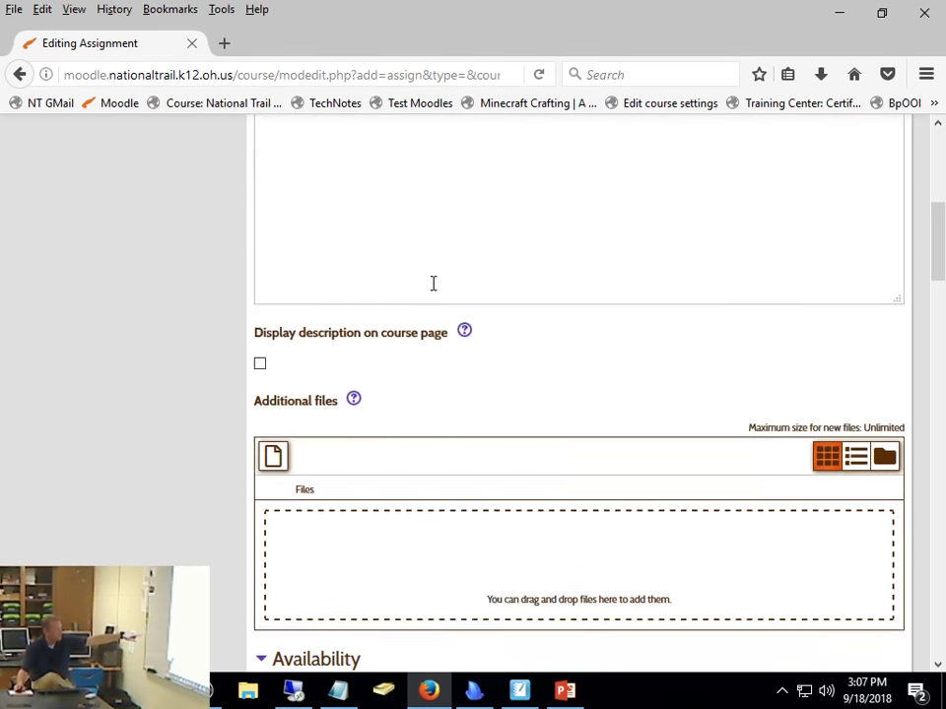
pyautogui.scroll(-10, 433, 285)
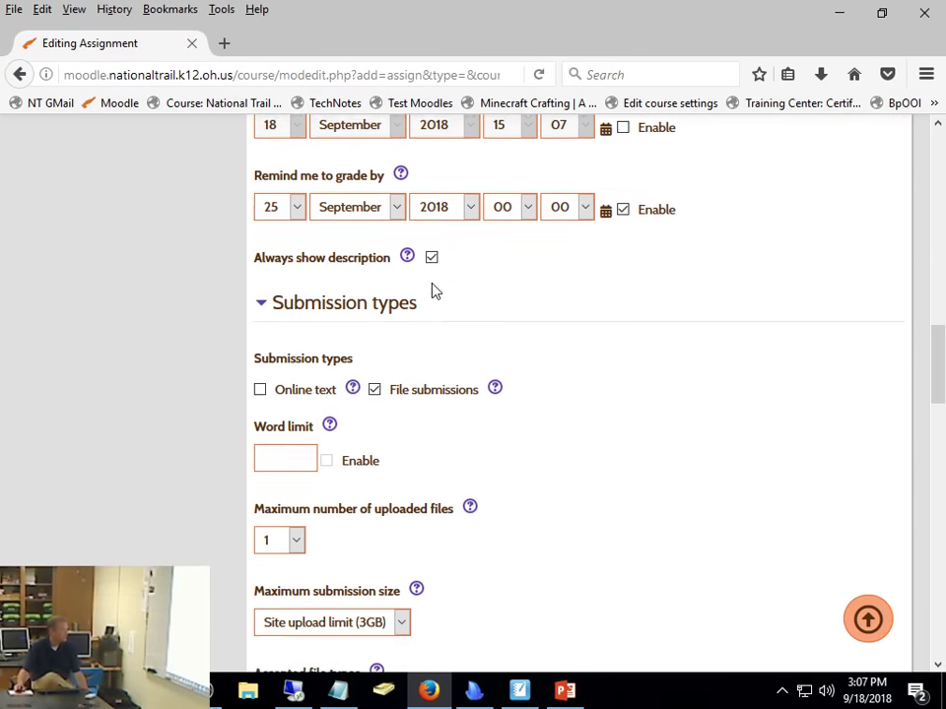
pyautogui.scroll(-6, 433, 290)
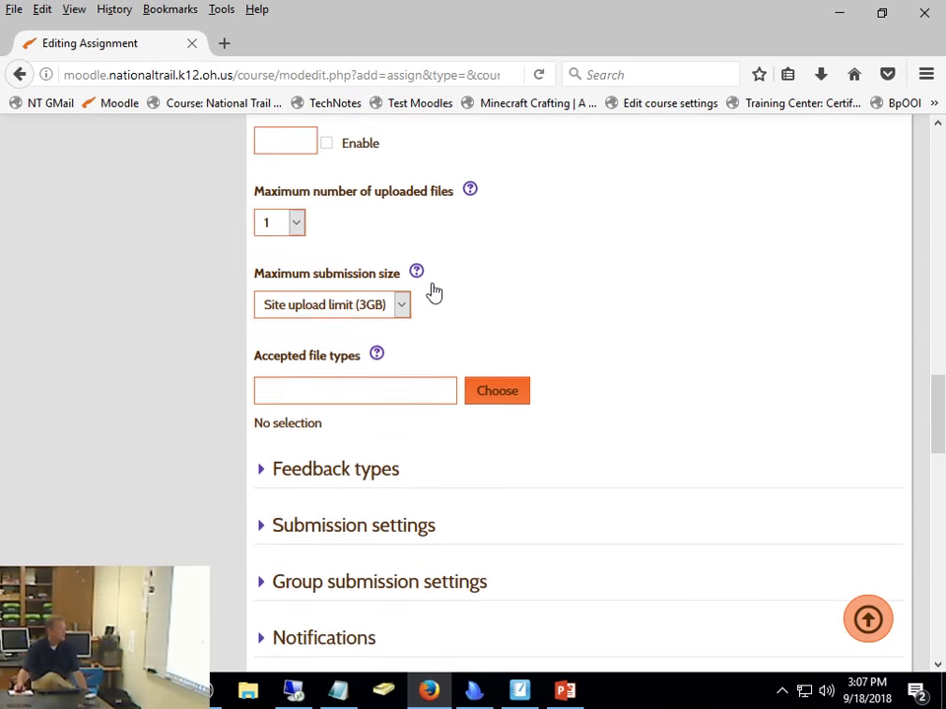
pyautogui.scroll(-6, 432, 291)
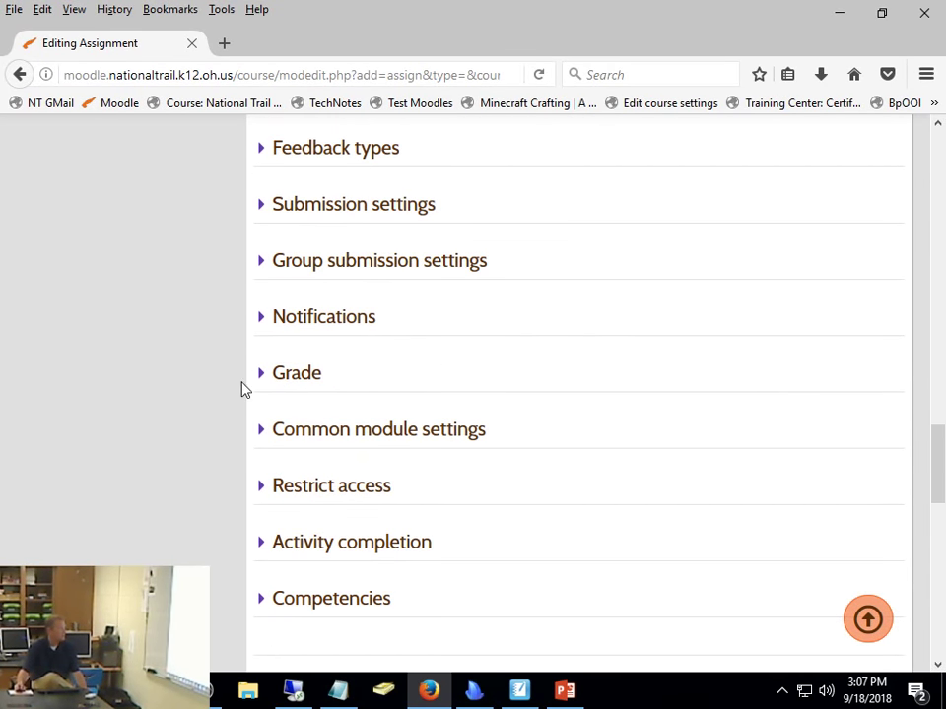
pyautogui.click(260, 384)
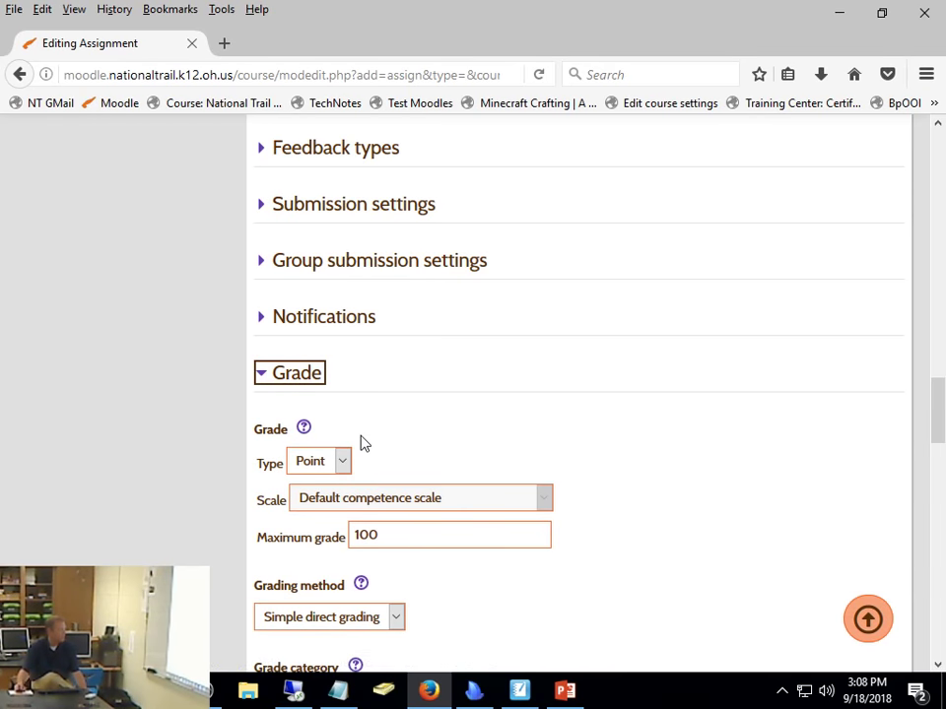
# Review the available grade categories and grading methods in the assignment's Grade settings.
pyautogui.scroll(-5, 490, 398)
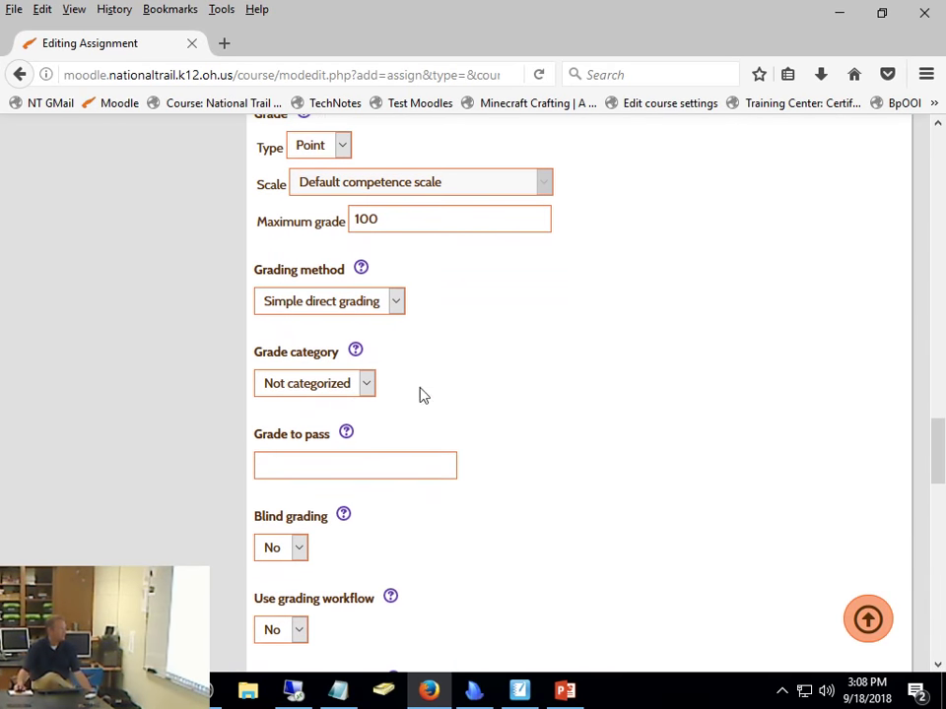
pyautogui.click(306, 384)
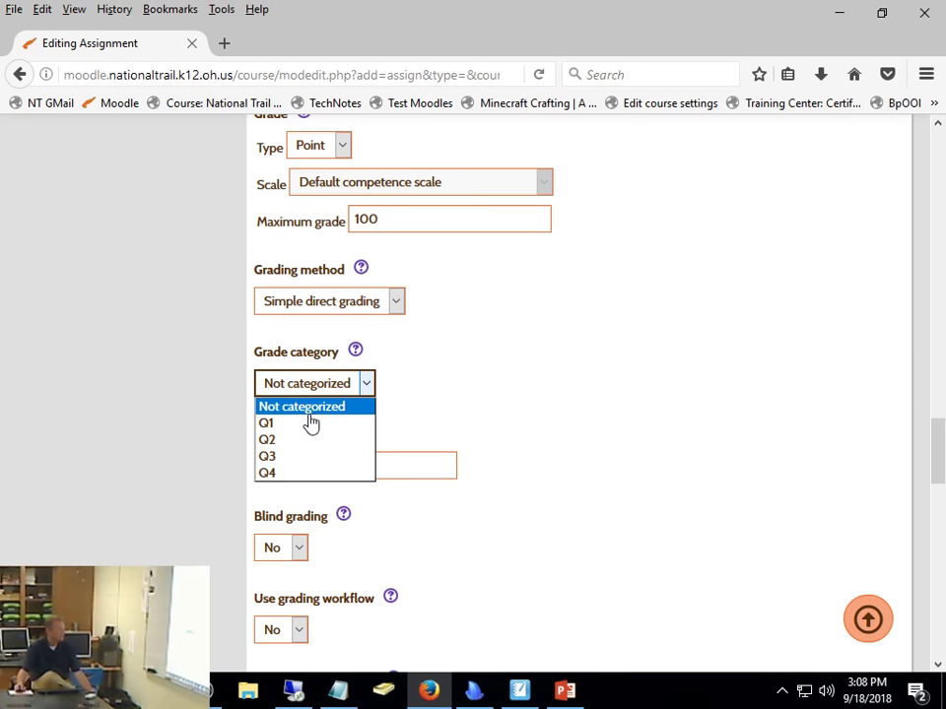
pyautogui.click(680, 347)
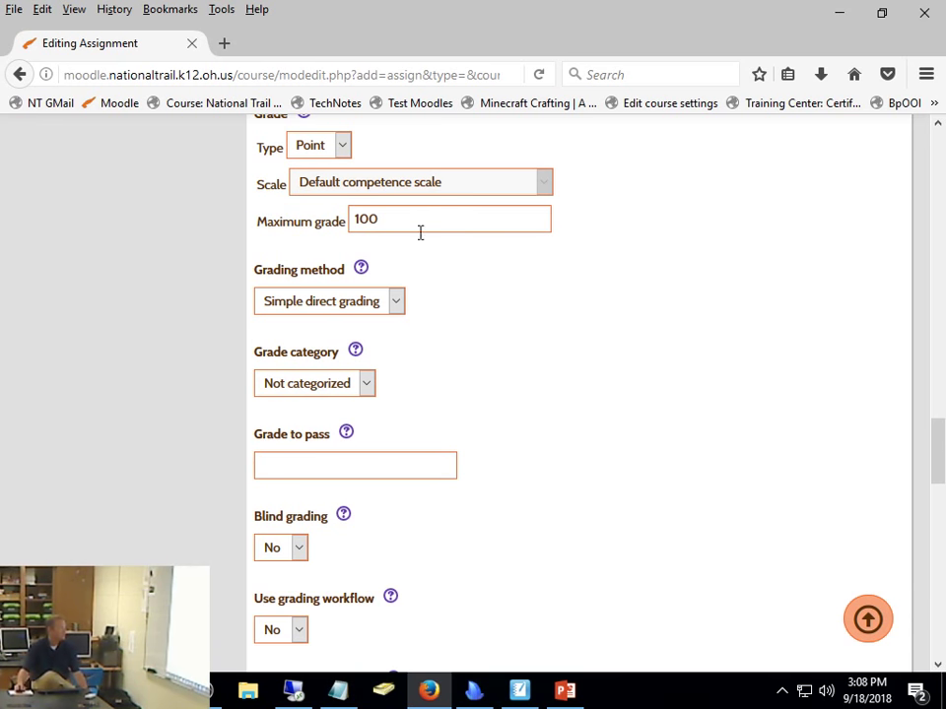
pyautogui.moveTo(415, 215); pyautogui.dragTo(309, 209)
pyautogui.click(388, 304)
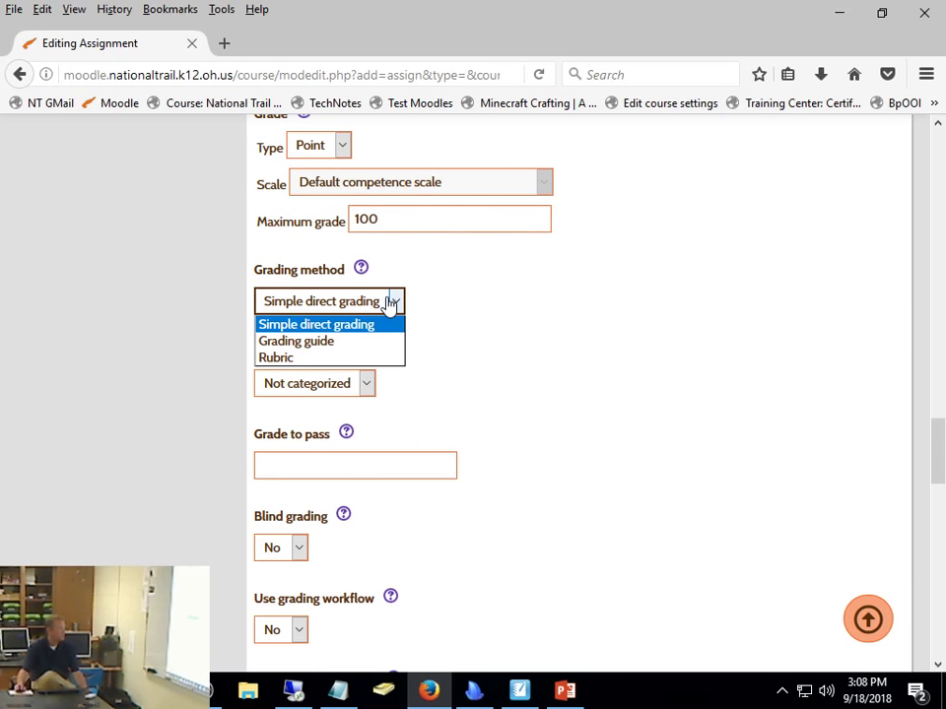
pyautogui.click(388, 303)
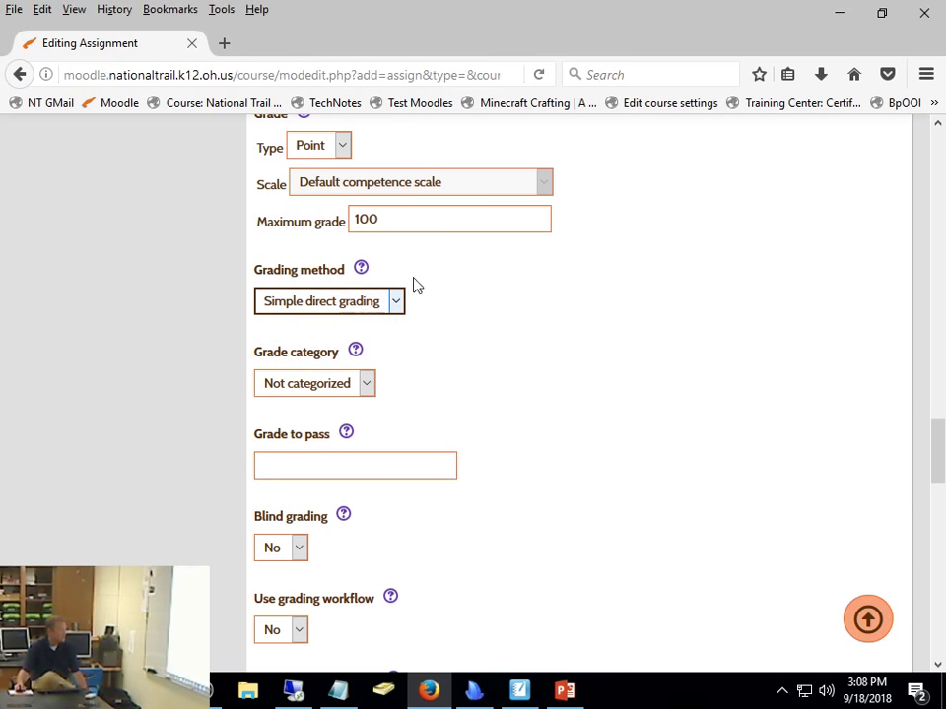
# Set the assignment's maximum grade to 10 and its grade category to Q1.
pyautogui.moveTo(395, 219); pyautogui.dragTo(345, 218)
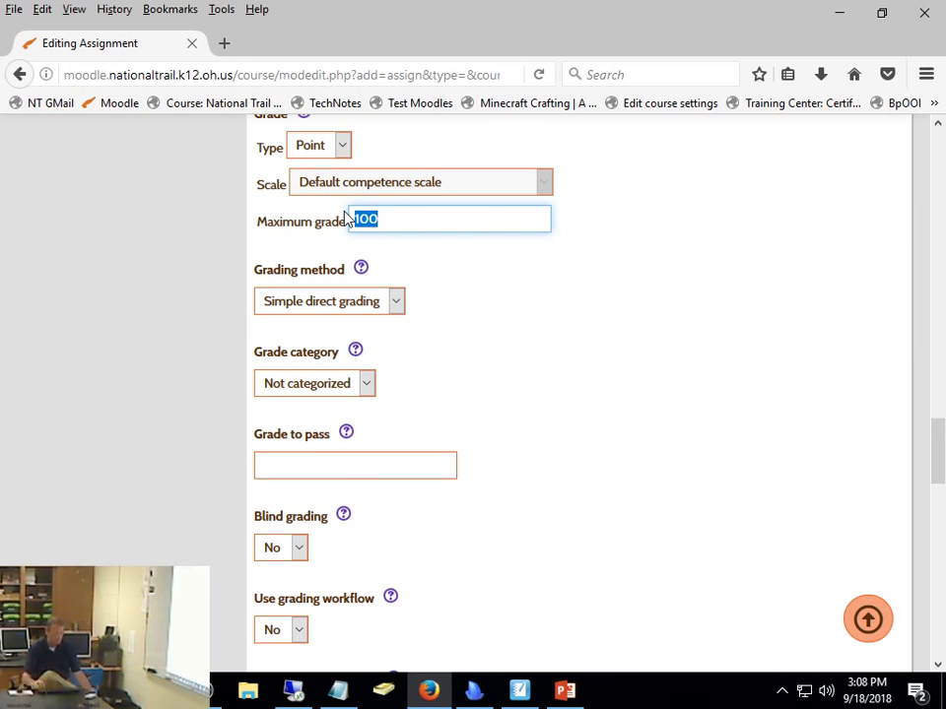
pyautogui.write('10')
pyautogui.click(331, 386)
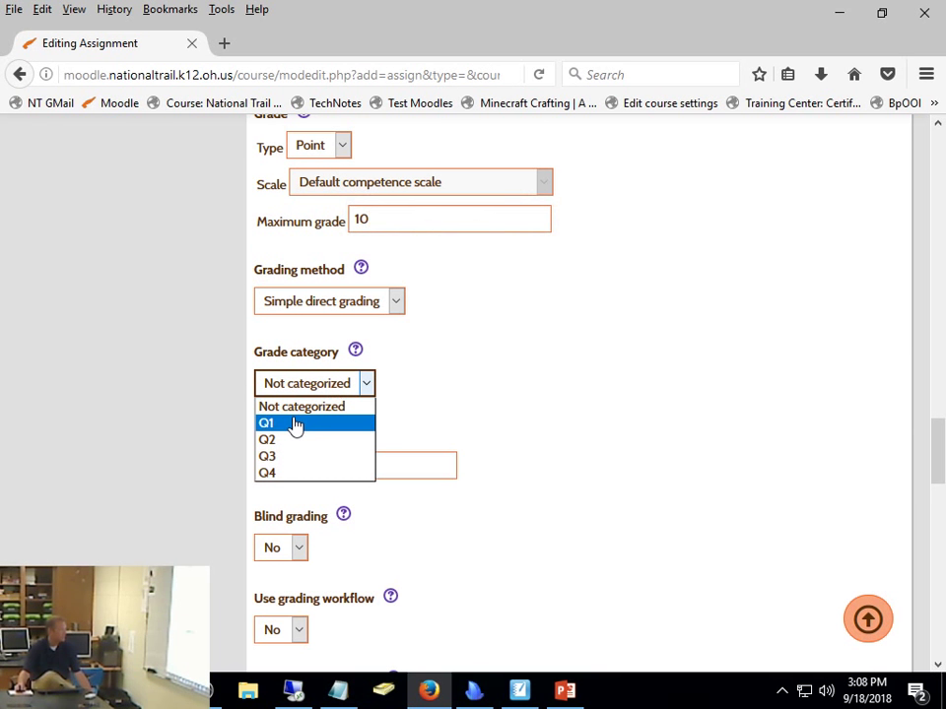
pyautogui.click(296, 424)
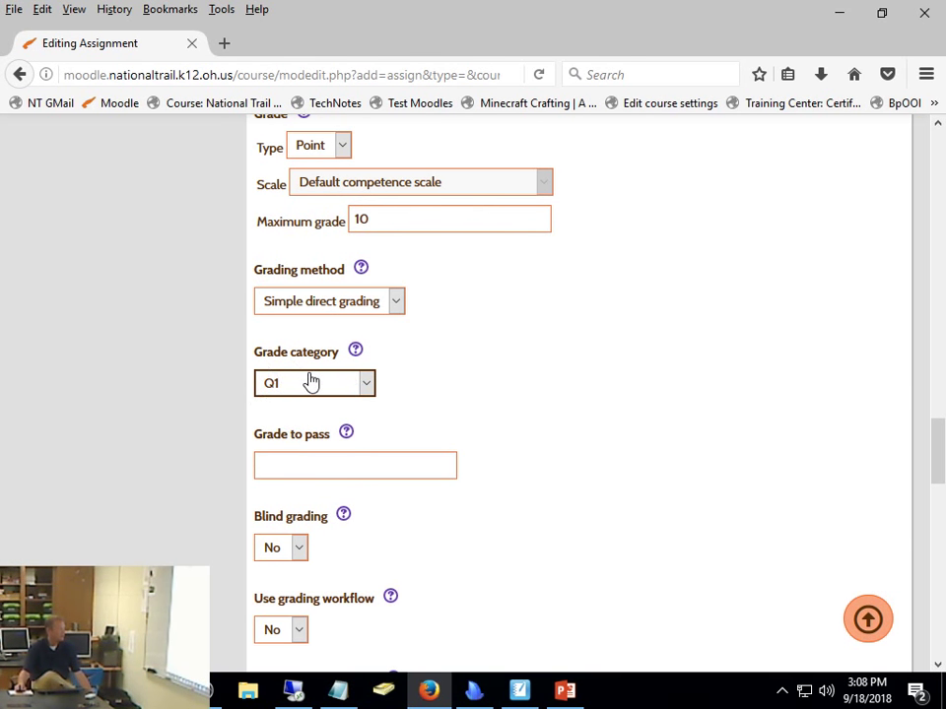
pyautogui.click(312, 384)
pyautogui.click(648, 394)
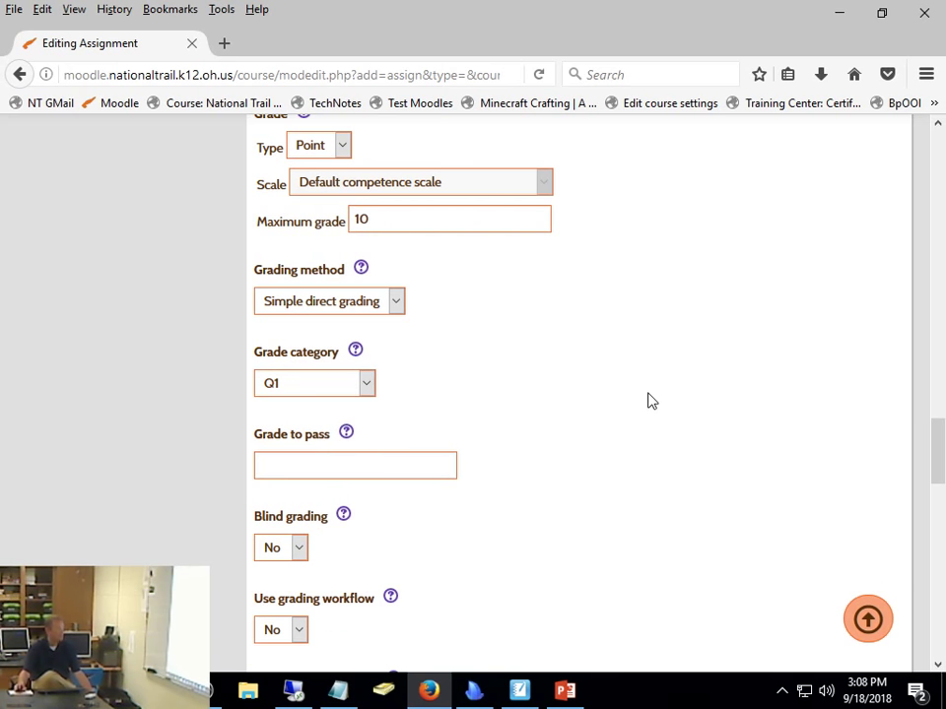
# Leave the assignment form without saving and return to the Demo Course main page.
pyautogui.scroll(20, 648, 399)
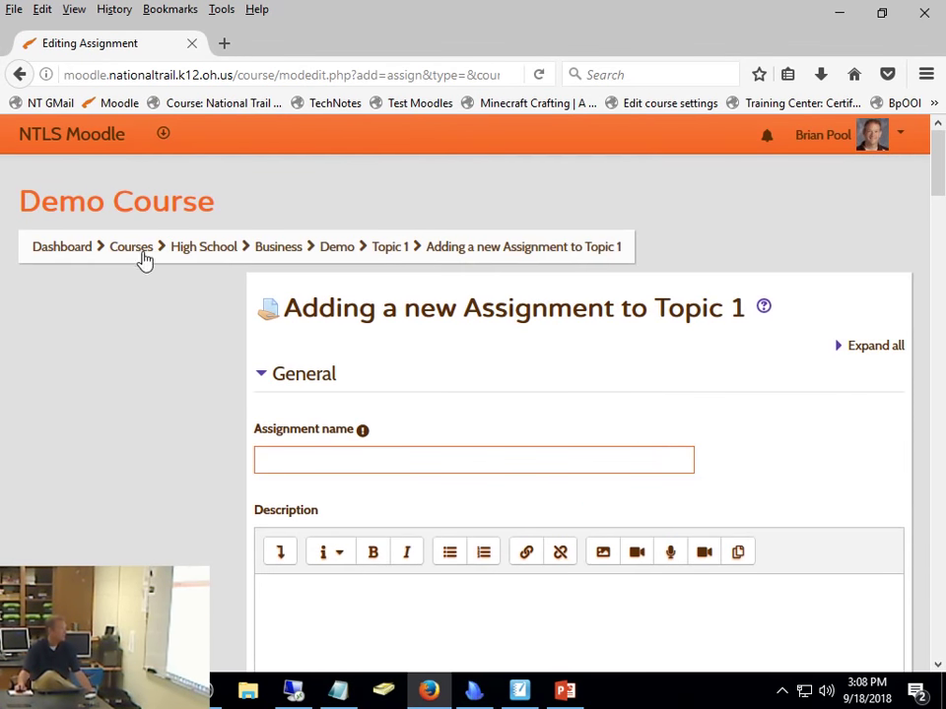
pyautogui.click(347, 252)
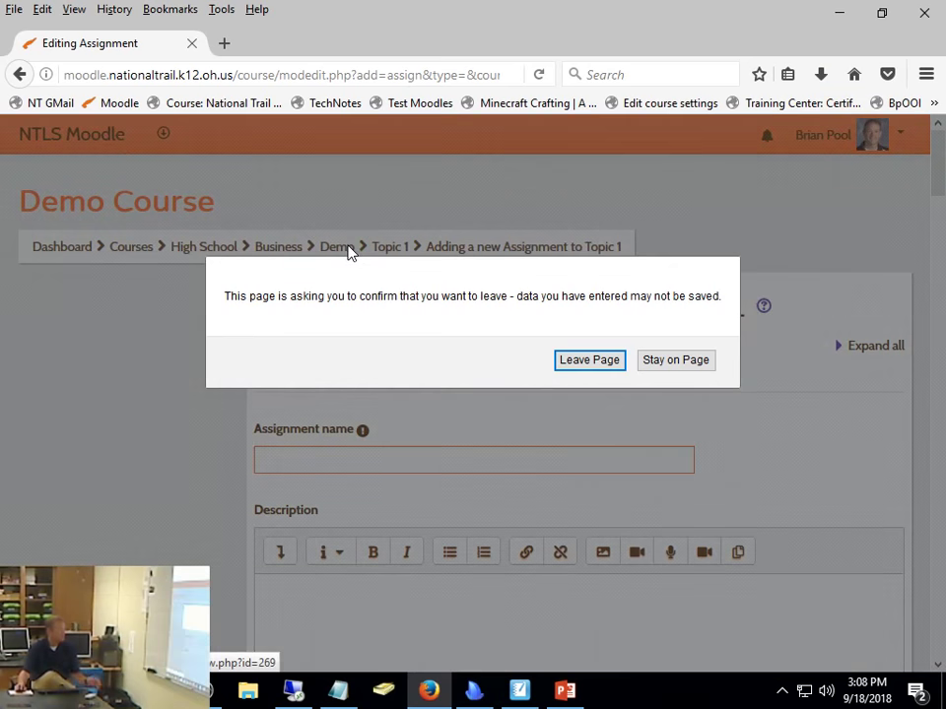
pyautogui.click(581, 366)
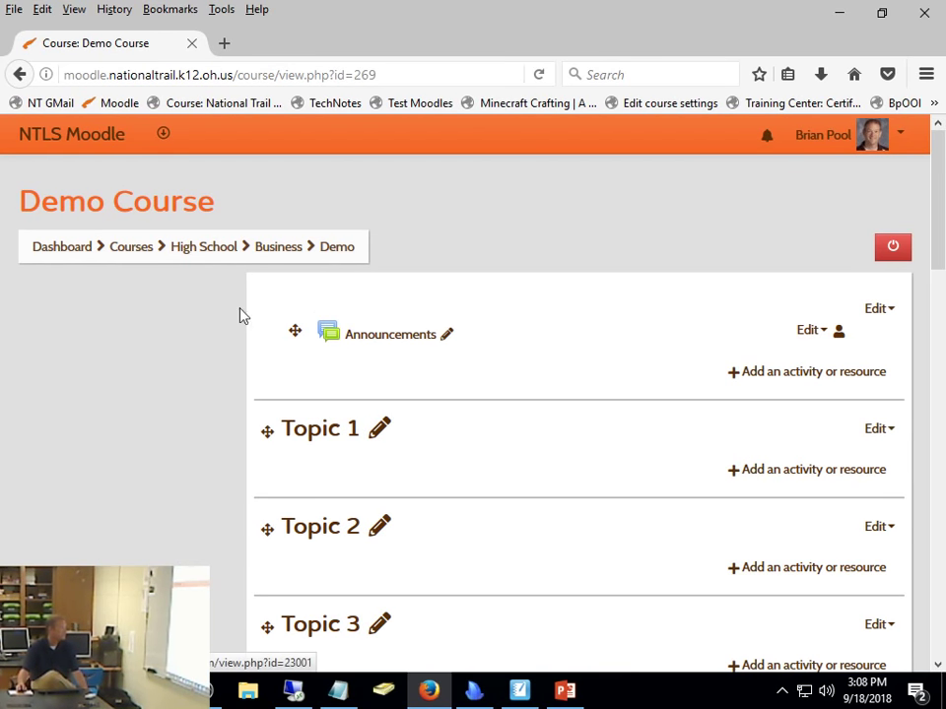
# Move the Calendar block from the left block column to the right block column of the course page.
pyautogui.scroll(-5, 207, 392)
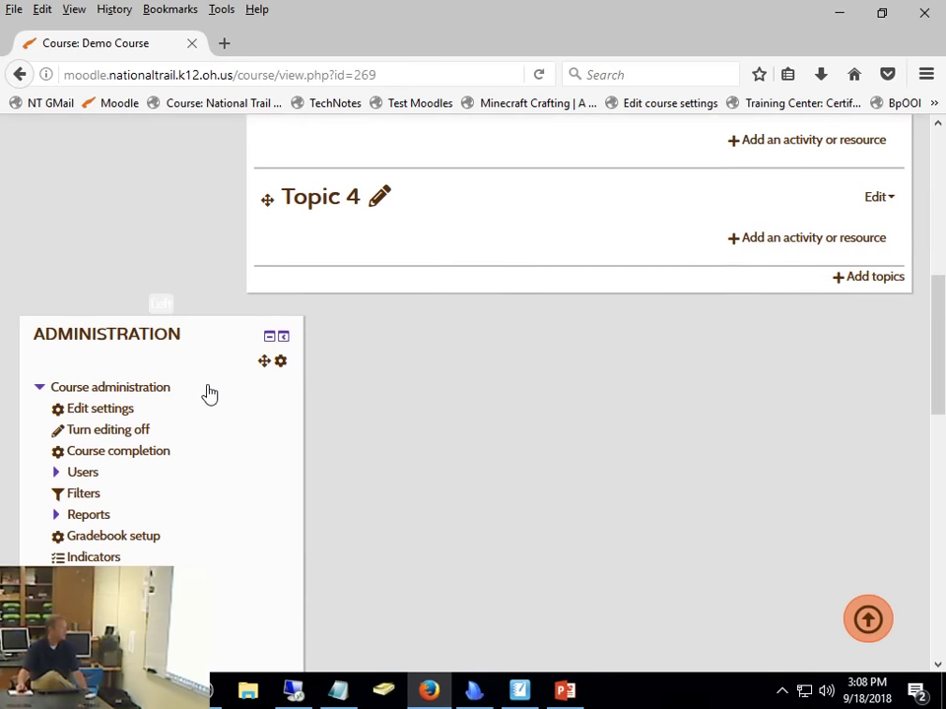
pyautogui.scroll(3, 207, 392)
pyautogui.hotkey('ctrl', '-')
pyautogui.hotkey('ctrl', '-')
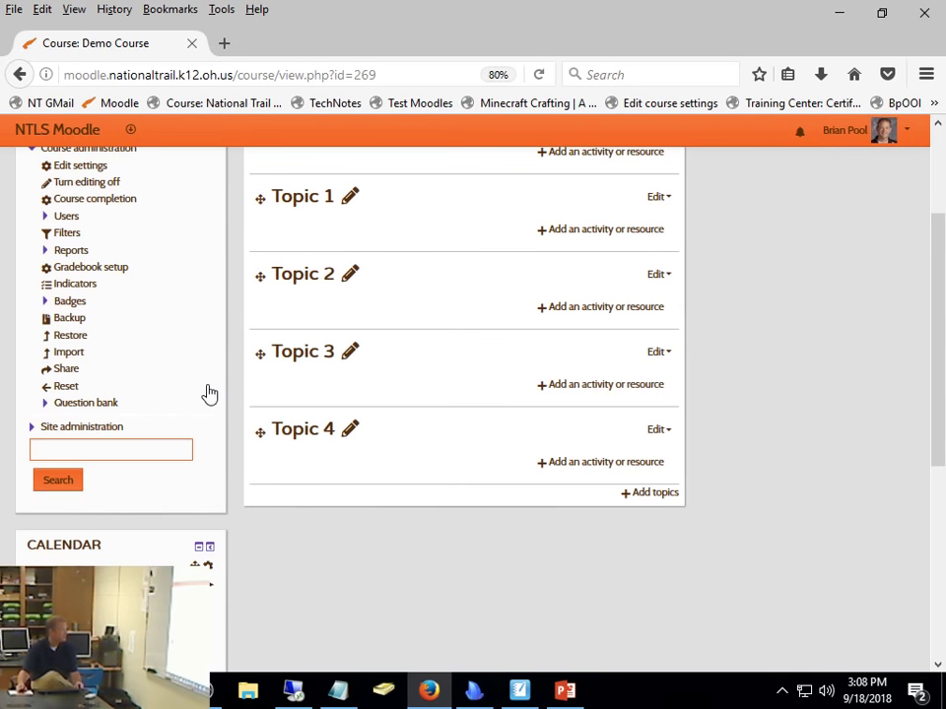
pyautogui.scroll(3, 359, 388)
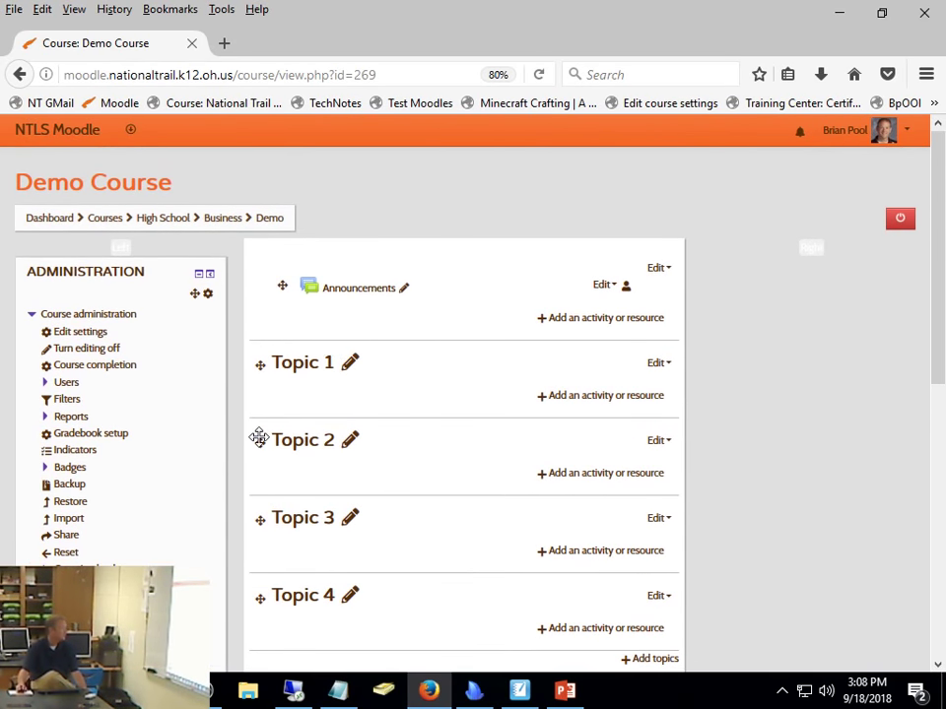
pyautogui.scroll(-3, 258, 438)
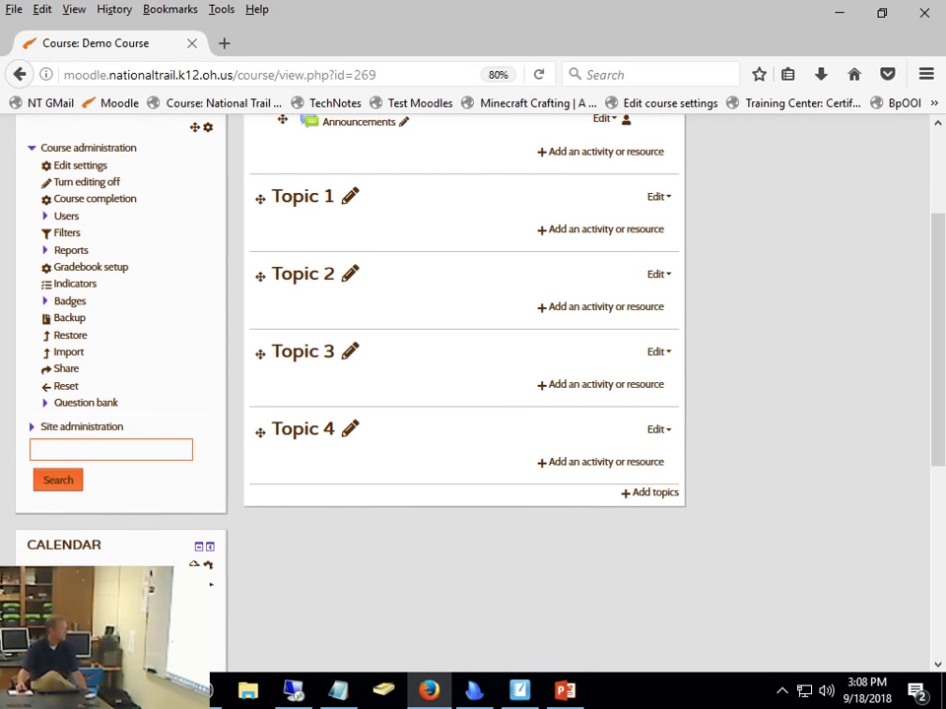
pyautogui.moveTo(194, 563); pyautogui.dragTo(913, 148)
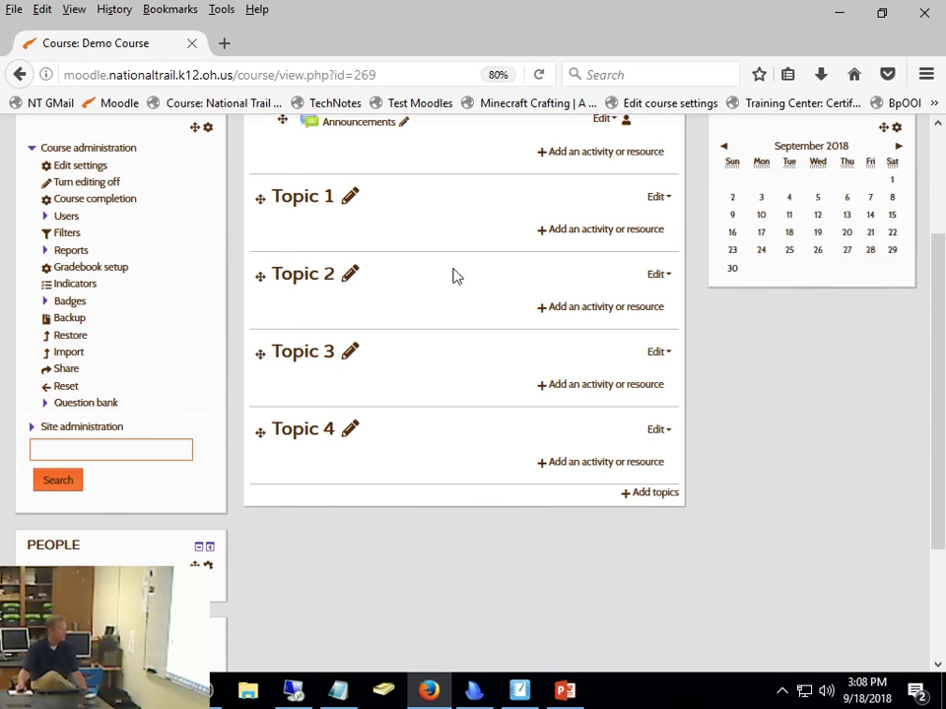
# Open the course's gradebook setup and start a new grade category named Zeroed.
pyautogui.scroll(2, 473, 324)
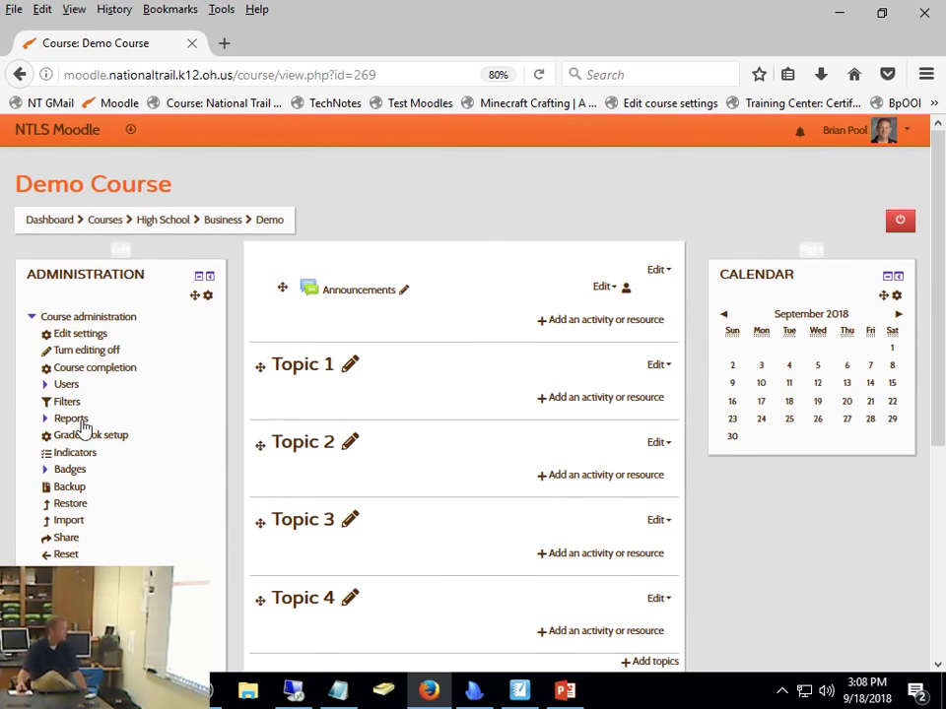
pyautogui.click(80, 438)
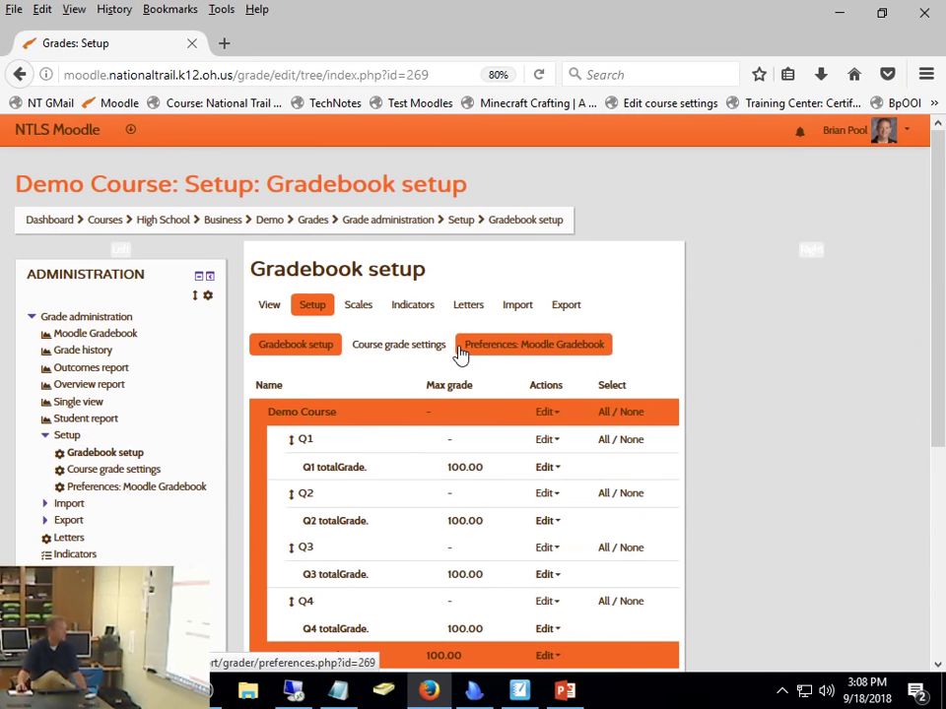
pyautogui.scroll(-1, 460, 353)
pyautogui.scroll(-1, 460, 352)
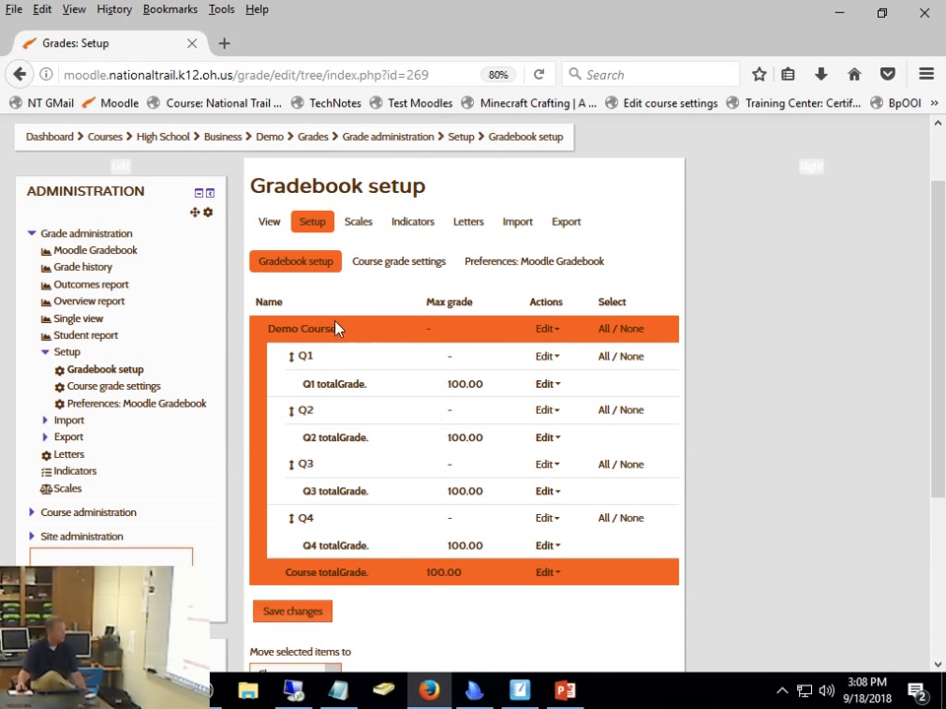
pyautogui.scroll(-5, 363, 424)
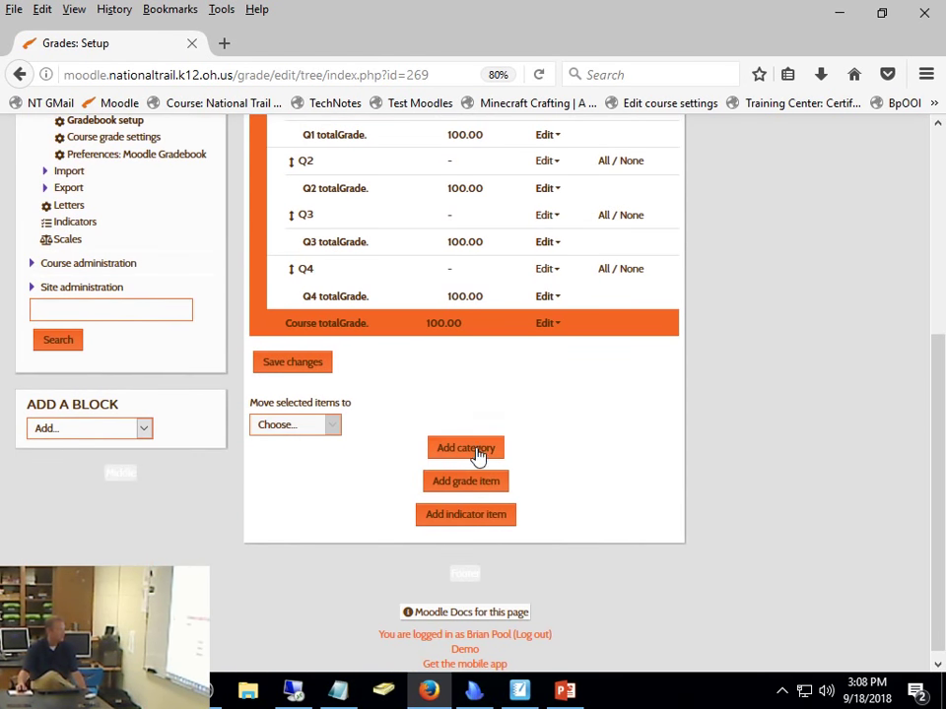
pyautogui.click(479, 448)
pyautogui.click(513, 313)
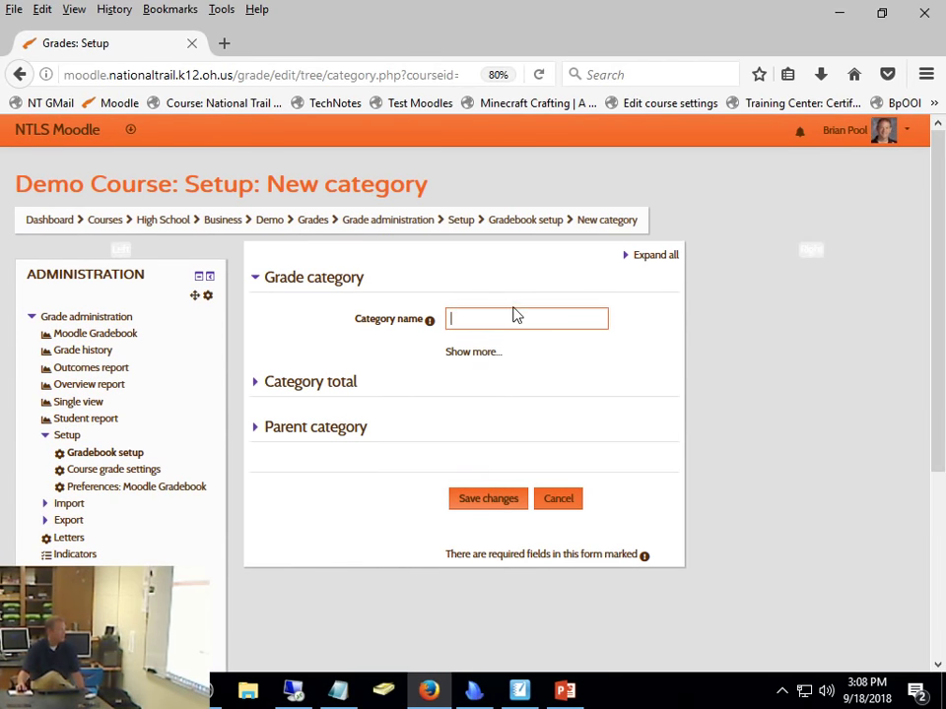
pyautogui.write('Ze')
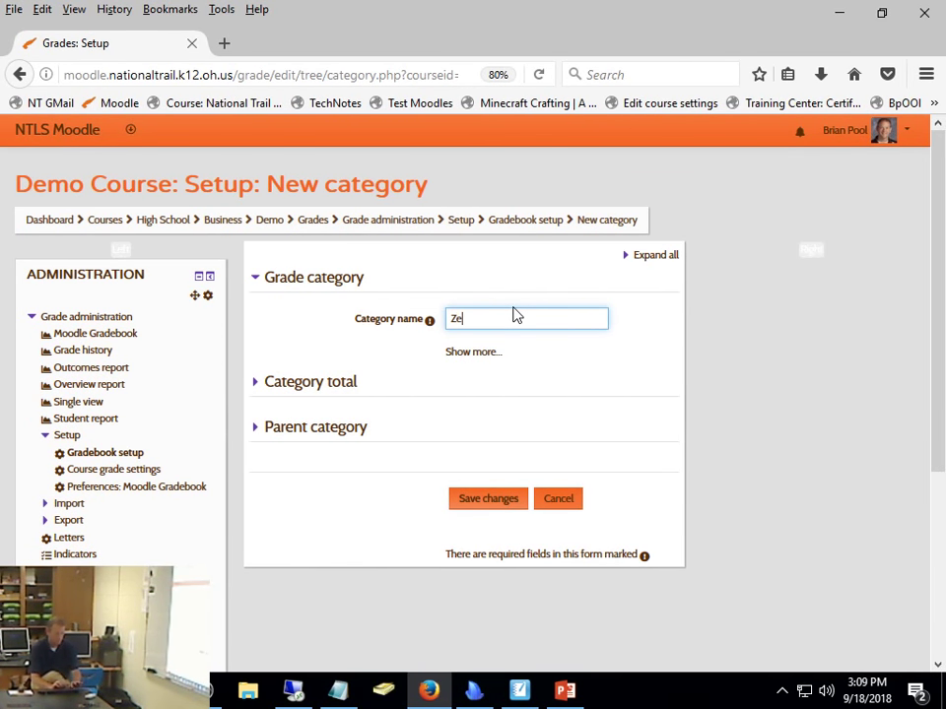
pyautogui.write('roed')
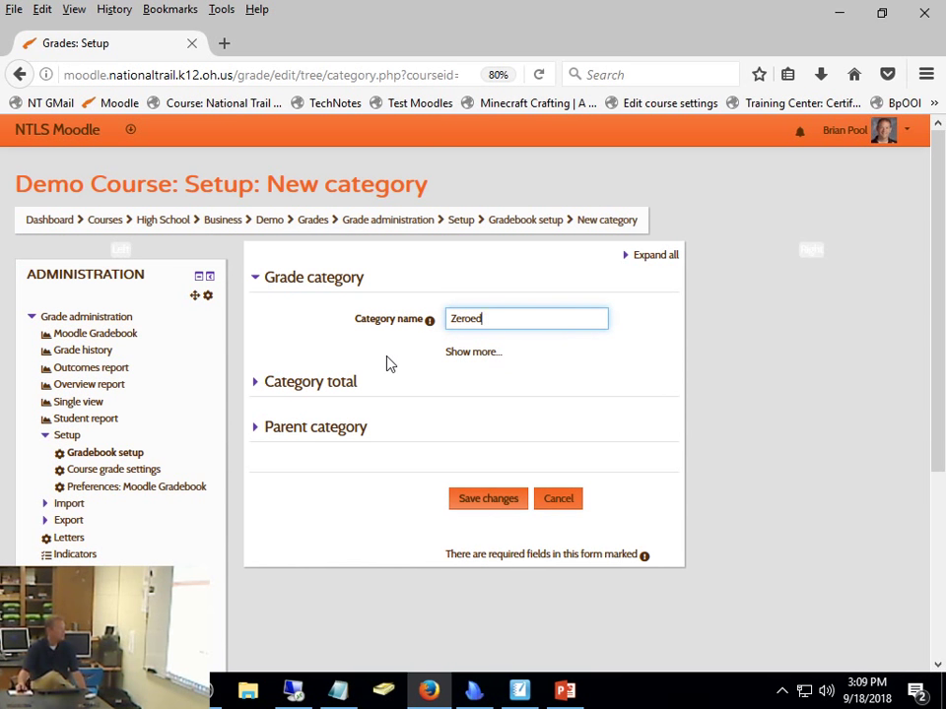
# Set the Zeroed category total's maximum grade to 0 and save the category.
pyautogui.click(266, 384)
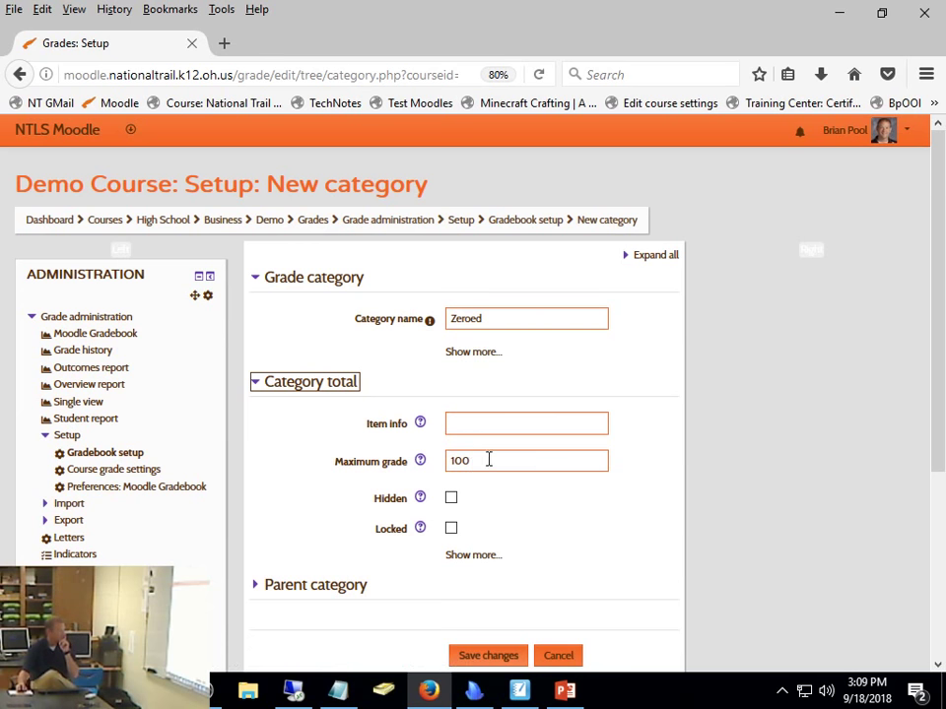
pyautogui.moveTo(473, 460); pyautogui.dragTo(423, 457)
pyautogui.write('0')
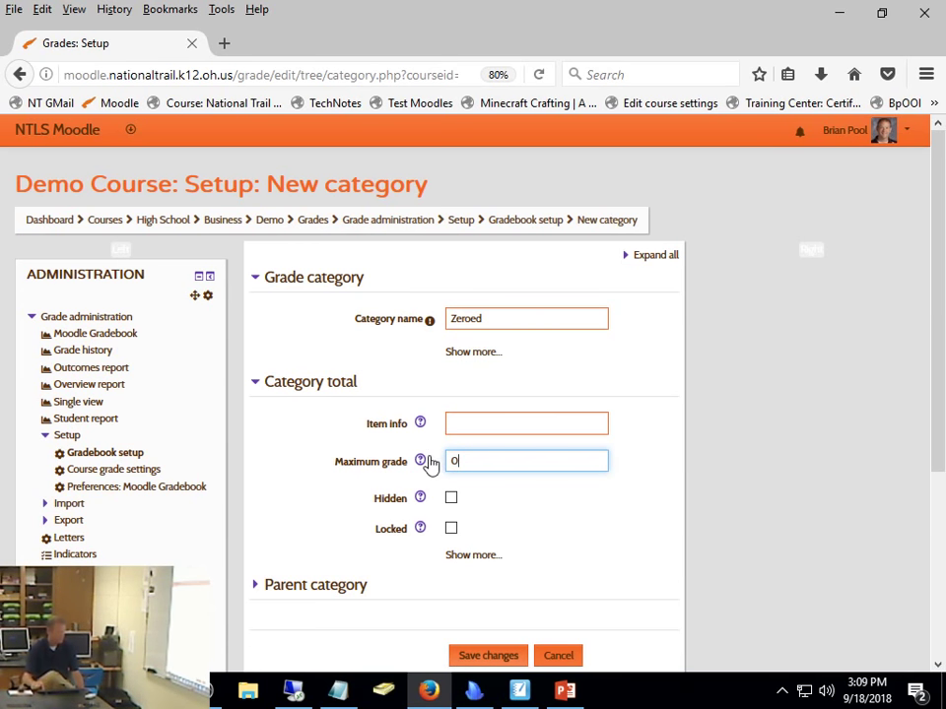
pyautogui.click(488, 655)
# Move the Q2 category inside the Zeroed category in the gradebook setup.
pyautogui.scroll(-3, 704, 279)
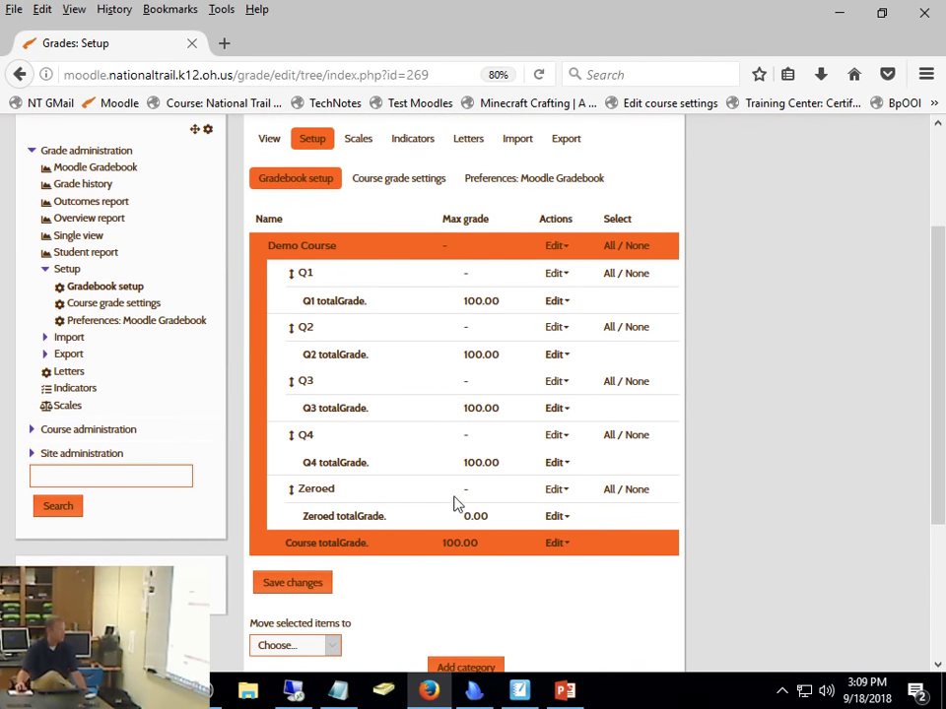
pyautogui.click(292, 331)
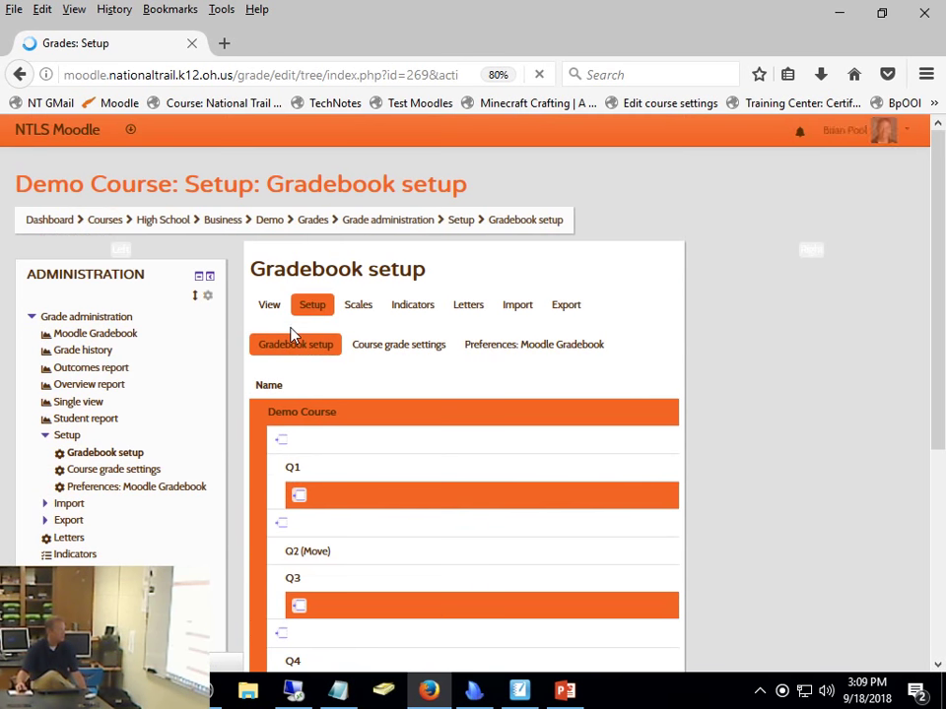
pyautogui.scroll(-5, 358, 405)
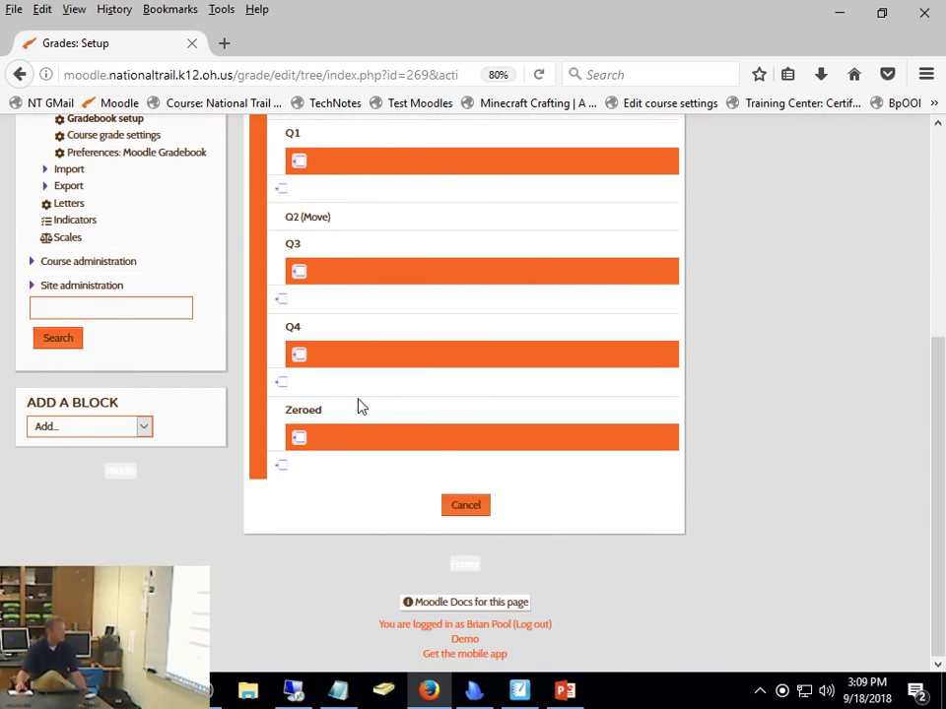
pyautogui.click(300, 439)
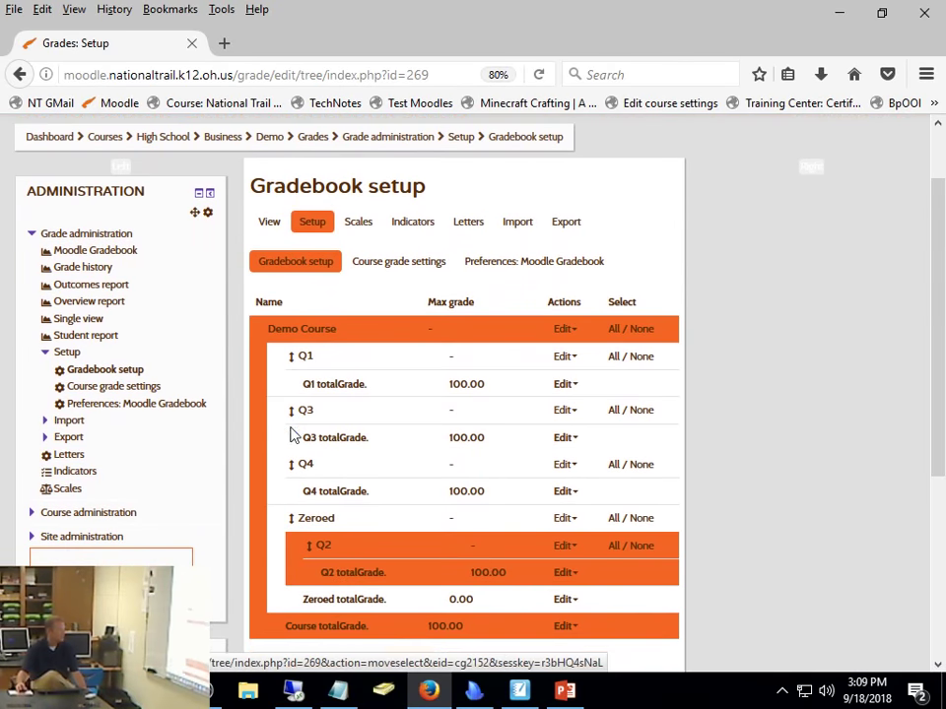
# Move the Q3 category into the Zeroed category, placing it after Q2.
pyautogui.click(291, 412)
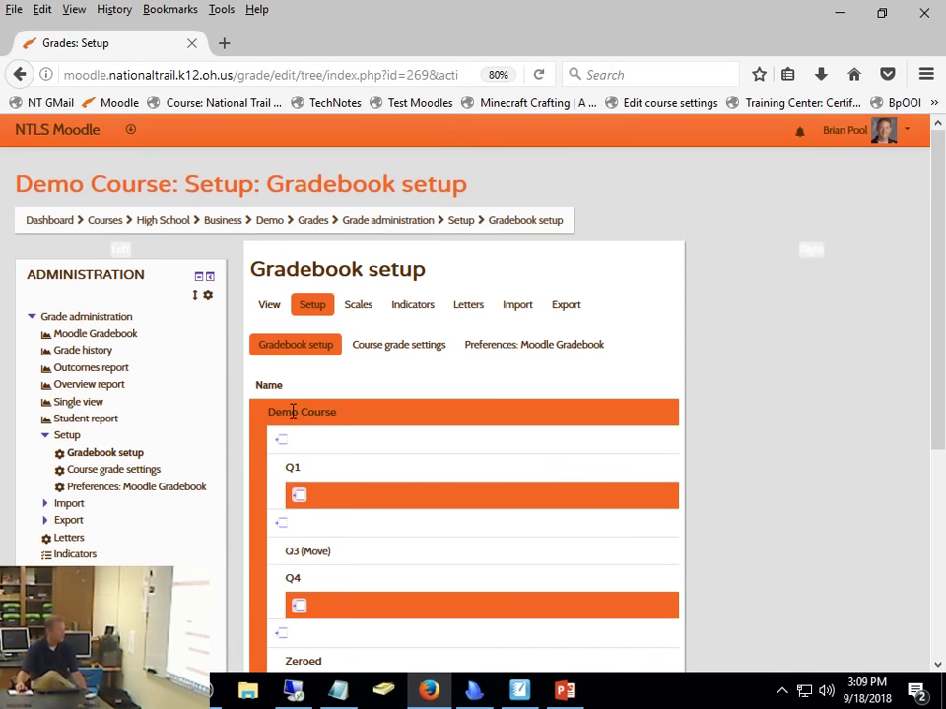
pyautogui.scroll(-5, 291, 414)
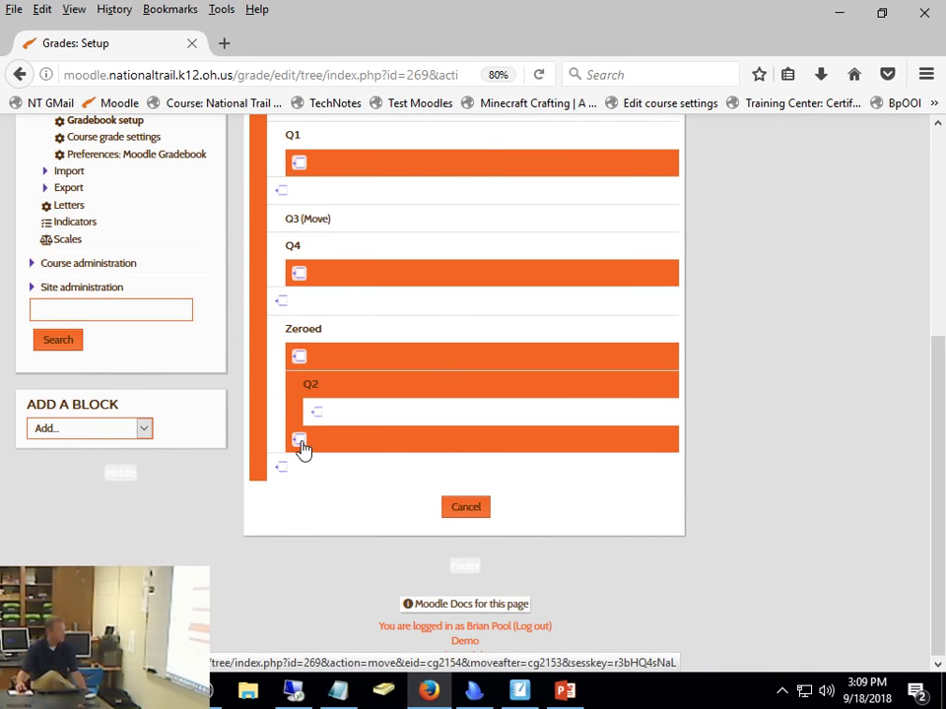
pyautogui.click(300, 442)
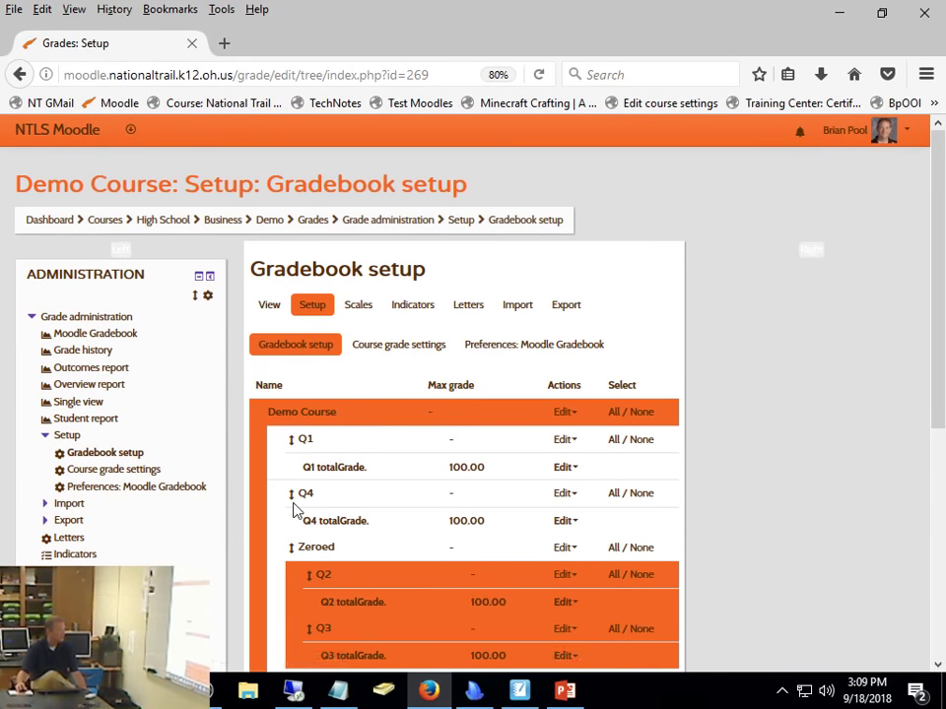
# Move the Q4 category into the Zeroed category, placing it after Q3.
pyautogui.click(294, 495)
pyautogui.scroll(-5, 394, 414)
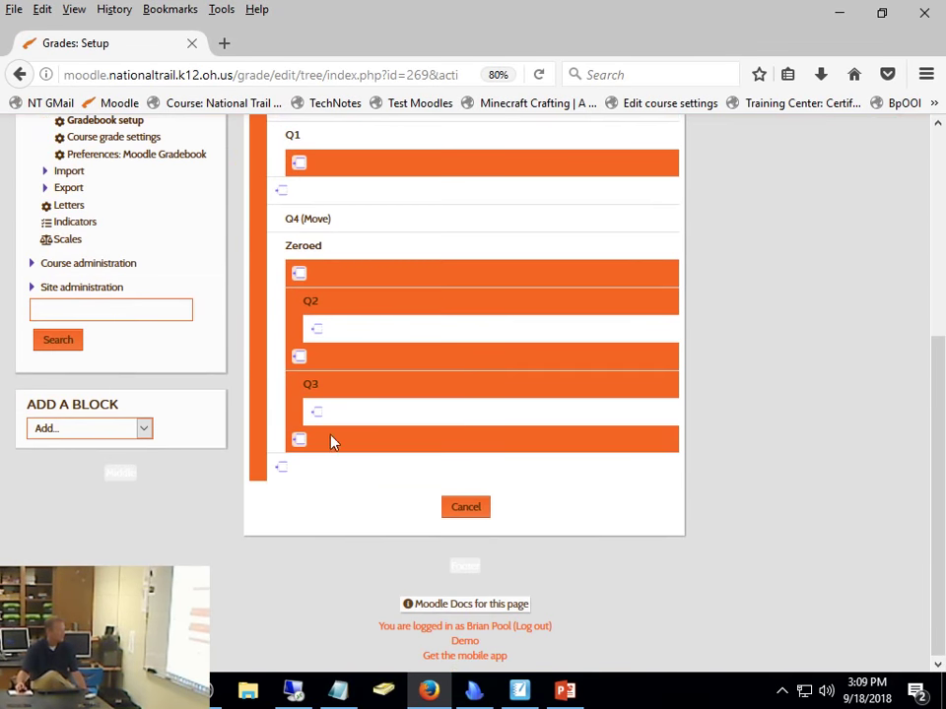
pyautogui.click(299, 442)
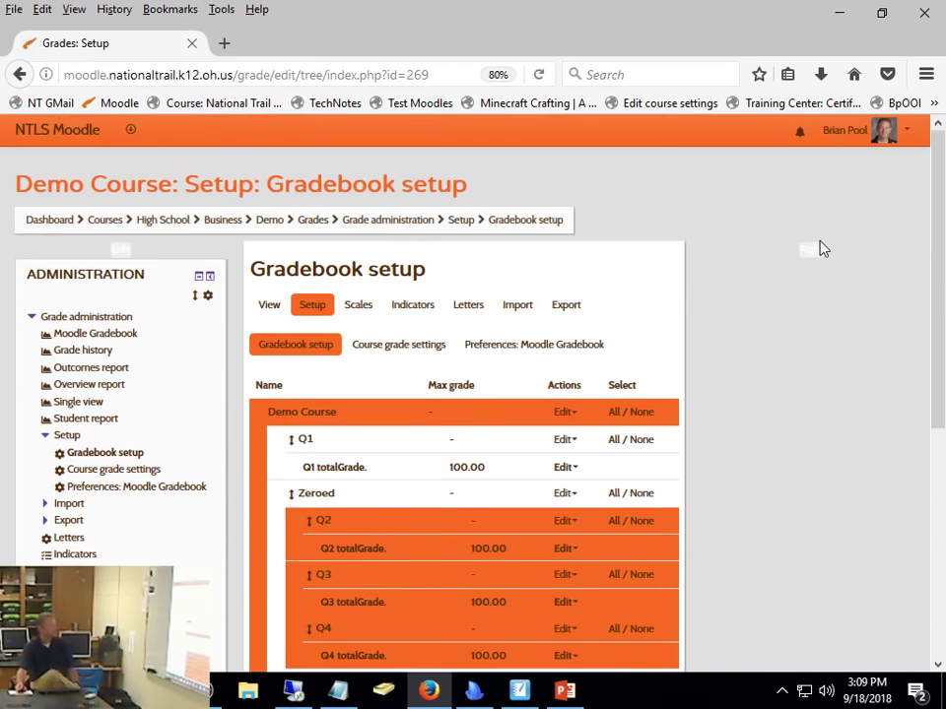
# Open the Student report for the first listed student and examine the category totals and grade ranges.
pyautogui.scroll(-3, 819, 246)
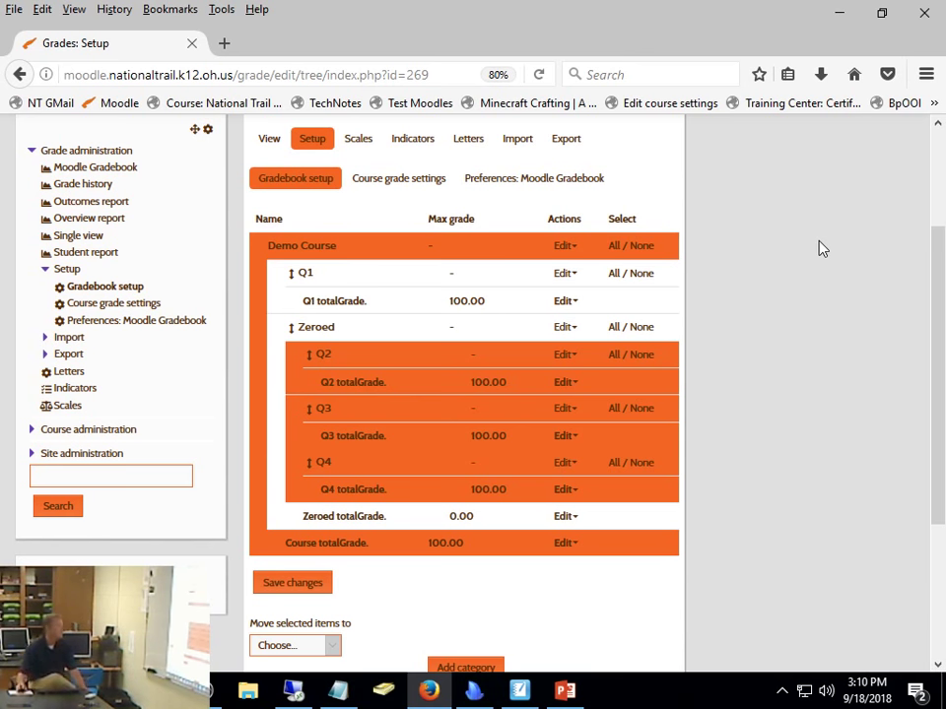
pyautogui.click(270, 143)
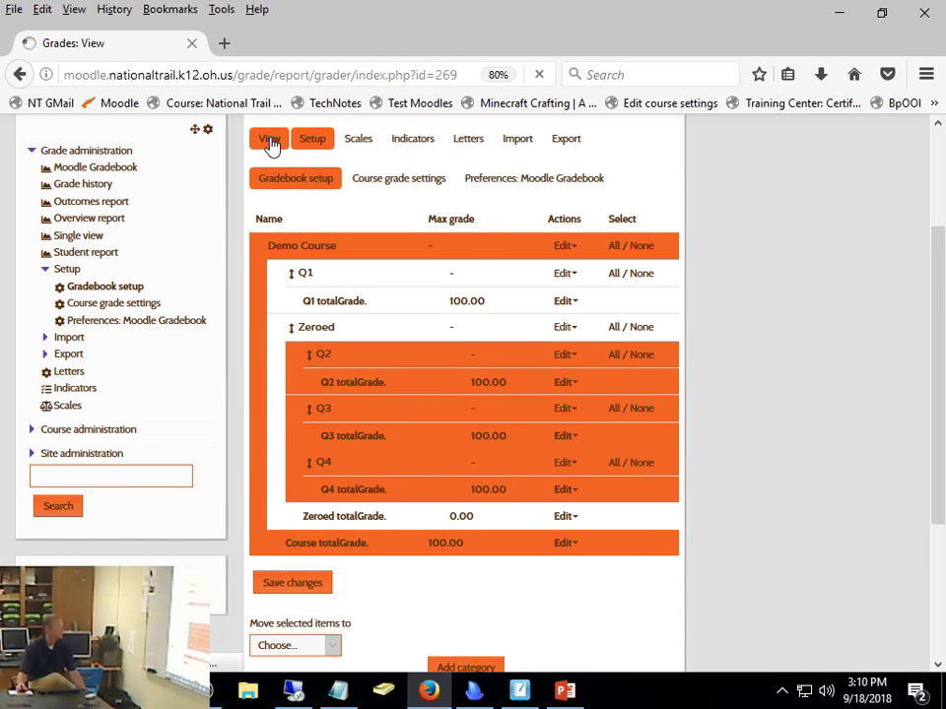
pyautogui.click(724, 349)
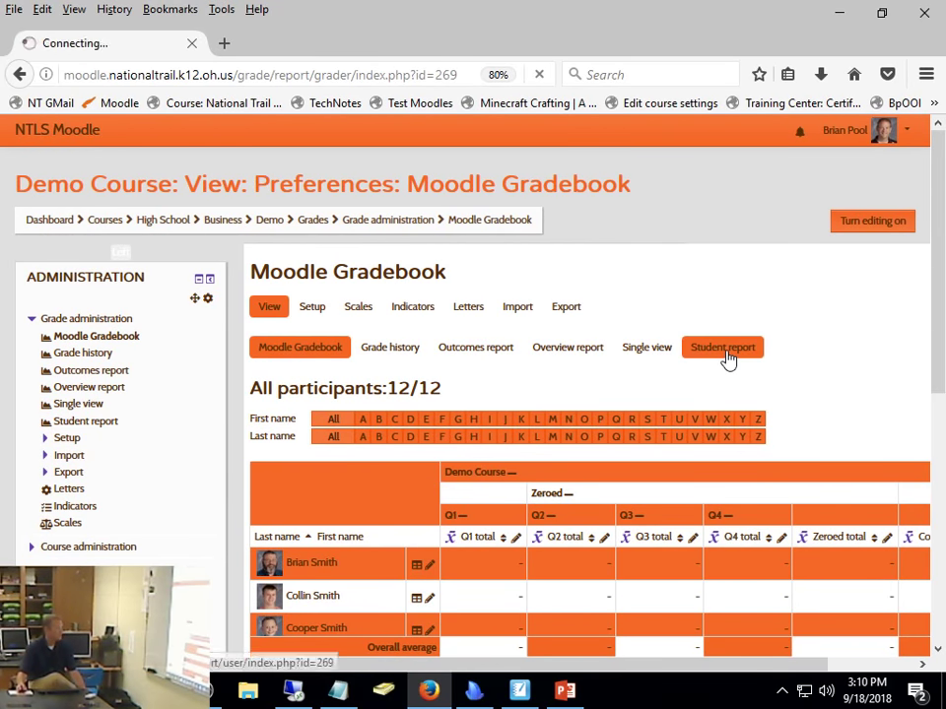
pyautogui.scroll(-3, 753, 342)
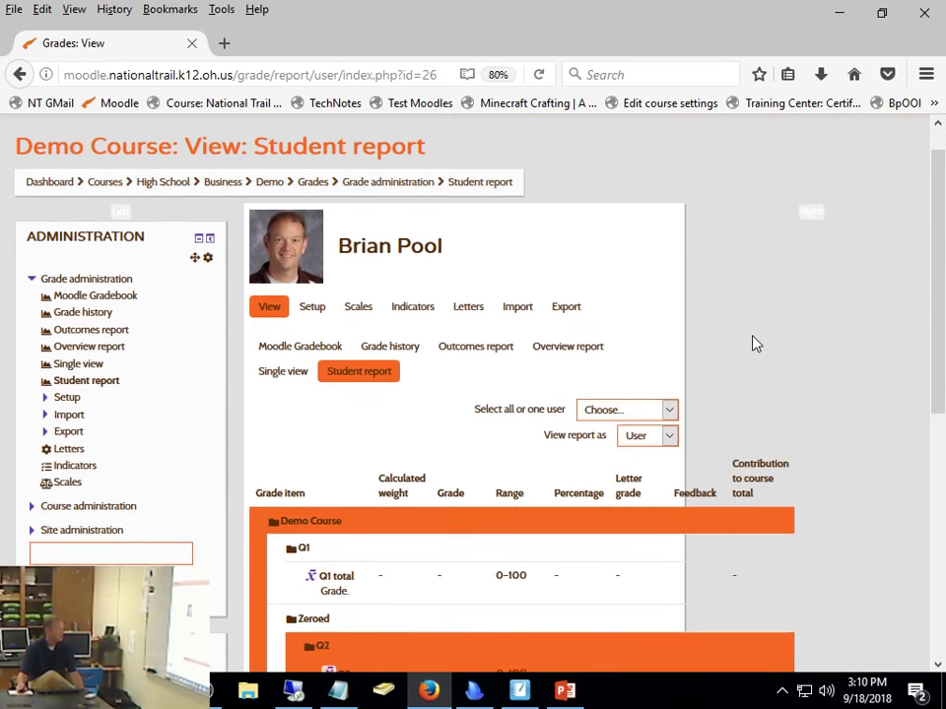
pyautogui.click(661, 310)
pyautogui.click(637, 286)
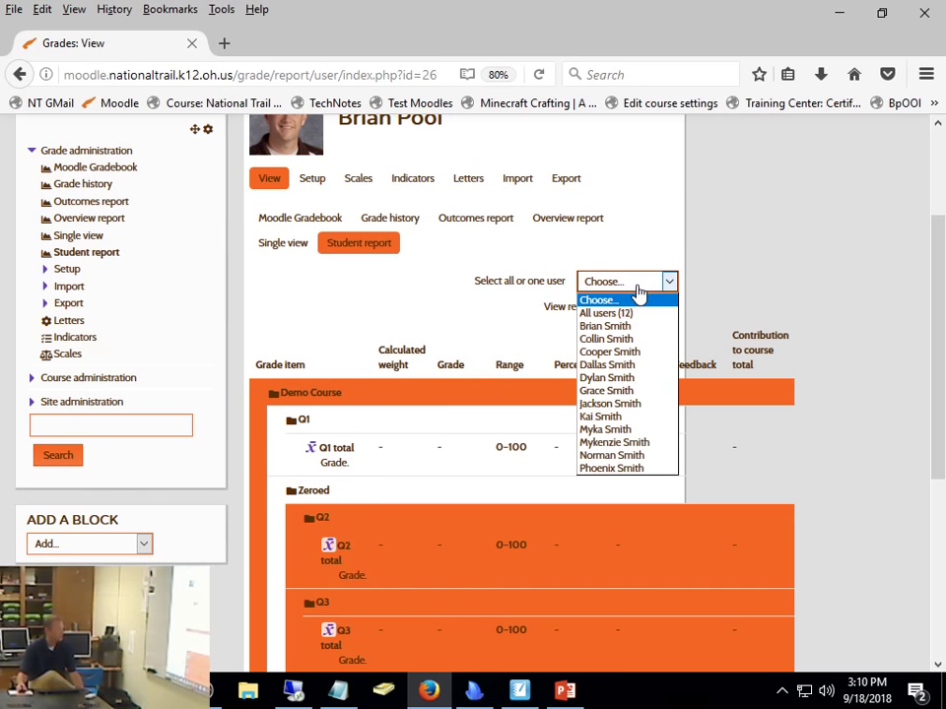
pyautogui.click(627, 327)
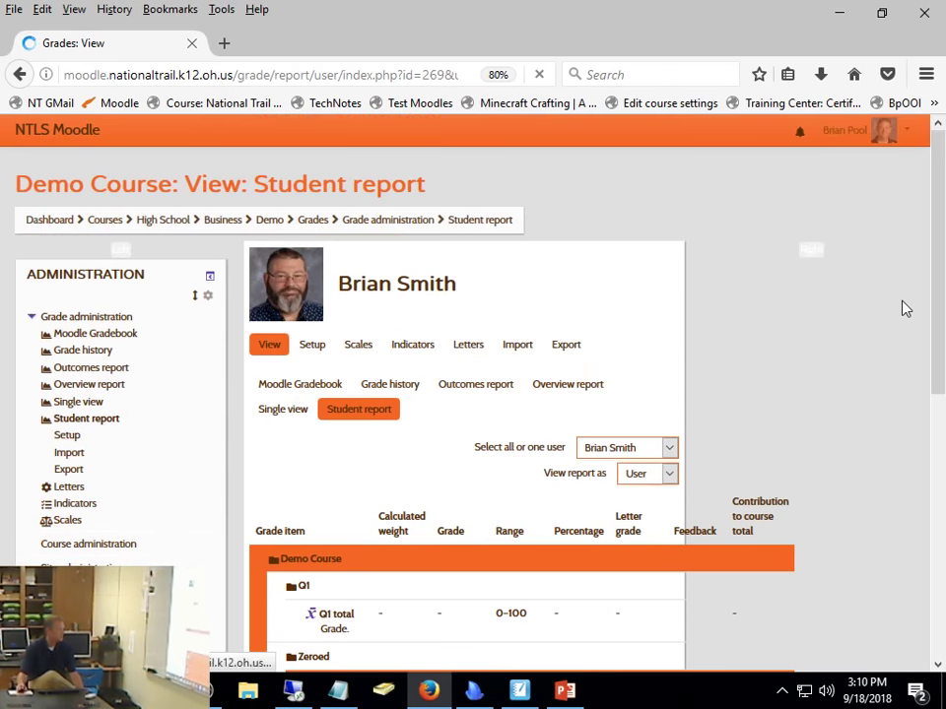
pyautogui.scroll(-7, 905, 309)
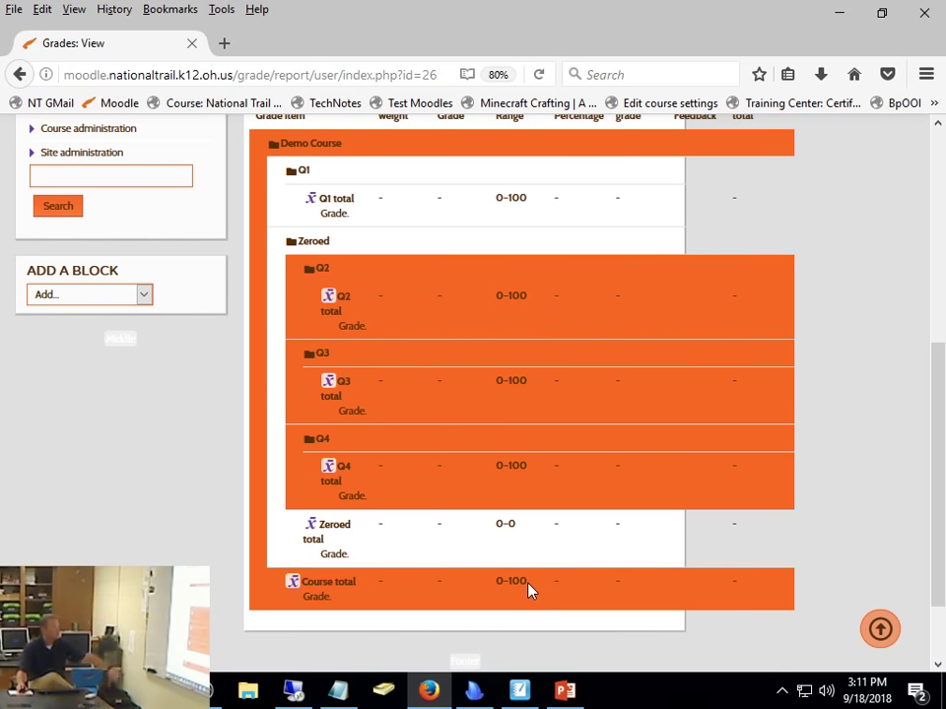
# Return to the gradebook setup and hide the Zeroed category.
pyautogui.scroll(5, 529, 470)
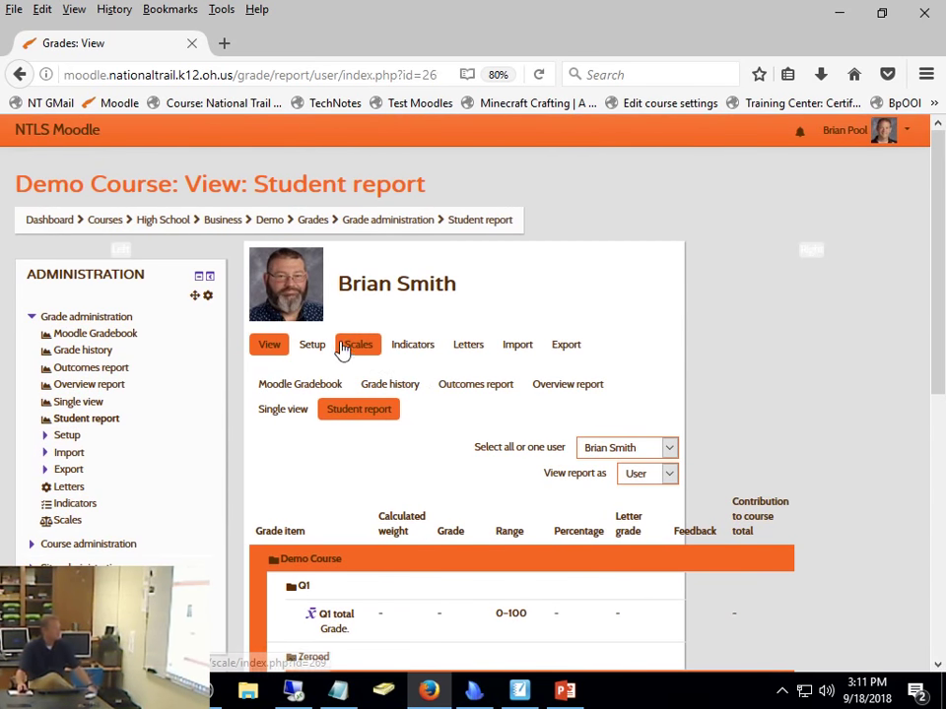
pyautogui.click(306, 351)
pyautogui.scroll(-4, 490, 392)
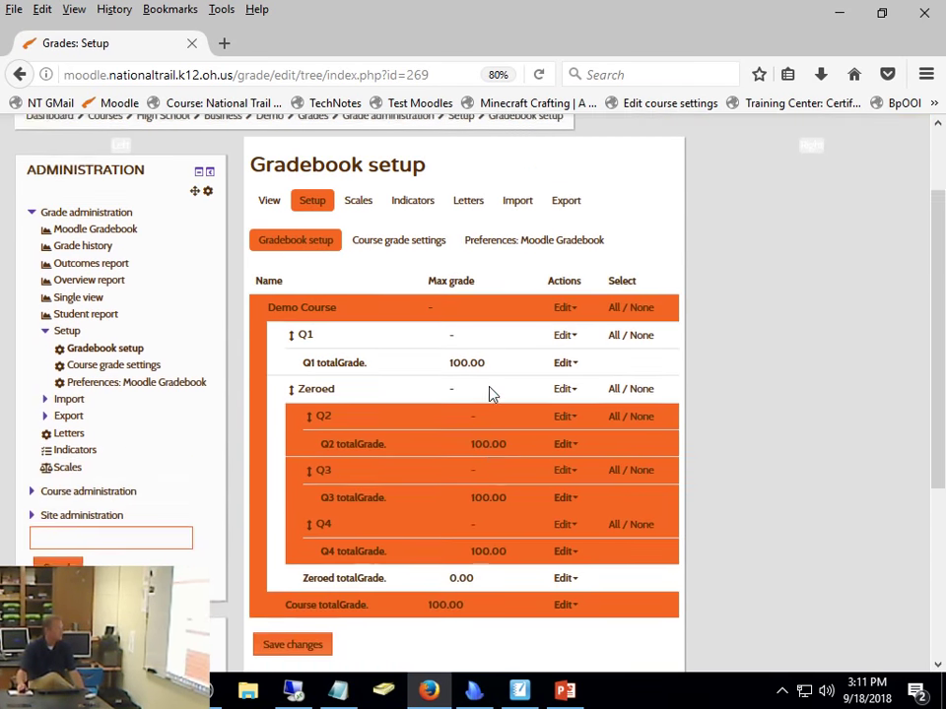
pyautogui.click(562, 328)
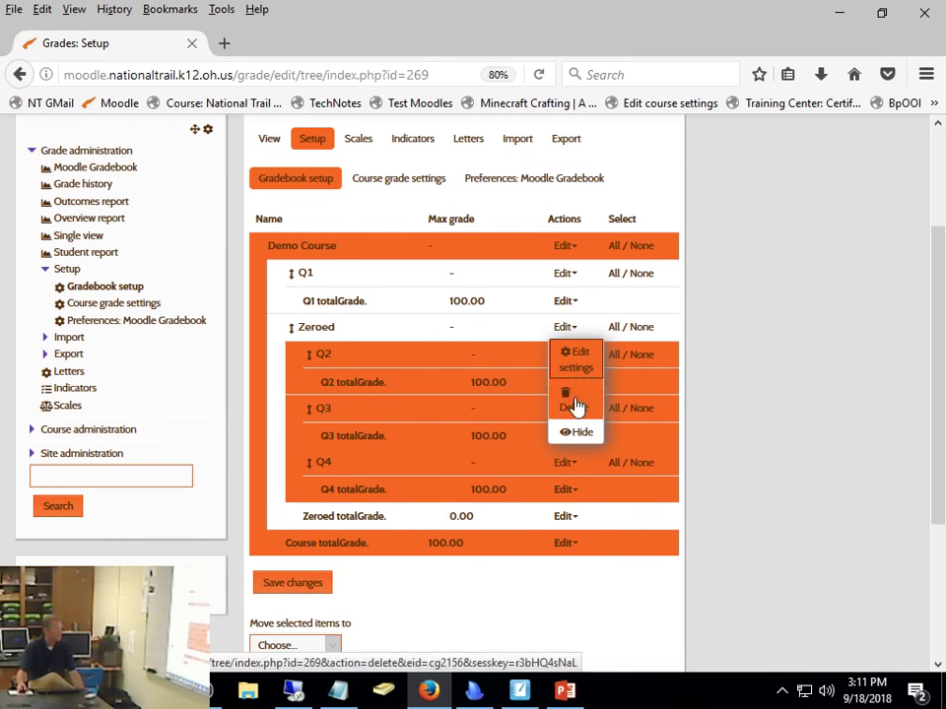
pyautogui.click(569, 431)
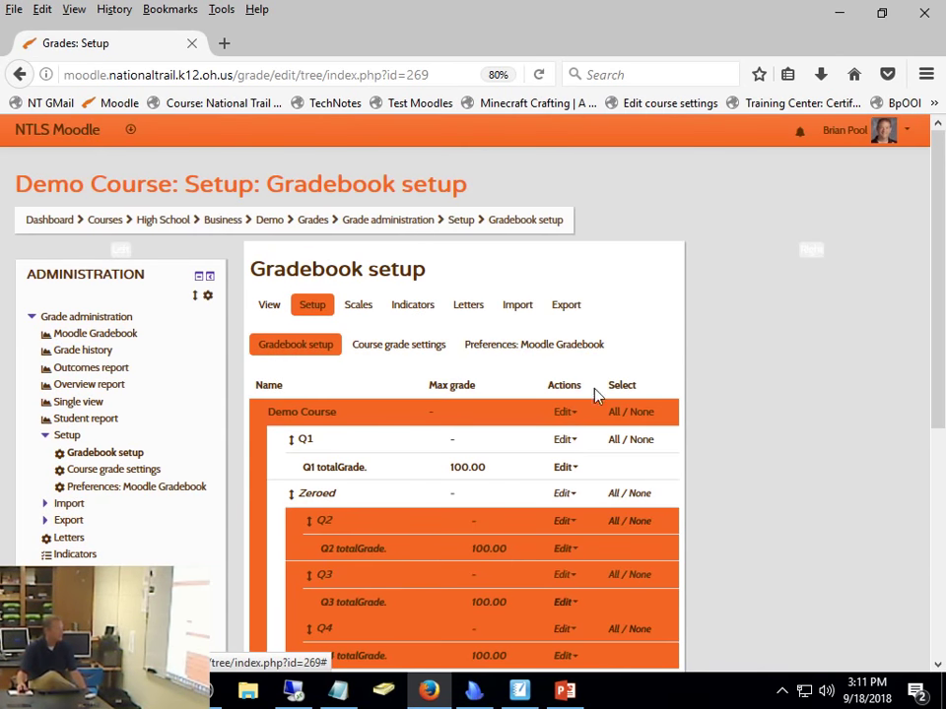
# View the Student report without choosing a student and check the Zeroed category's entries.
pyautogui.scroll(-2, 627, 406)
pyautogui.click(268, 222)
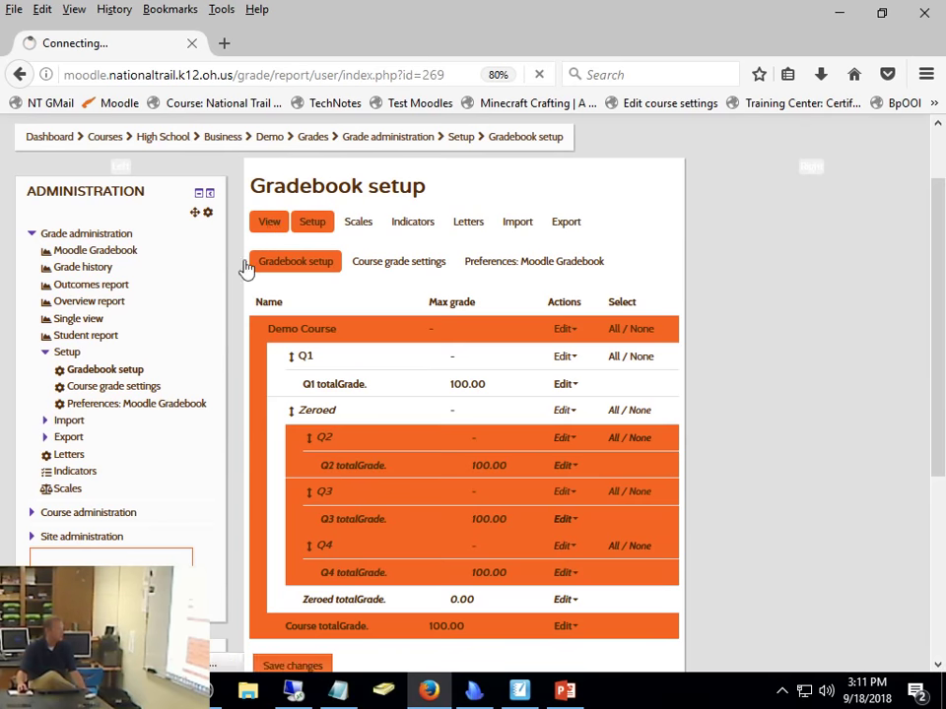
pyautogui.scroll(-6, 478, 591)
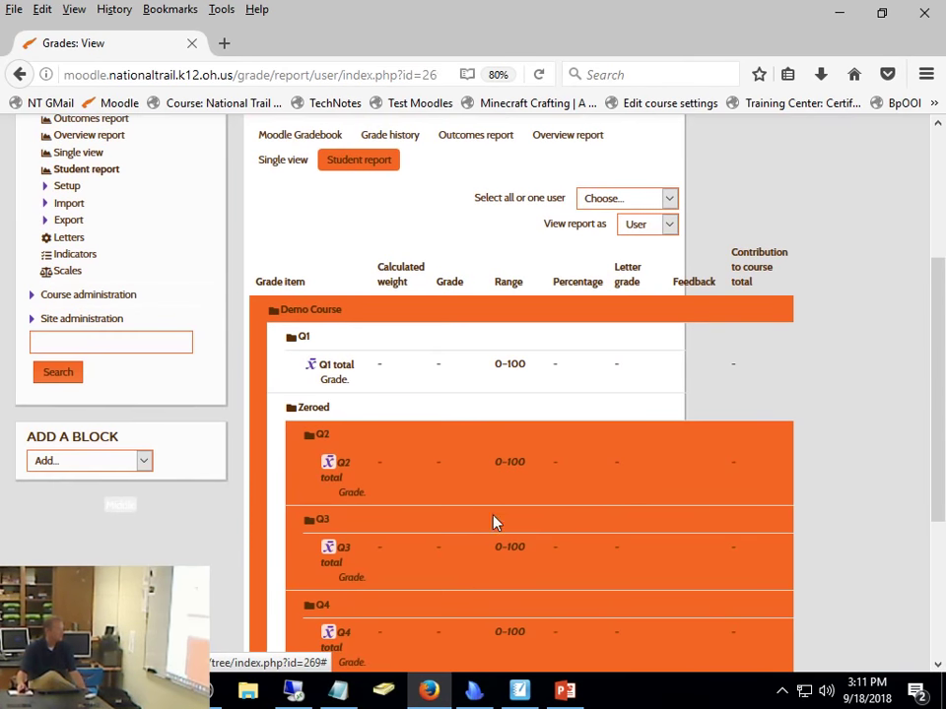
# Collapse the Zeroed category in the Moodle Gradebook grader report and look over the students' total columns.
pyautogui.click(282, 138)
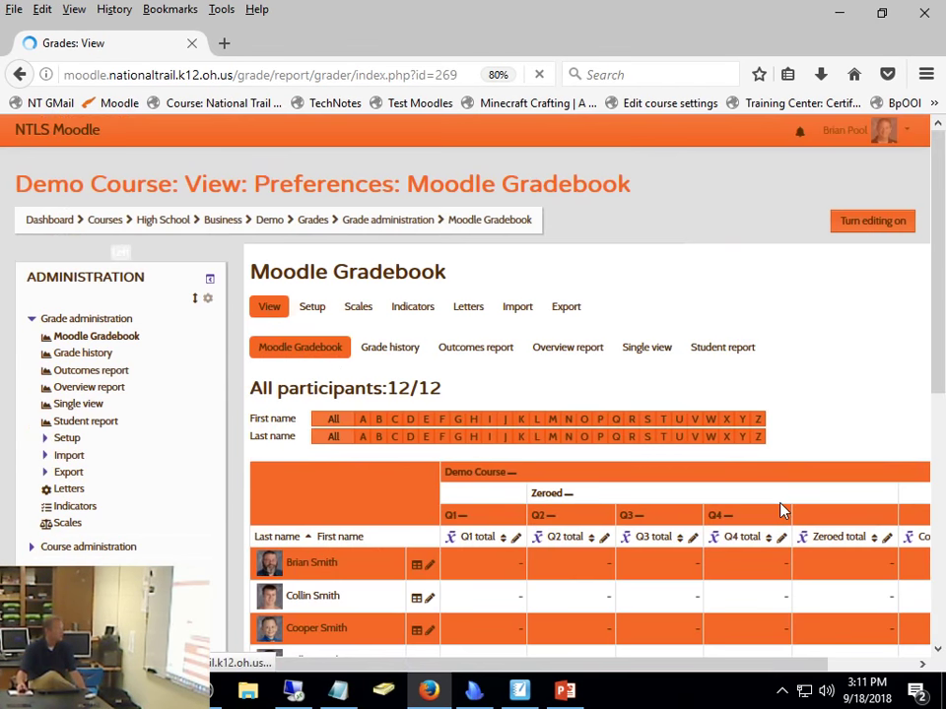
pyautogui.scroll(-3, 552, 563)
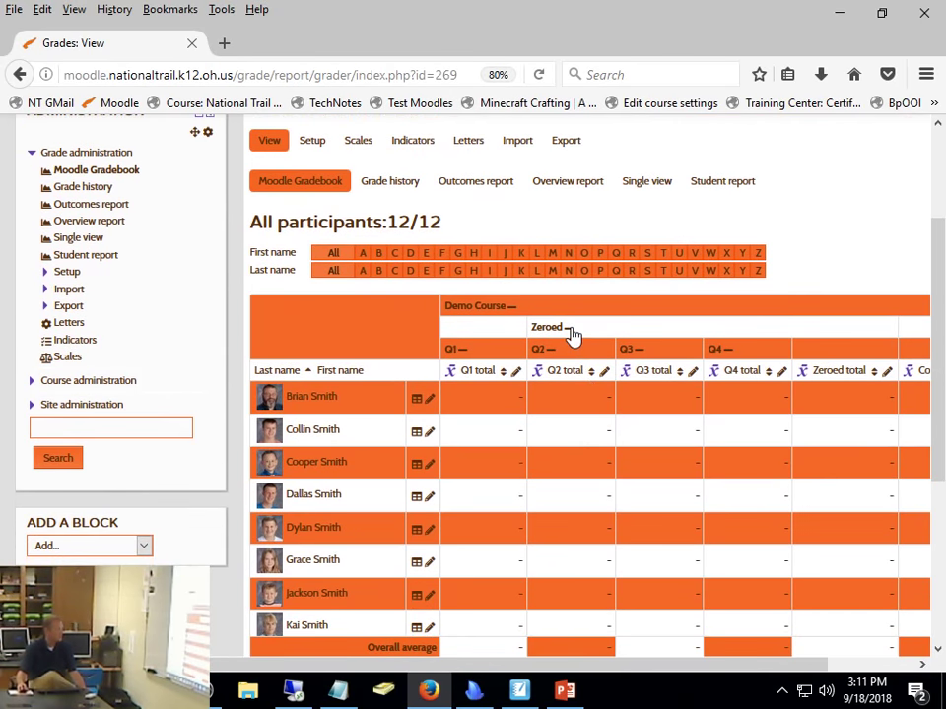
pyautogui.click(568, 332)
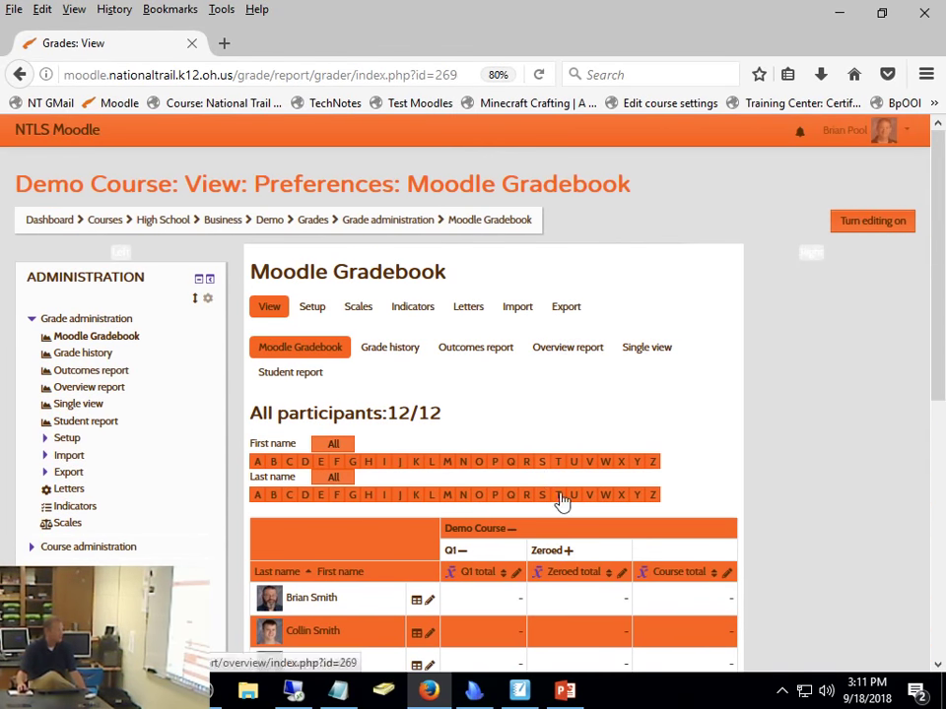
pyautogui.scroll(-3, 618, 365)
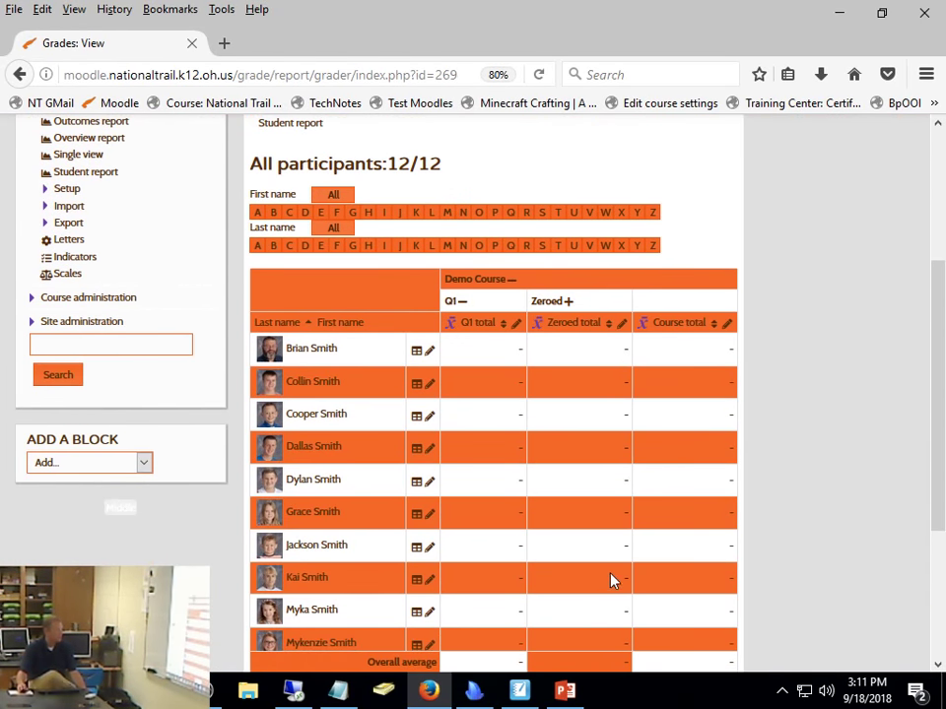
pyautogui.scroll(-1, 619, 366)
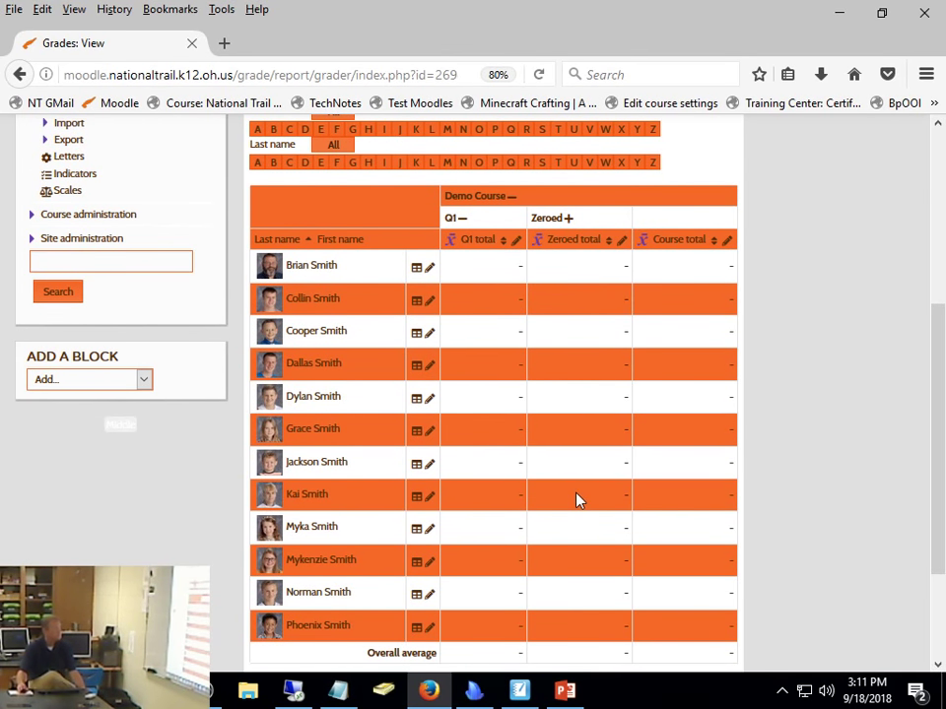
pyautogui.scroll(4, 577, 501)
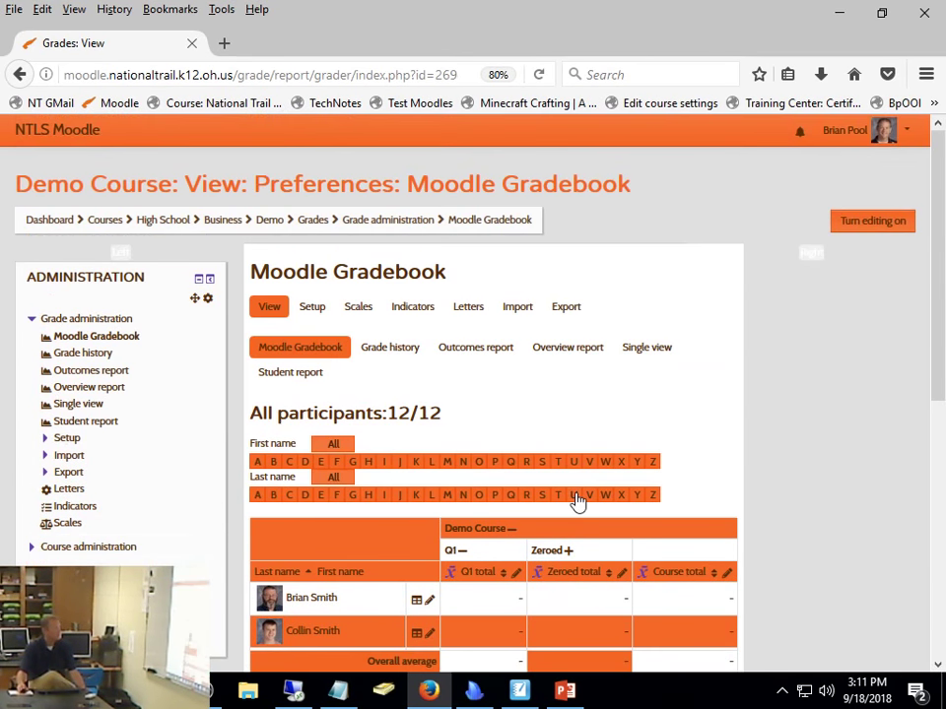
# Open the Student report for the second listed student and check which grade categories it includes.
pyautogui.click(635, 350)
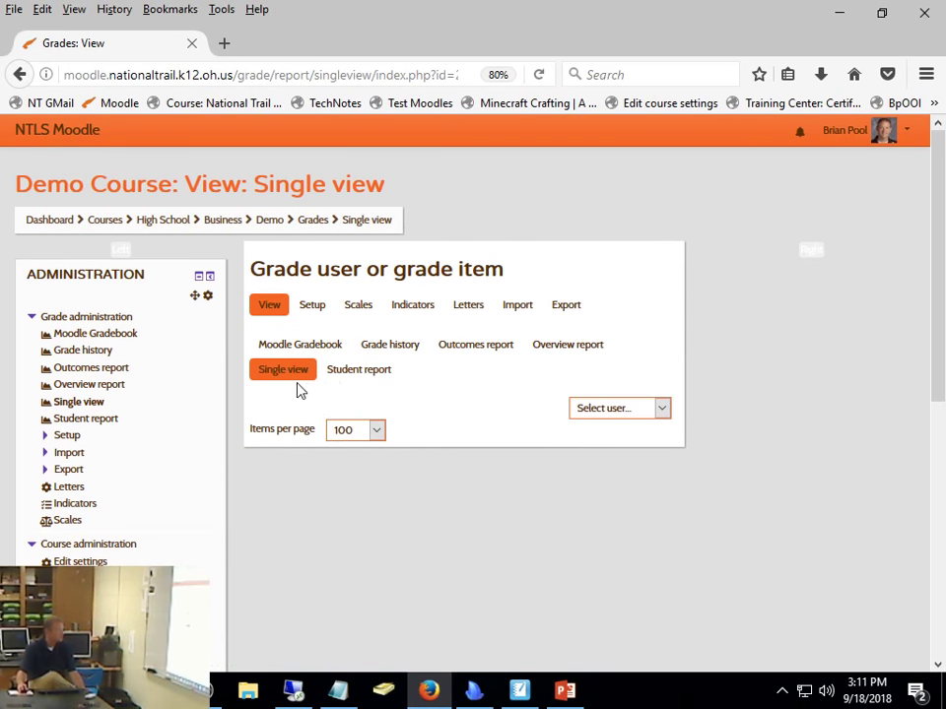
pyautogui.click(357, 372)
pyautogui.scroll(-4, 892, 383)
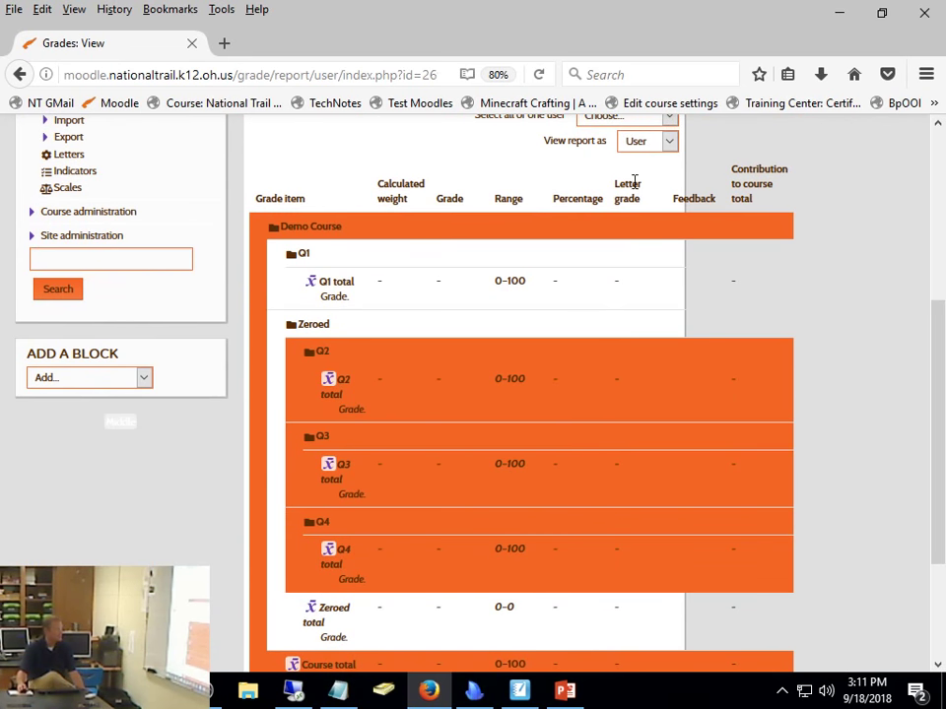
pyautogui.scroll(2, 633, 182)
pyautogui.click(621, 198)
pyautogui.click(611, 255)
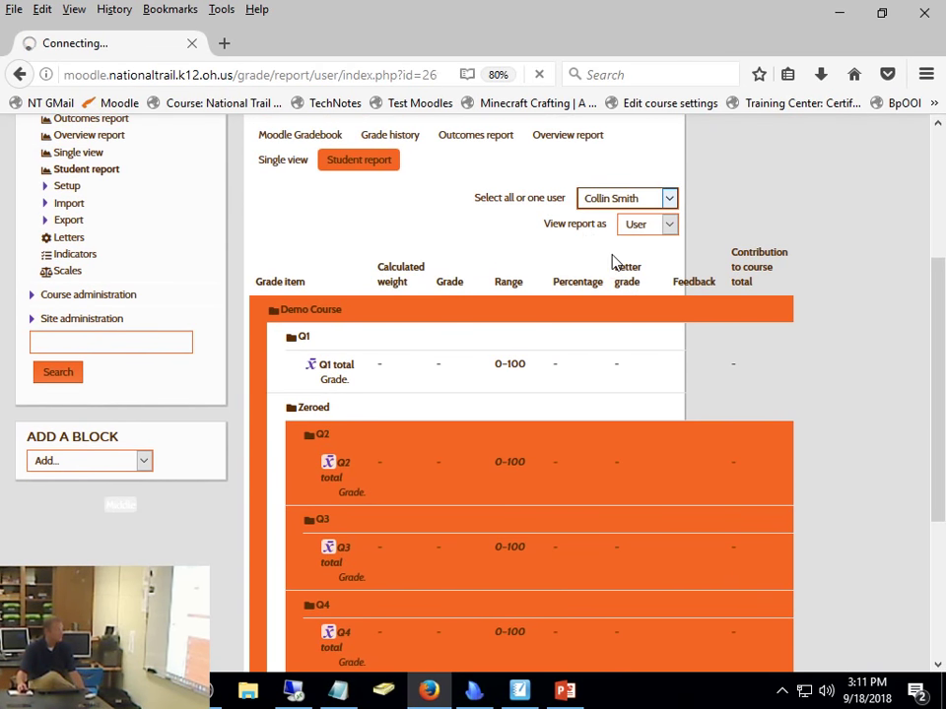
pyautogui.scroll(-3, 683, 309)
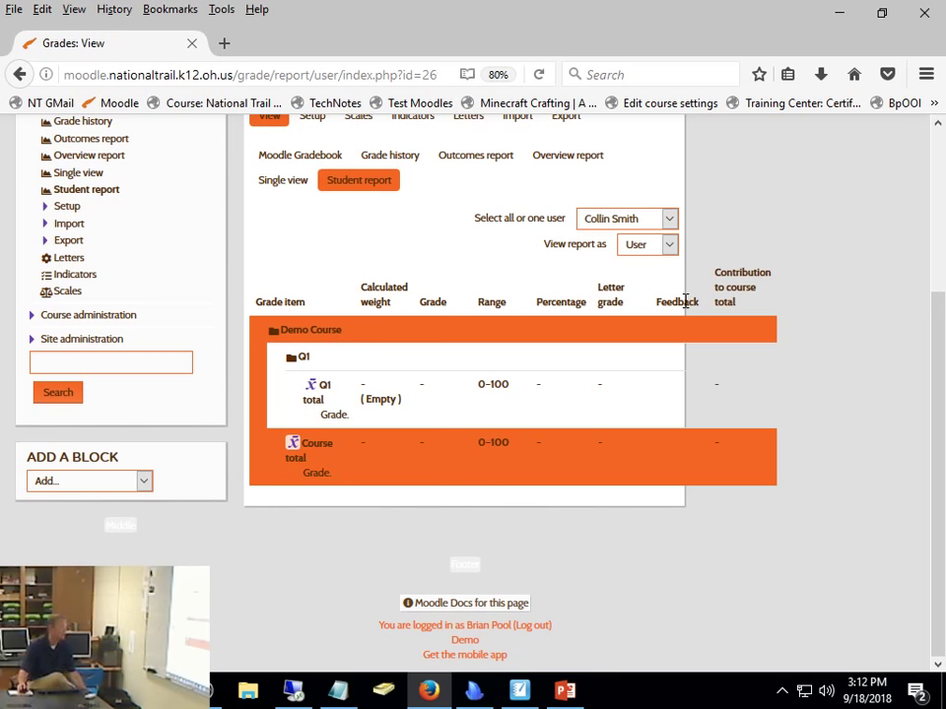
# Return to the gradebook setup and review the category structure with the Zeroed group.
pyautogui.scroll(2, 528, 307)
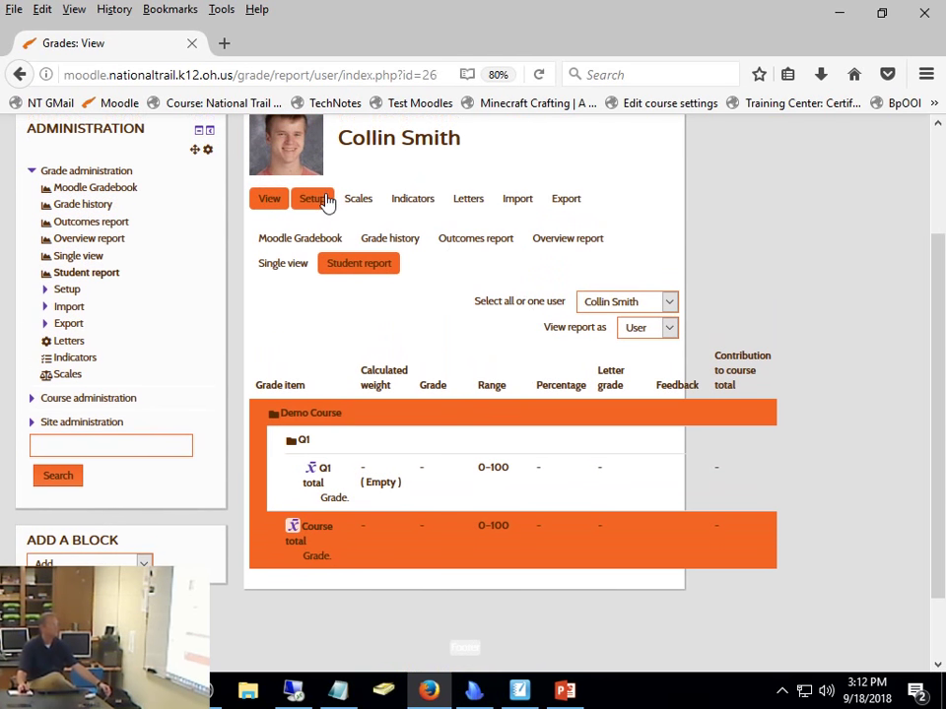
pyautogui.click(311, 203)
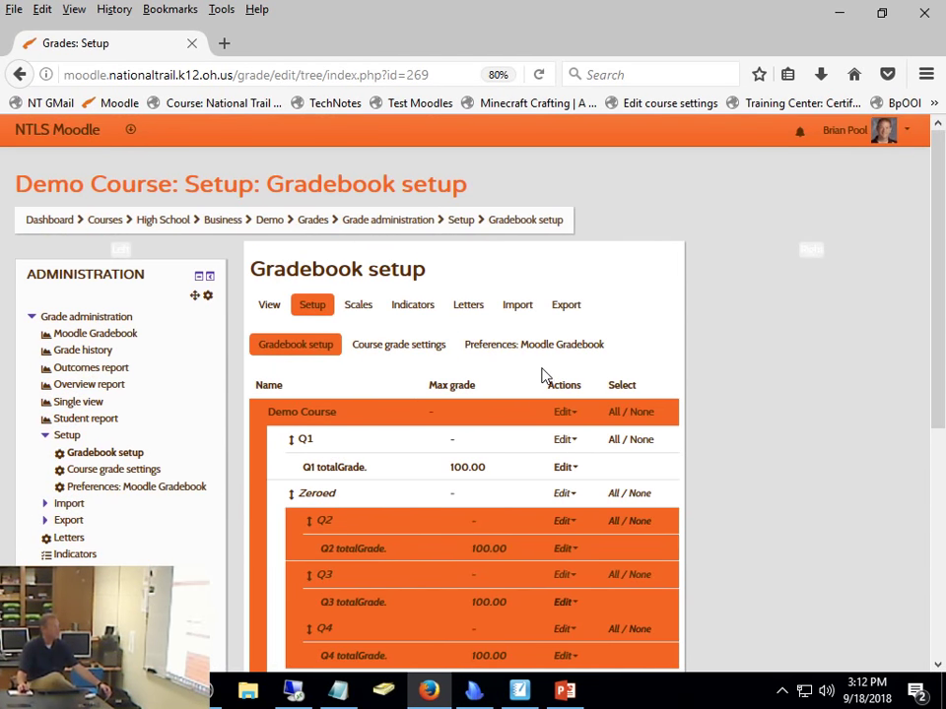
pyautogui.scroll(-1, 543, 375)
pyautogui.scroll(-2, 541, 375)
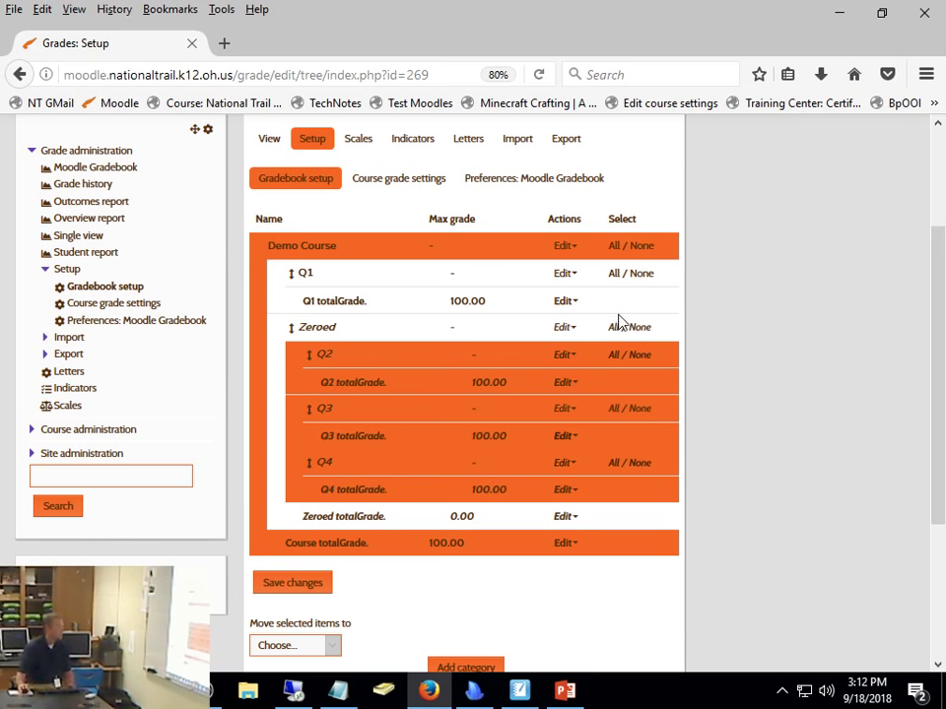
# Add a grade category named Summative 1 with a maximum grade of 90 and save it.
pyautogui.scroll(-4, 618, 323)
pyautogui.click(469, 440)
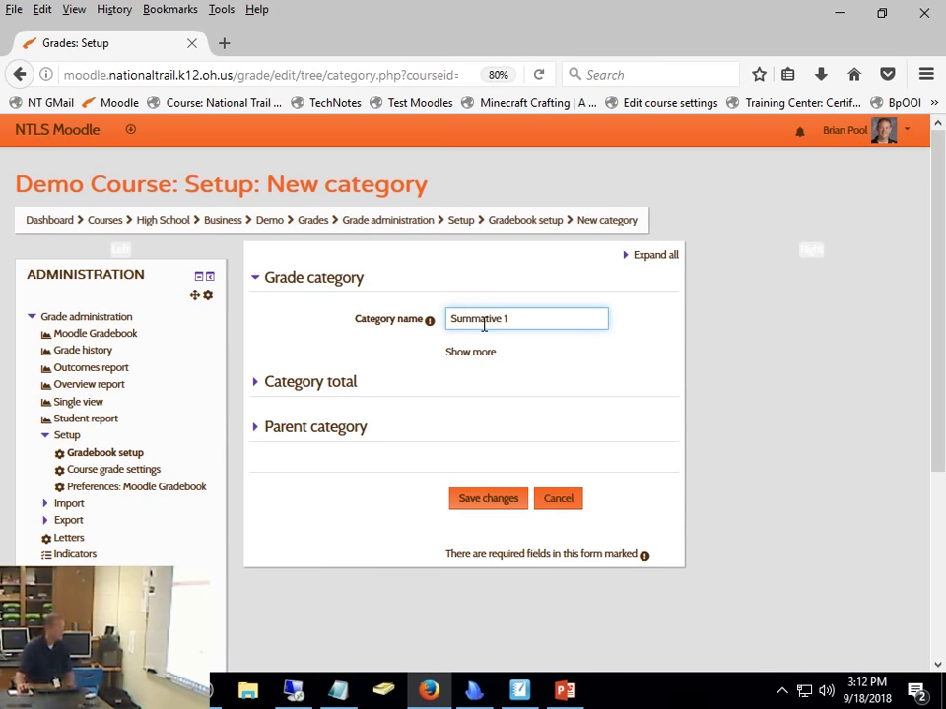
pyautogui.click(262, 392)
pyautogui.moveTo(505, 462); pyautogui.dragTo(431, 459)
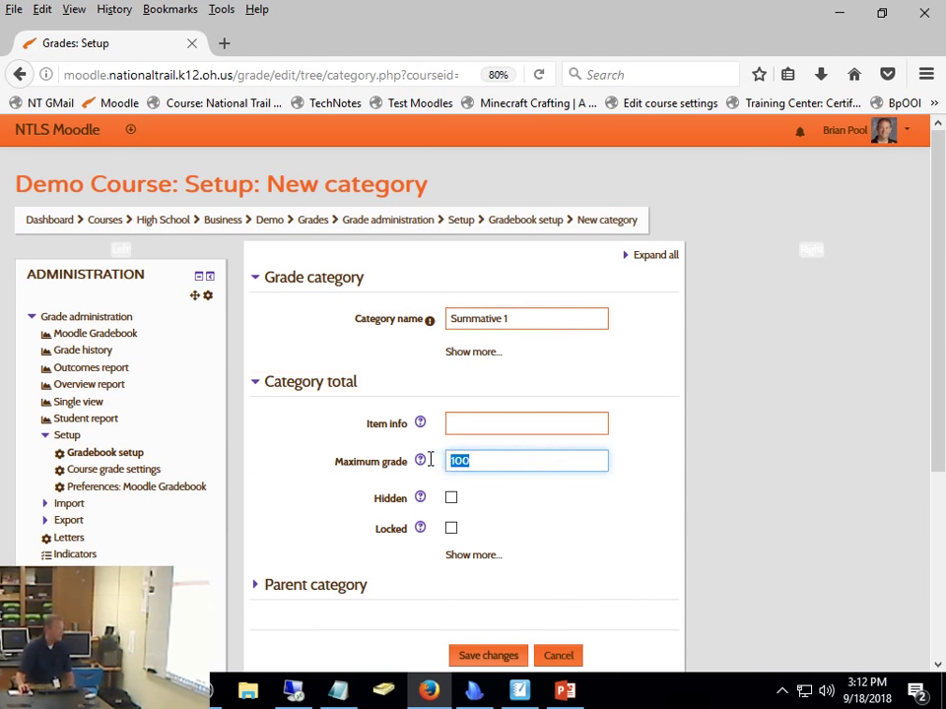
pyautogui.write('90')
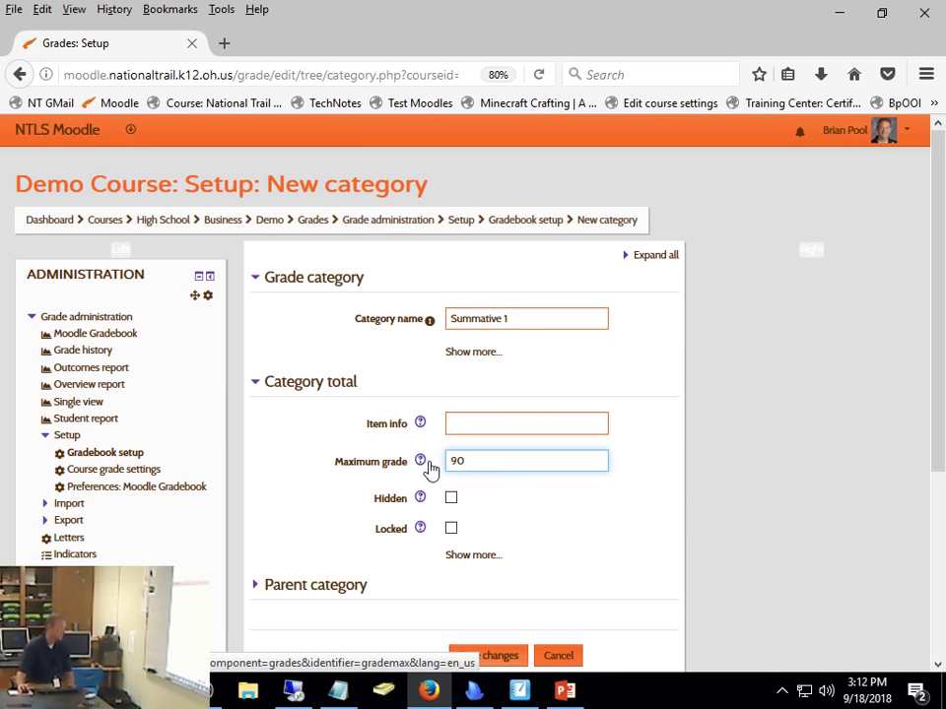
pyautogui.scroll(-2, 525, 558)
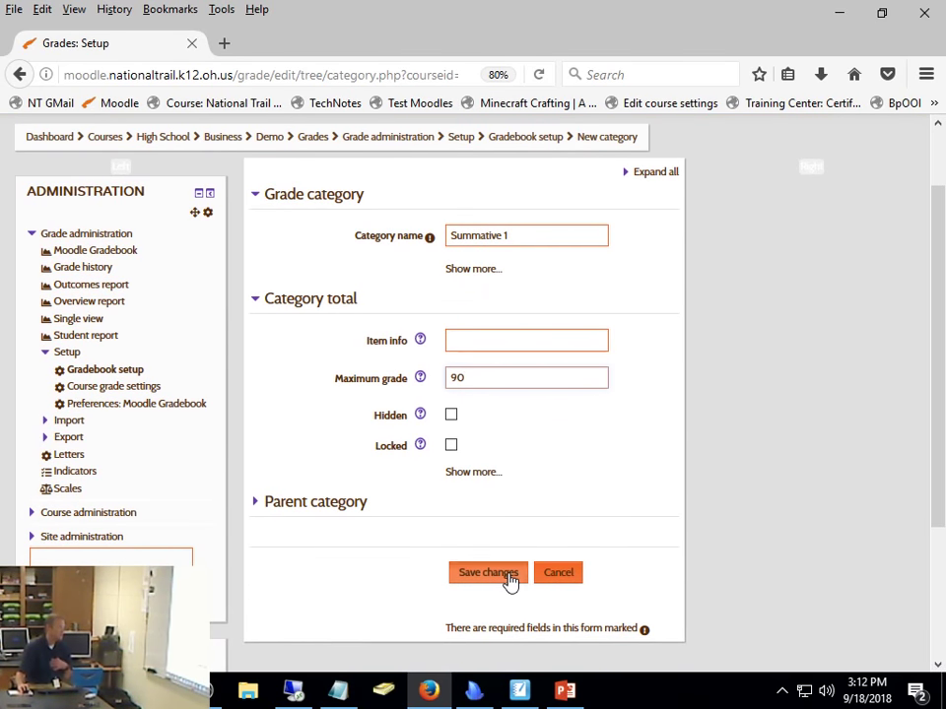
pyautogui.click(509, 581)
# Move the Summative 1 category inside Q1 as its first item.
pyautogui.scroll(-5, 566, 476)
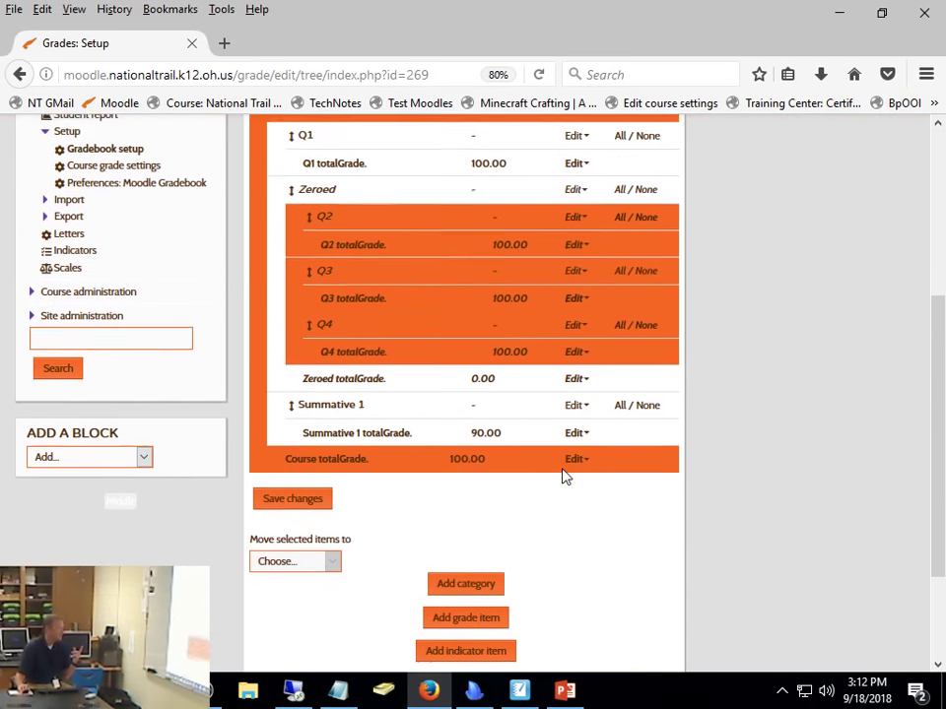
pyautogui.click(292, 382)
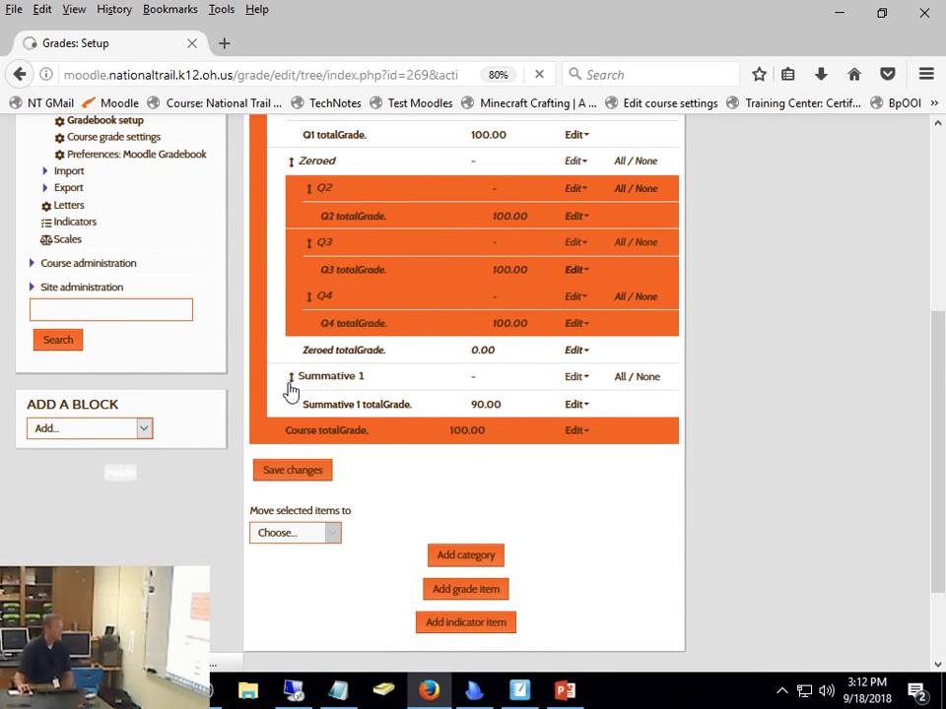
pyautogui.click(301, 499)
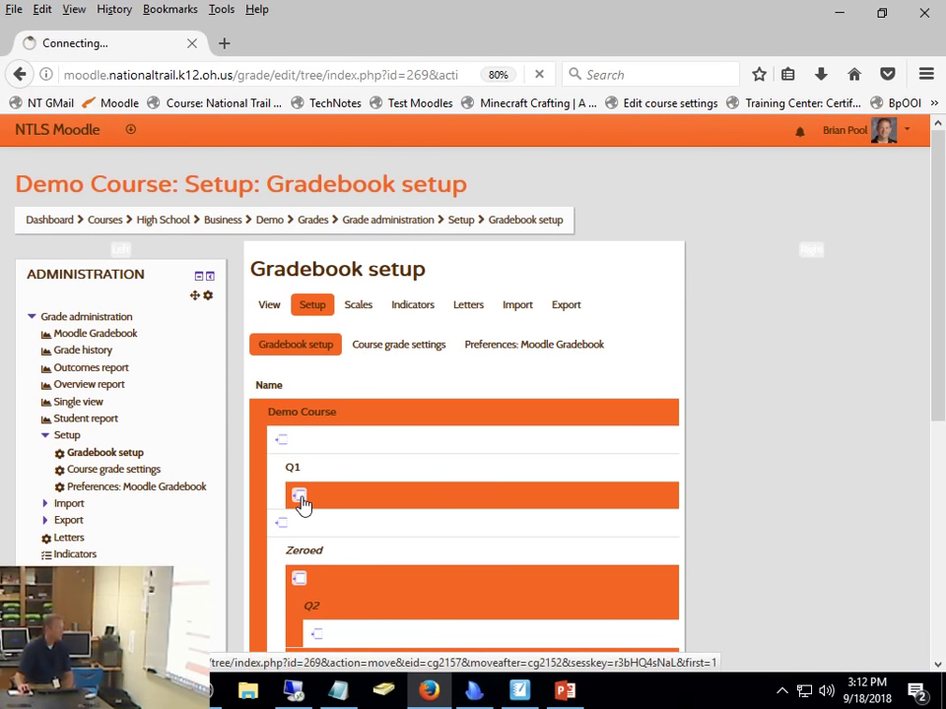
# Add a grade category named Formative 1 with a maximum grade of 10 and Q1 as its parent category.
pyautogui.scroll(-7, 474, 456)
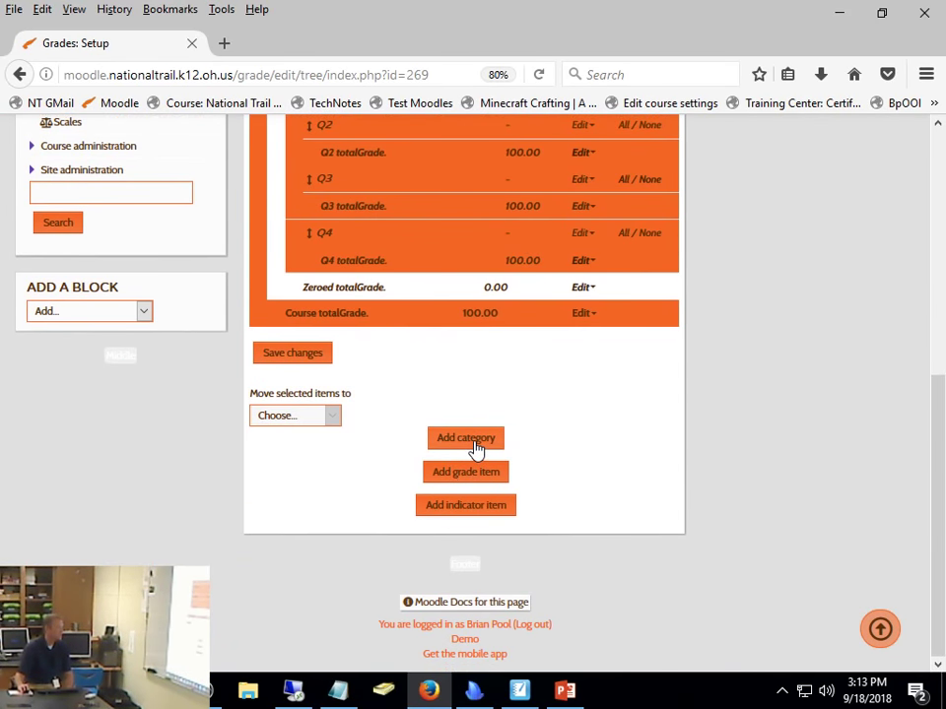
pyautogui.click(476, 448)
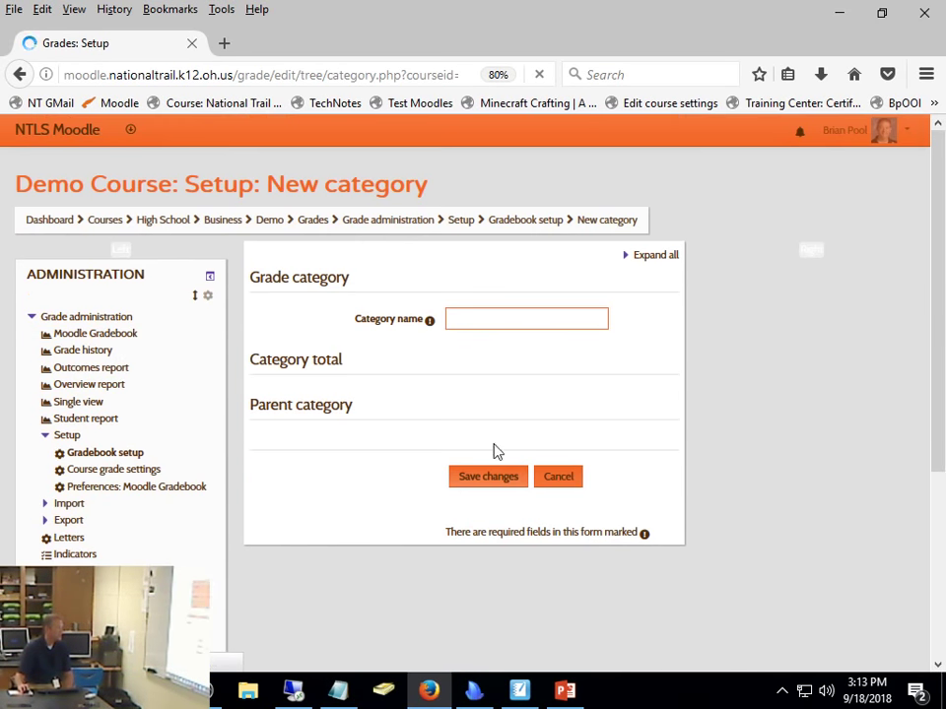
pyautogui.click(460, 320)
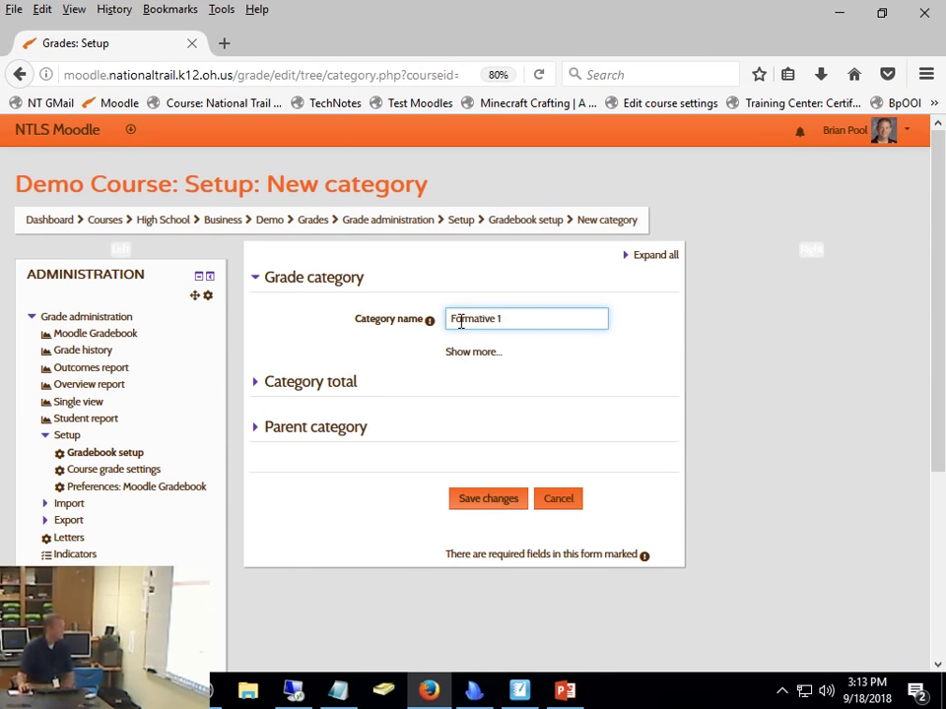
pyautogui.click(667, 256)
pyautogui.scroll(-3, 675, 305)
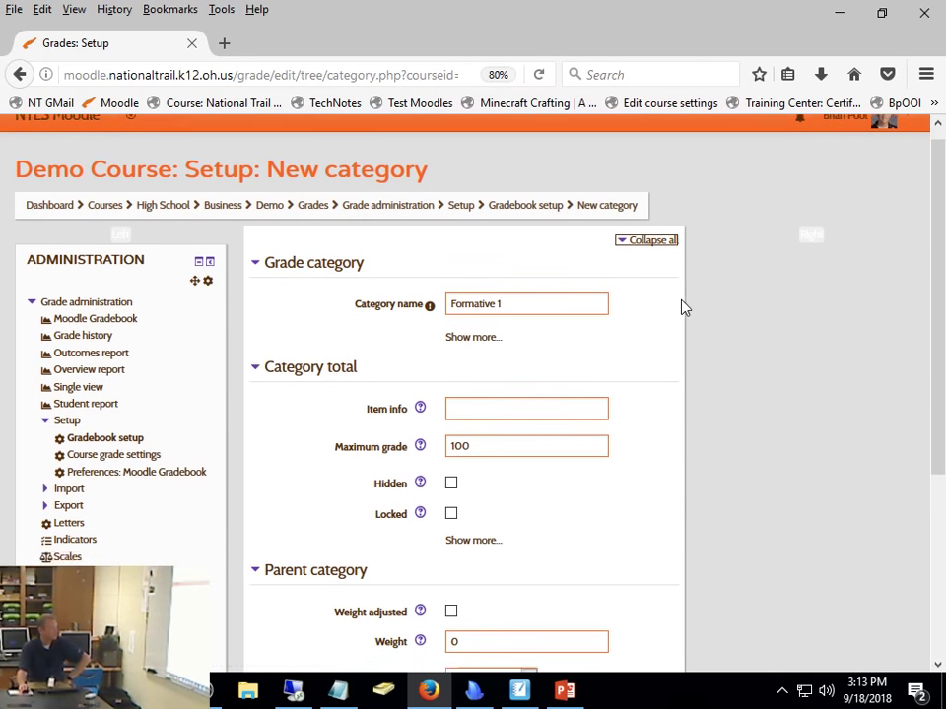
pyautogui.moveTo(482, 295); pyautogui.dragTo(431, 294)
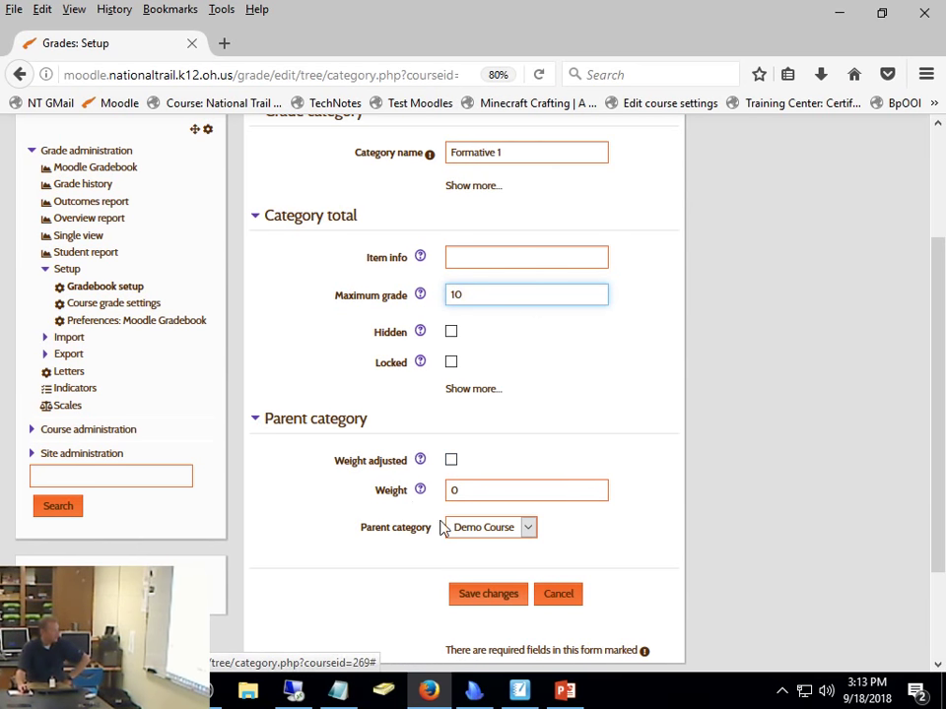
pyautogui.click(449, 528)
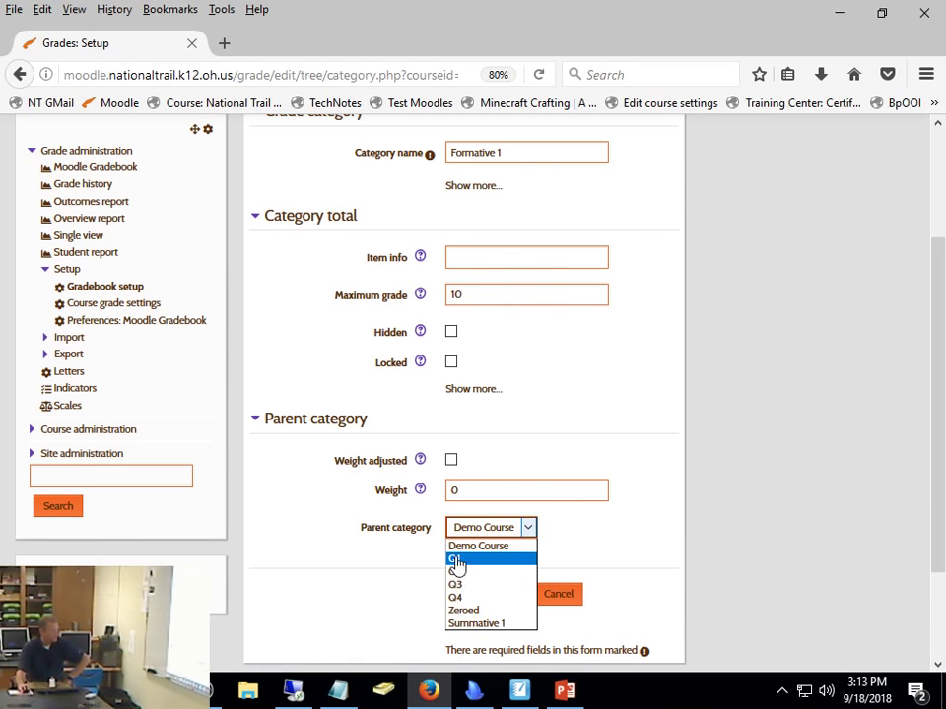
pyautogui.click(463, 560)
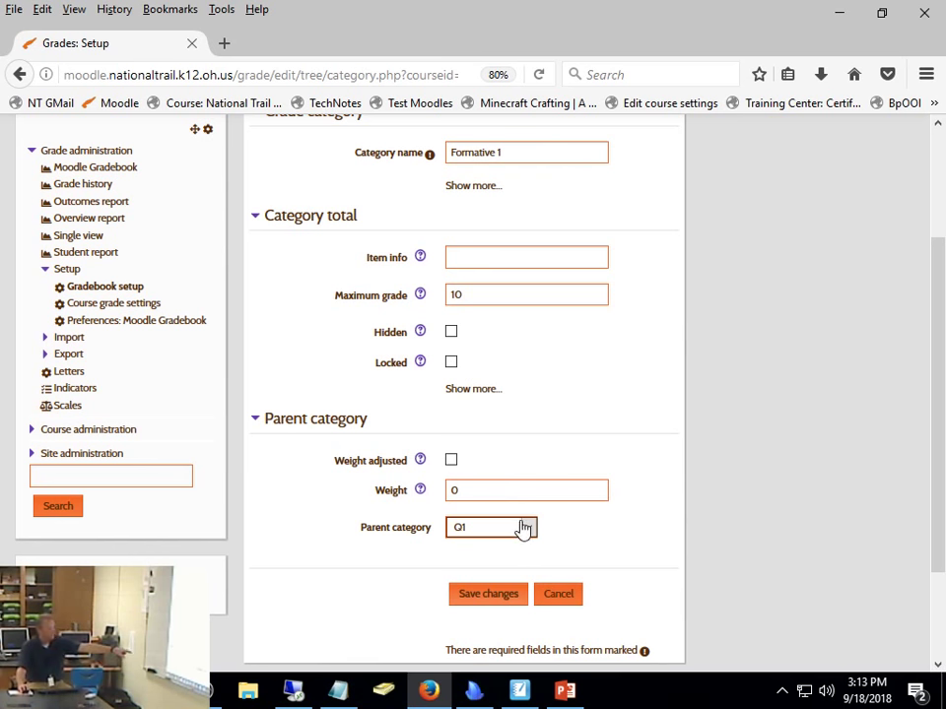
pyautogui.click(484, 594)
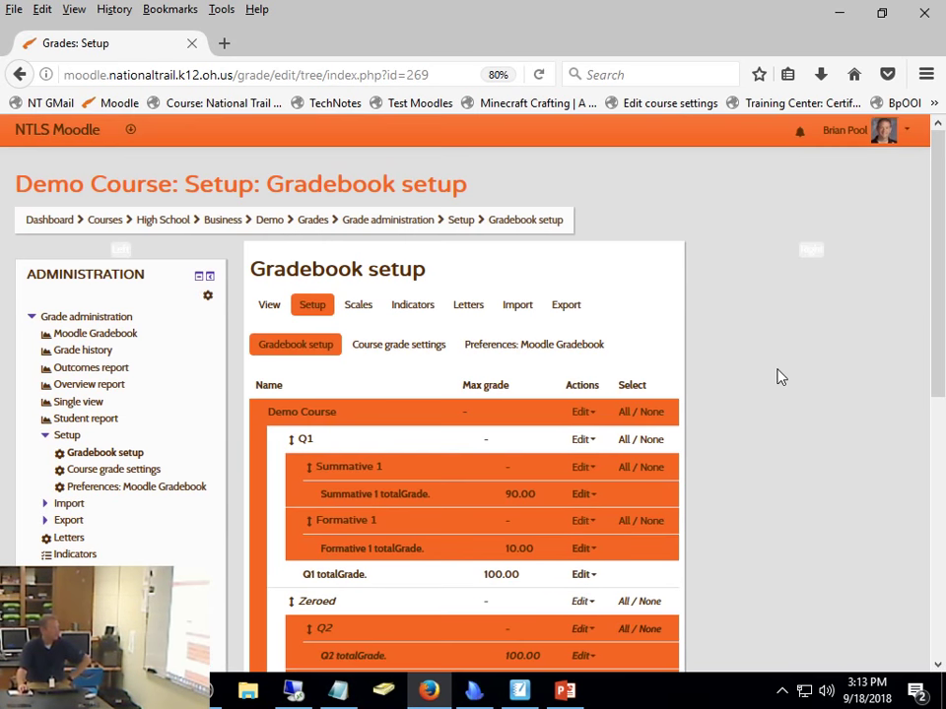
# Move the Q2 category out of Zeroed to the first position directly under Demo Course.
pyautogui.scroll(-3, 779, 376)
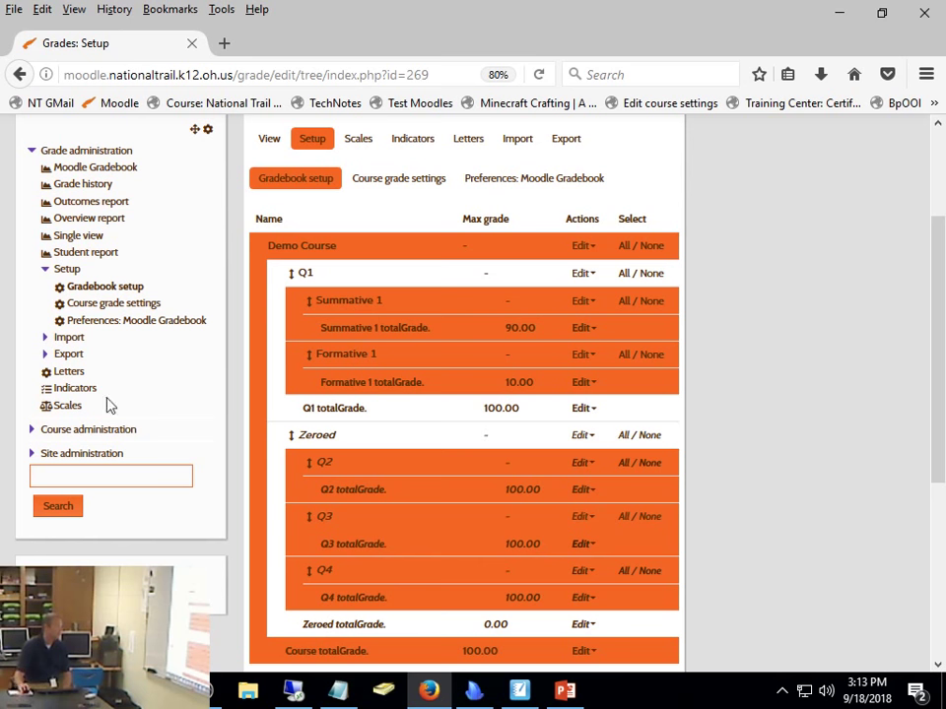
pyautogui.click(311, 463)
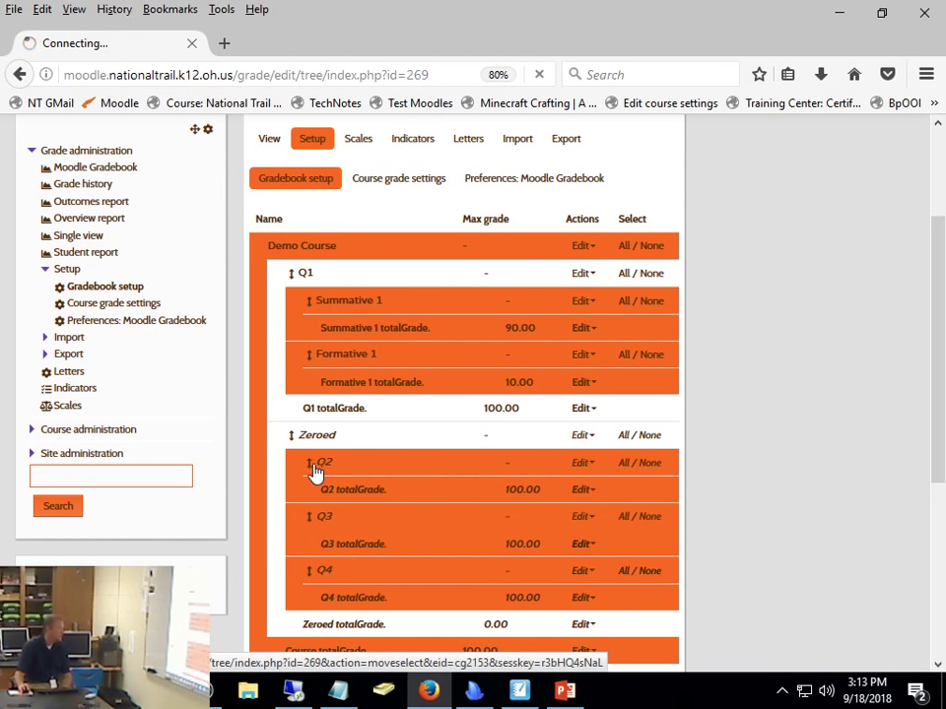
pyautogui.scroll(-2, 291, 389)
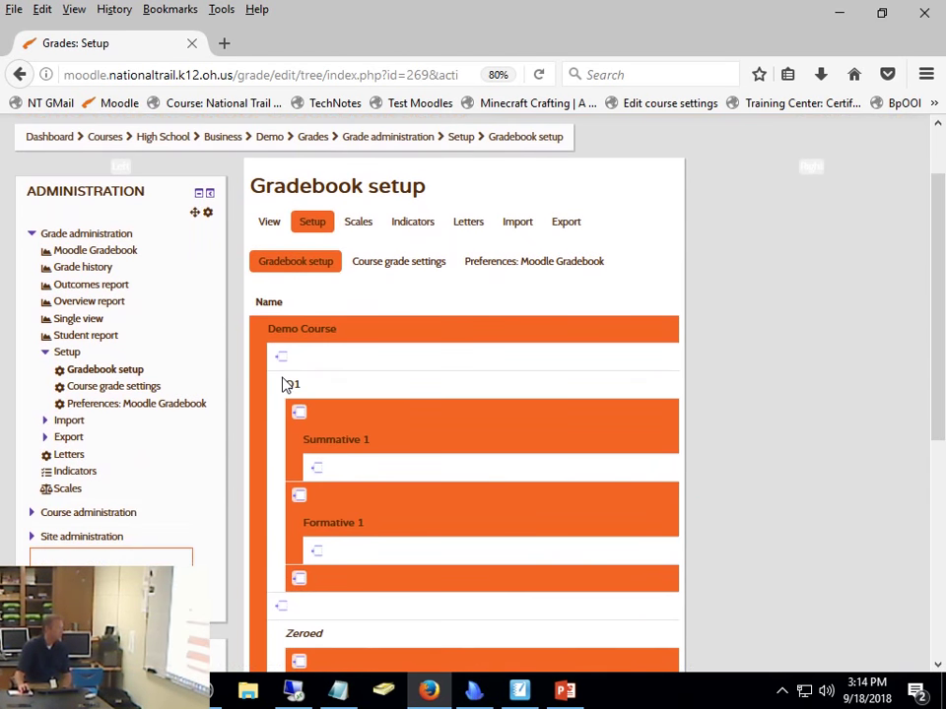
pyautogui.click(283, 360)
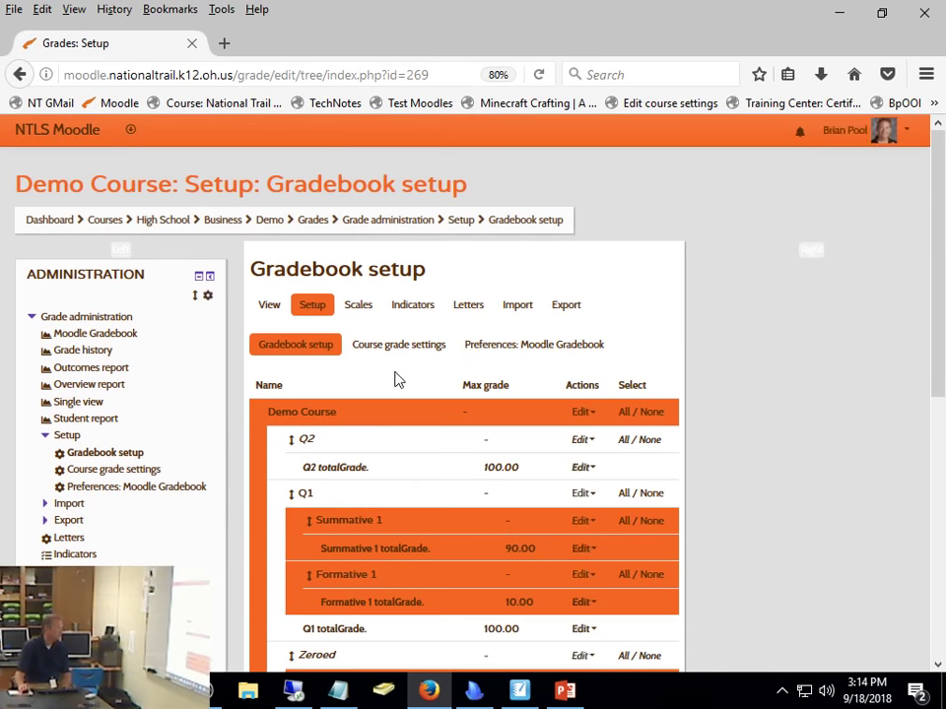
# Move the Q1 category with its subcategories into Zeroed, ahead of Q3.
pyautogui.scroll(-2, 306, 387)
pyautogui.click(294, 333)
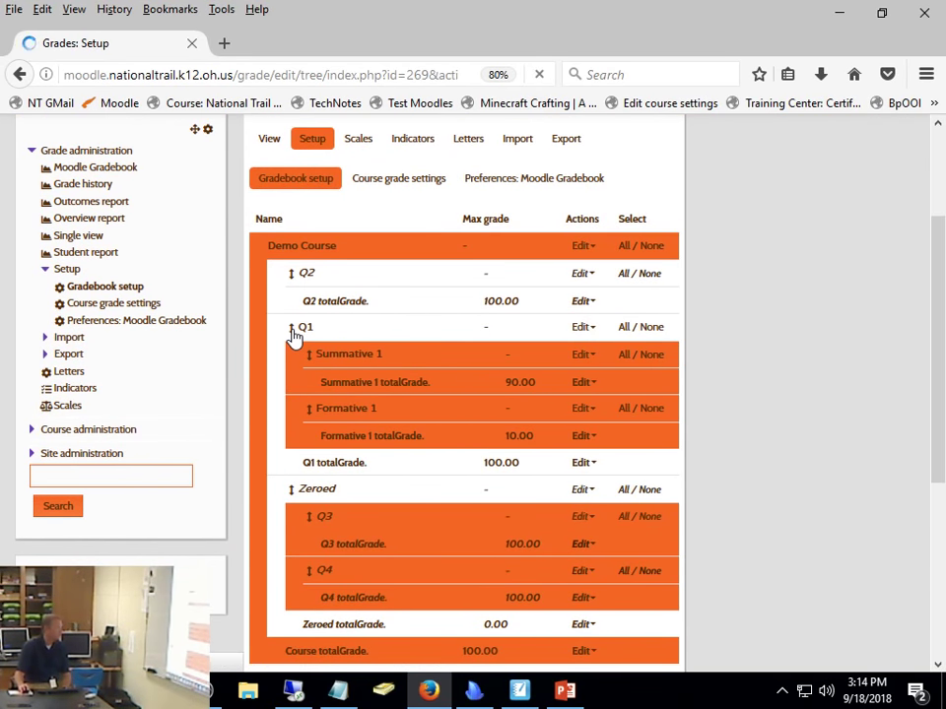
pyautogui.scroll(-5, 322, 412)
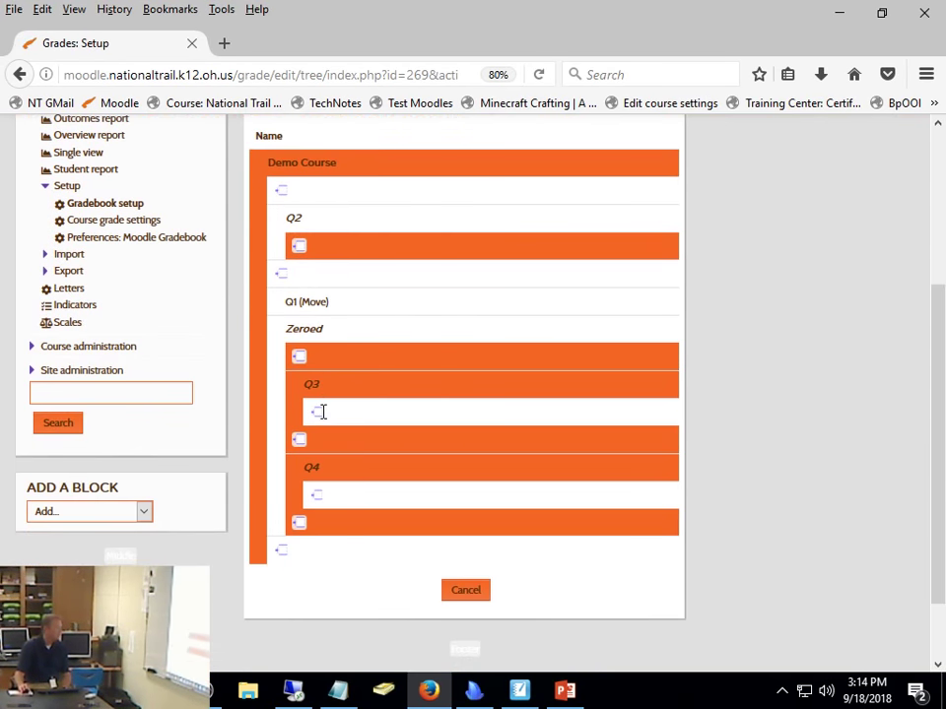
pyautogui.click(298, 357)
pyautogui.scroll(-5, 401, 333)
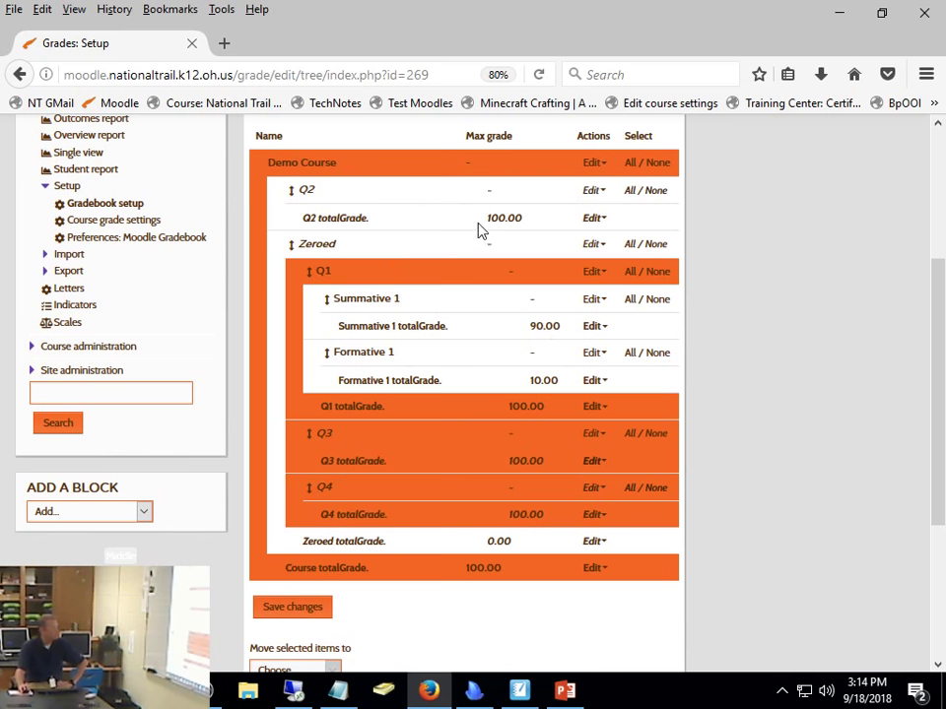
# Add a grade category named Test 1 with a maximum grade of 50 and Q2 as its parent category.
pyautogui.scroll(-5, 572, 485)
pyautogui.scroll(2, 572, 485)
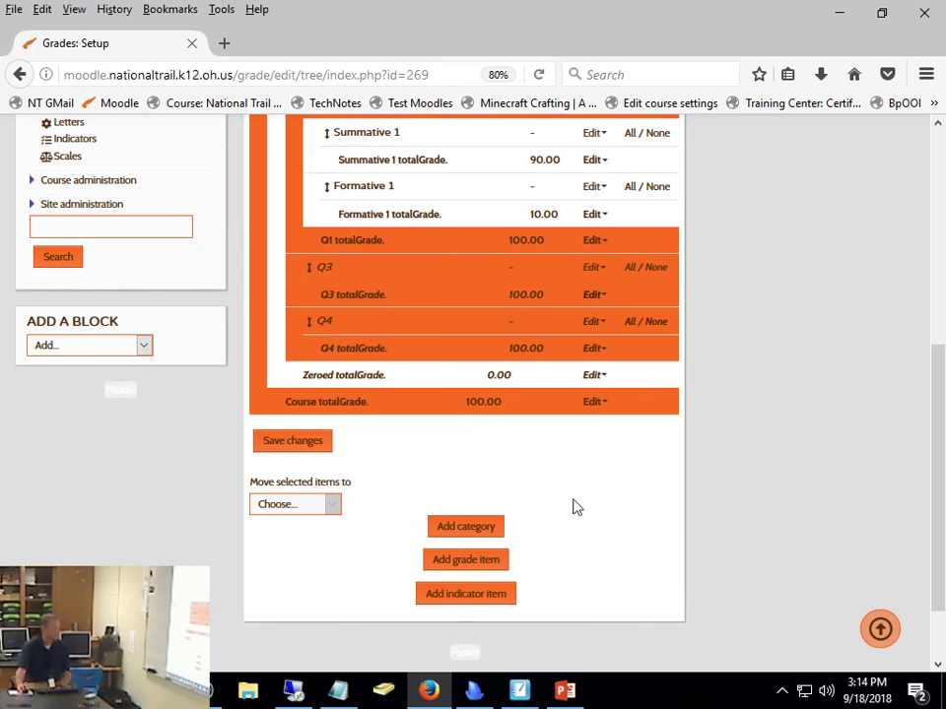
pyautogui.click(445, 530)
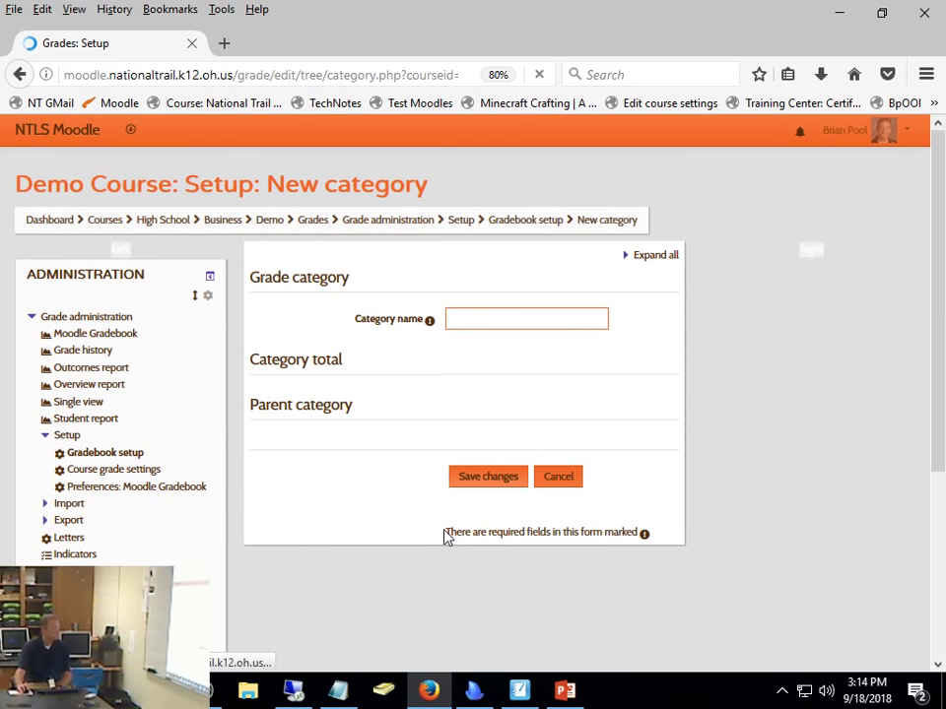
pyautogui.click(495, 325)
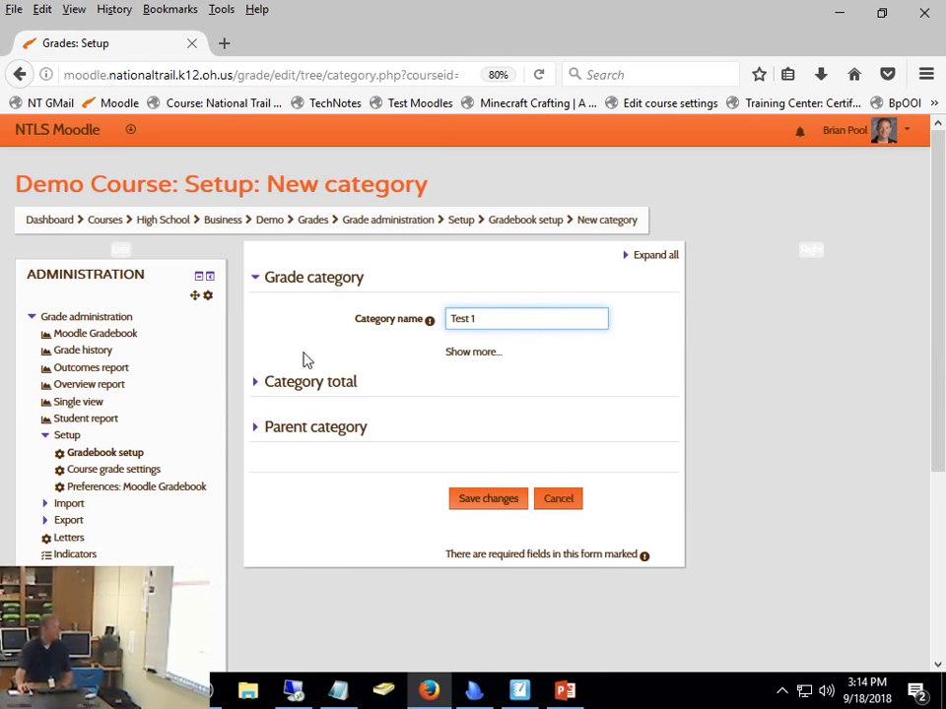
pyautogui.click(630, 256)
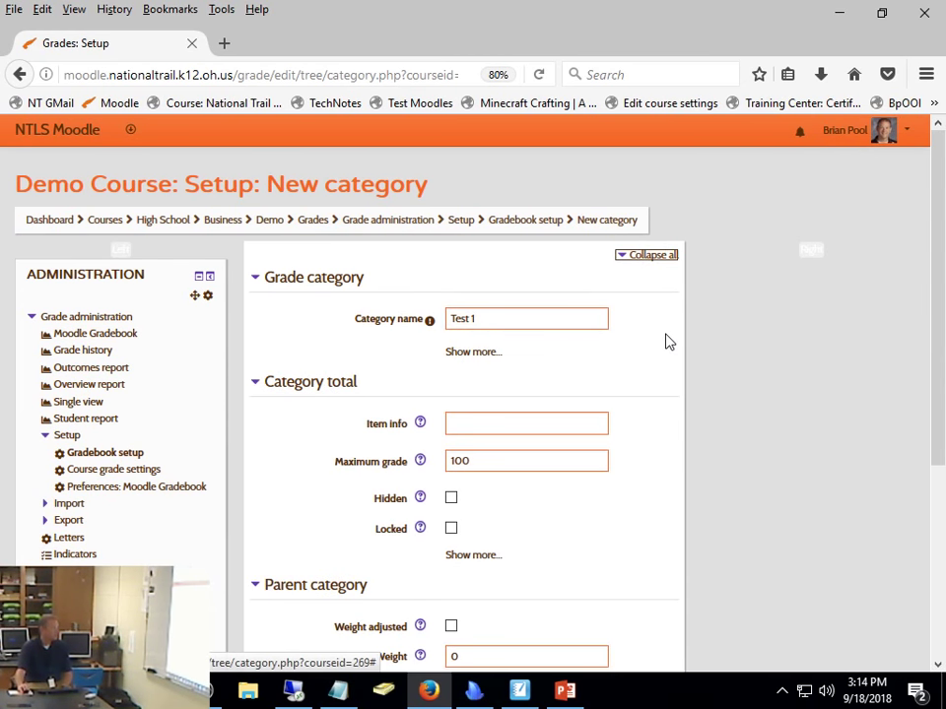
pyautogui.scroll(-3, 505, 320)
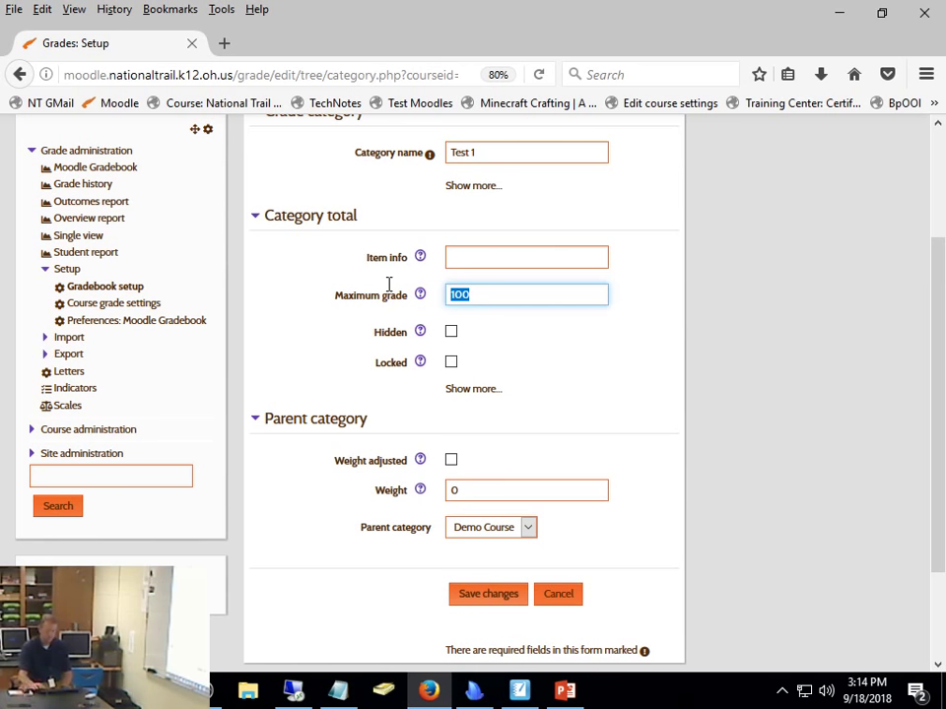
pyautogui.write('80')
pyautogui.press('BackSpace')
pyautogui.press('BackSpace')
pyautogui.write('50')
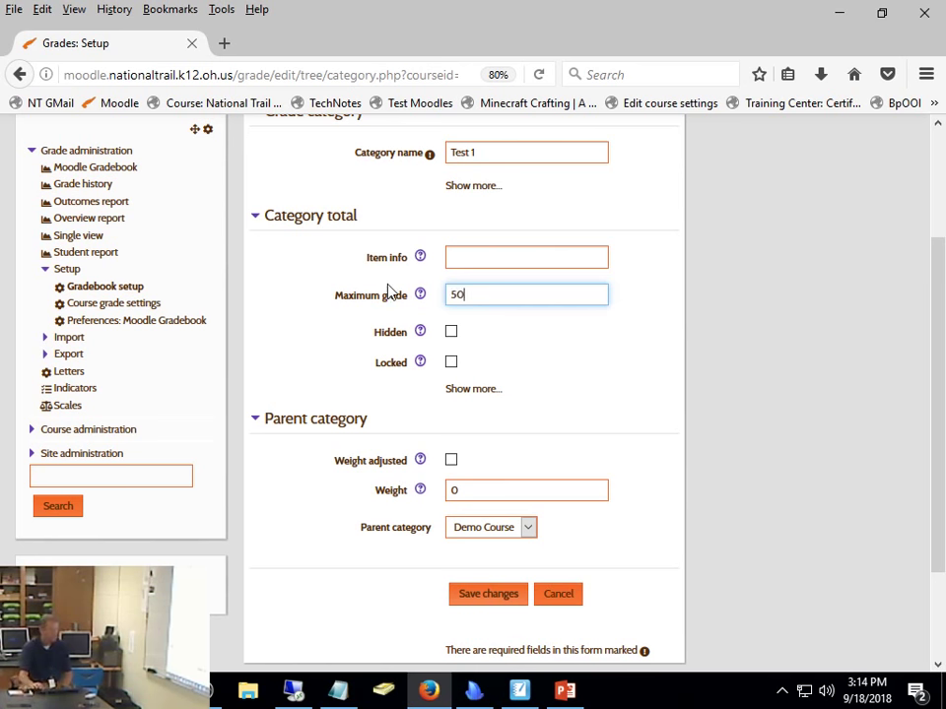
pyautogui.click(495, 533)
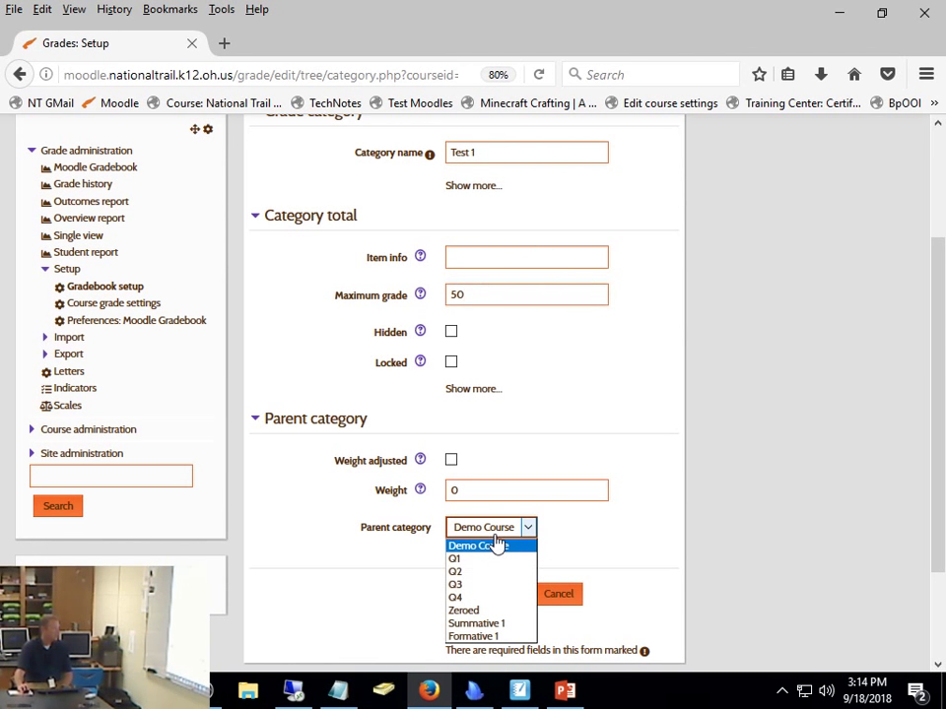
pyautogui.click(461, 572)
pyautogui.click(499, 603)
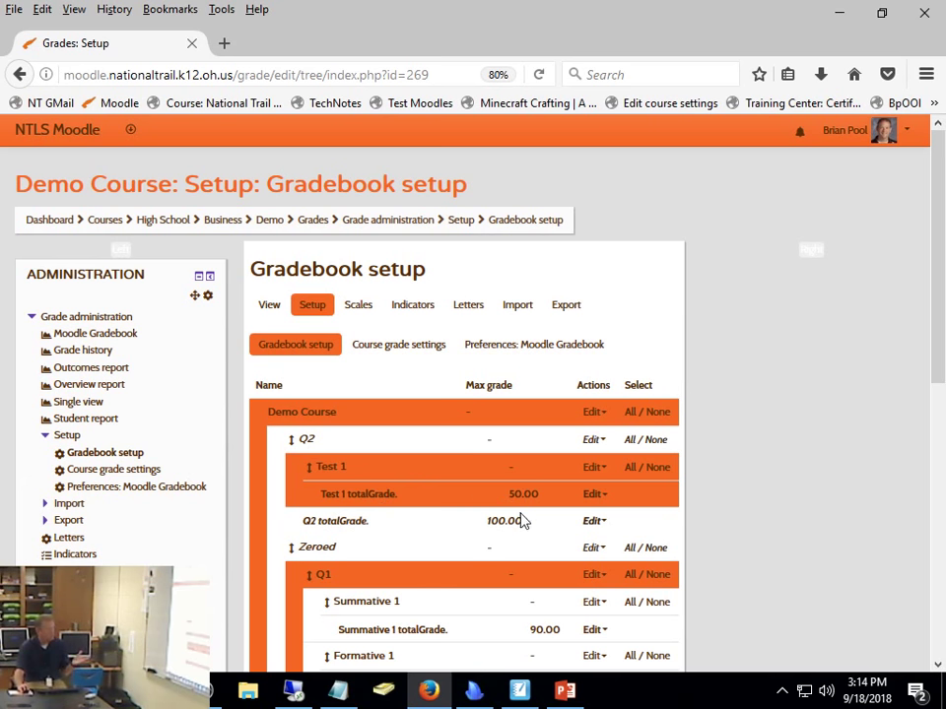
# Create a new grade category in the Demo Course gradebook and name it Daily Homework - 1.
pyautogui.scroll(-3, 504, 537)
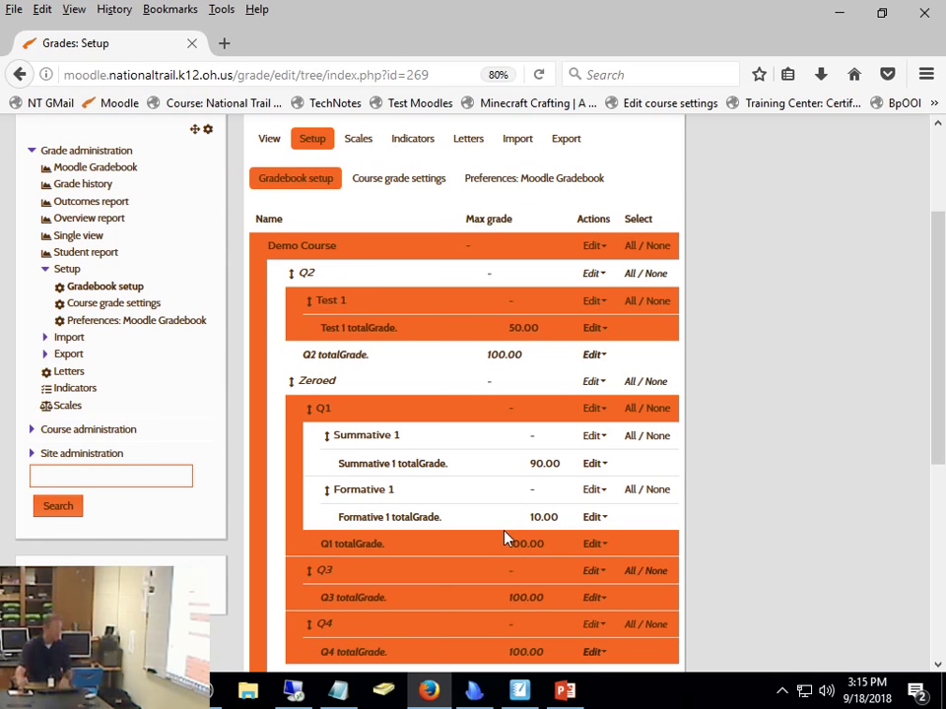
pyautogui.scroll(-6, 522, 512)
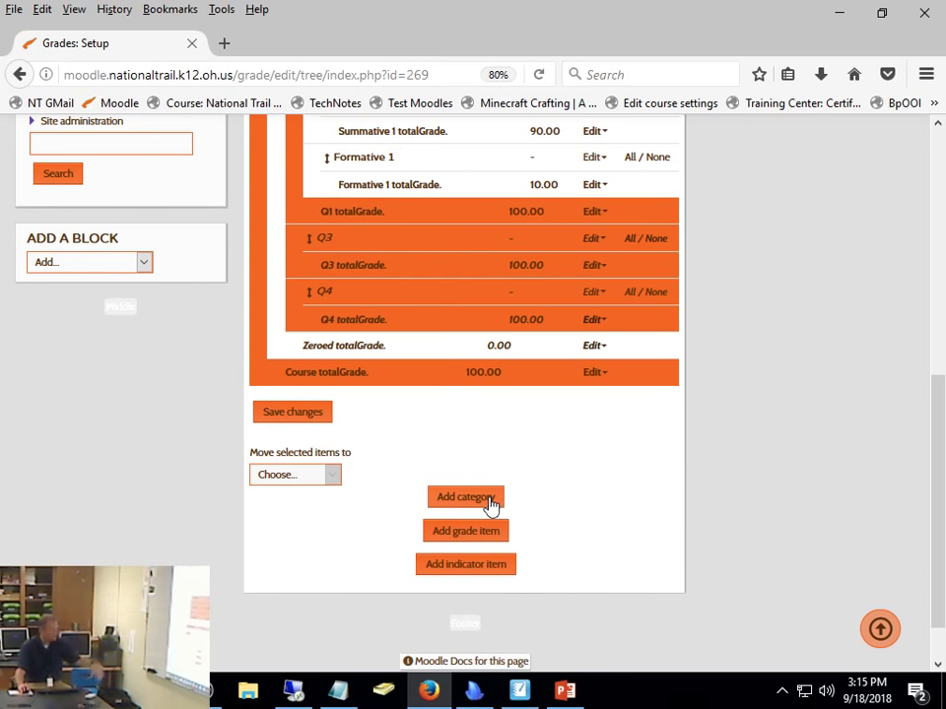
pyautogui.click(490, 501)
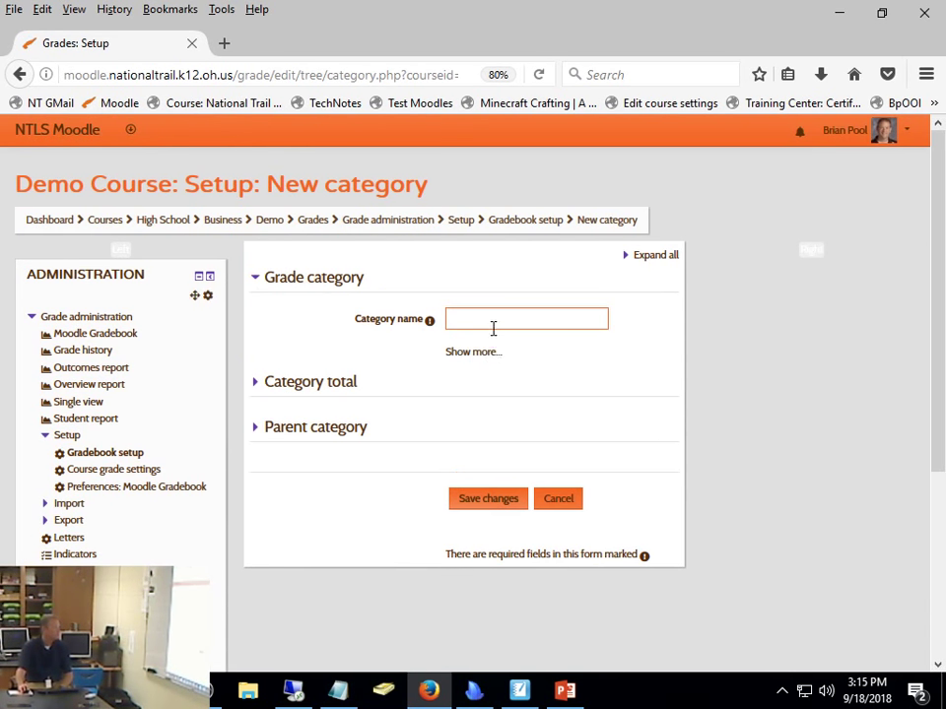
pyautogui.click(493, 327)
pyautogui.write('Dail')
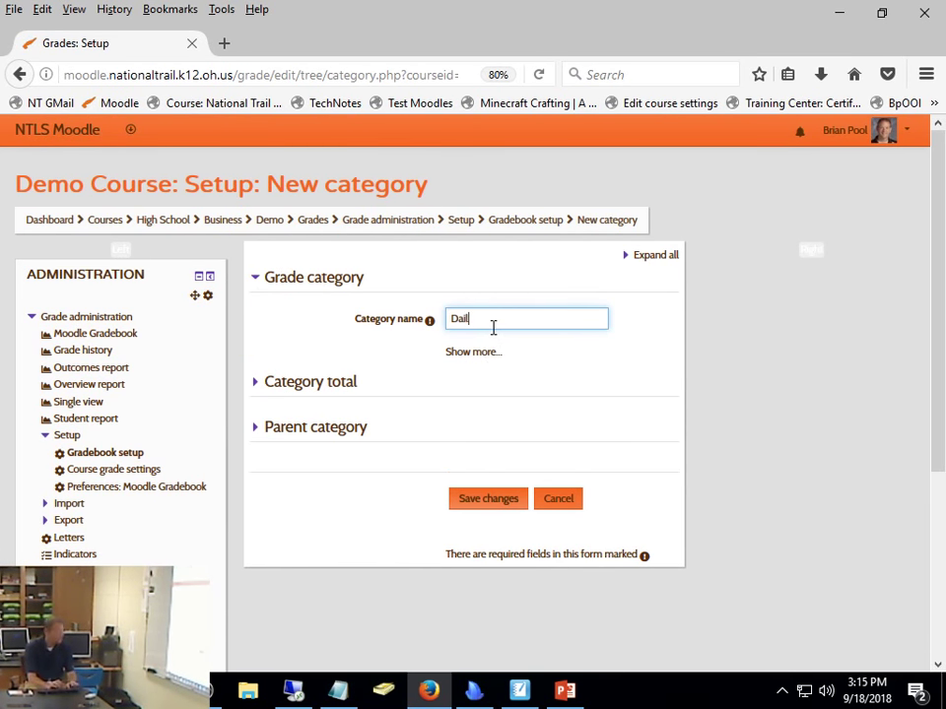
pyautogui.press('BackSpace')
pyautogui.write('y')
pyautogui.press('BackSpace')
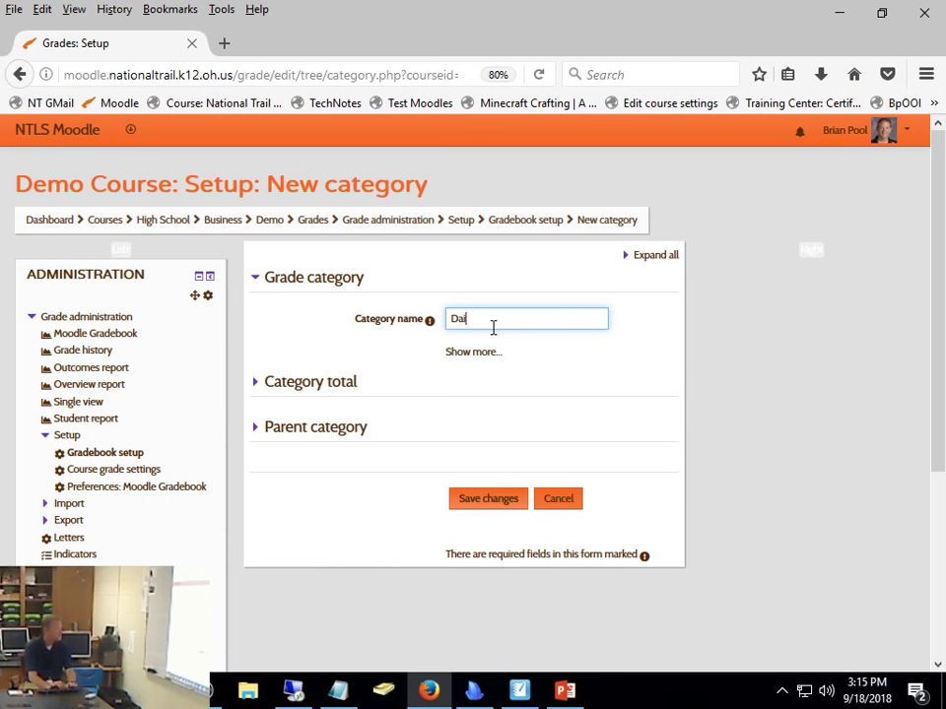
pyautogui.write('ly Homewor')
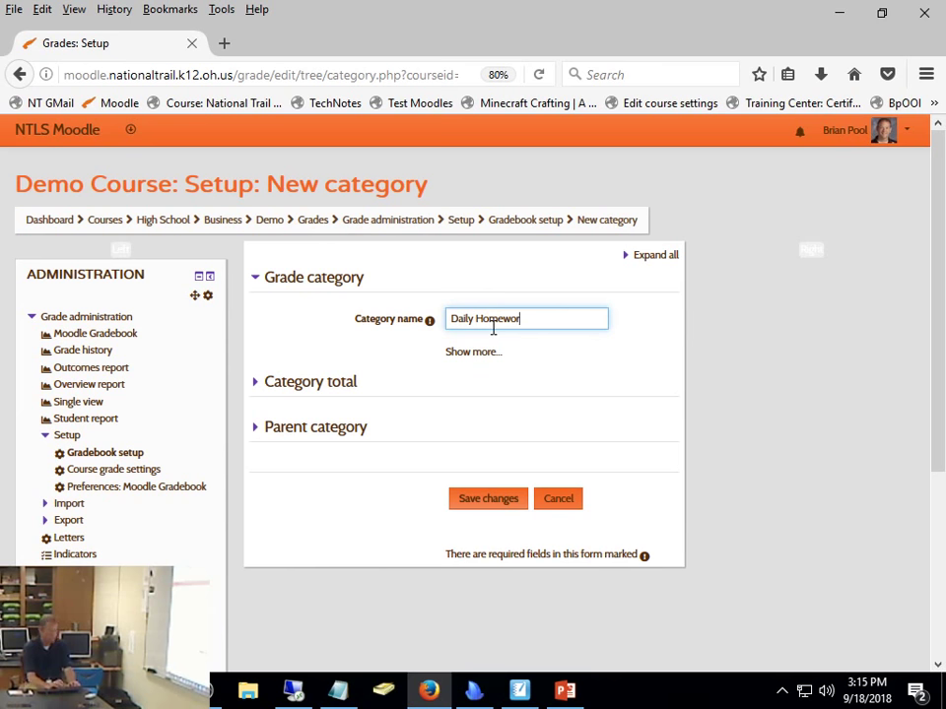
pyautogui.write('k - 1')
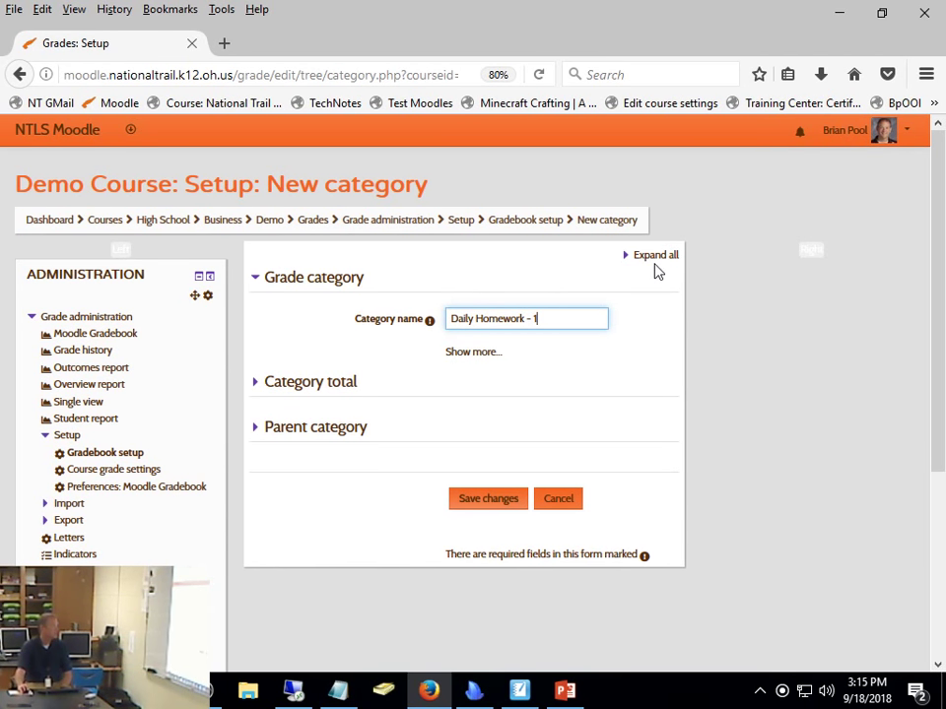
# Give the new category a maximum grade of 20 and Q2 as its parent category, and save it.
pyautogui.click(646, 255)
pyautogui.moveTo(479, 461); pyautogui.dragTo(350, 458)
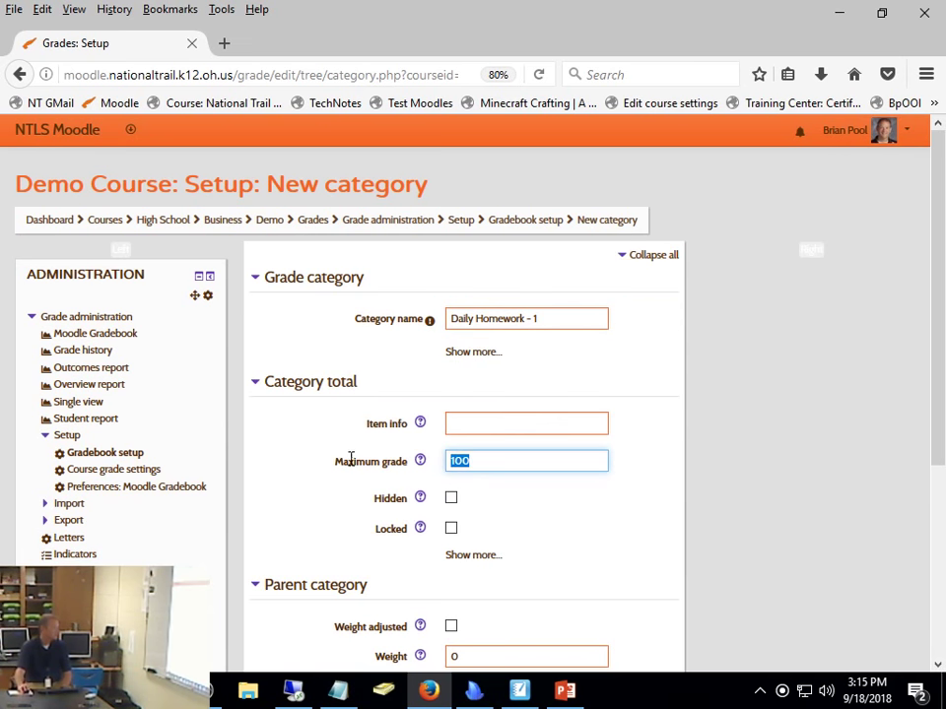
pyautogui.write('20')
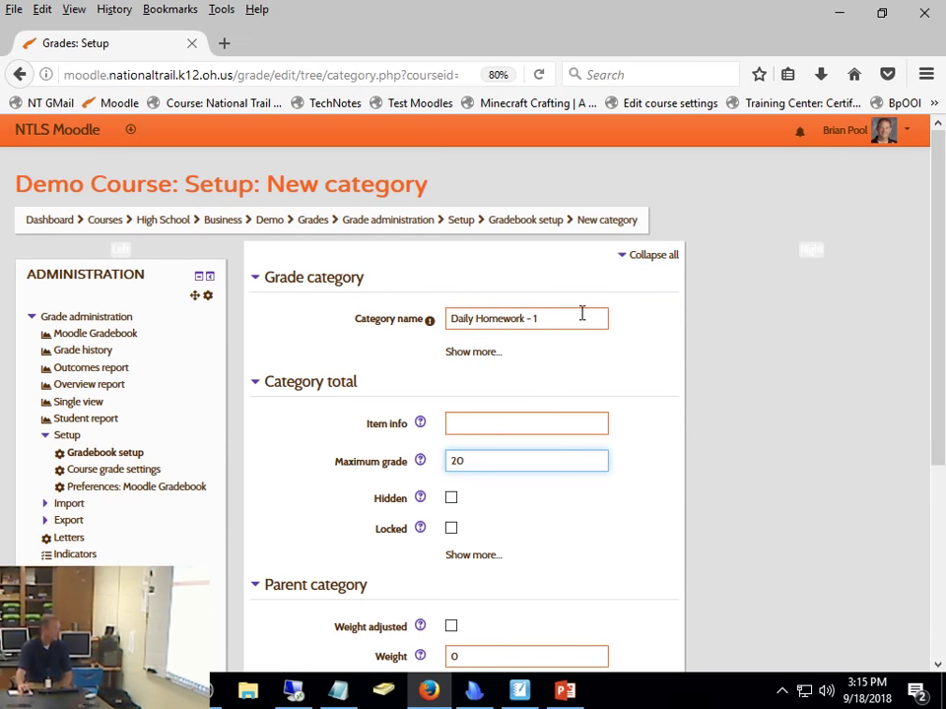
pyautogui.scroll(-5, 581, 313)
pyautogui.click(460, 444)
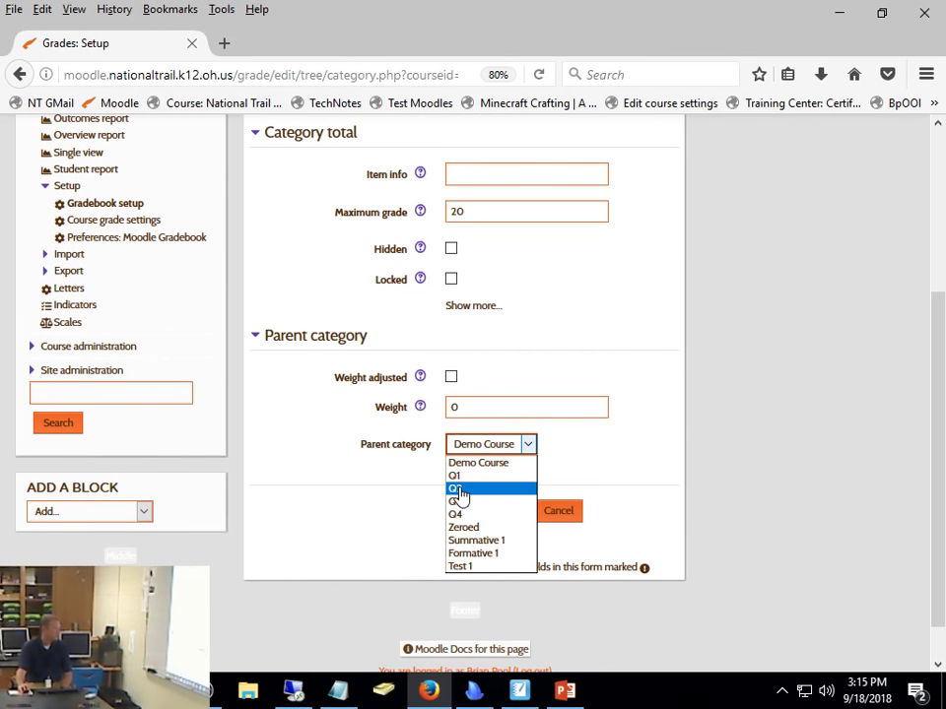
pyautogui.click(457, 489)
pyautogui.click(505, 509)
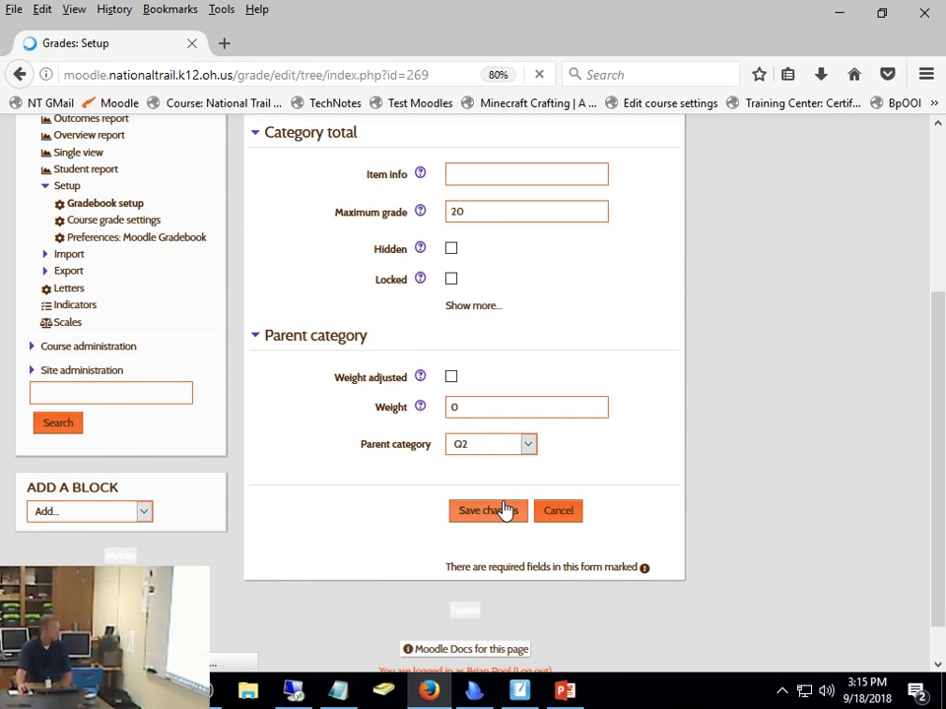
# Open the settings of the Daily Homework - 1 category under Q2 and examine all its category total and parent category options.
pyautogui.scroll(-5, 611, 299)
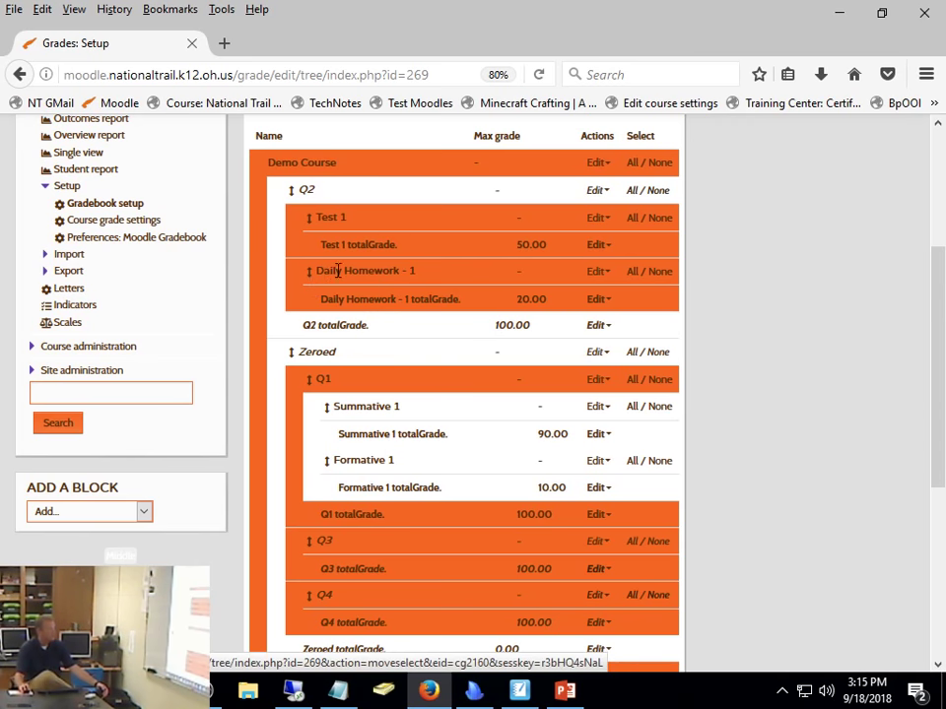
pyautogui.click(598, 275)
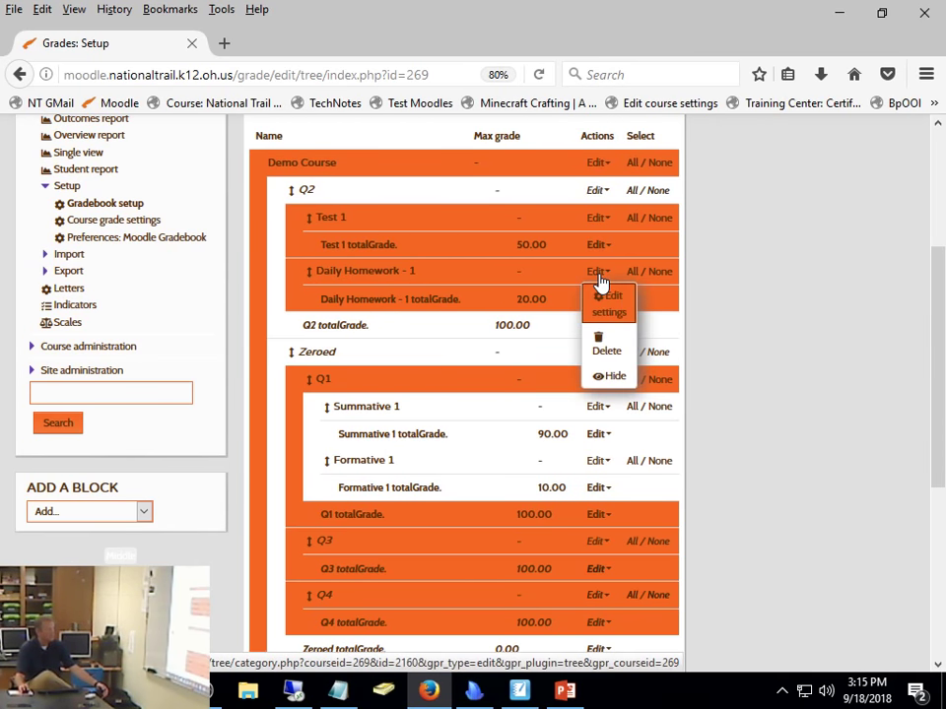
pyautogui.click(609, 302)
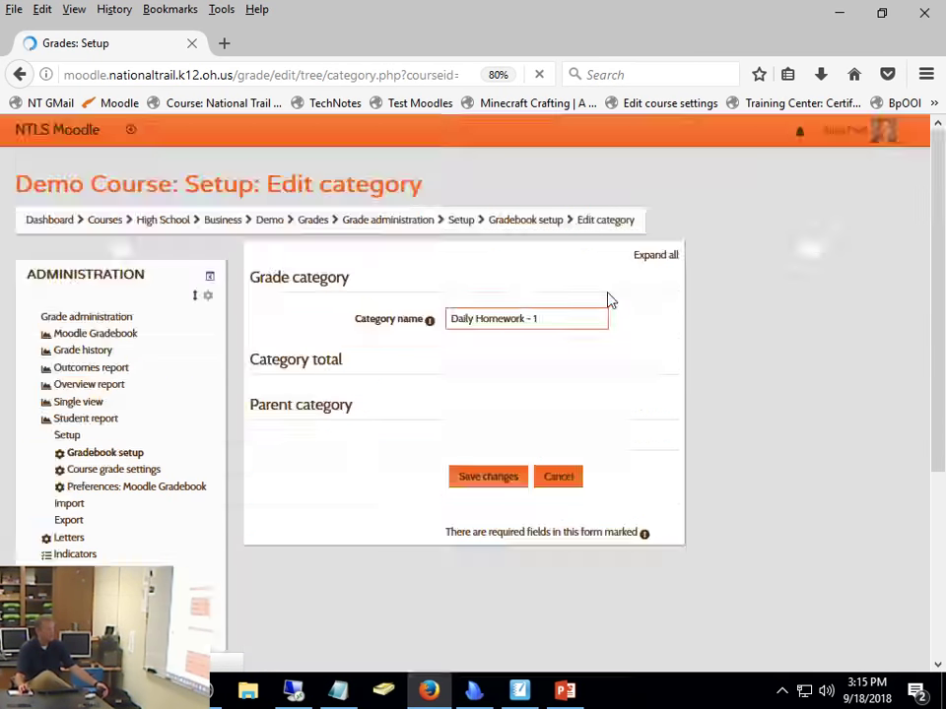
pyautogui.click(645, 258)
pyautogui.scroll(-3, 830, 268)
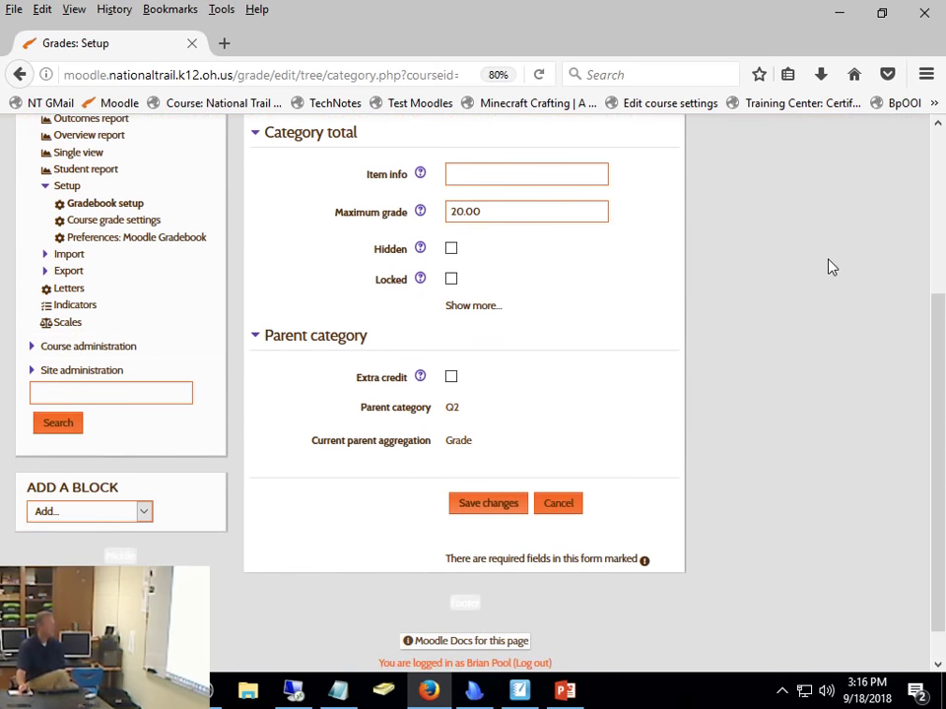
pyautogui.scroll(2, 830, 268)
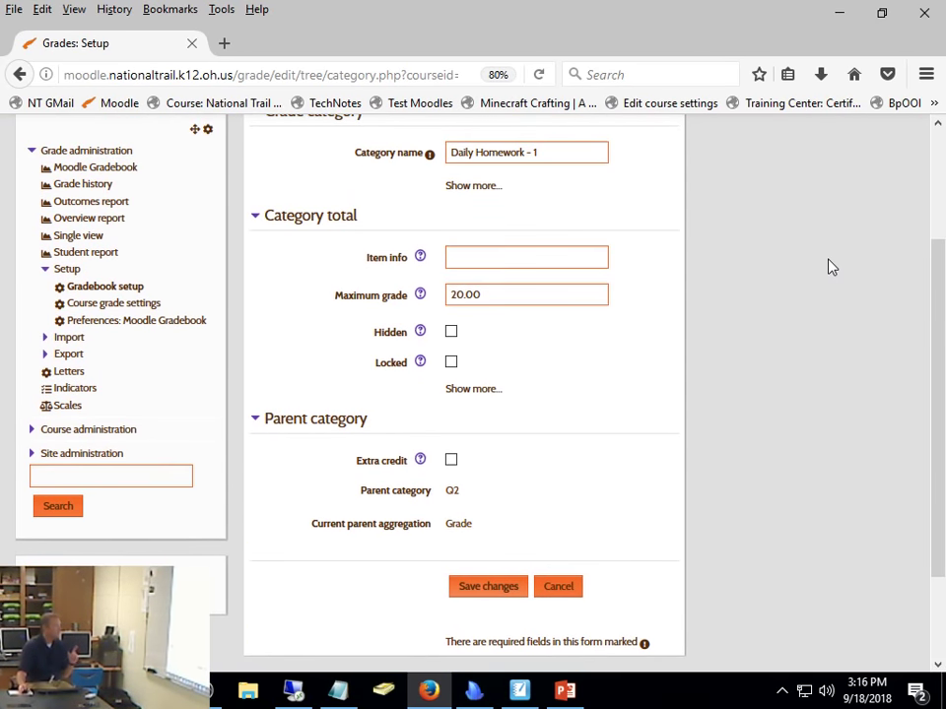
pyautogui.scroll(1, 830, 268)
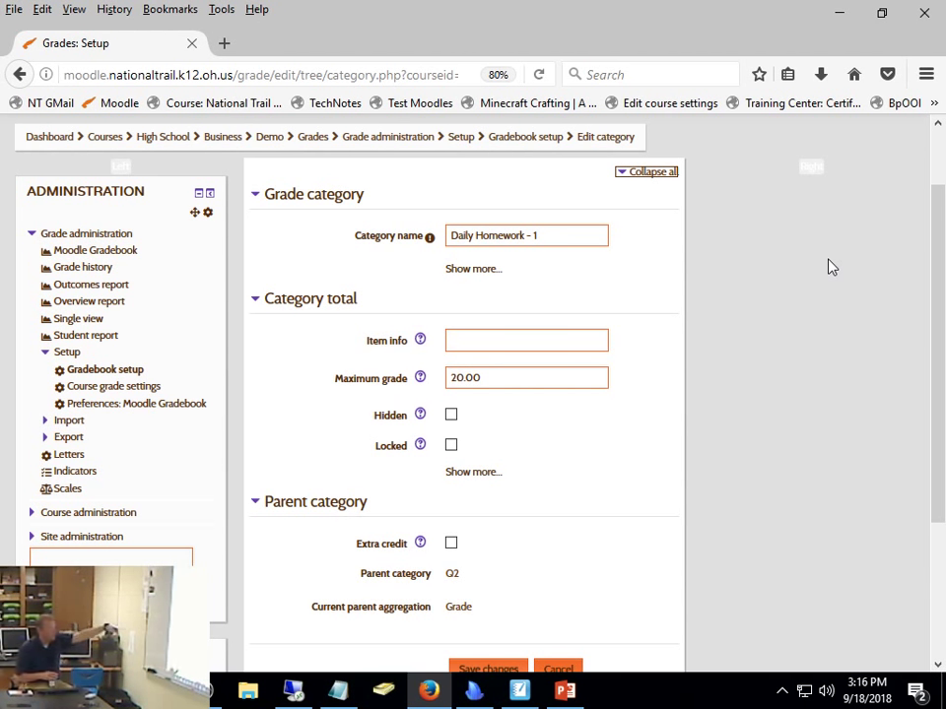
# Reveal the additional grade category and category total options for Daily Homework - 1.
pyautogui.click(466, 270)
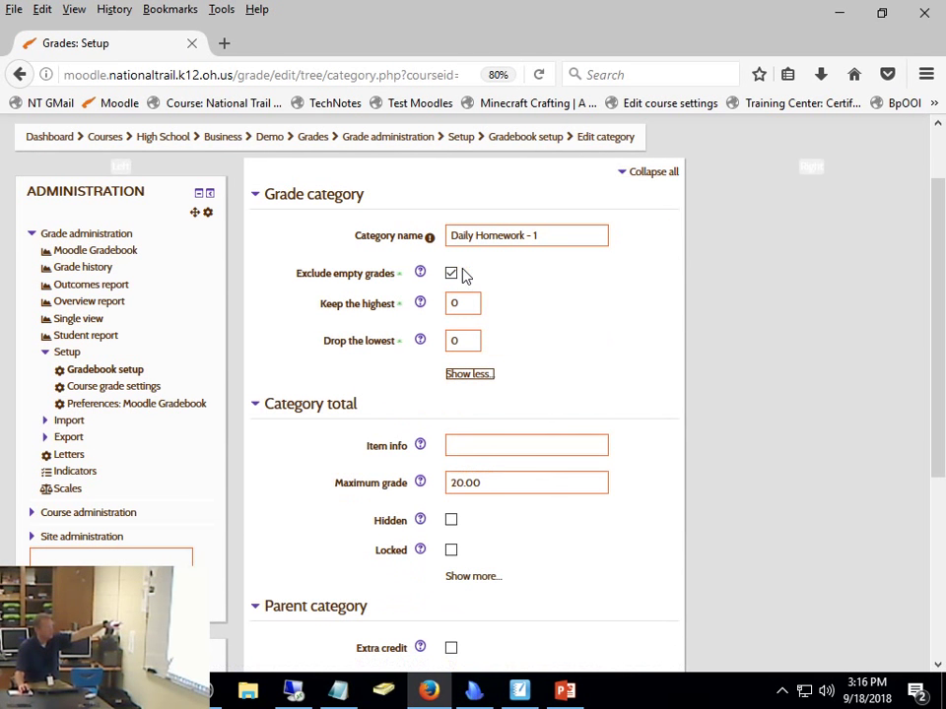
pyautogui.click(482, 579)
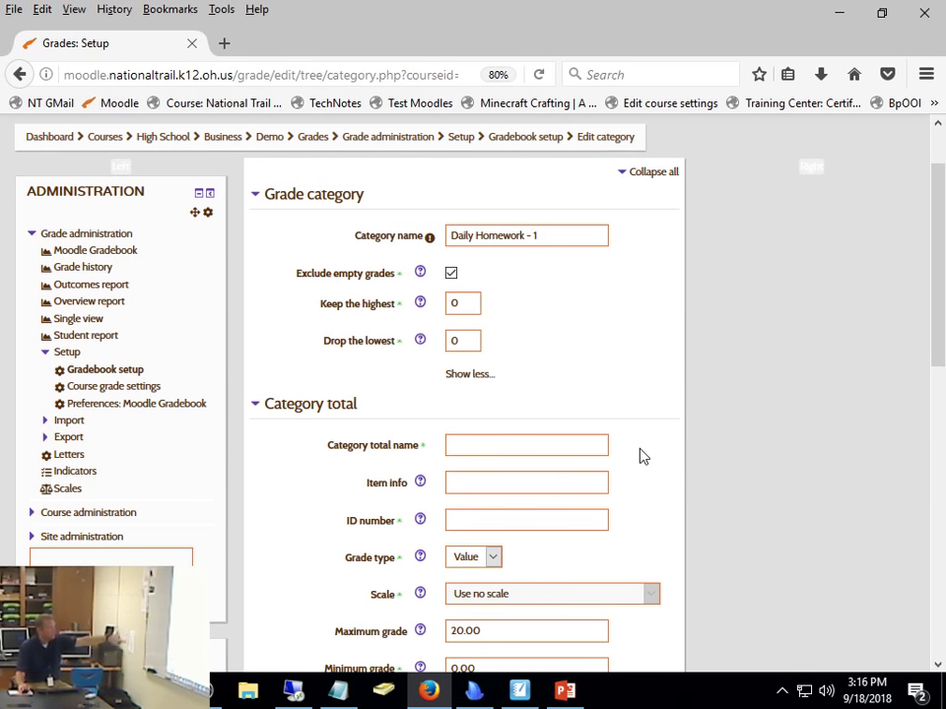
pyautogui.scroll(2, 630, 414)
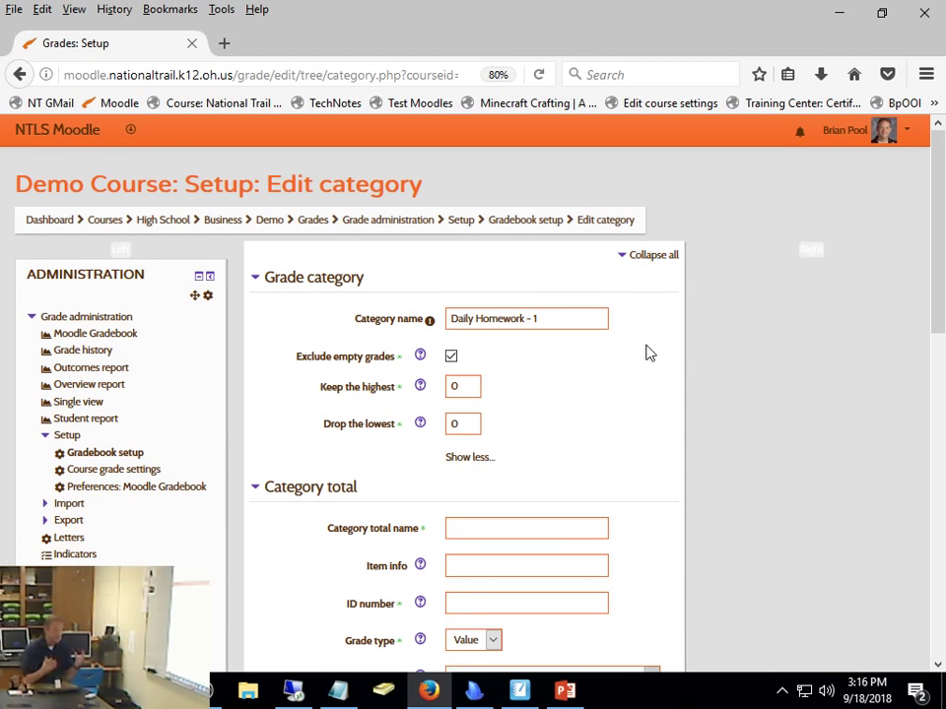
# Try dropping the 2 lowest grades in the Daily Homework - 1 category, and reset that value to 0.
pyautogui.doubleClick(472, 423)
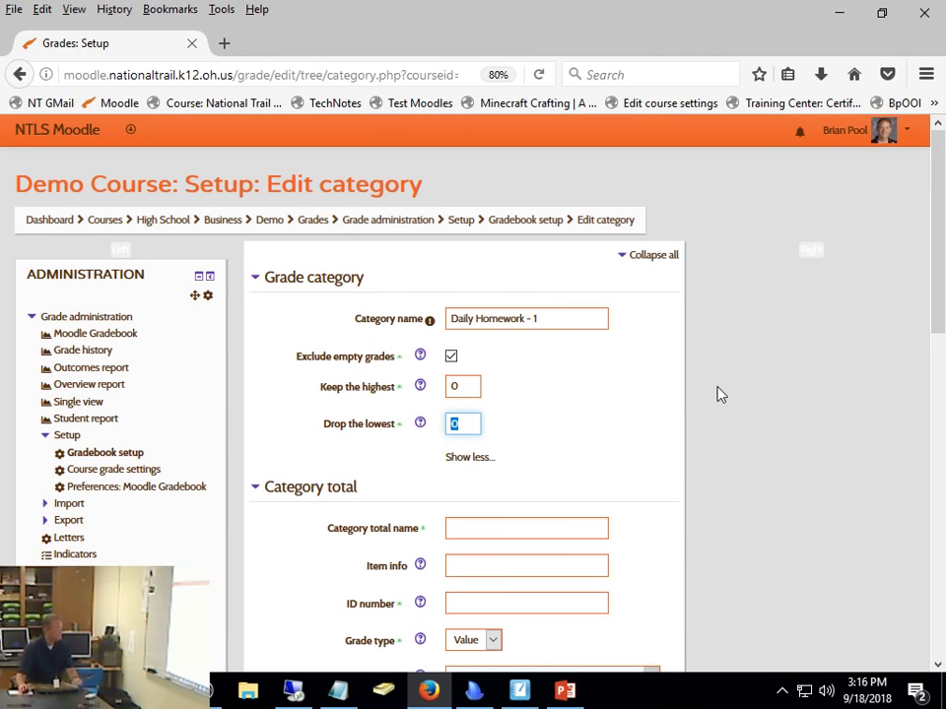
pyautogui.write('2')
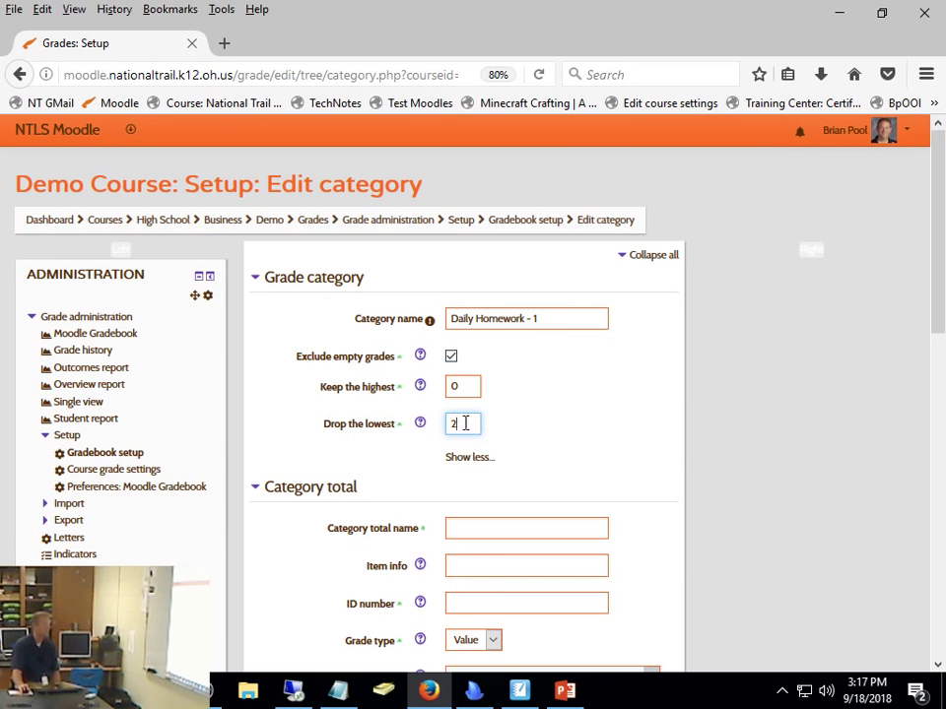
pyautogui.moveTo(466, 425); pyautogui.dragTo(394, 416)
pyautogui.write('0')
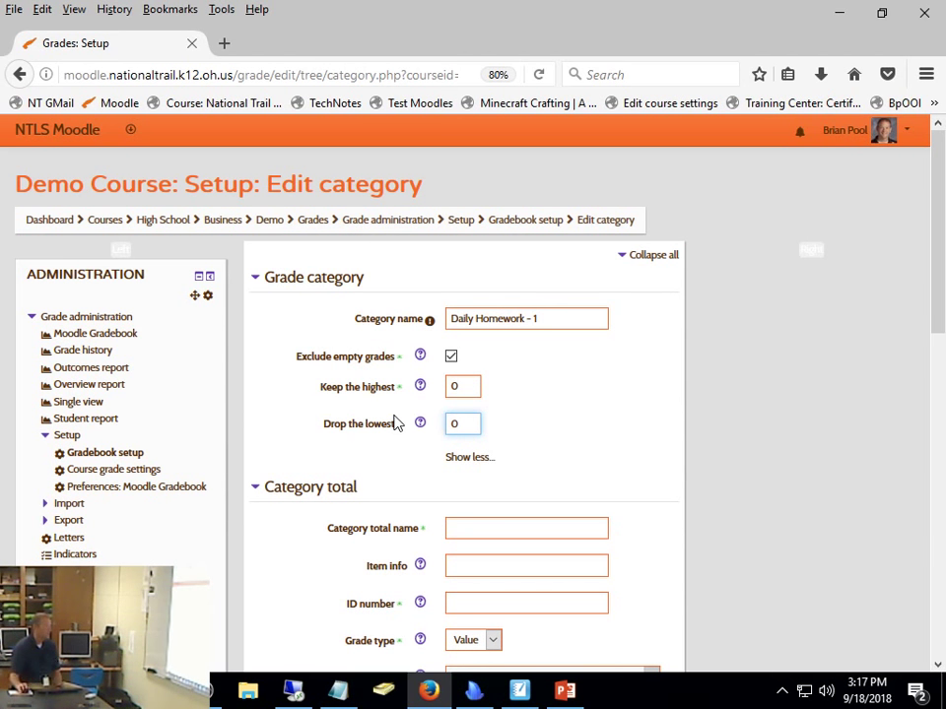
# Set the Daily Homework - 1 category to keep the 10 highest grades and save the changes.
pyautogui.doubleClick(461, 386)
pyautogui.write('10')
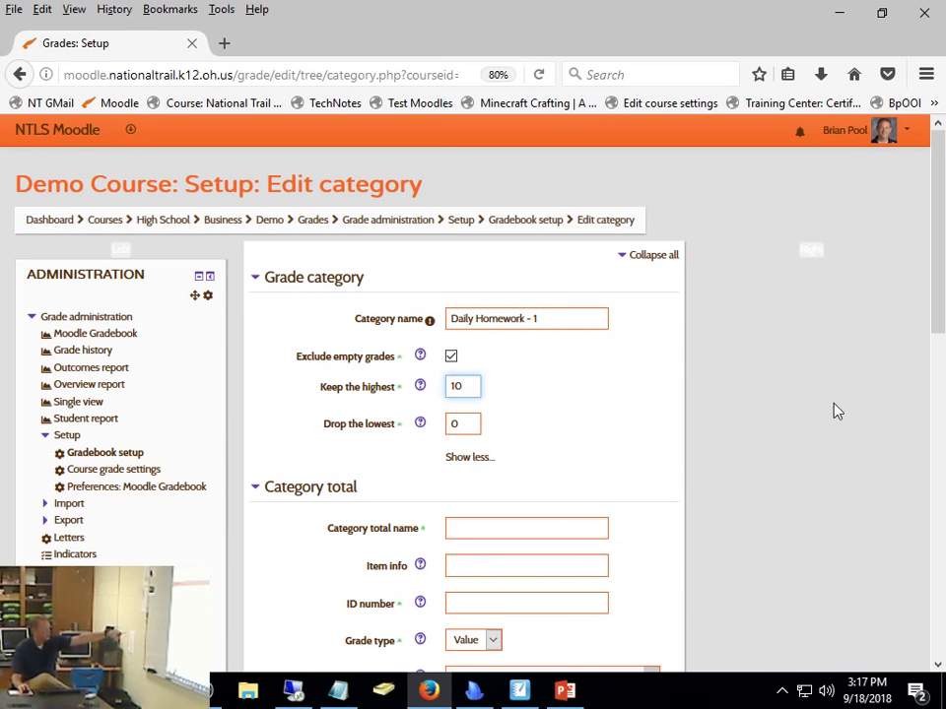
pyautogui.scroll(-5, 708, 280)
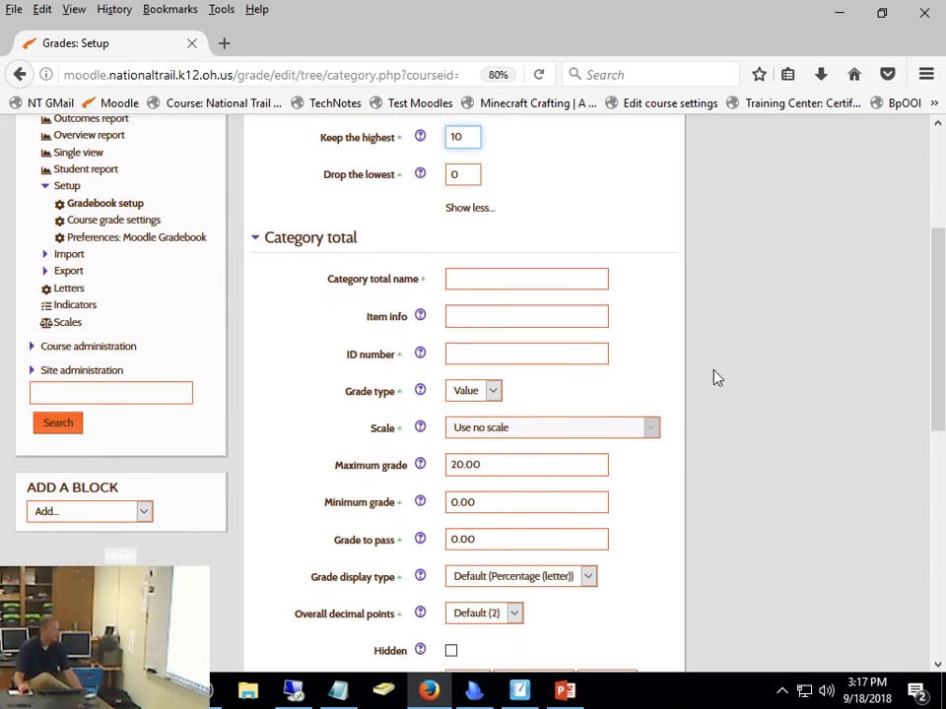
pyautogui.scroll(-7, 715, 379)
pyautogui.scroll(-5, 561, 626)
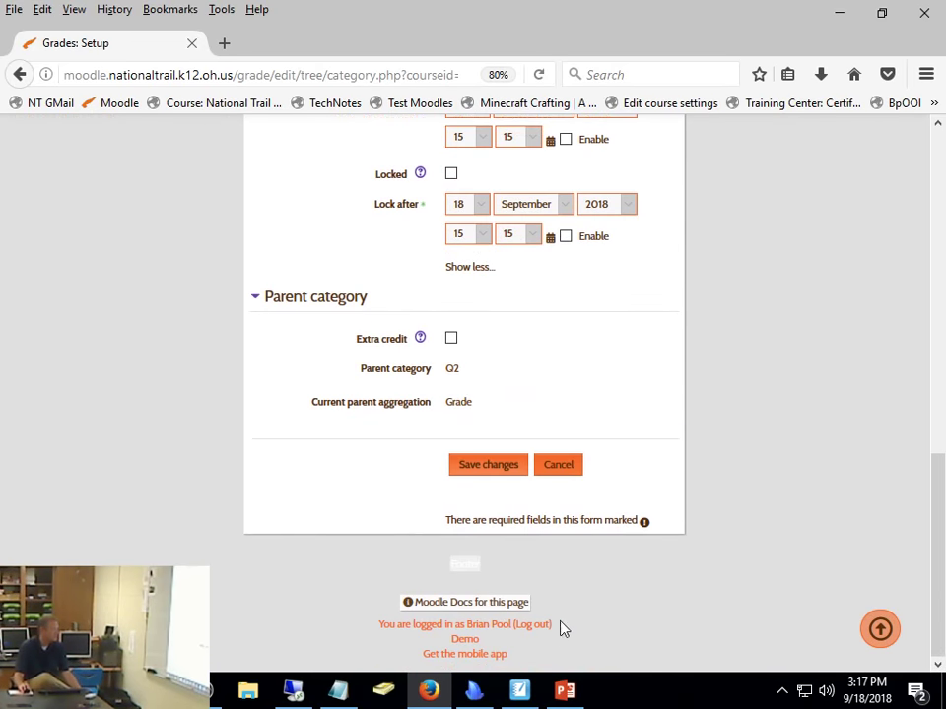
pyautogui.click(489, 467)
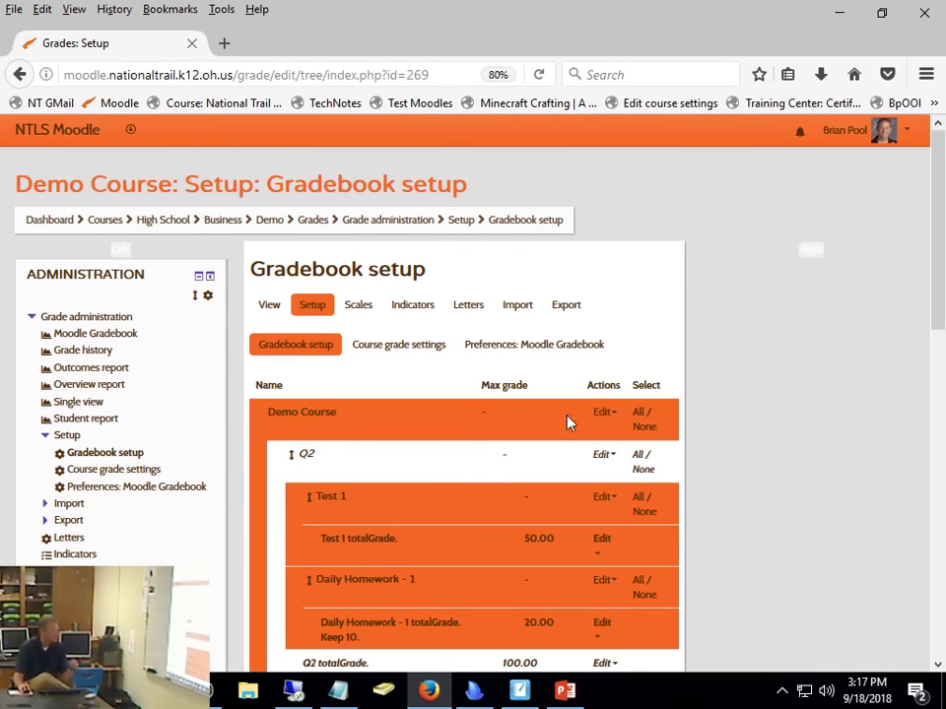
# View the student report for the first individual student in the user list.
pyautogui.scroll(-3, 652, 380)
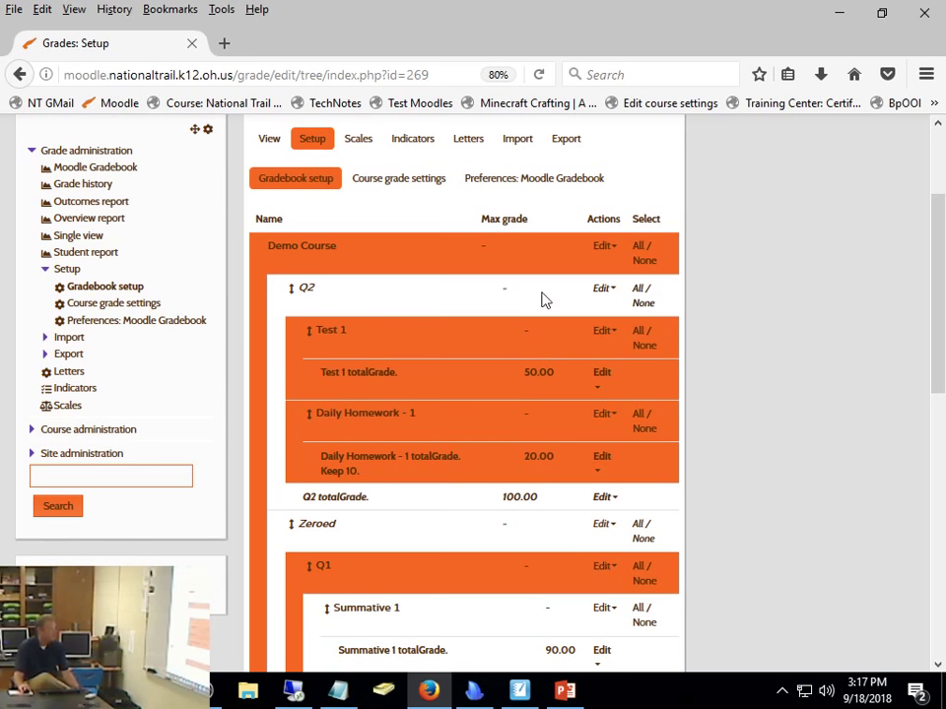
pyautogui.click(262, 140)
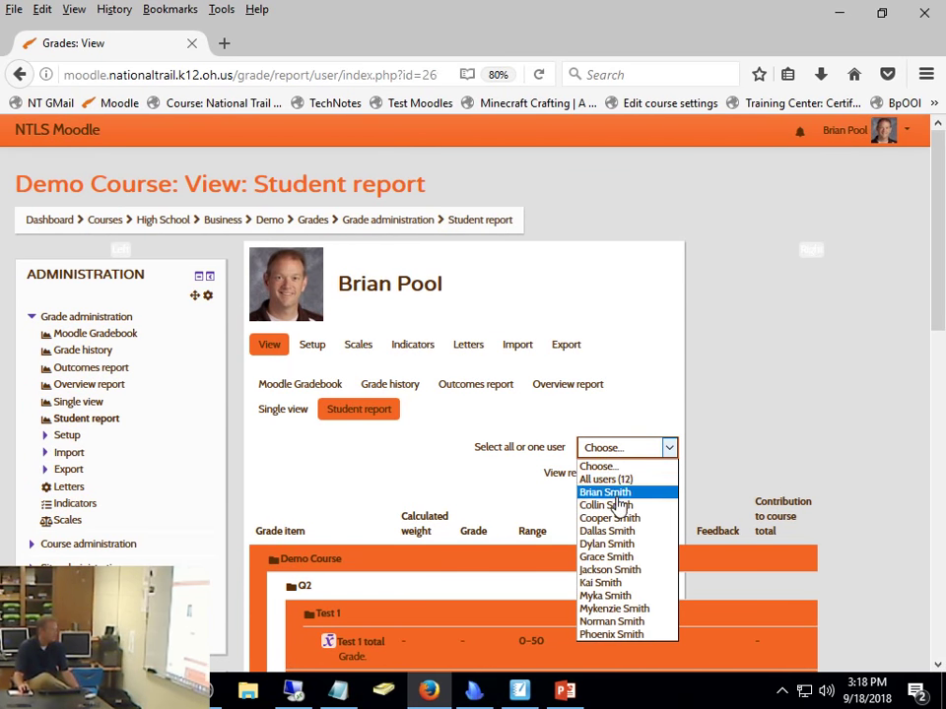
pyautogui.click(616, 492)
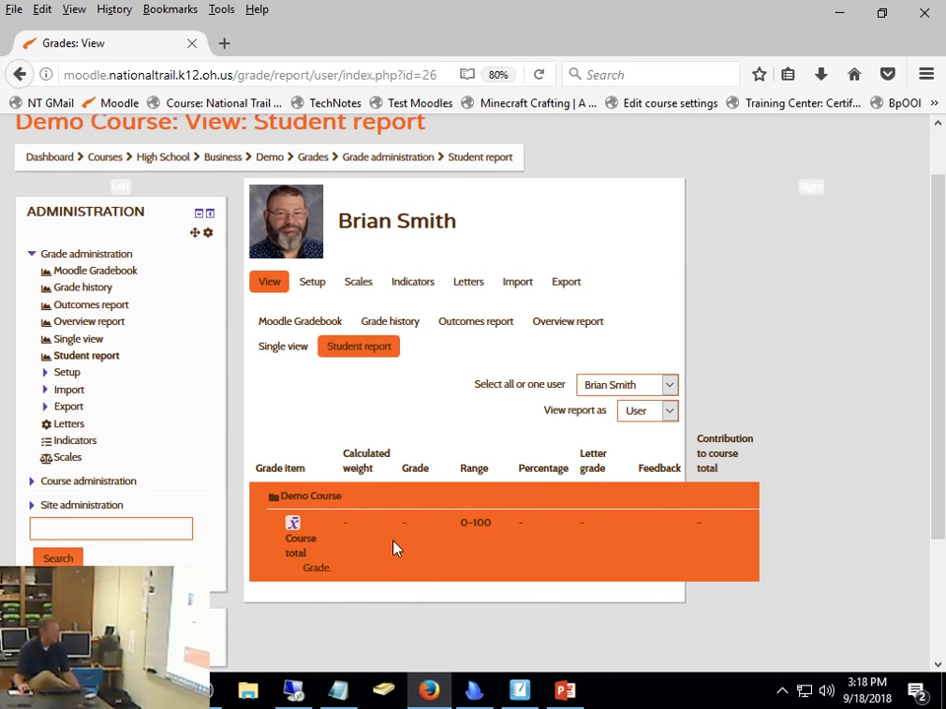
pyautogui.scroll(1, 393, 549)
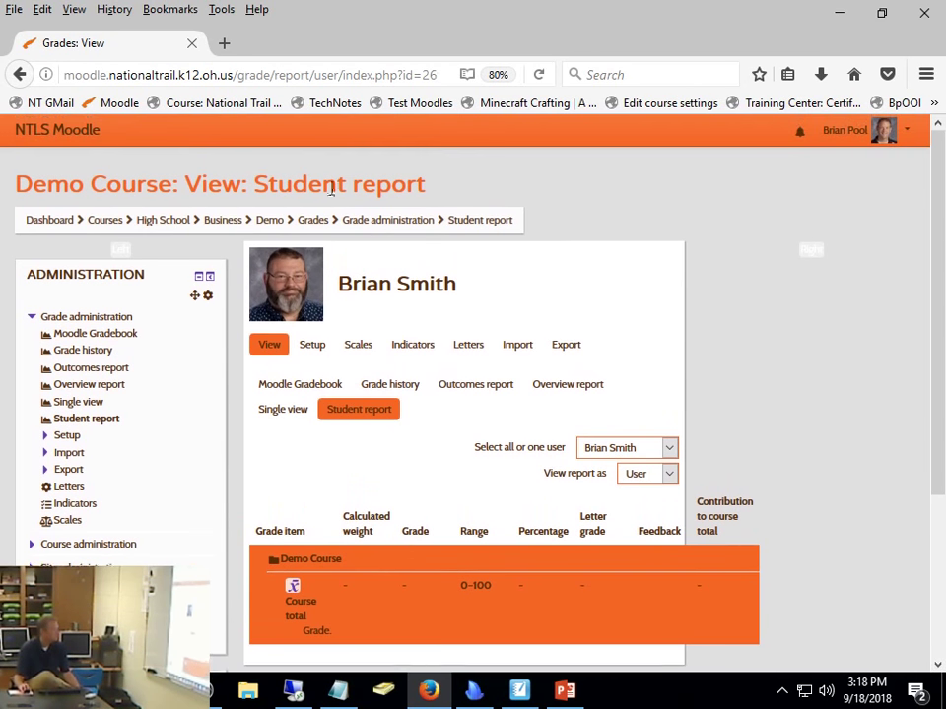
# Return to the gradebook setup and unhide the Q2 category.
pyautogui.click(313, 346)
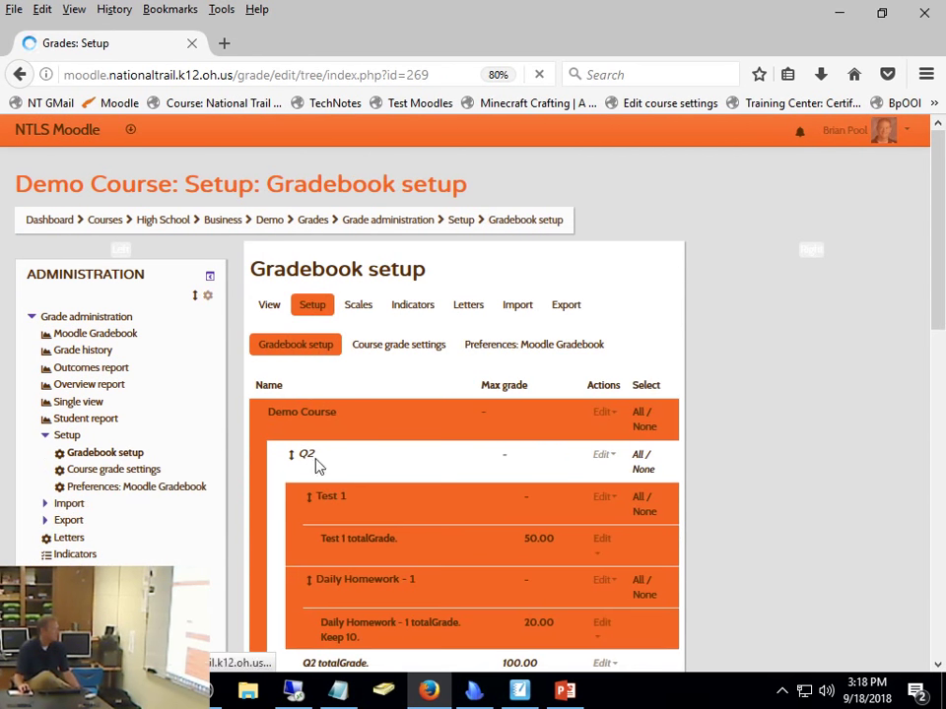
pyautogui.scroll(-3, 556, 454)
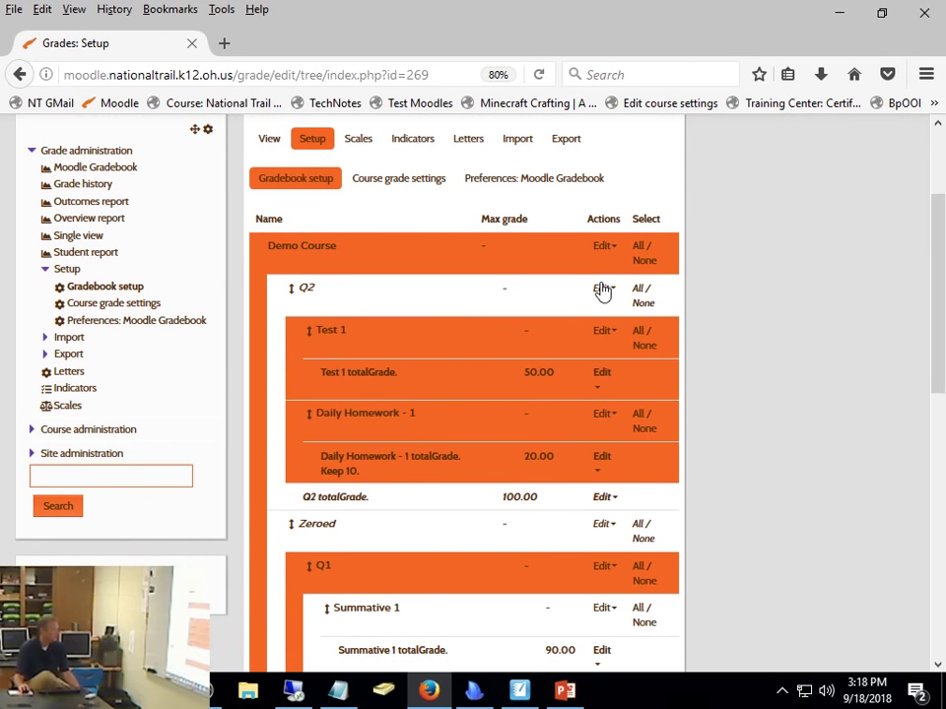
pyautogui.click(602, 291)
pyautogui.click(606, 395)
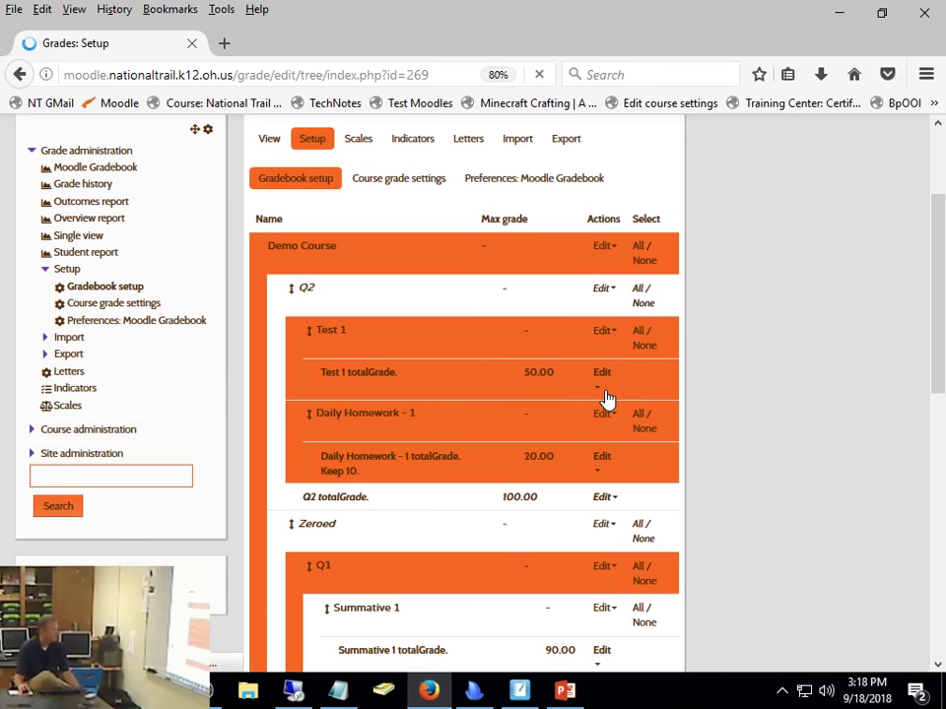
pyautogui.scroll(-4, 525, 517)
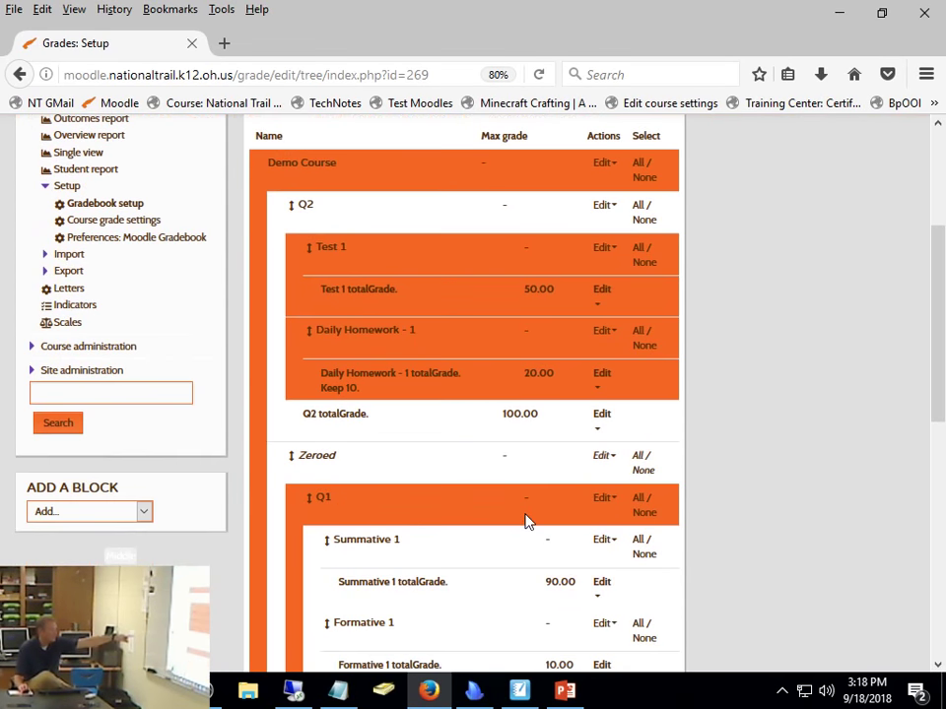
pyautogui.scroll(2, 527, 521)
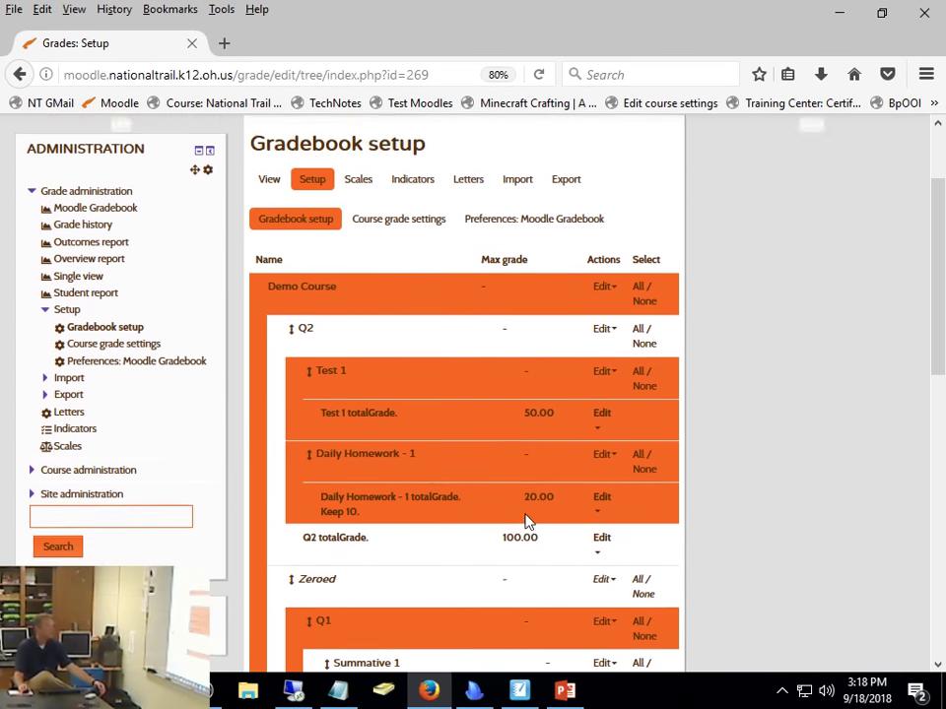
pyautogui.scroll(-10, 527, 521)
pyautogui.scroll(-4, 527, 521)
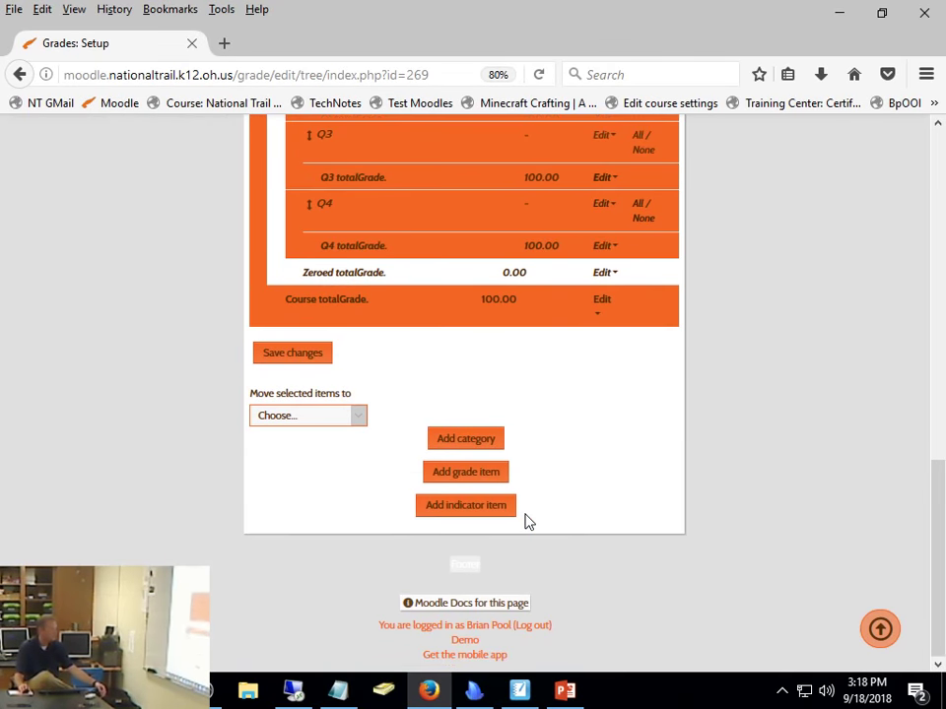
# Reopen the student report for the same student and examine the Q2 categories and their grade ranges.
pyautogui.scroll(16, 527, 521)
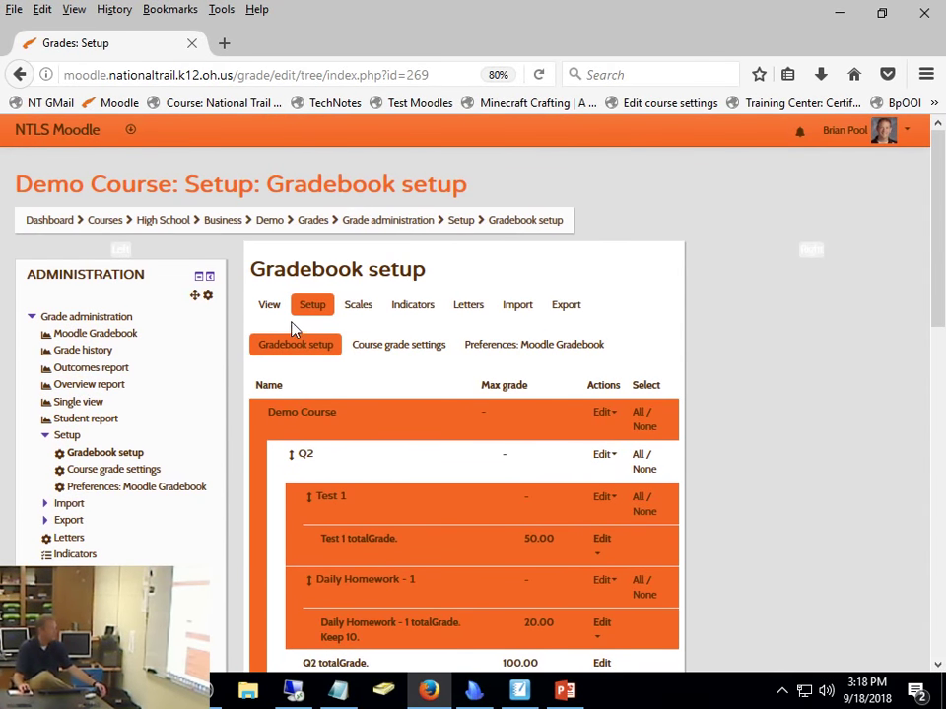
pyautogui.click(266, 306)
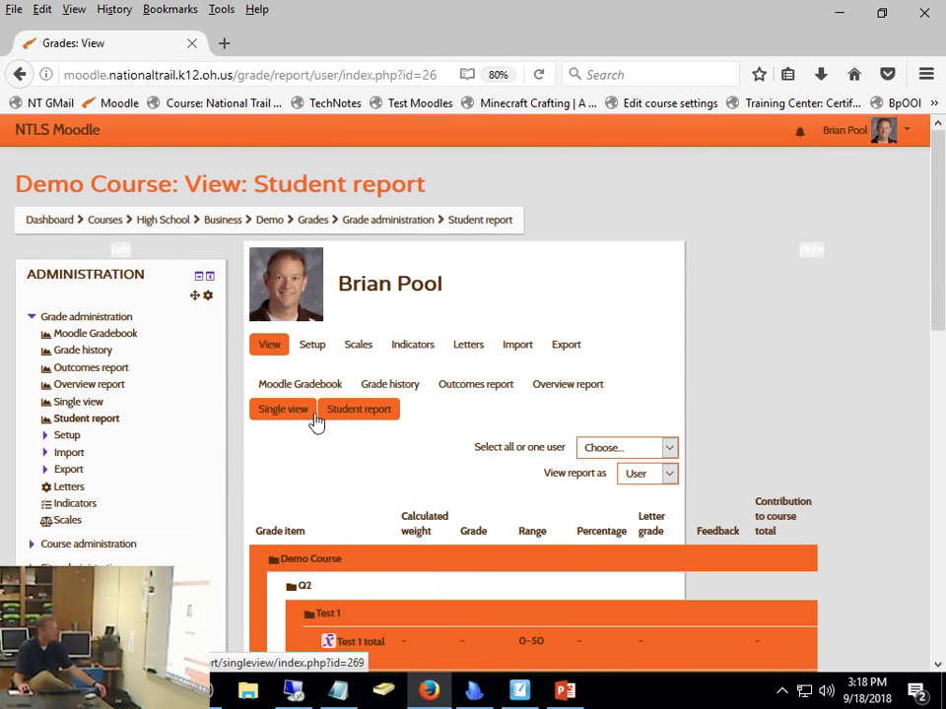
pyautogui.click(627, 447)
pyautogui.click(603, 489)
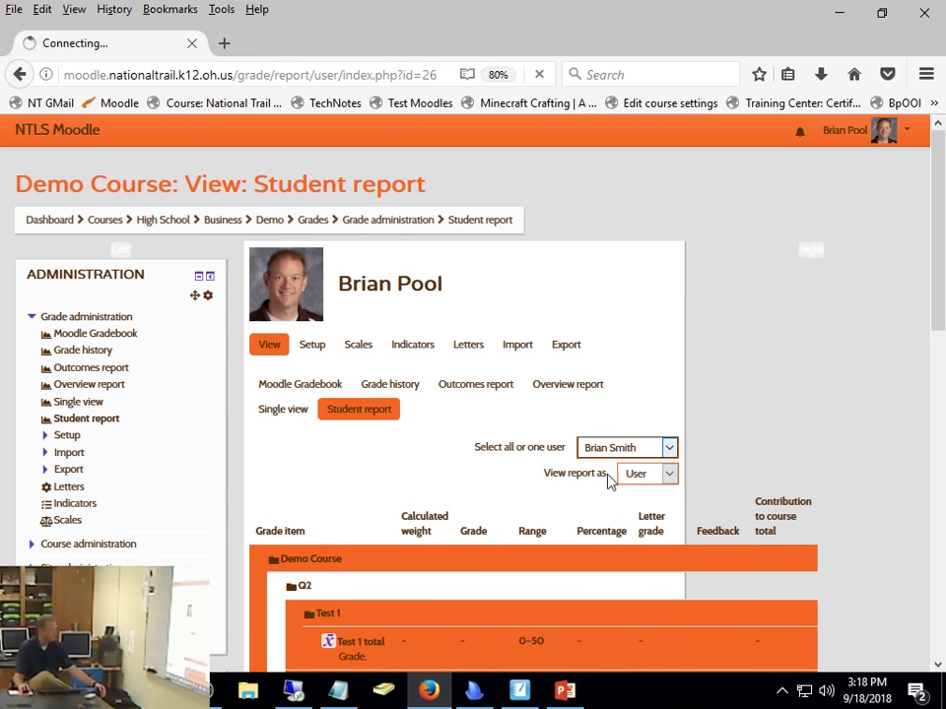
pyautogui.scroll(-5, 637, 390)
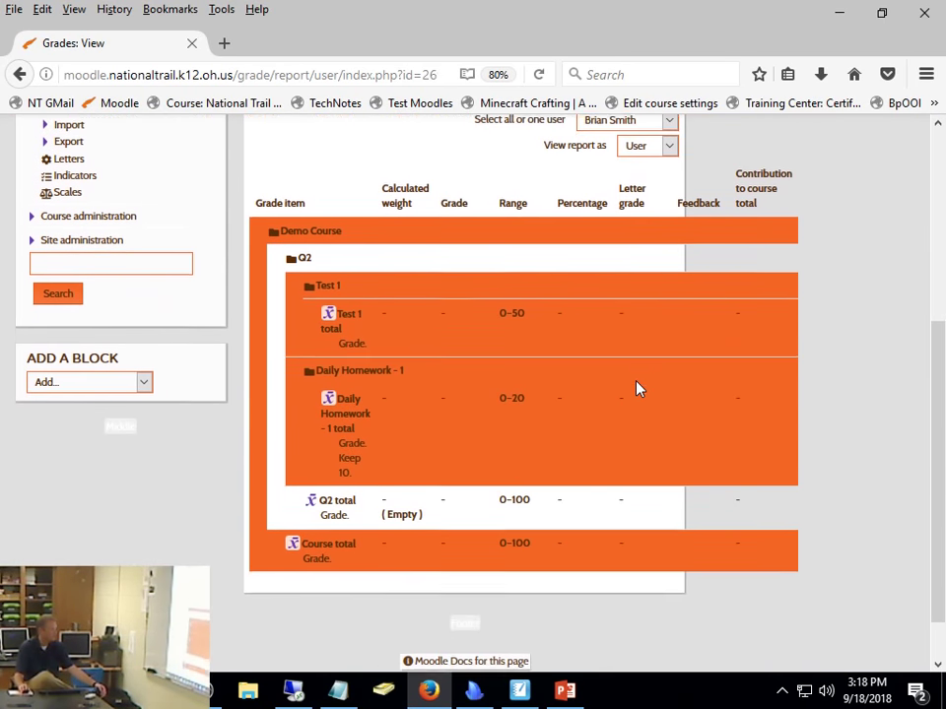
pyautogui.scroll(-1, 636, 389)
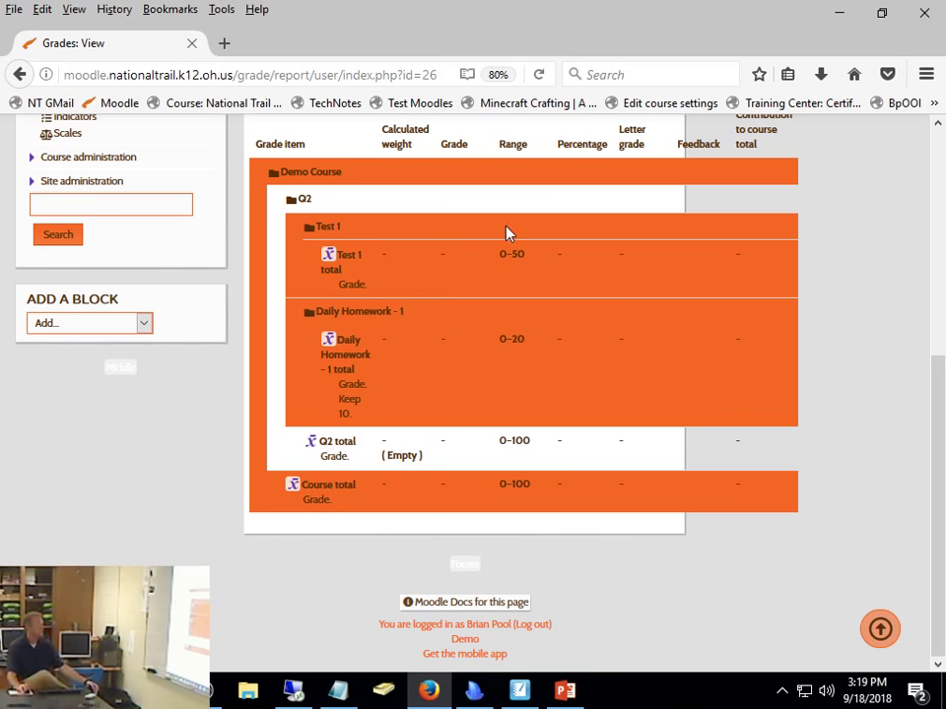
# Return to the gradebook setup and start a new grade category named "Extra Credit - 1".
pyautogui.scroll(5, 505, 234)
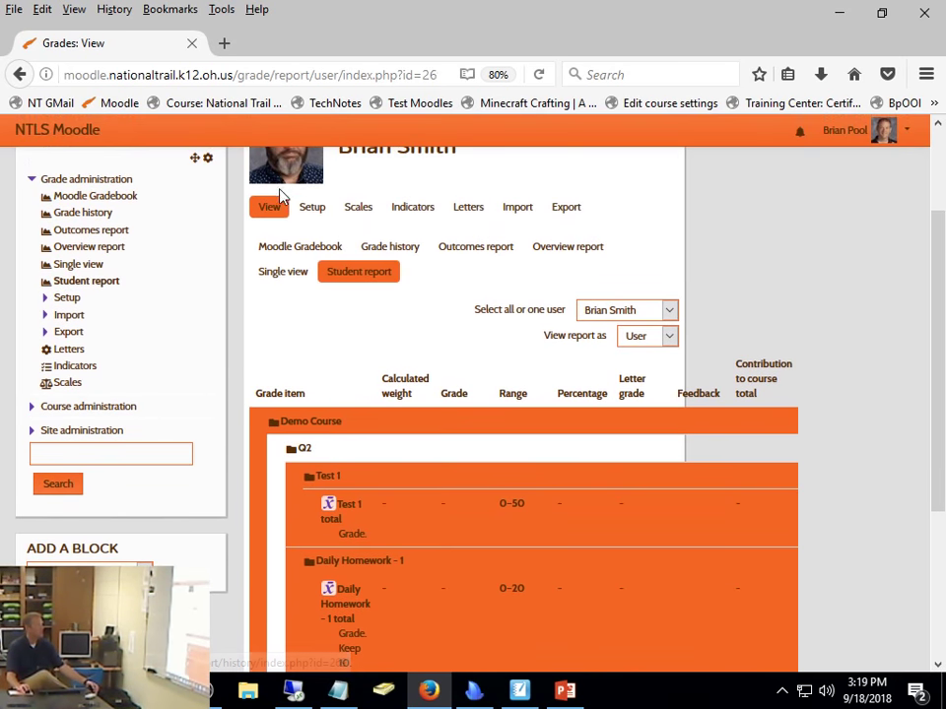
pyautogui.click(313, 207)
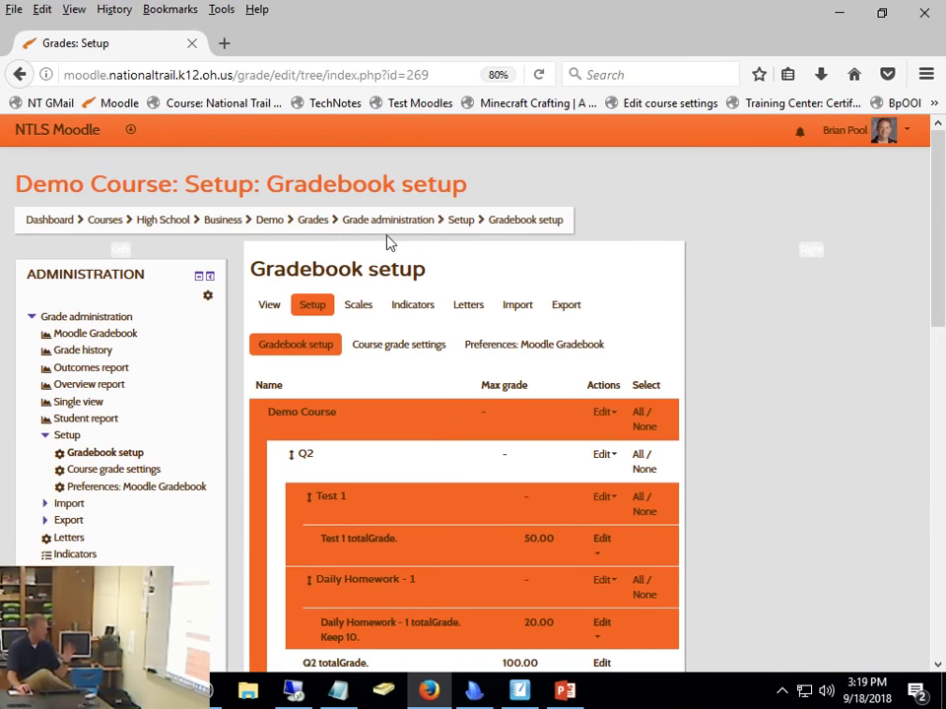
pyautogui.scroll(-8, 778, 233)
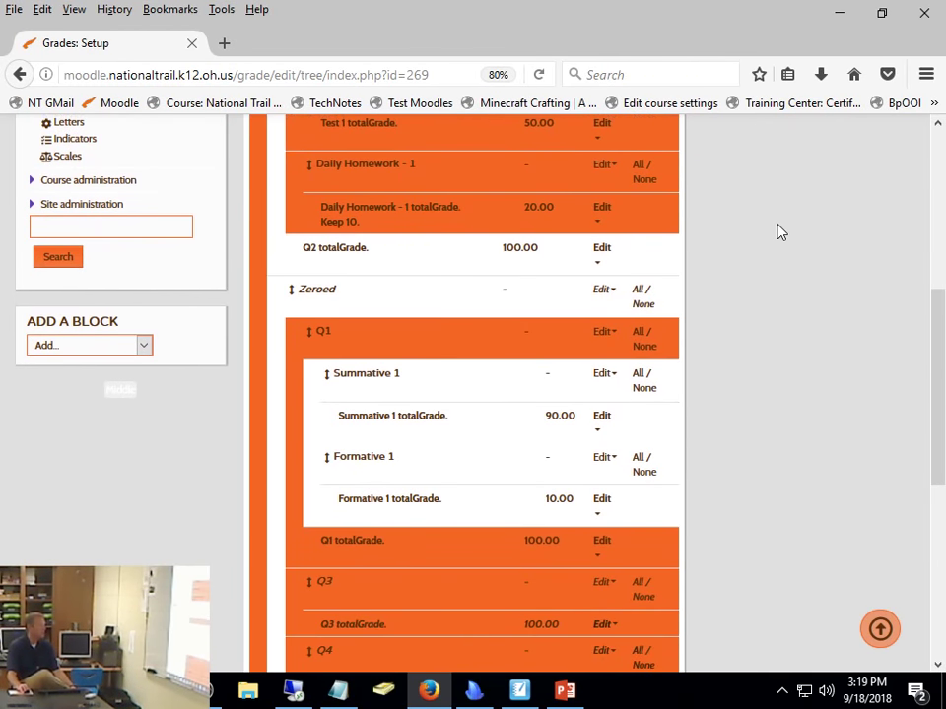
pyautogui.scroll(2, 778, 232)
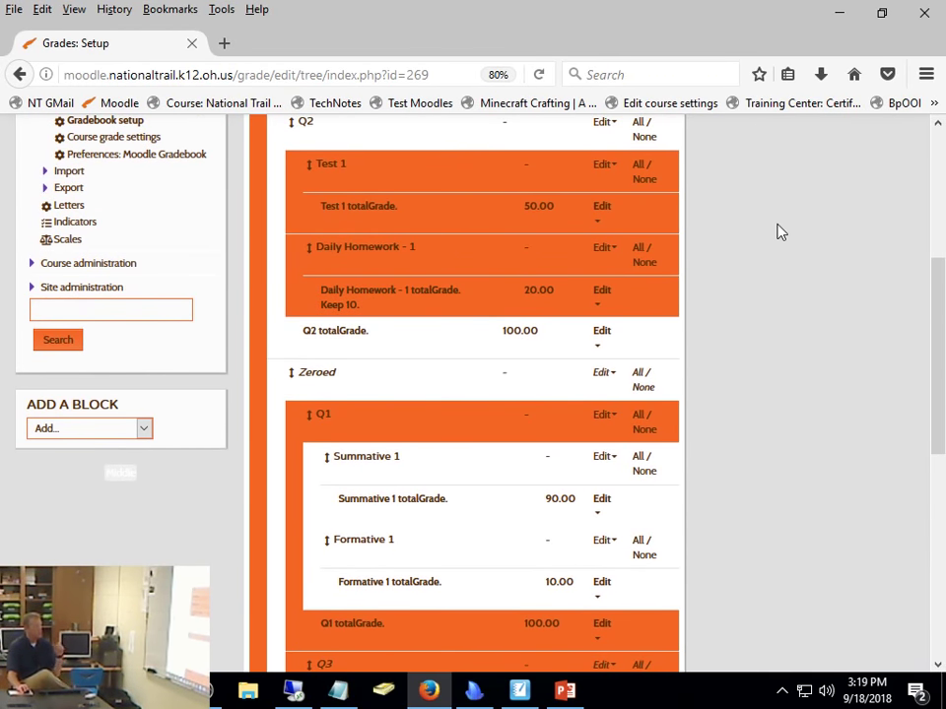
pyautogui.scroll(-10, 737, 314)
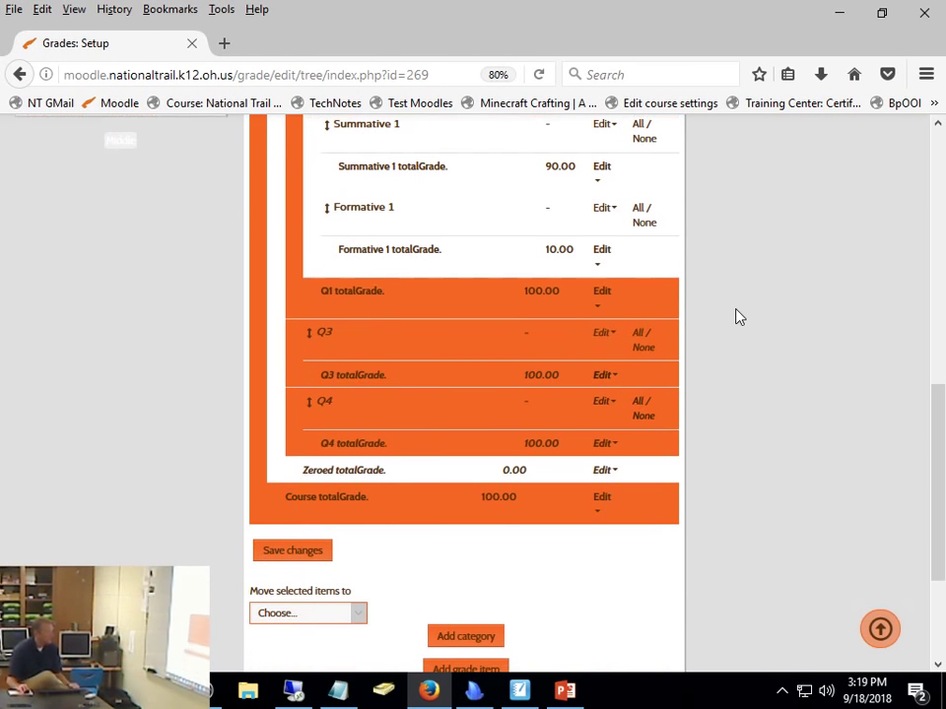
pyautogui.click(487, 444)
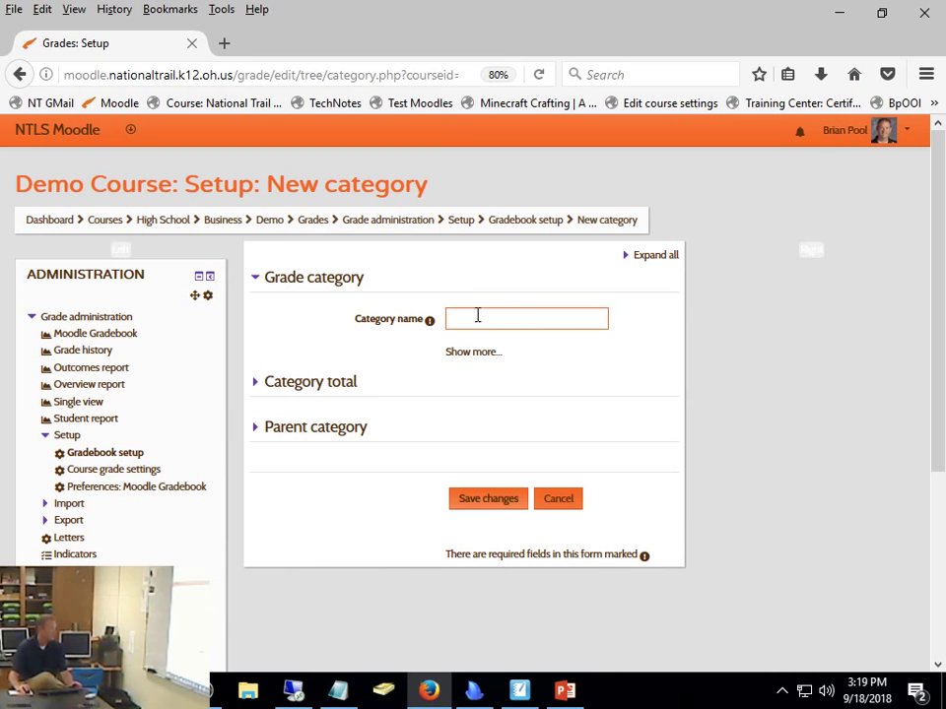
pyautogui.click(477, 315)
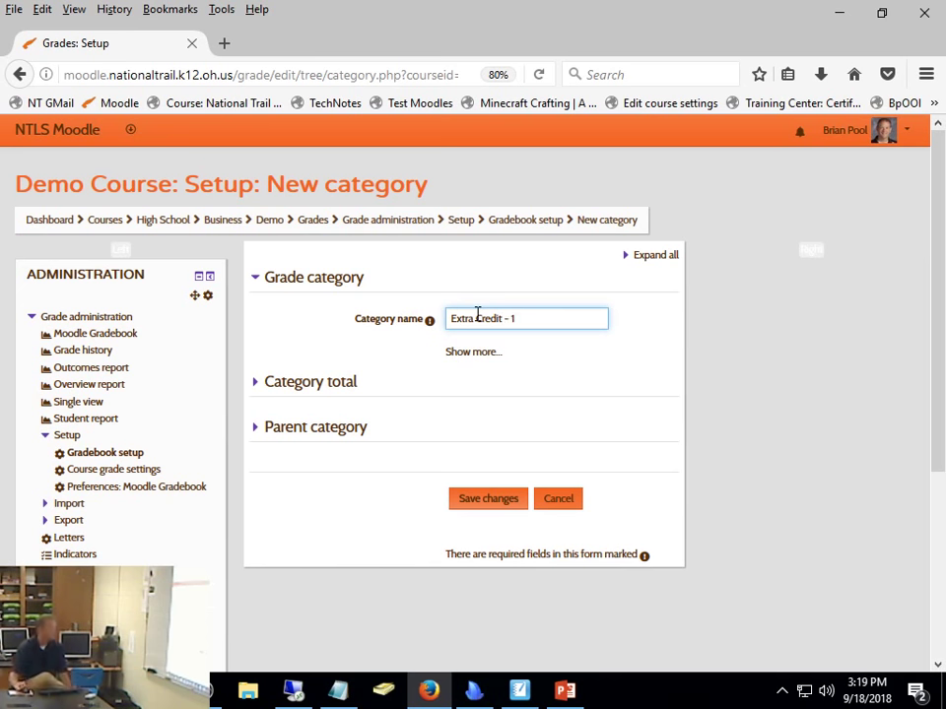
# Expand every section of the new category form and examine the full grade category and category total options.
pyautogui.click(677, 256)
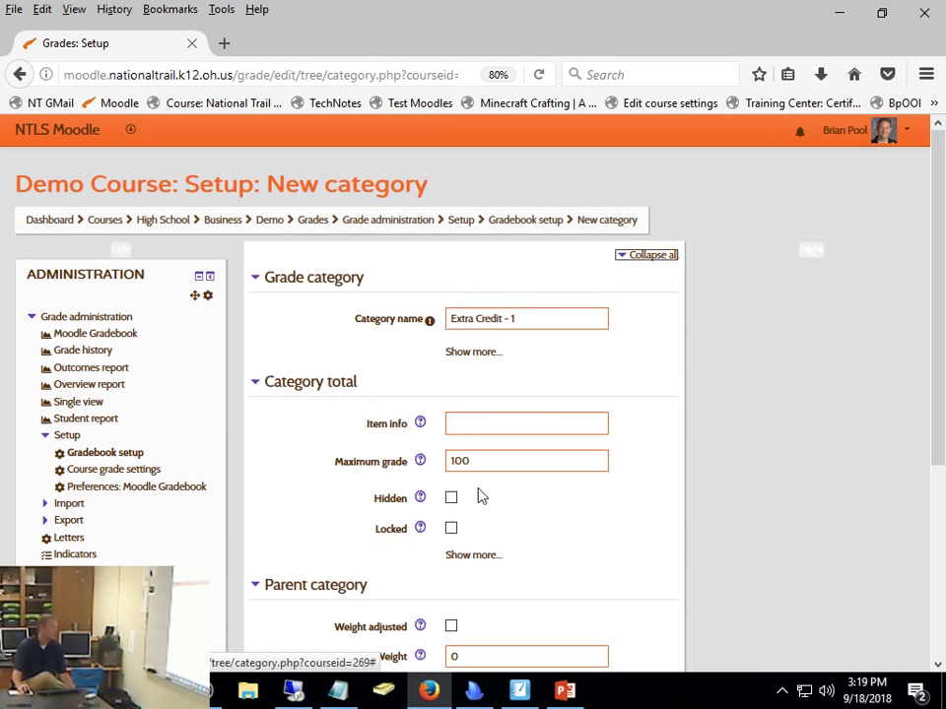
pyautogui.scroll(-3, 483, 420)
pyautogui.click(471, 392)
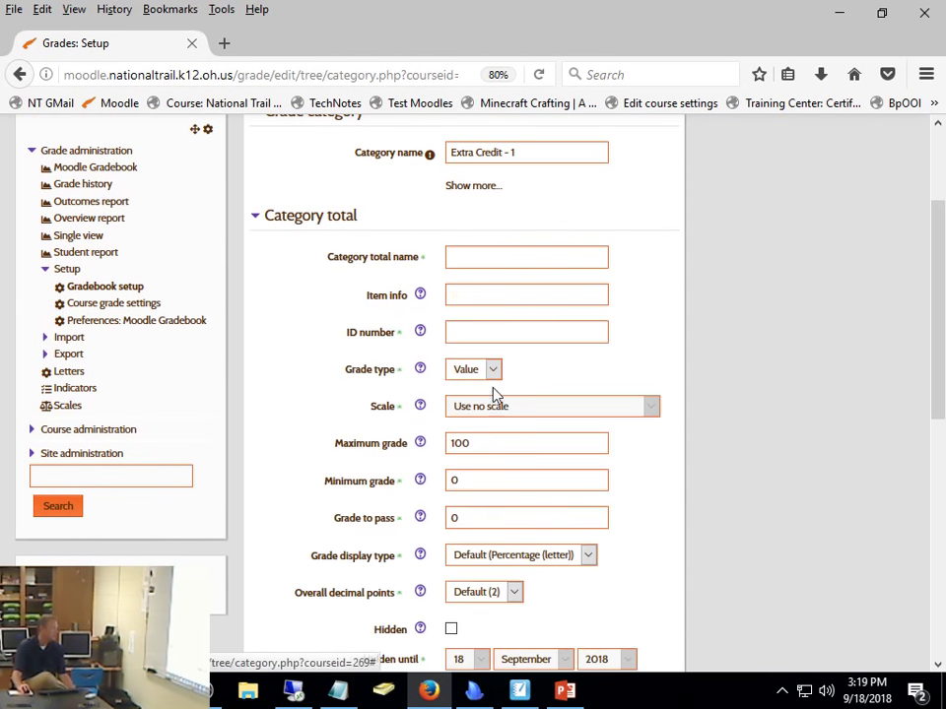
pyautogui.scroll(-6, 612, 384)
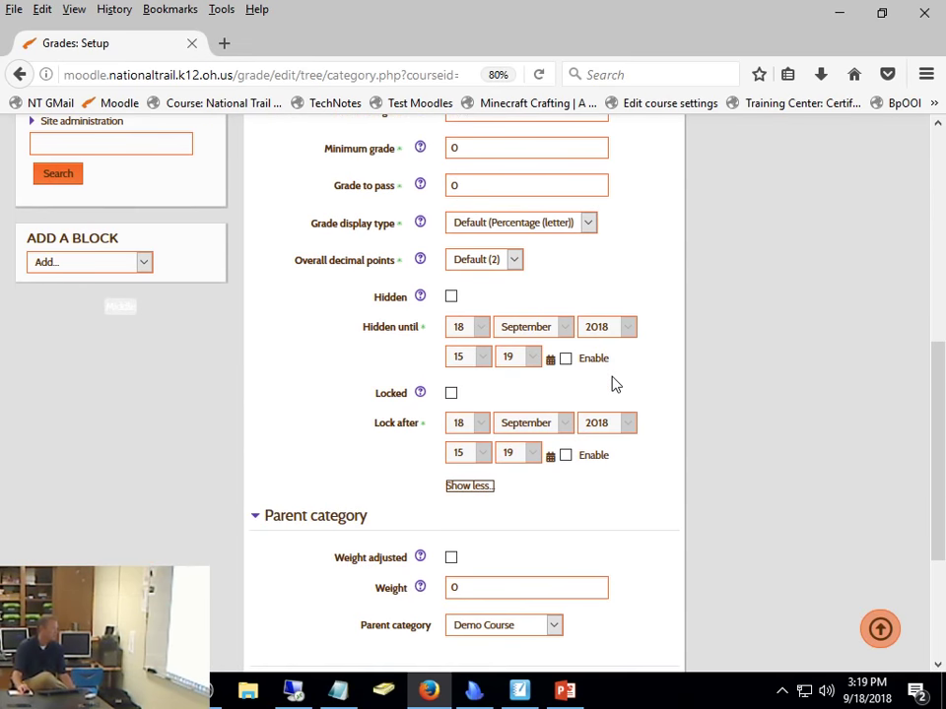
pyautogui.scroll(8, 612, 383)
pyautogui.click(479, 270)
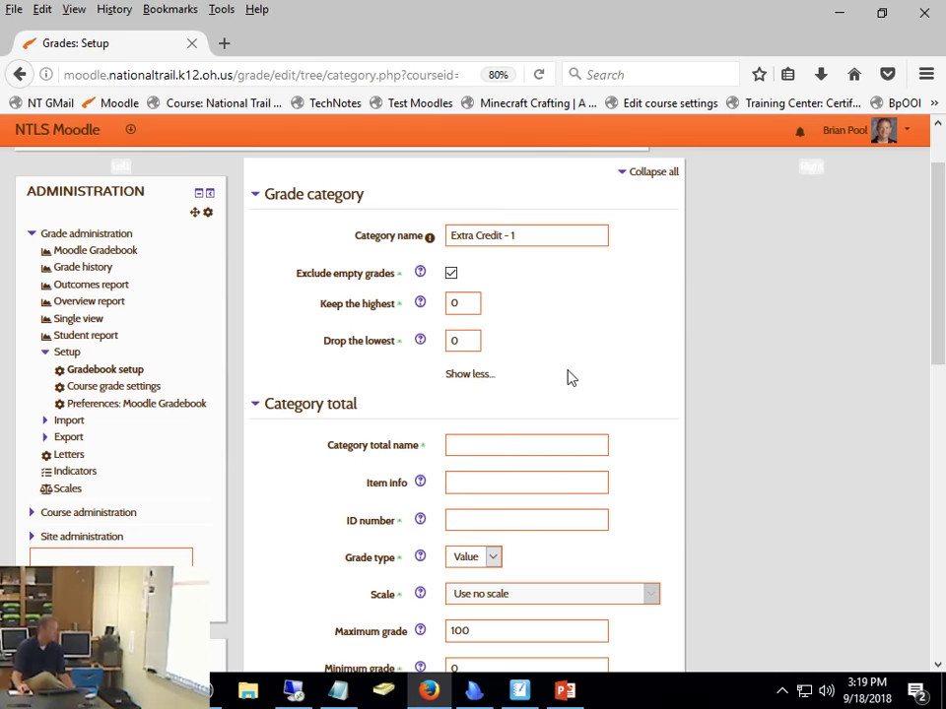
pyautogui.scroll(-9, 568, 377)
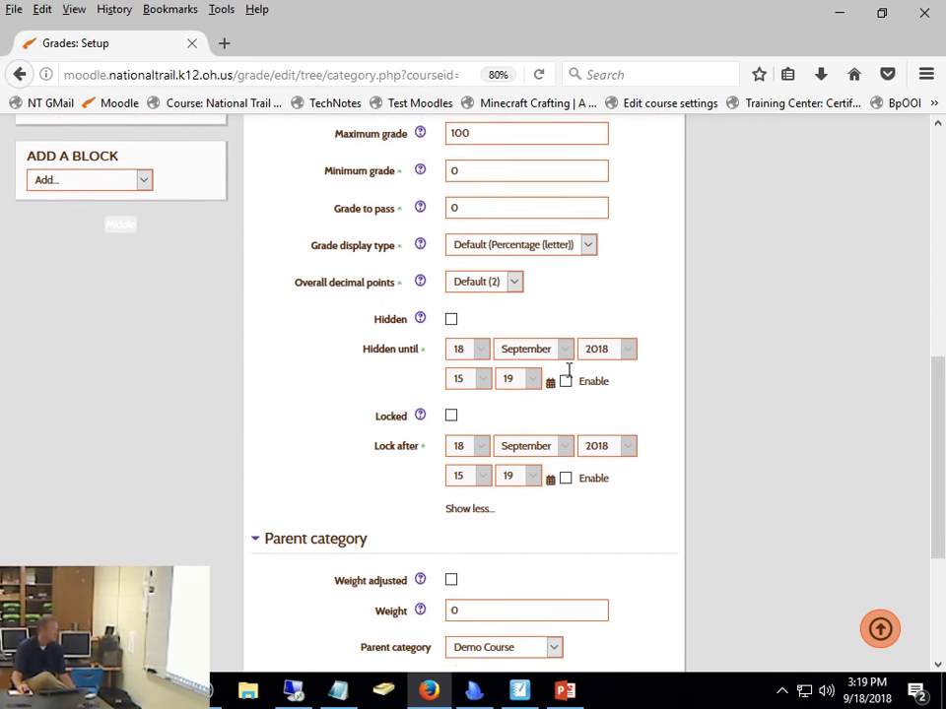
pyautogui.scroll(-5, 569, 370)
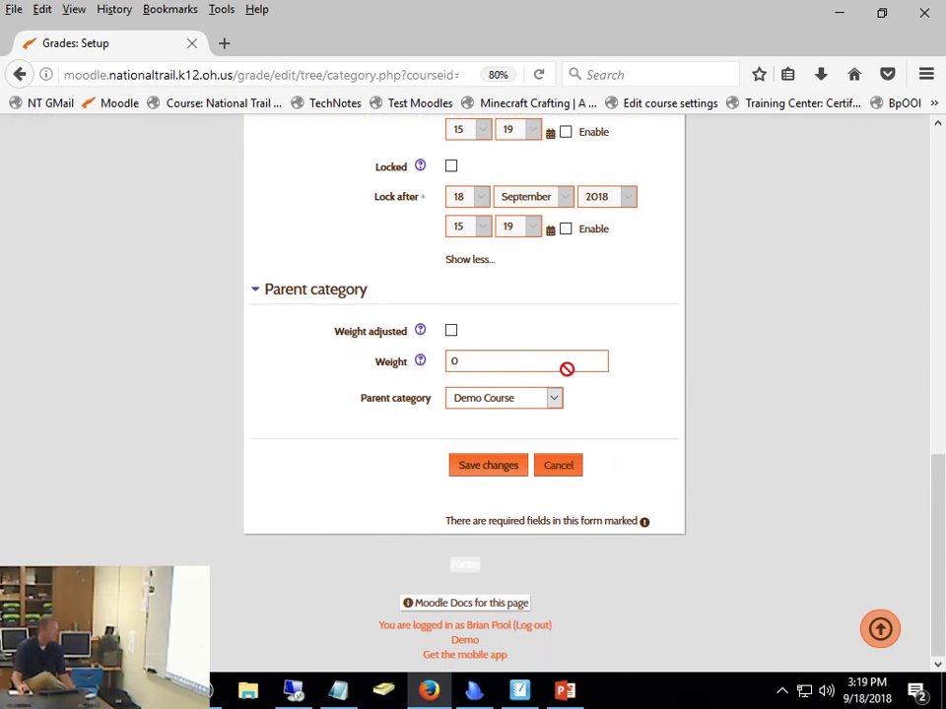
# Set the parent category of the new Extra Credit - 1 category to Q2.
pyautogui.click(457, 397)
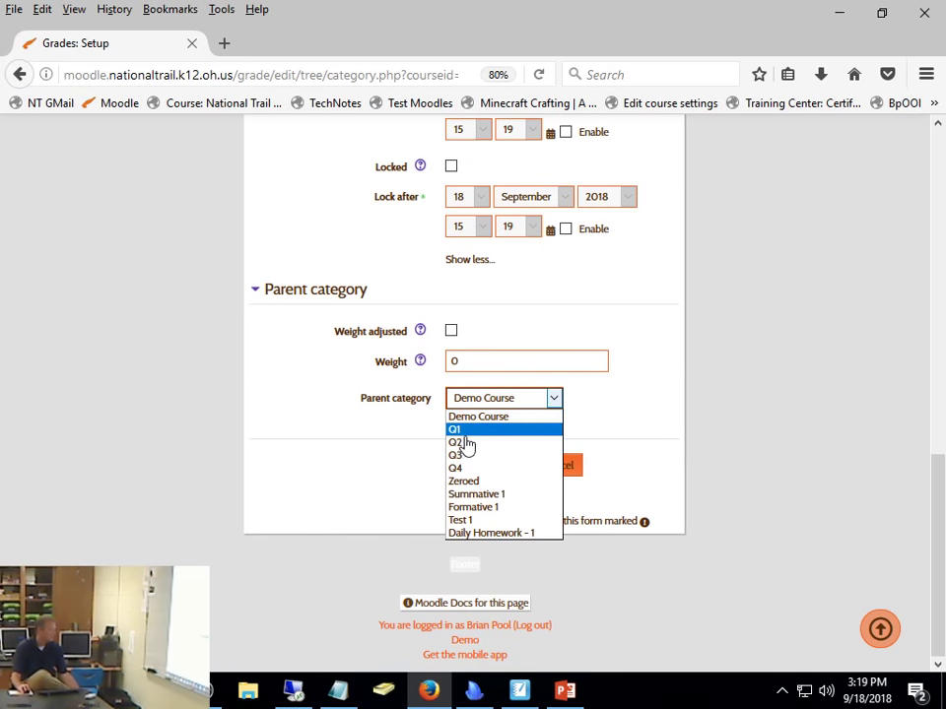
pyautogui.click(469, 434)
pyautogui.click(492, 399)
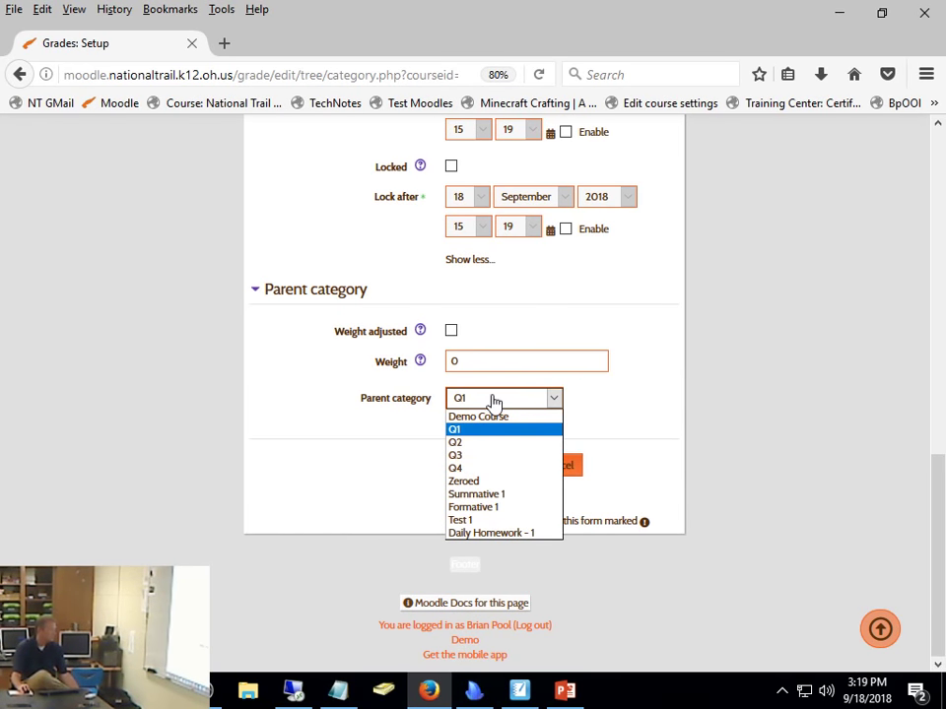
pyautogui.click(724, 452)
pyautogui.click(484, 399)
pyautogui.click(469, 443)
# Examine the new category's empty-grade, keep-highest and drop-lowest options, and reduce the form to its basic settings.
pyautogui.scroll(5, 743, 470)
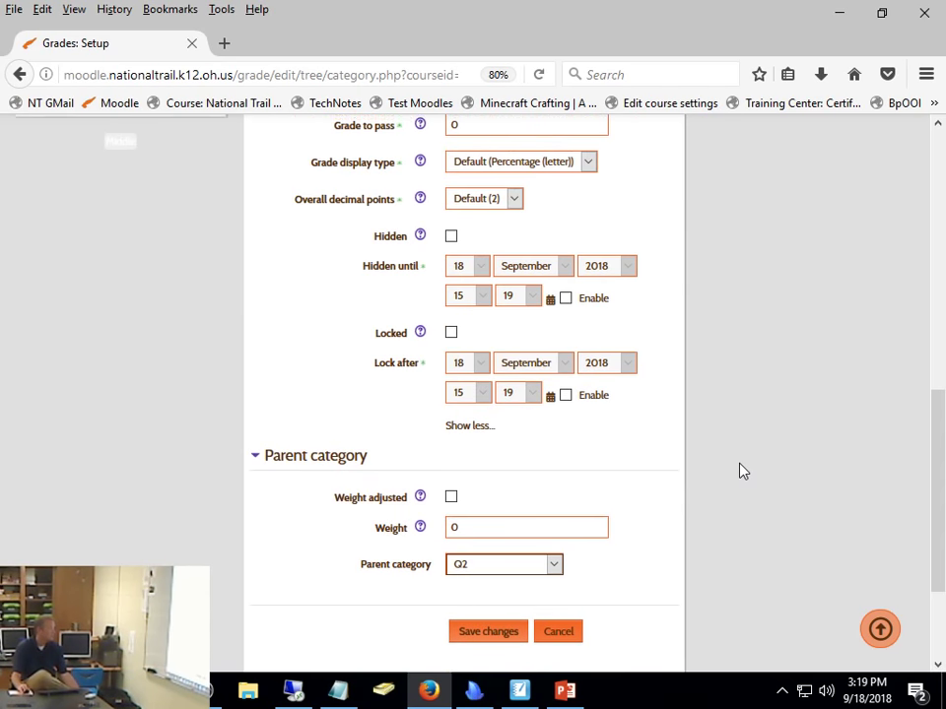
pyautogui.scroll(6, 742, 470)
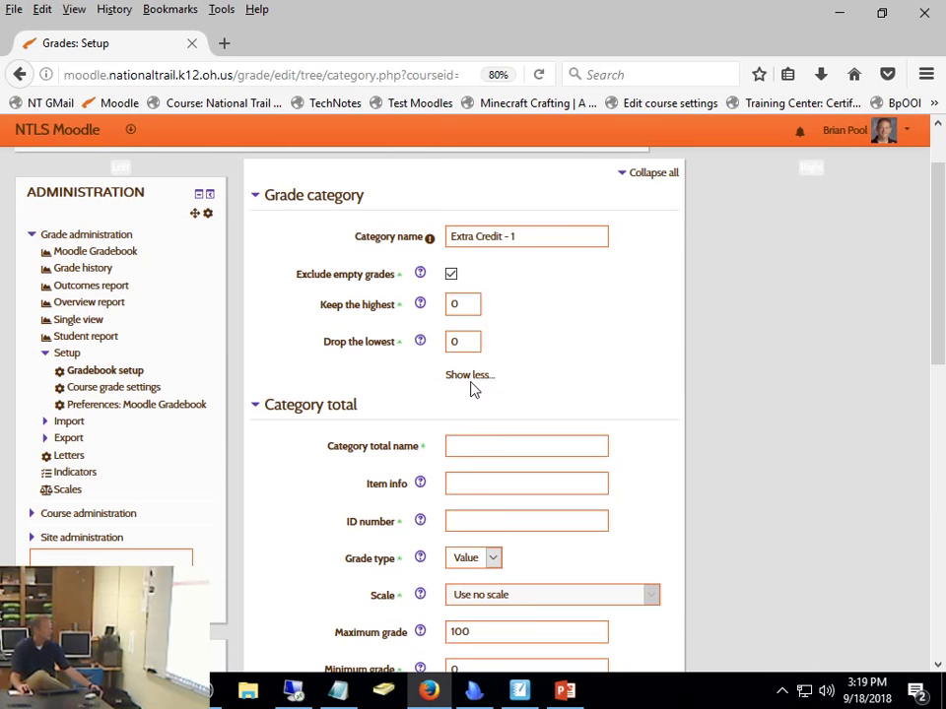
pyautogui.click(470, 376)
pyautogui.click(477, 273)
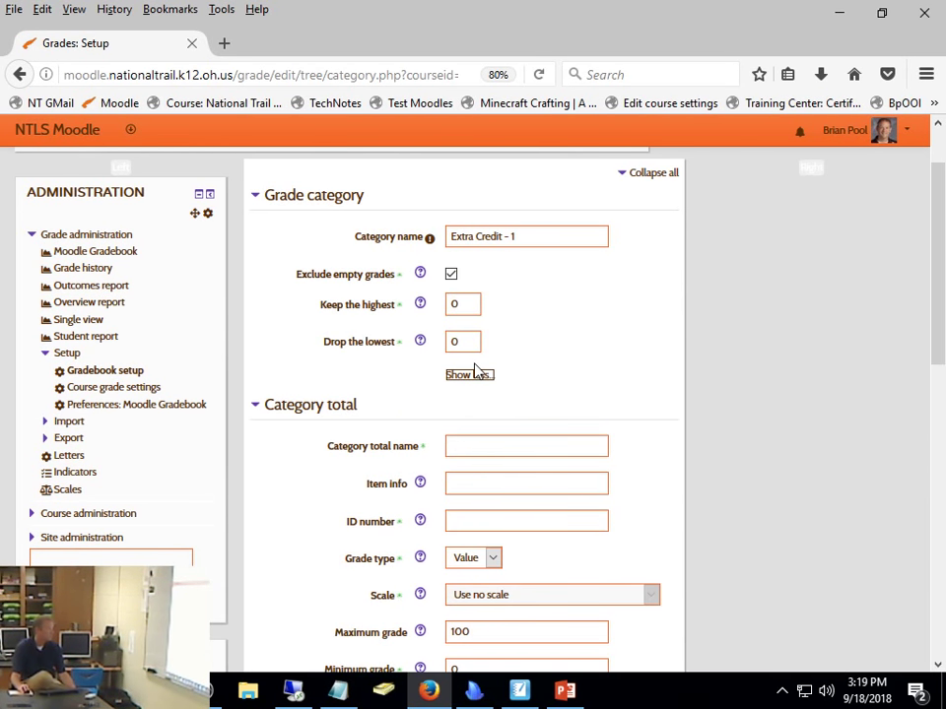
pyautogui.scroll(-7, 478, 370)
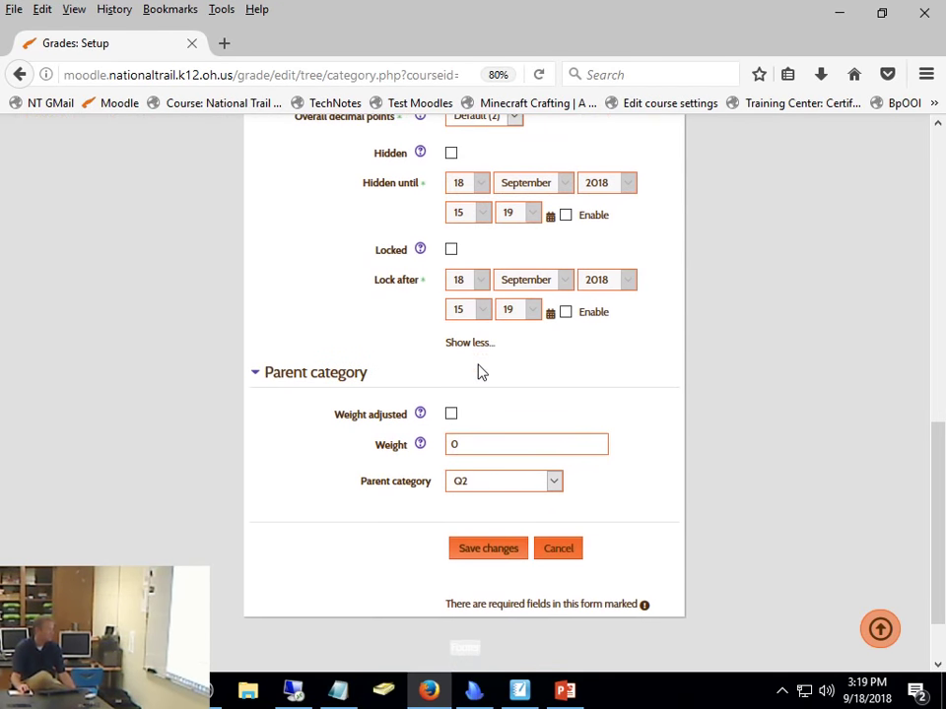
pyautogui.scroll(-1, 479, 371)
pyautogui.scroll(2, 478, 365)
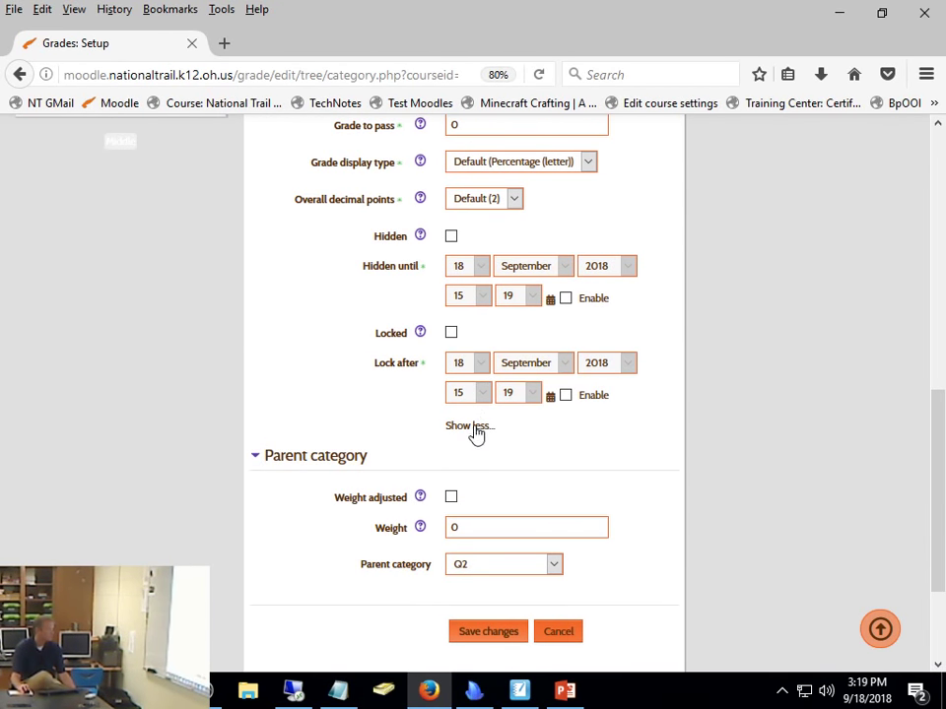
pyautogui.click(473, 426)
pyautogui.scroll(1, 672, 387)
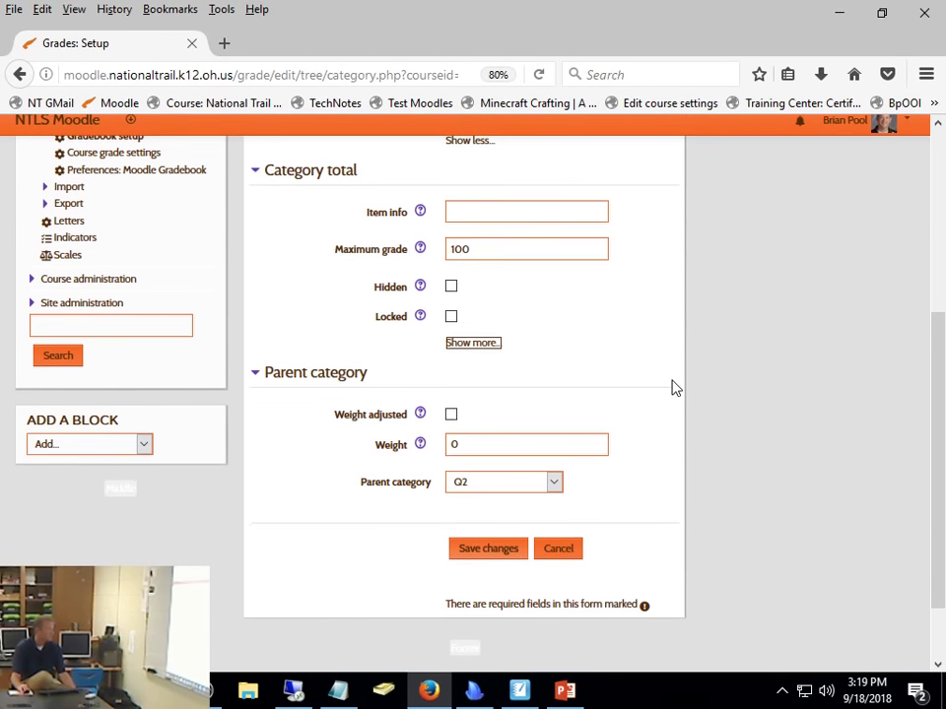
pyautogui.scroll(2, 673, 388)
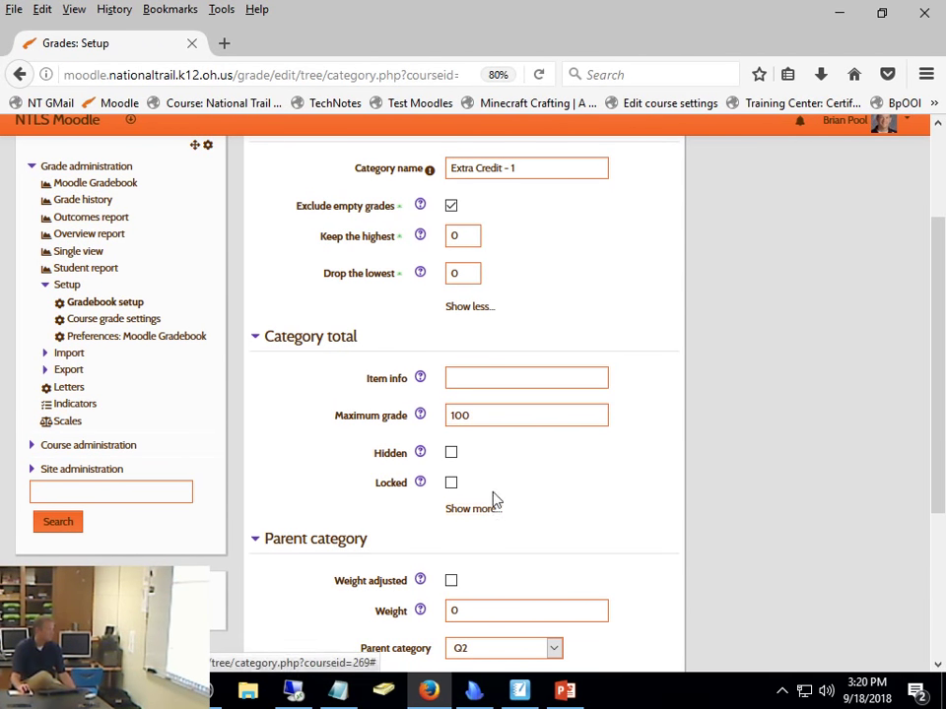
pyautogui.click(471, 307)
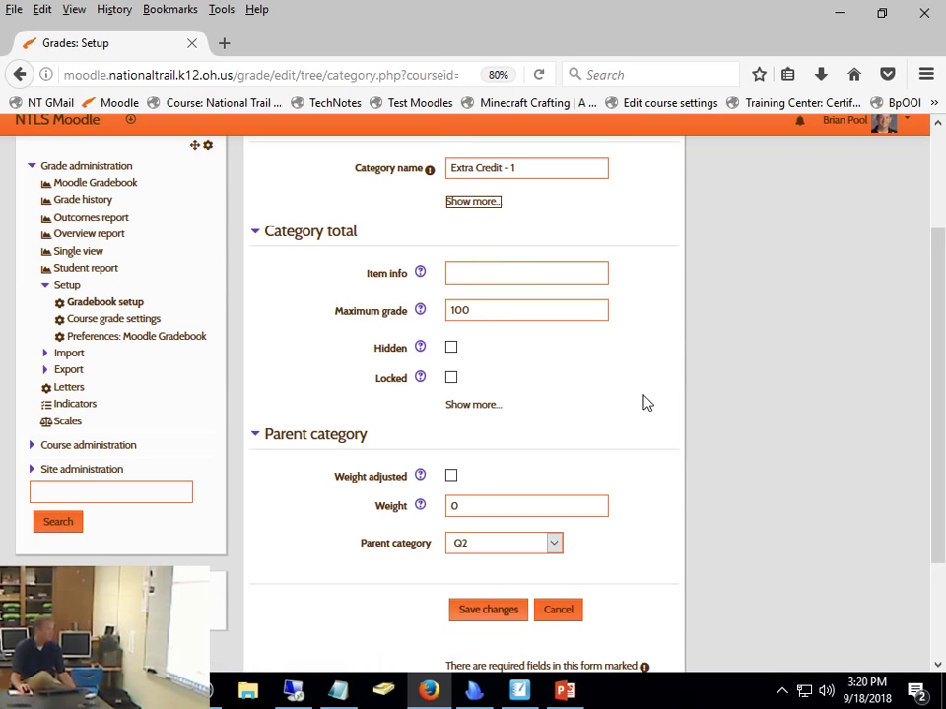
pyautogui.scroll(1, 646, 402)
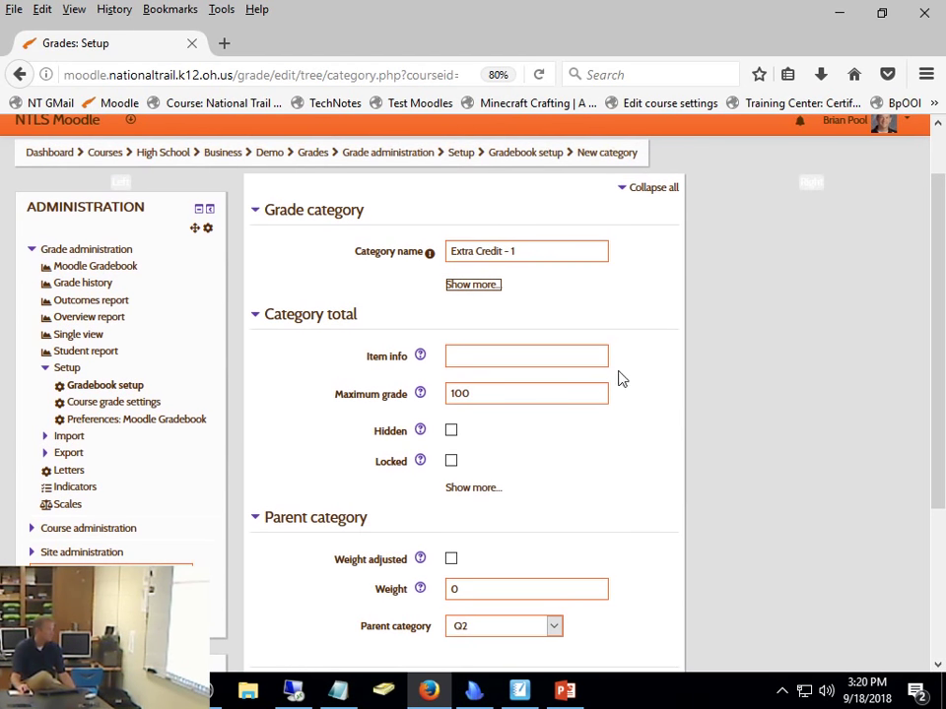
pyautogui.click(463, 285)
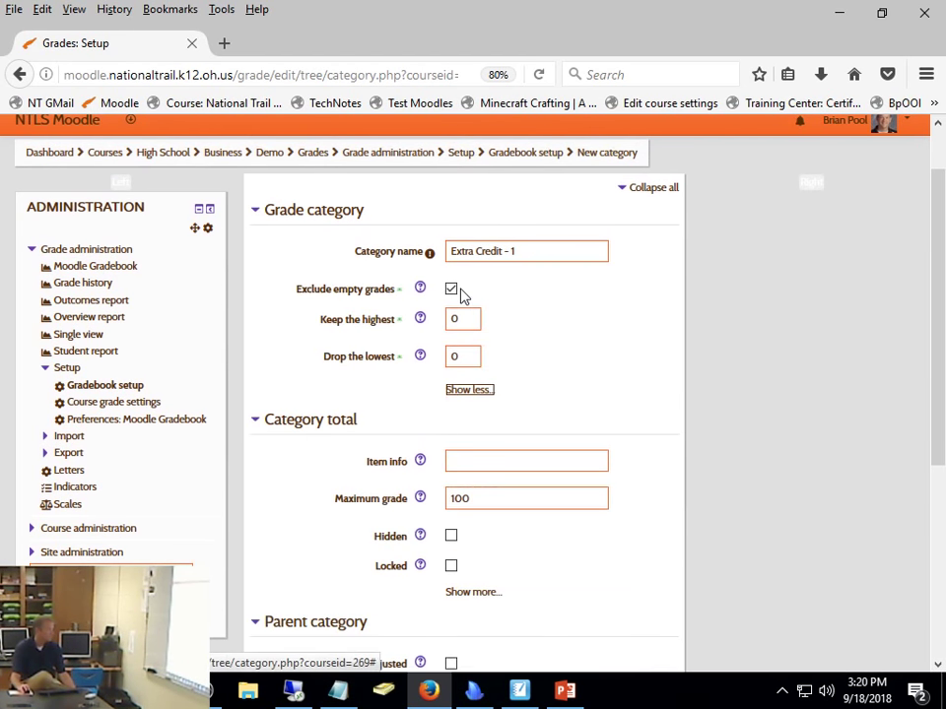
pyautogui.click(477, 391)
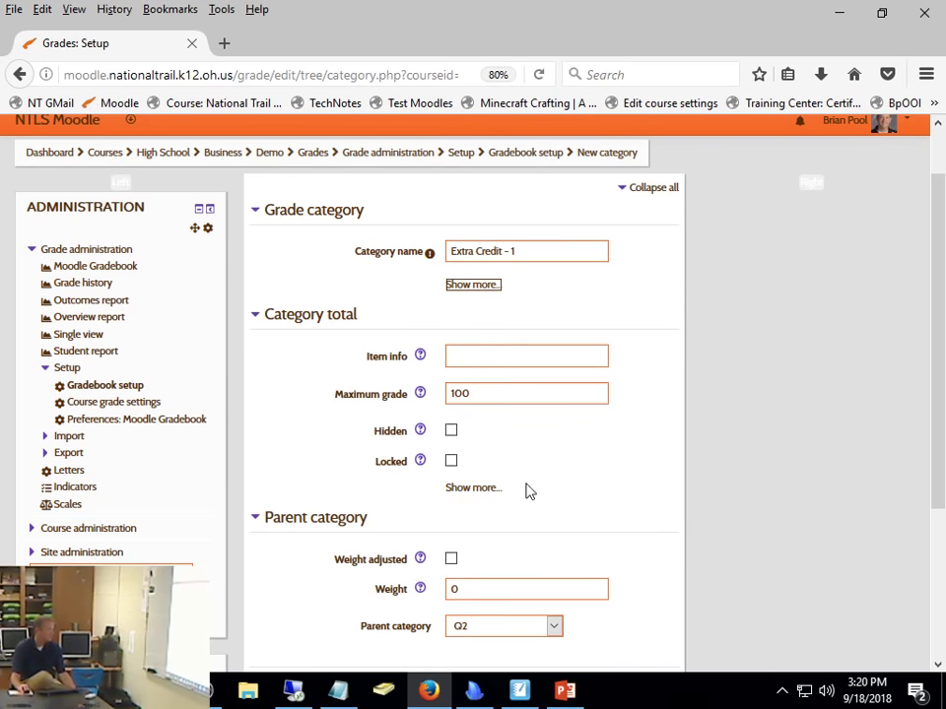
# Examine the additional category total settings and the parent category settings for an extra credit option.
pyautogui.click(489, 498)
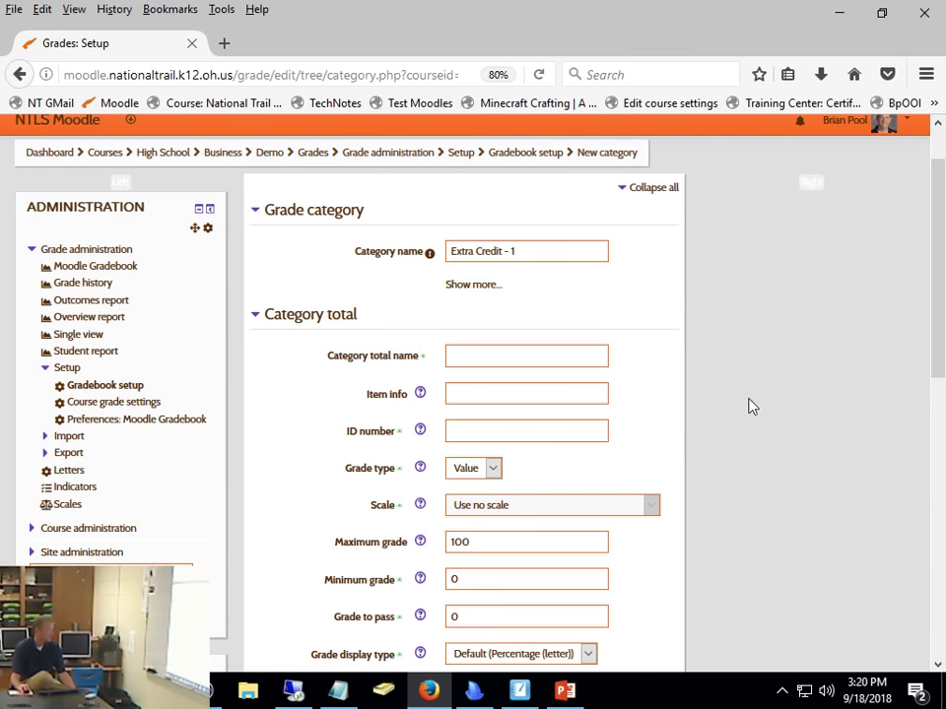
pyautogui.scroll(-5, 749, 406)
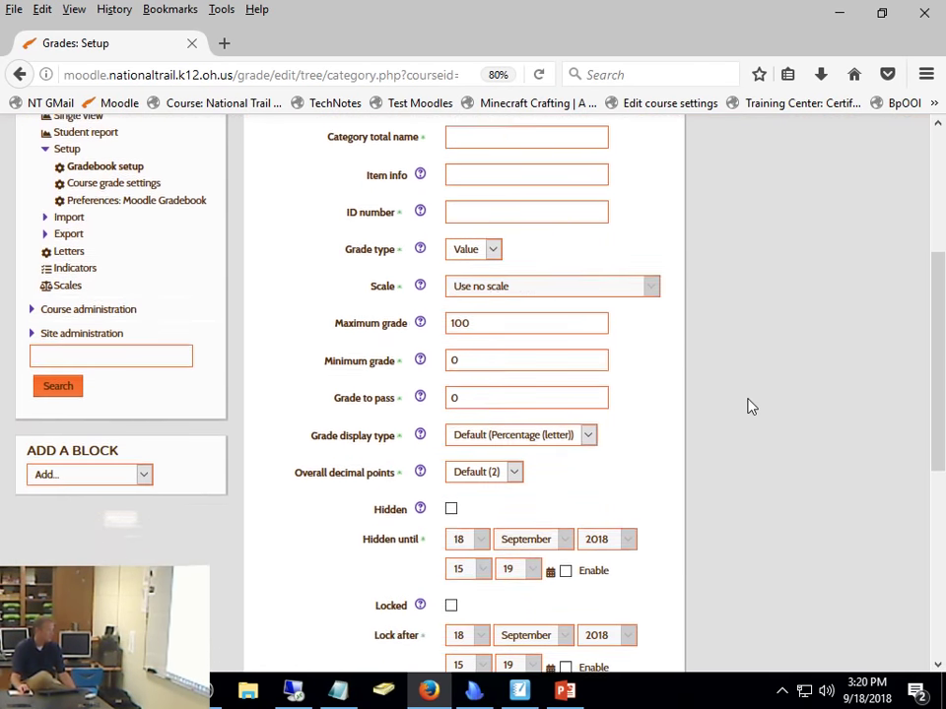
pyautogui.scroll(-6, 748, 406)
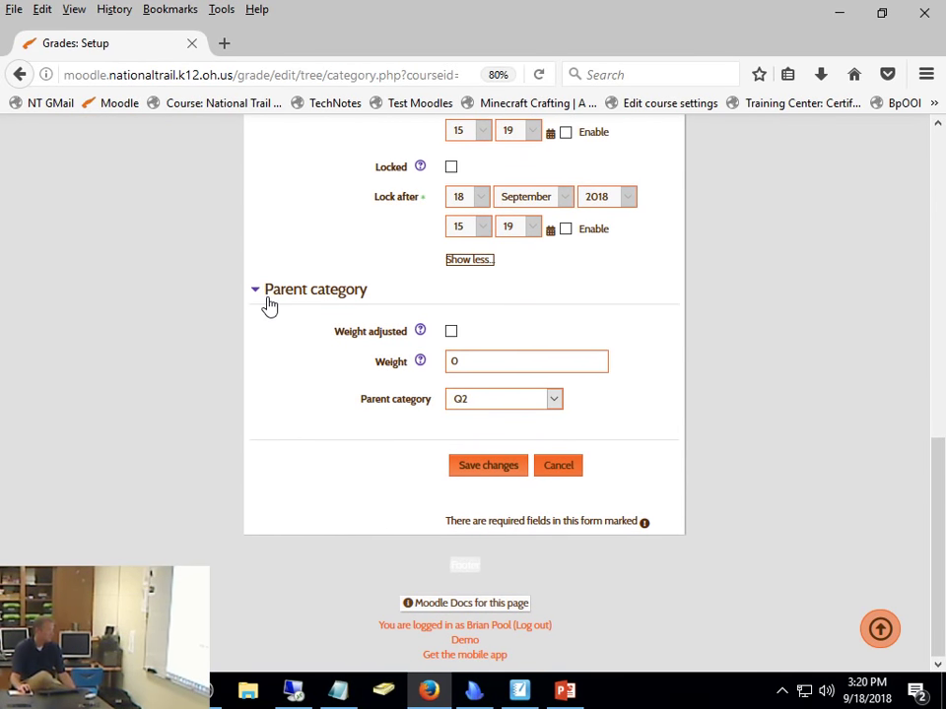
pyautogui.click(268, 304)
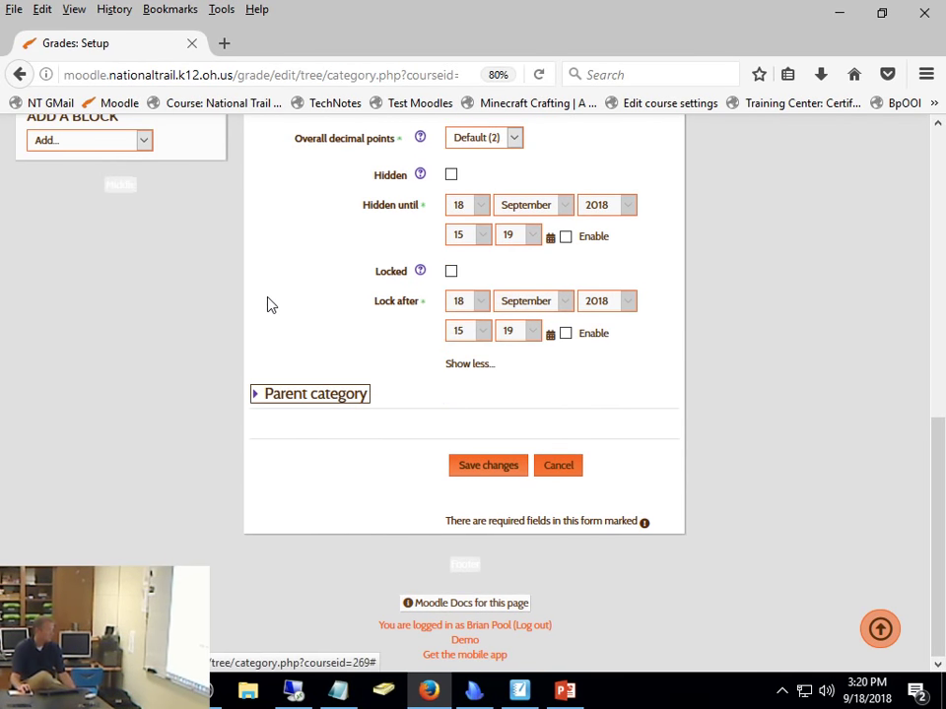
pyautogui.click(479, 366)
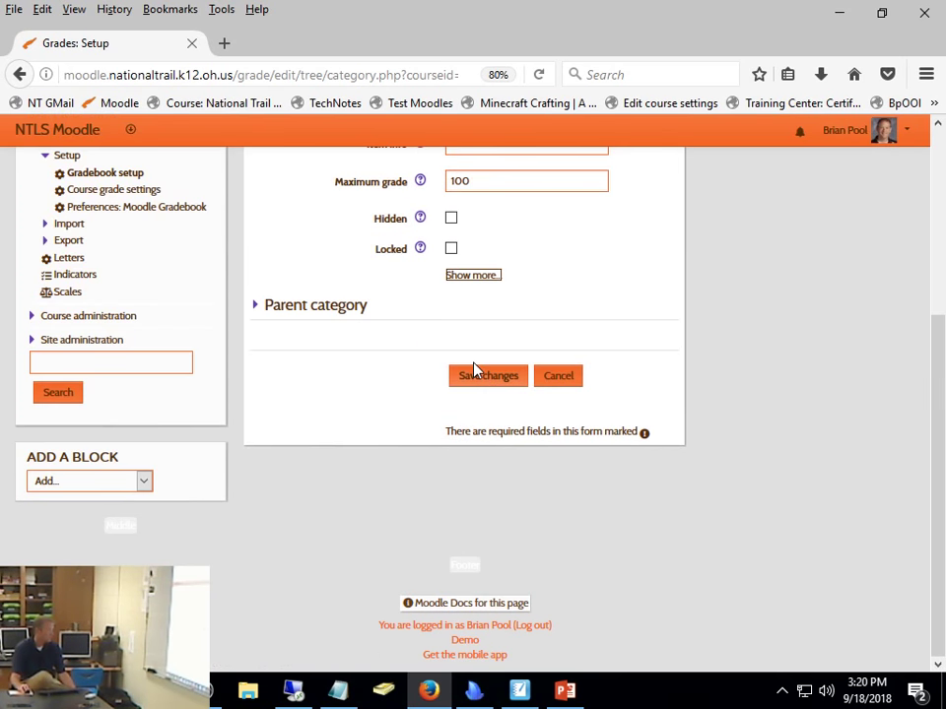
pyautogui.scroll(2, 475, 370)
pyautogui.click(290, 394)
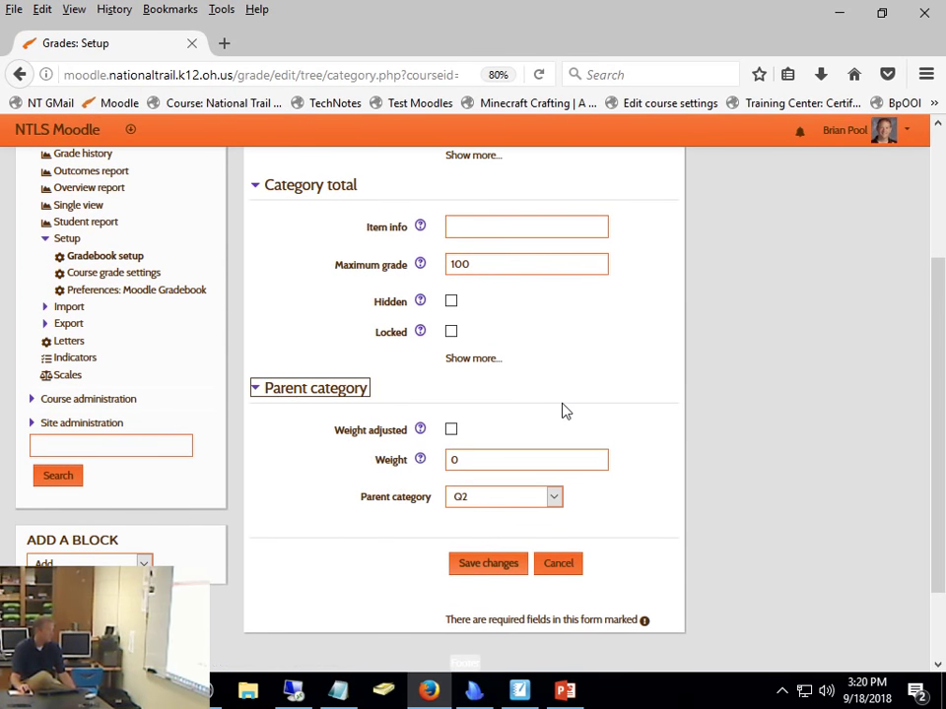
# Check the completed form and save the new Extra Credit - 1 category.
pyautogui.scroll(4, 564, 410)
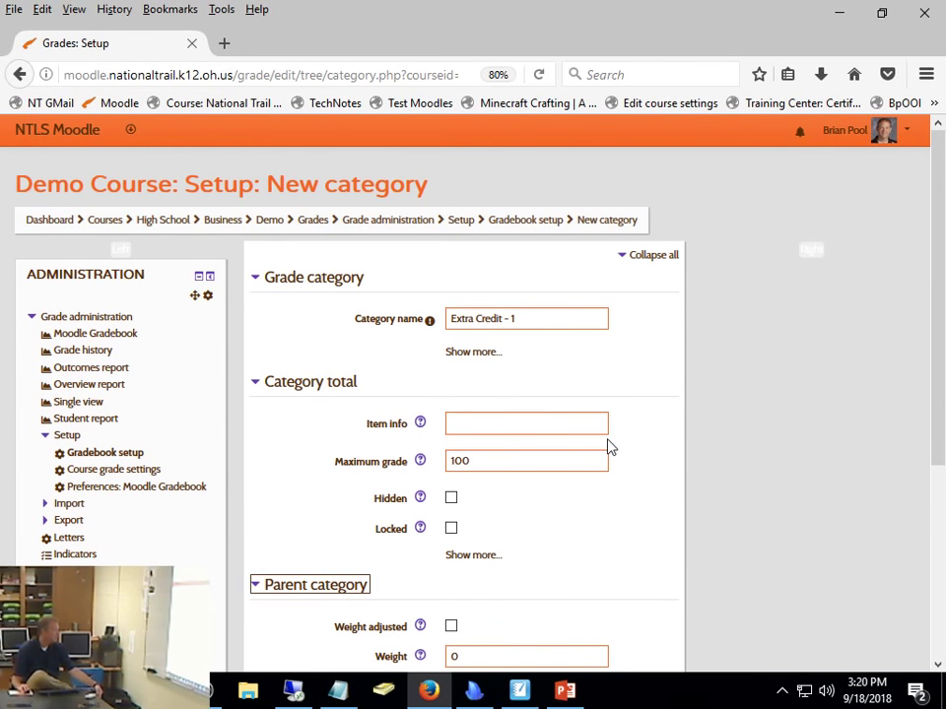
pyautogui.scroll(-5, 607, 448)
pyautogui.click(503, 464)
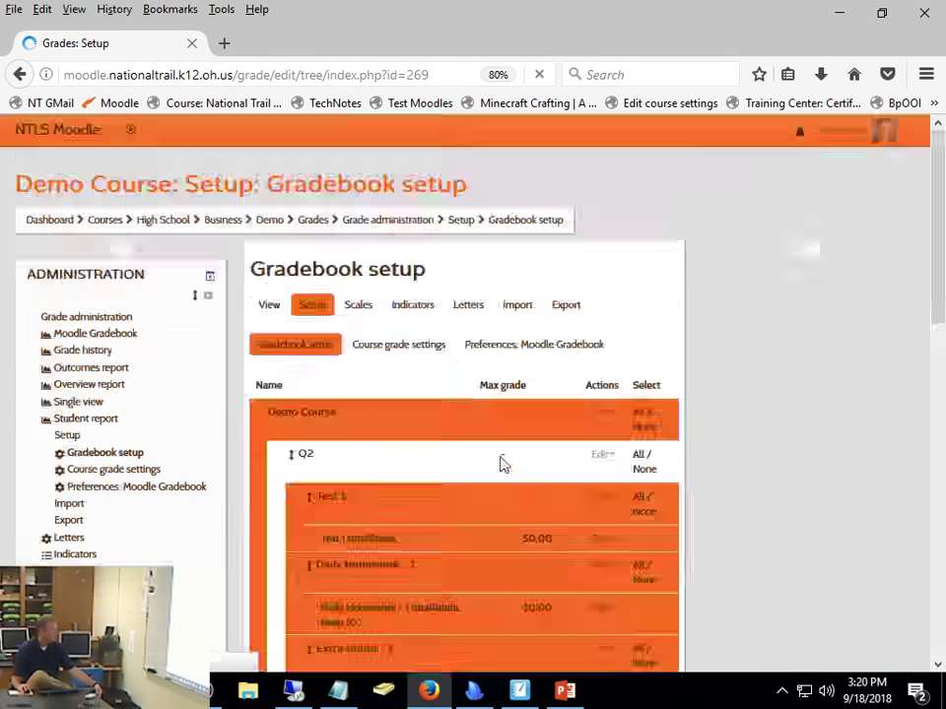
# Open the settings of the Extra Credit - 1 category under Q2 for editing.
pyautogui.scroll(-4, 611, 422)
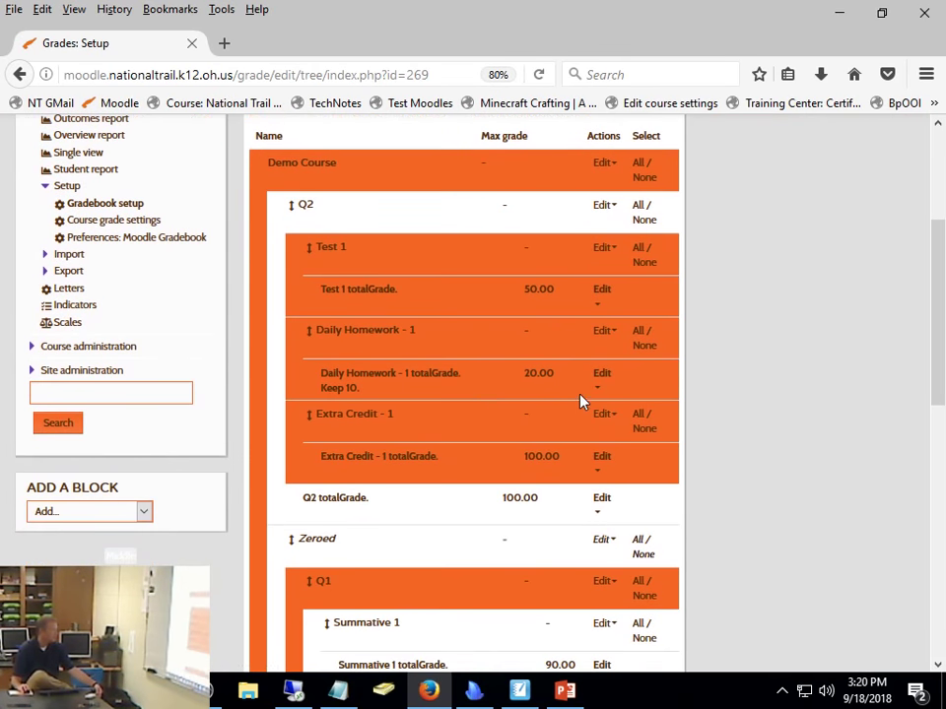
pyautogui.click(606, 418)
pyautogui.click(606, 440)
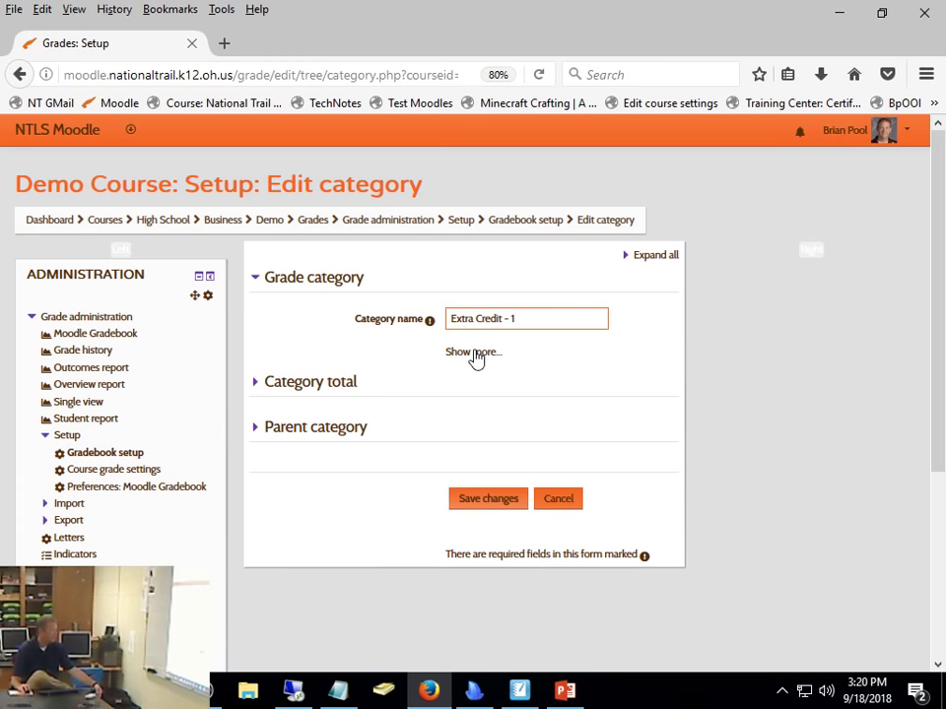
# Examine the additional grade category and category total settings of Extra Credit - 1 for an extra credit option.
pyautogui.click(474, 353)
pyautogui.click(312, 493)
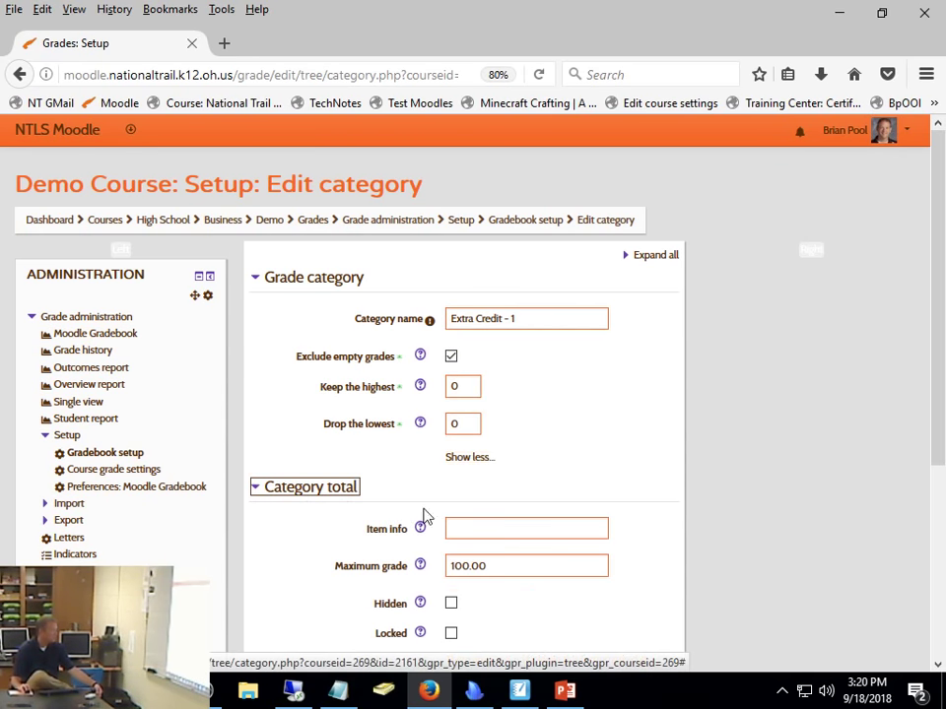
pyautogui.scroll(-3, 513, 493)
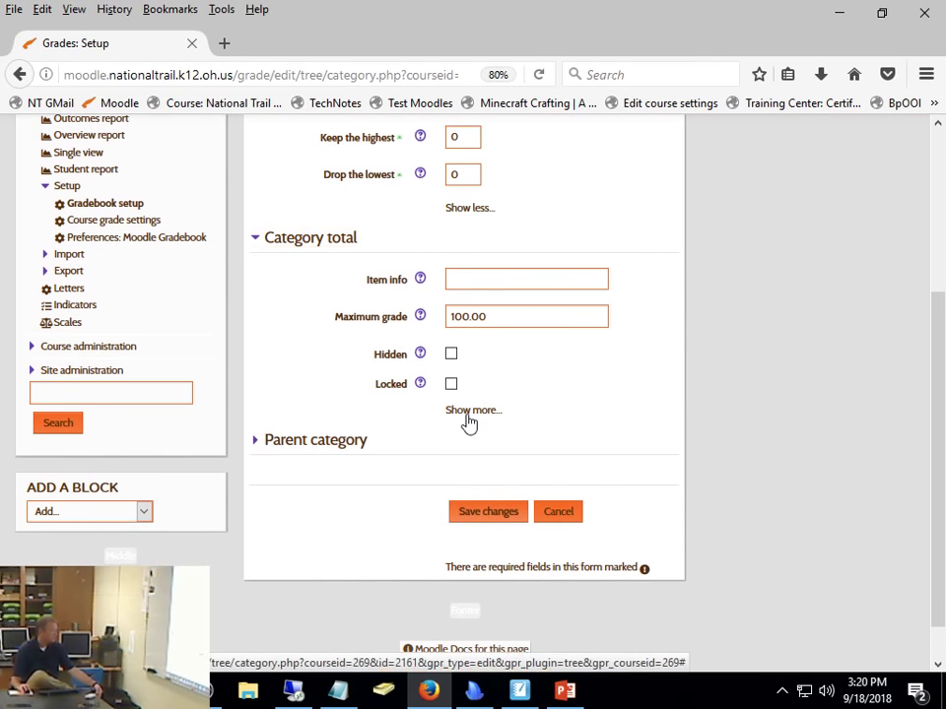
pyautogui.click(468, 413)
pyautogui.scroll(-2, 593, 389)
pyautogui.scroll(-4, 594, 387)
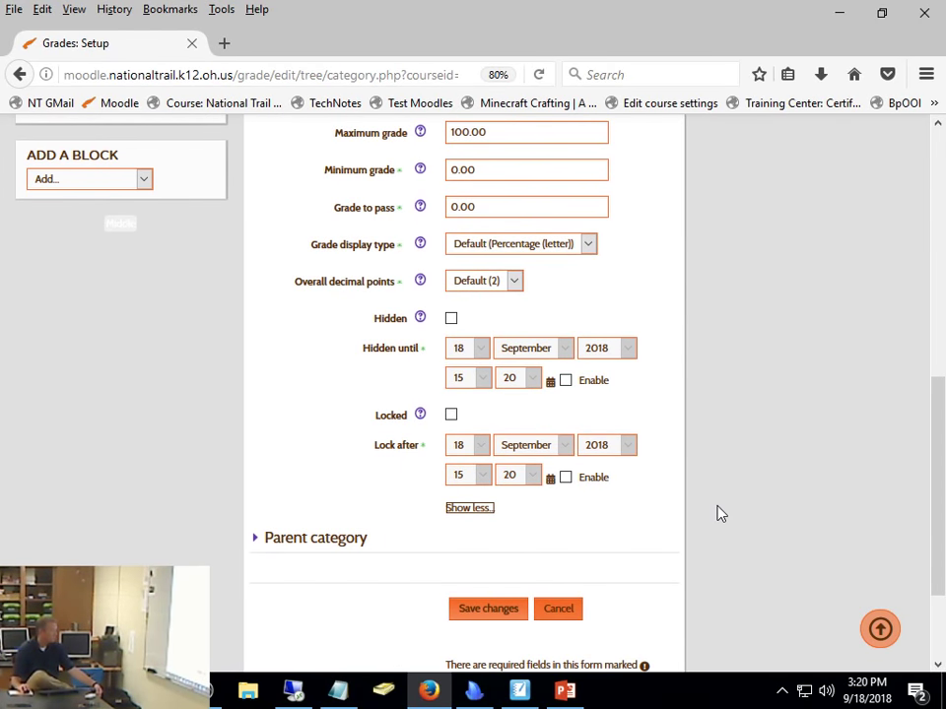
# Review the whole expanded Extra Credit - 1 form again and leave it without saving.
pyautogui.scroll(3, 717, 513)
pyautogui.scroll(5, 717, 513)
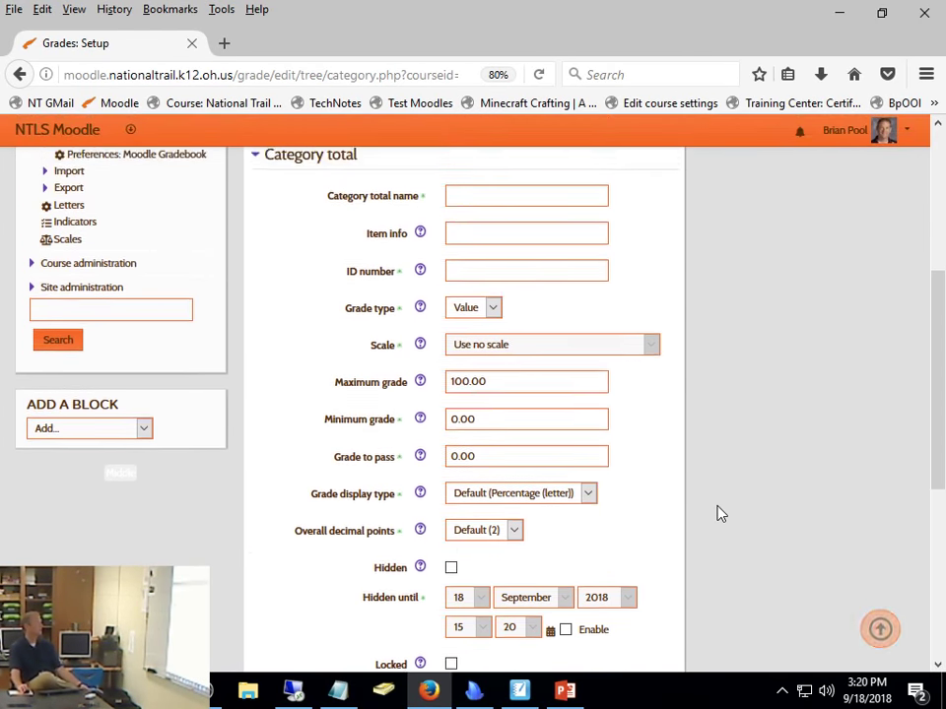
pyautogui.scroll(3, 720, 513)
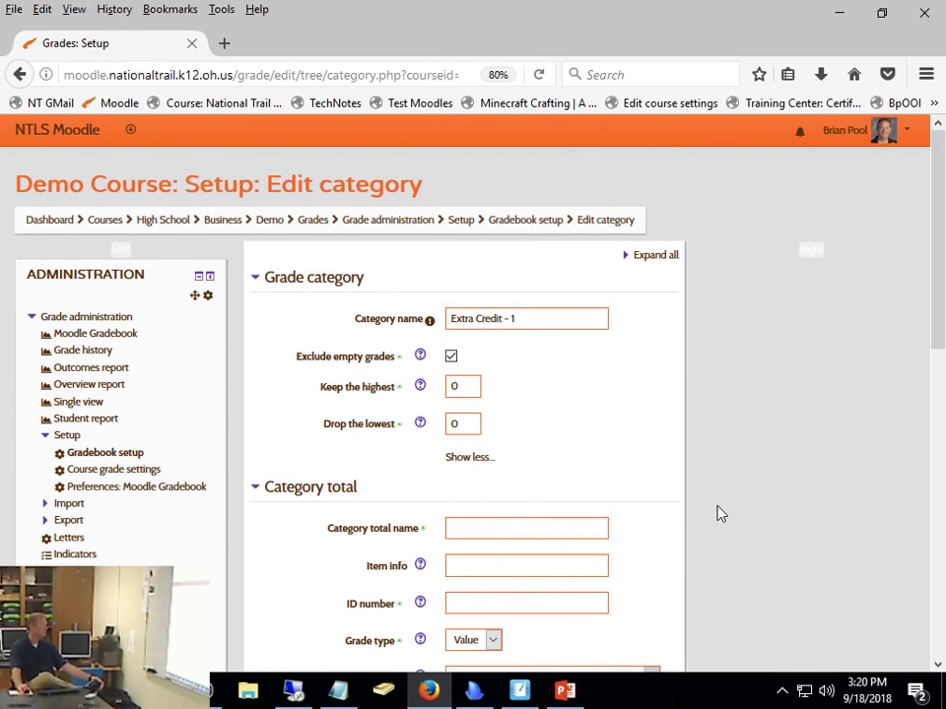
pyautogui.scroll(-3, 717, 513)
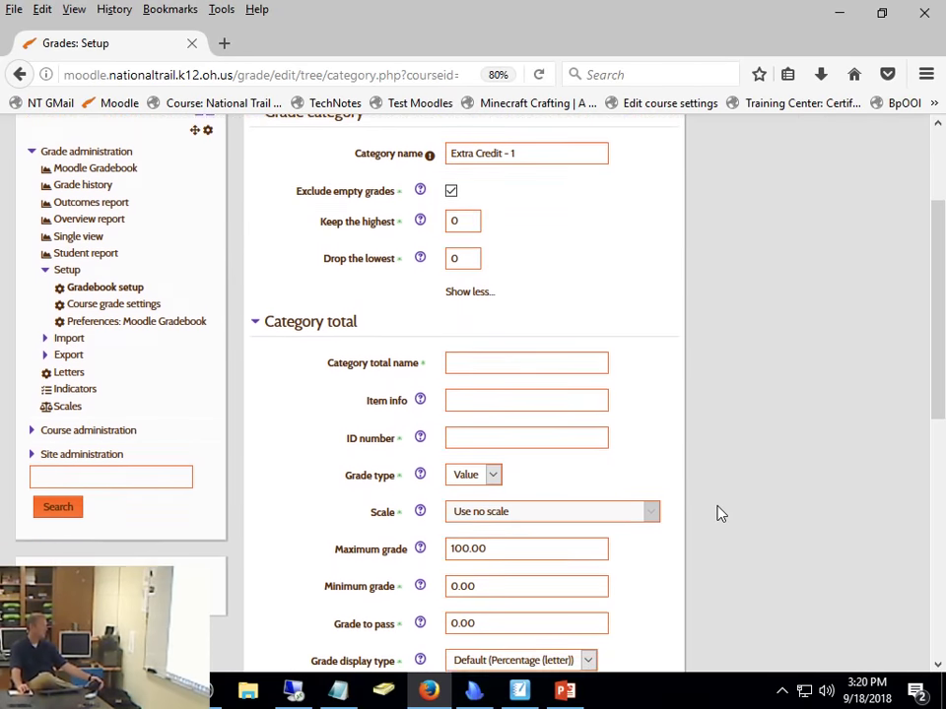
pyautogui.scroll(2, 719, 513)
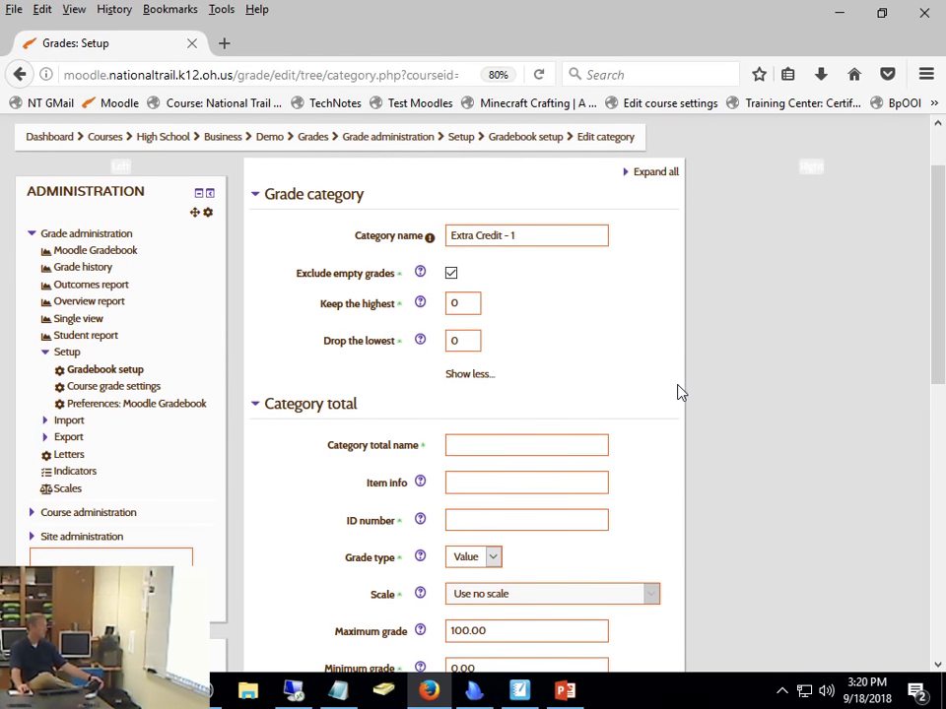
pyautogui.scroll(-6, 678, 392)
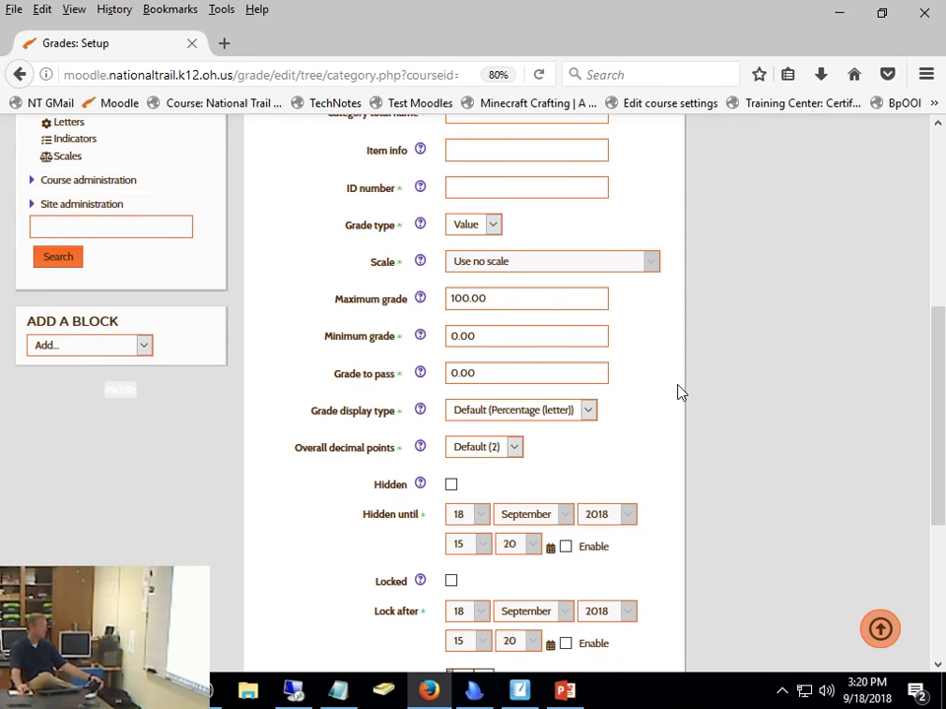
pyautogui.scroll(-5, 678, 392)
pyautogui.click(558, 465)
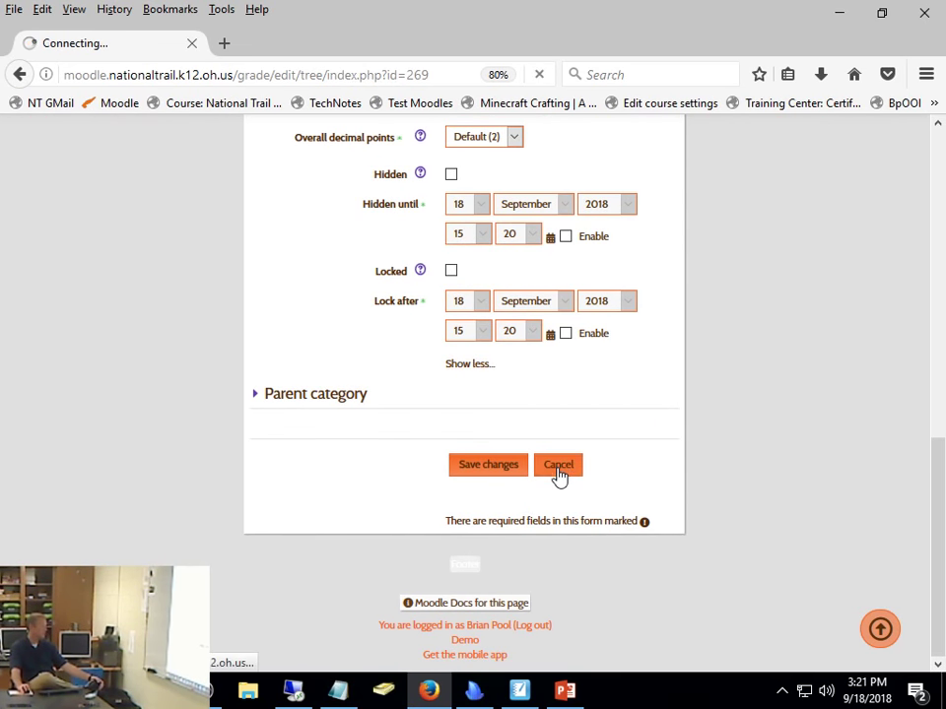
# Open the Daily Homework - 1 category settings with all sections expanded and check its additional grade category options.
pyautogui.scroll(-2, 558, 493)
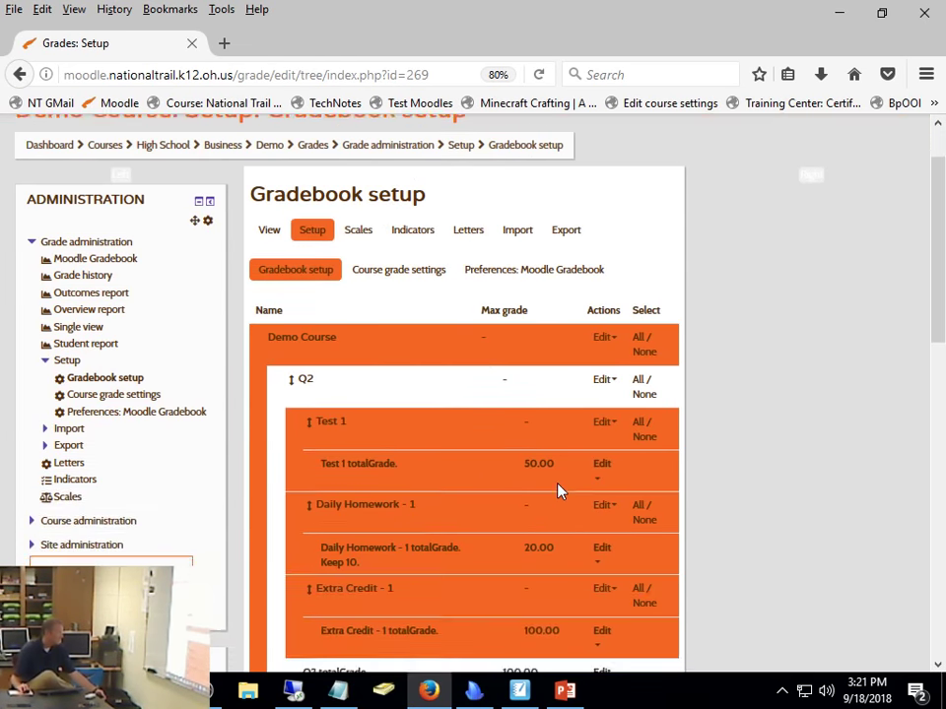
pyautogui.click(604, 499)
pyautogui.click(607, 528)
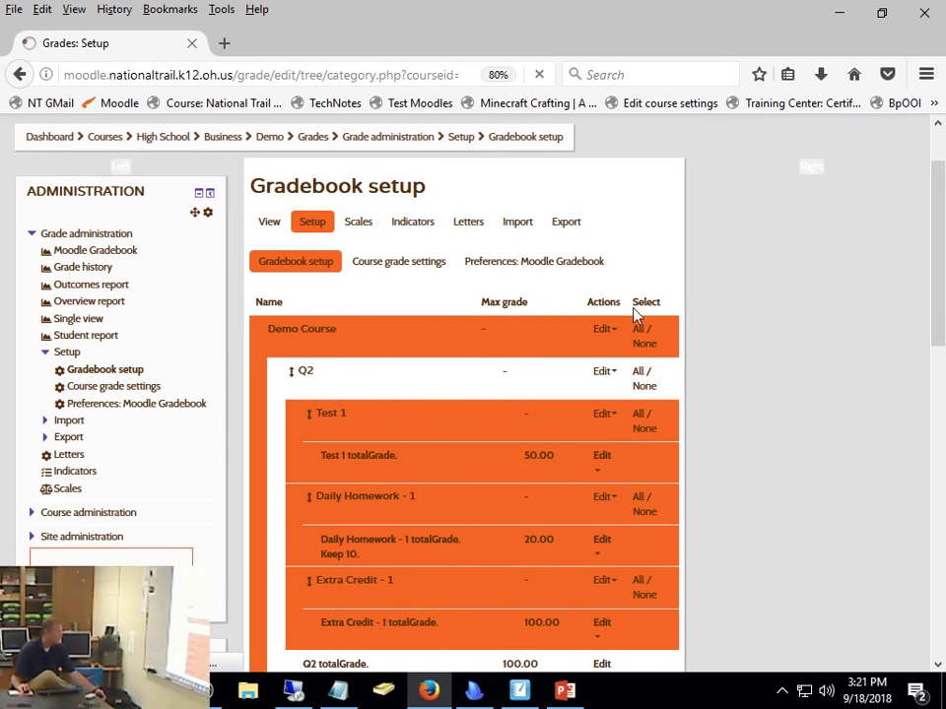
pyautogui.click(650, 258)
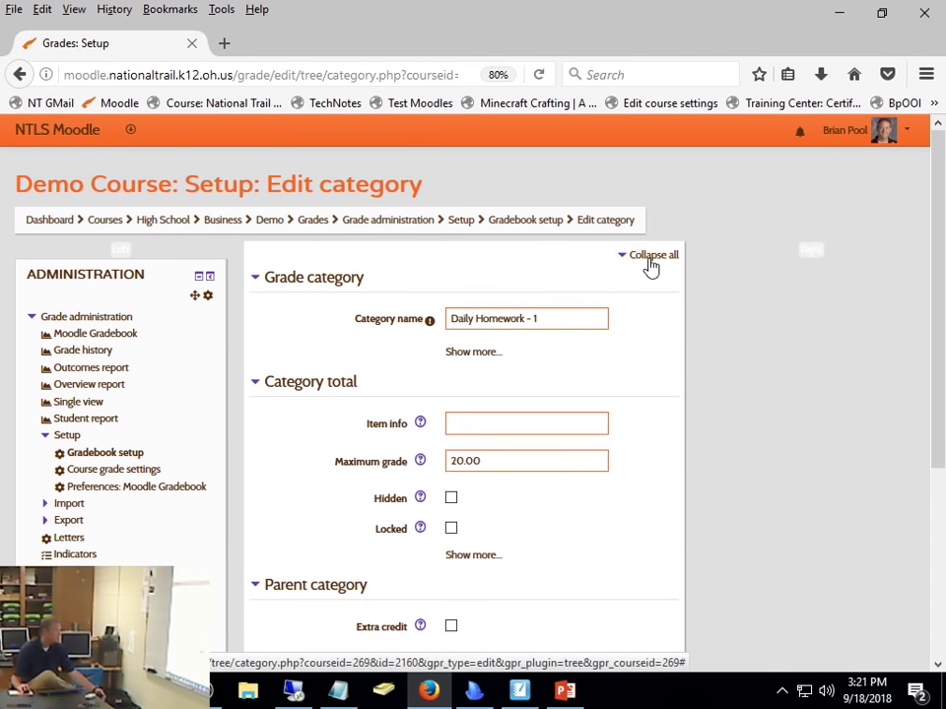
pyautogui.click(474, 352)
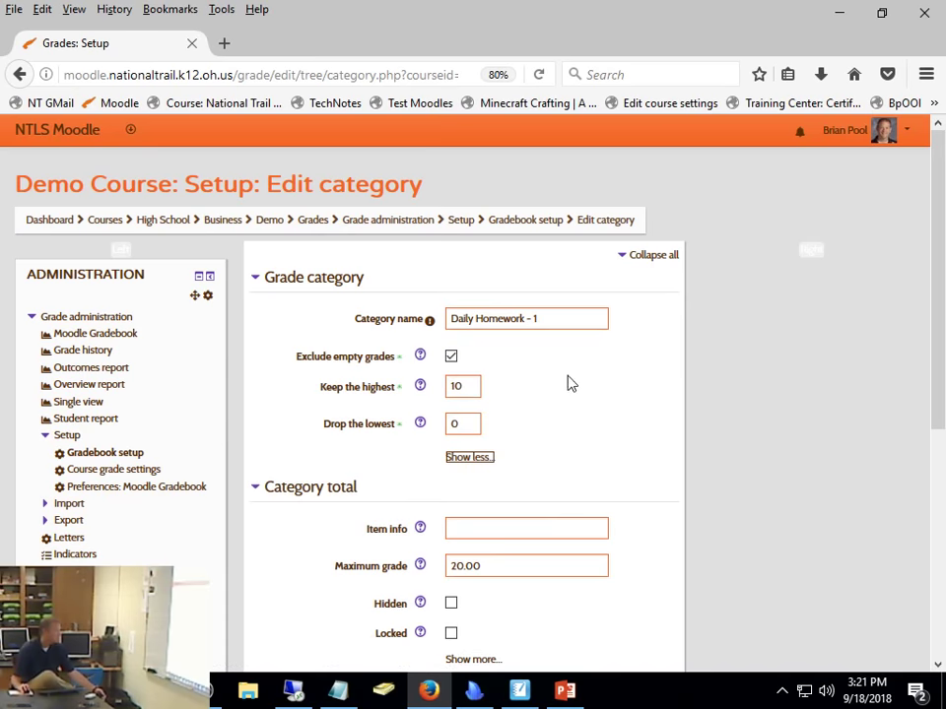
pyautogui.click(474, 459)
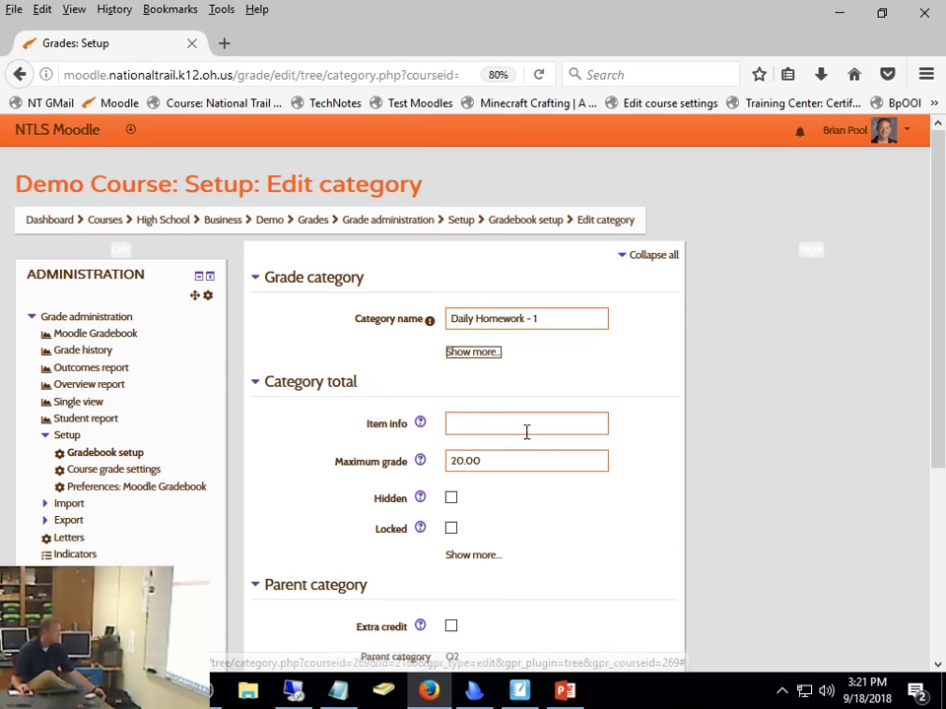
# Examine the full category total and parent category settings of Daily Homework - 1, and leave without saving.
pyautogui.scroll(-2, 526, 430)
pyautogui.click(465, 476)
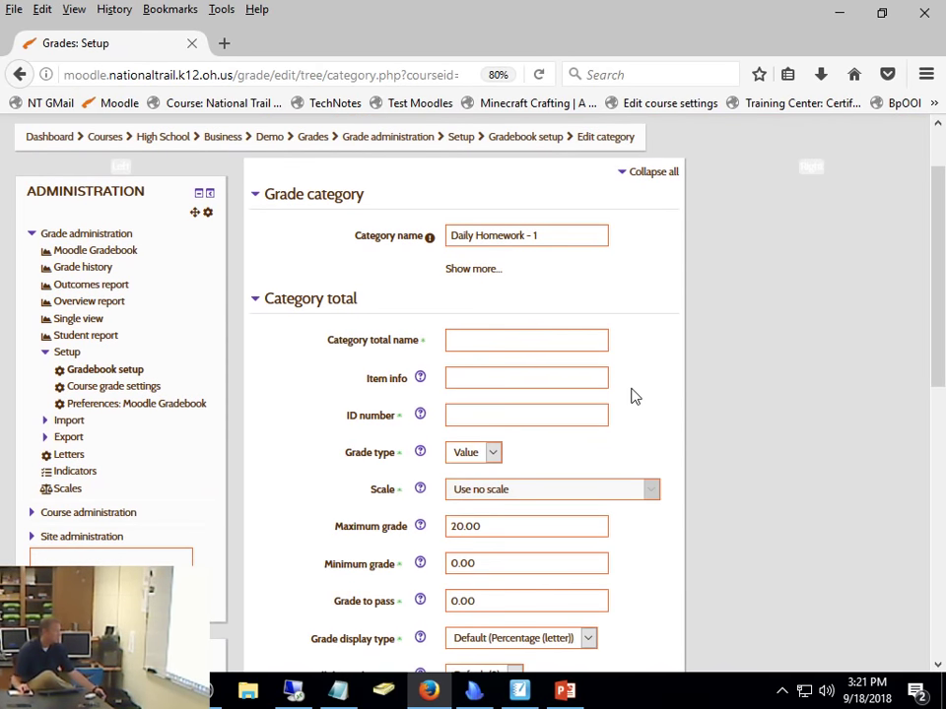
pyautogui.scroll(-5, 634, 396)
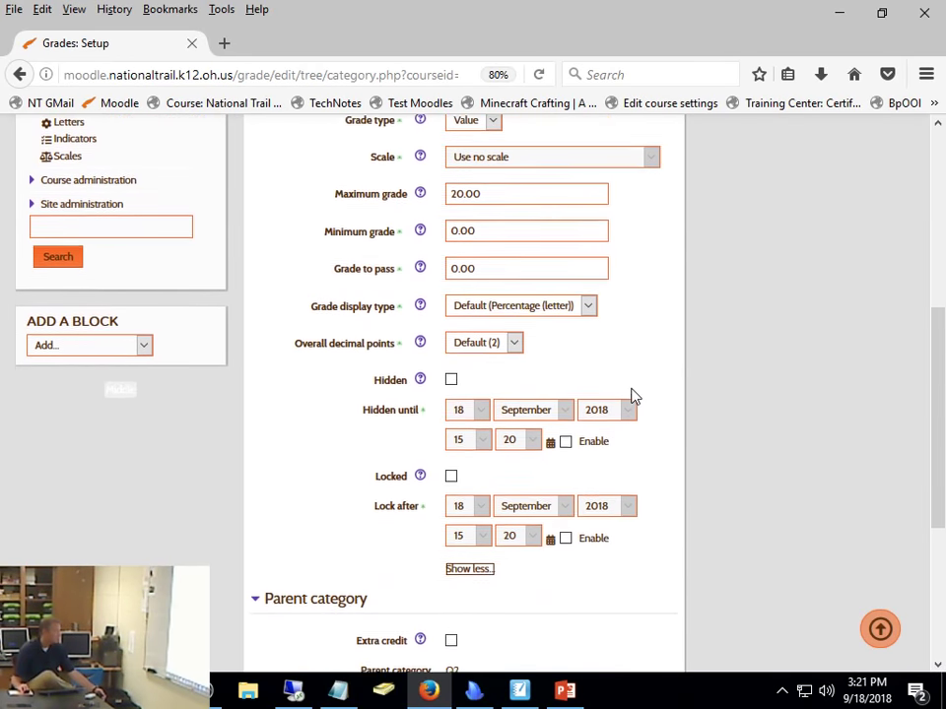
pyautogui.scroll(-4, 634, 396)
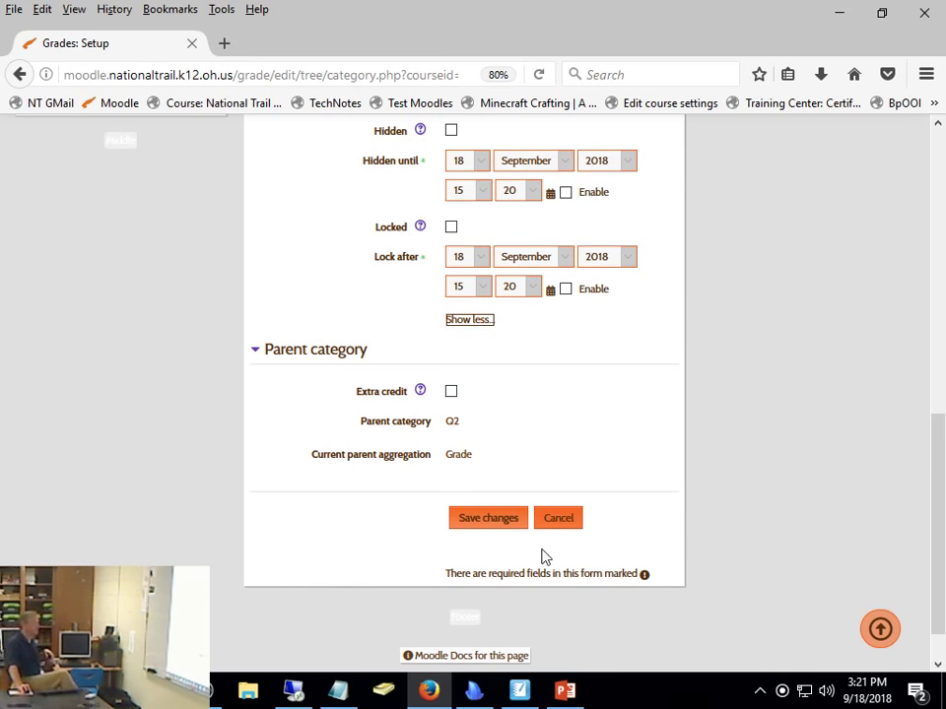
pyautogui.click(559, 518)
# Mark the Extra Credit - 1 category as extra credit within its parent category Q2 and save the changes.
pyautogui.scroll(-3, 717, 388)
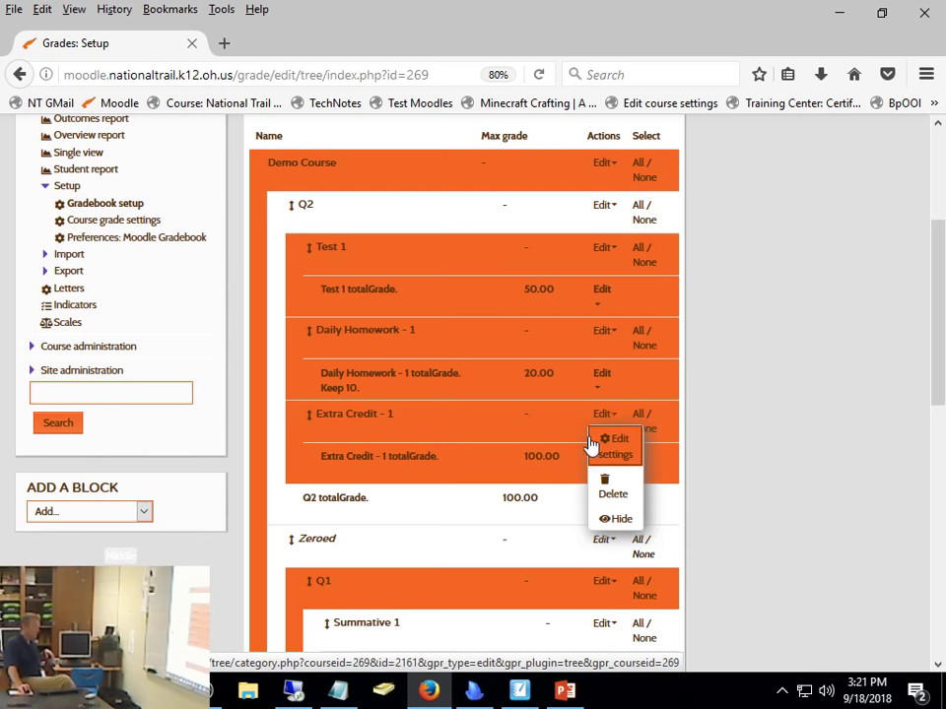
pyautogui.click(611, 443)
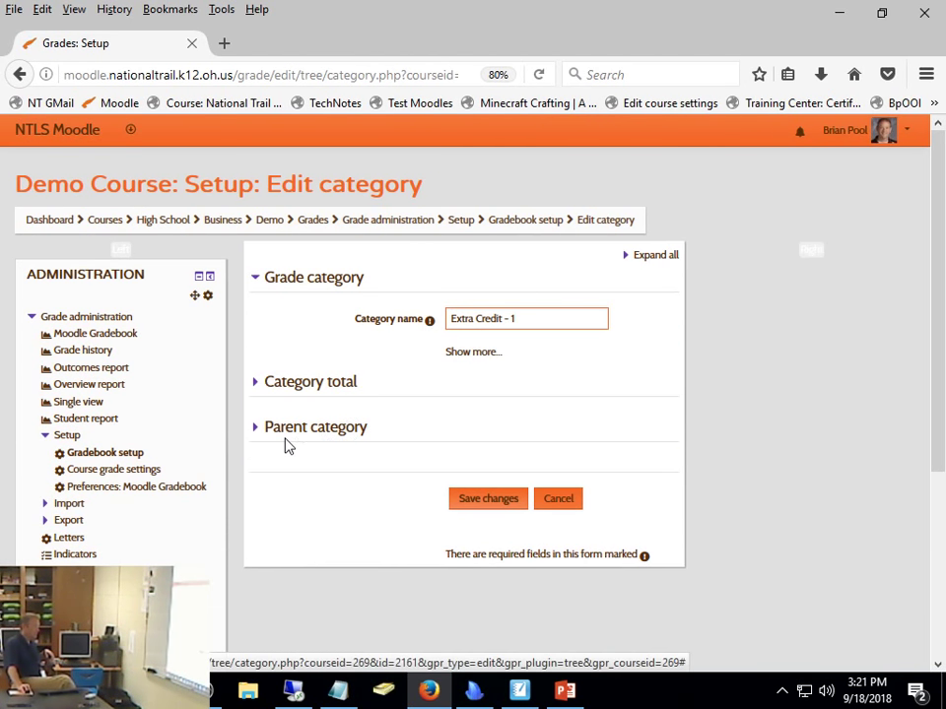
pyautogui.click(287, 433)
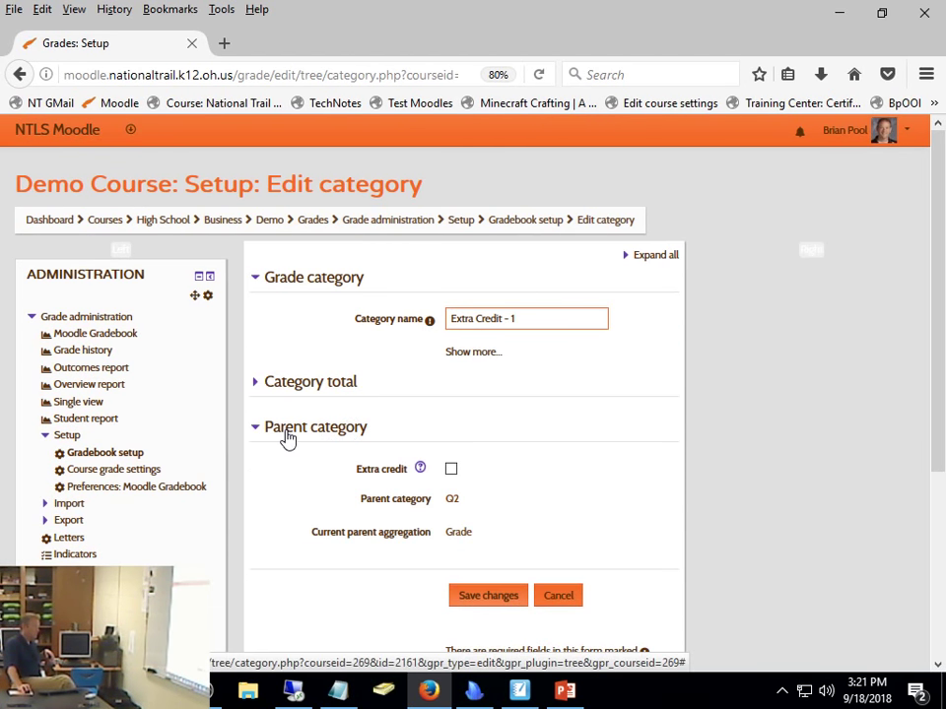
pyautogui.click(451, 470)
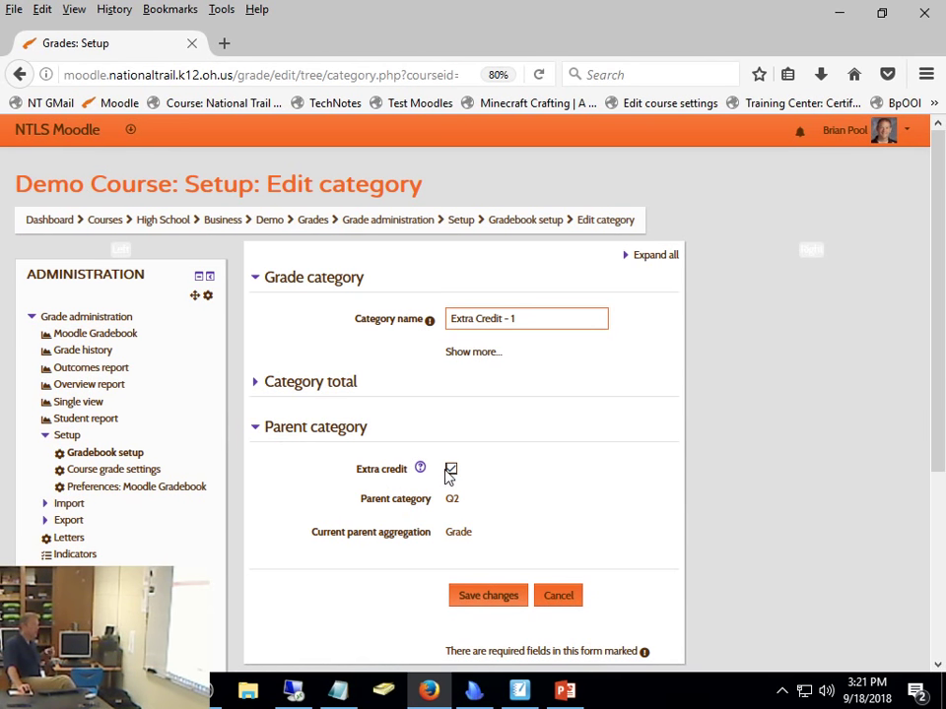
pyautogui.click(495, 603)
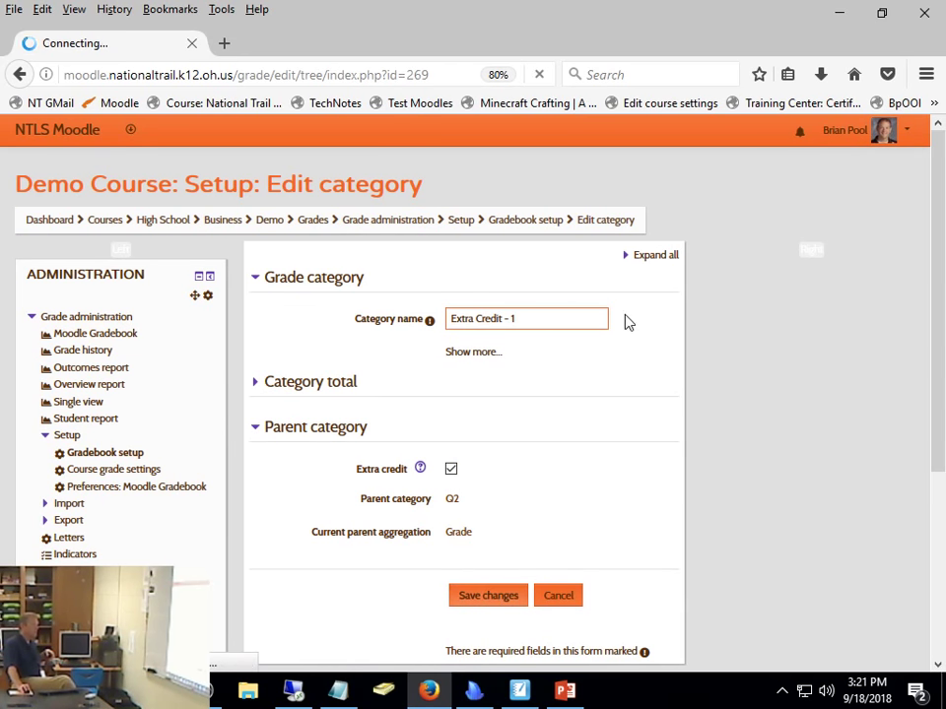
pyautogui.scroll(-5, 624, 322)
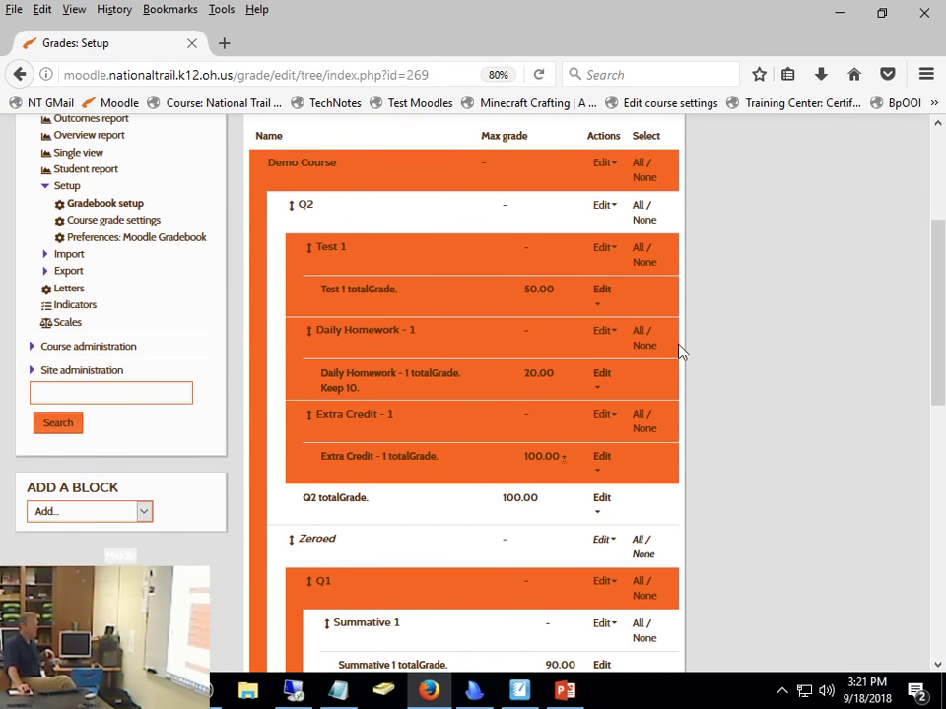
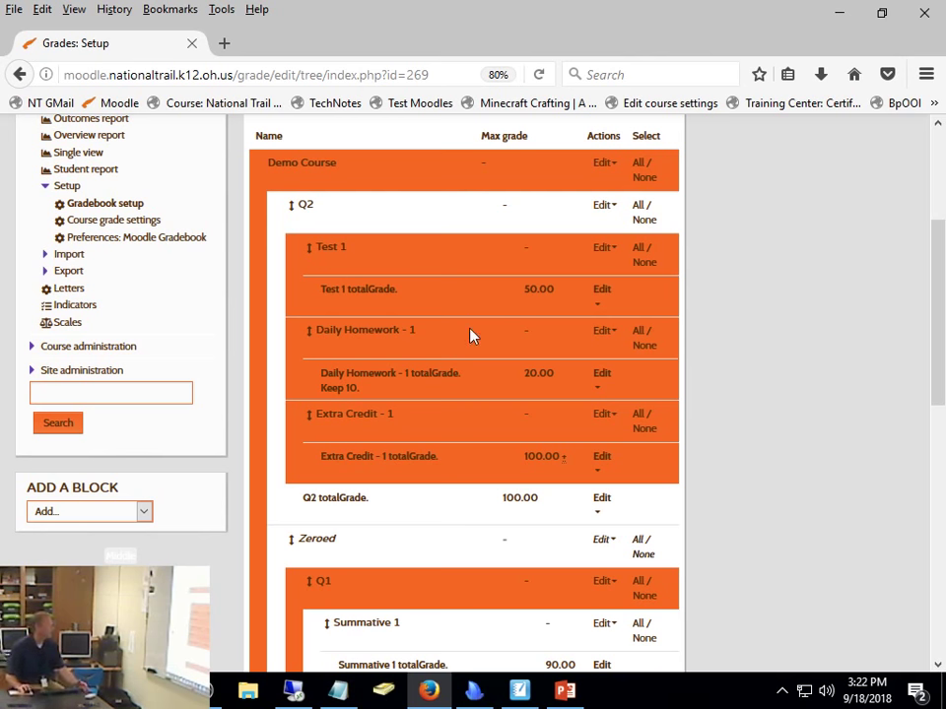
# Add a grade item named sadfasdf to the Daily Homework - 1 category and save it.
pyautogui.scroll(-10, 590, 535)
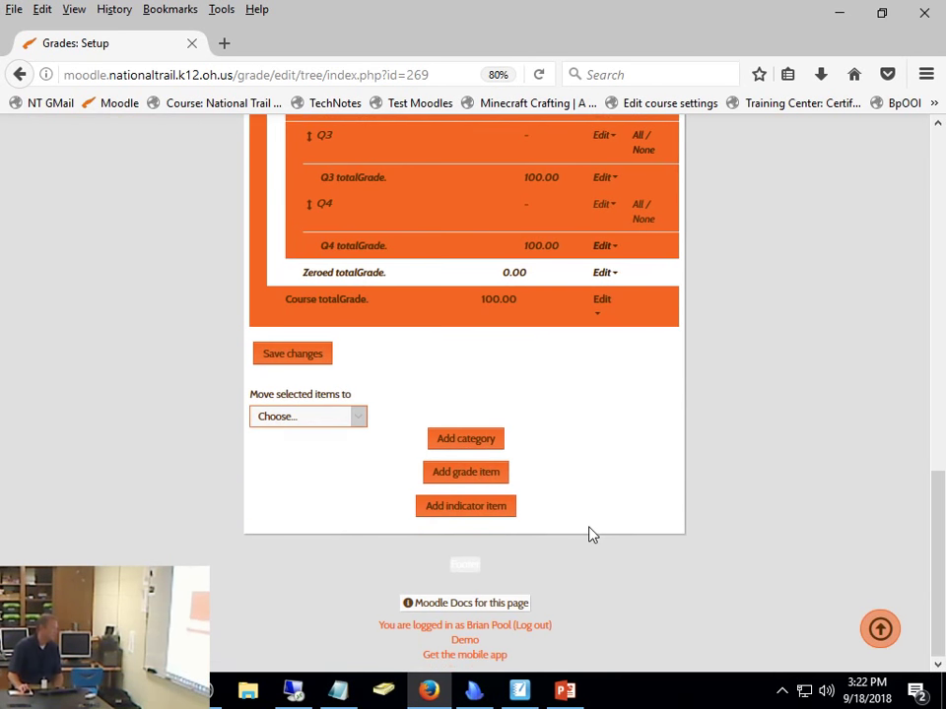
pyautogui.click(441, 475)
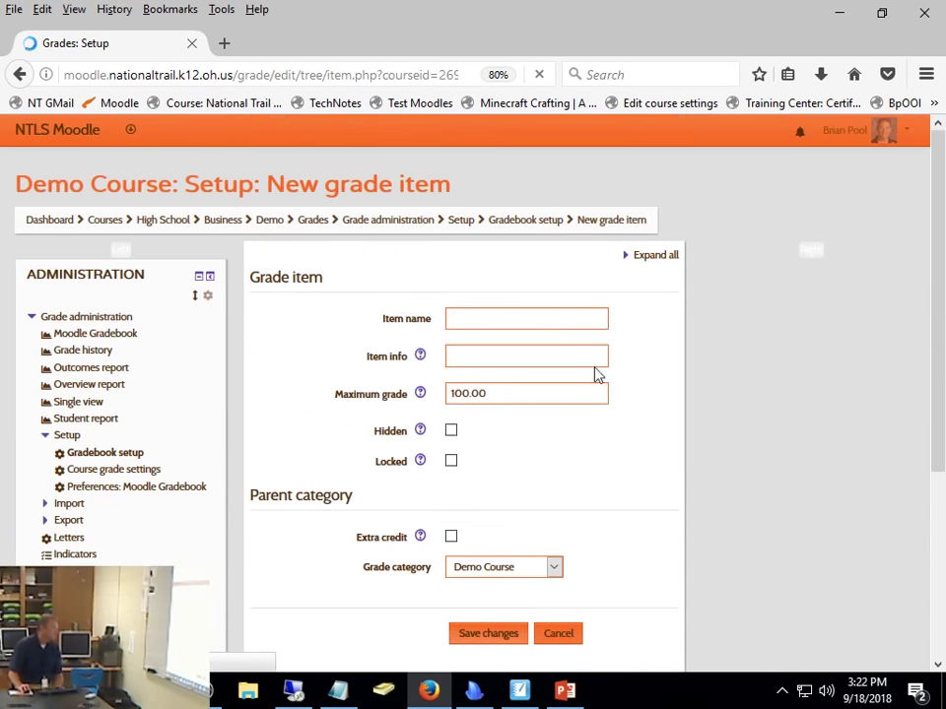
pyautogui.scroll(-2, 537, 541)
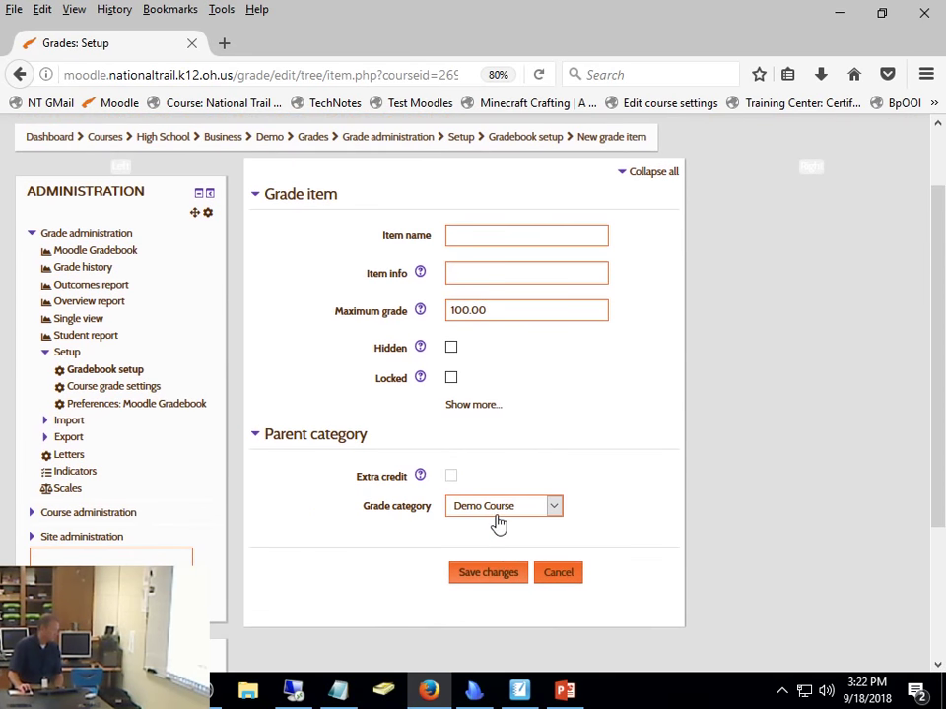
pyautogui.click(494, 509)
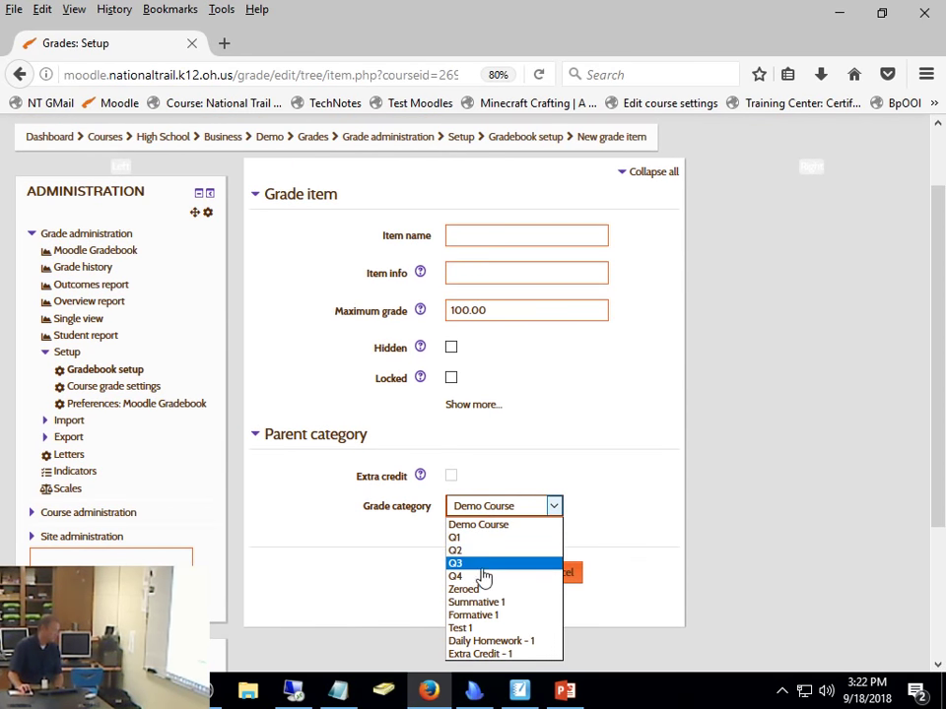
pyautogui.click(519, 642)
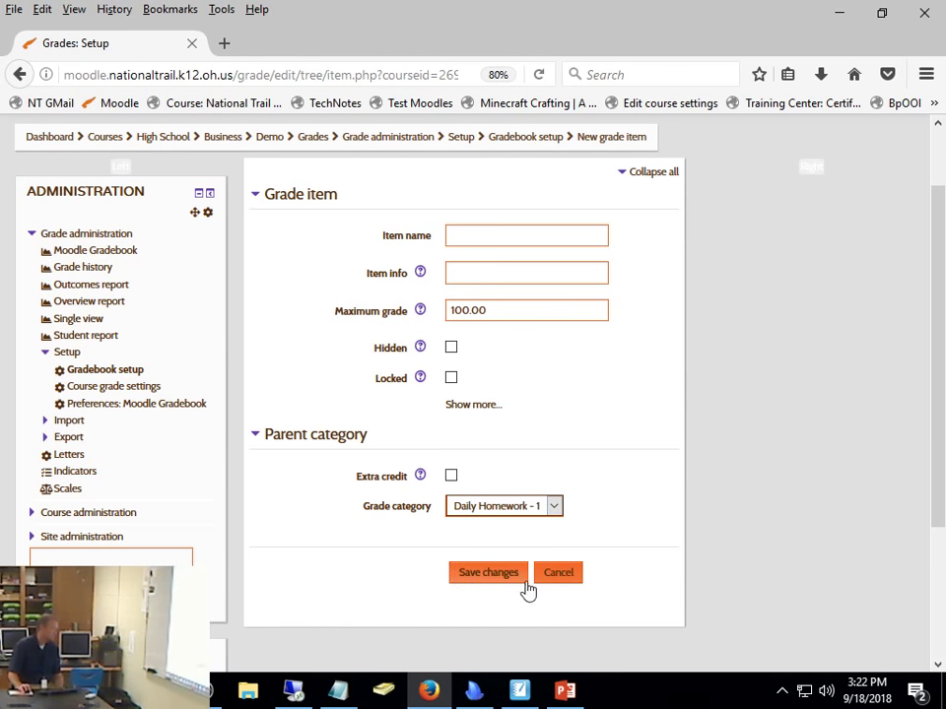
pyautogui.click(476, 230)
pyautogui.write('sadfasdf')
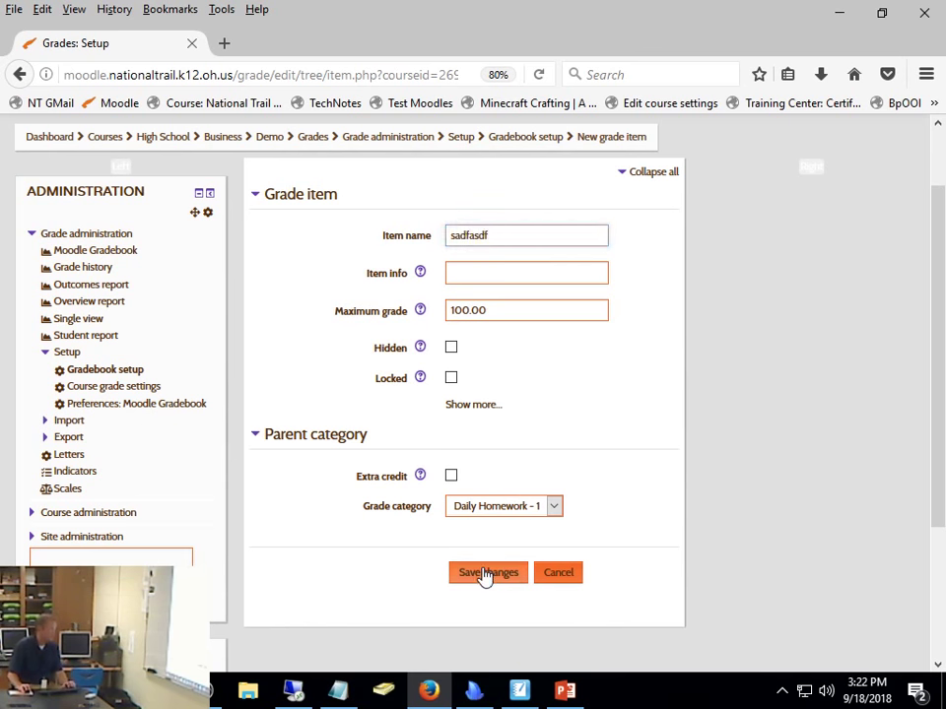
pyautogui.click(486, 573)
pyautogui.scroll(-5, 562, 458)
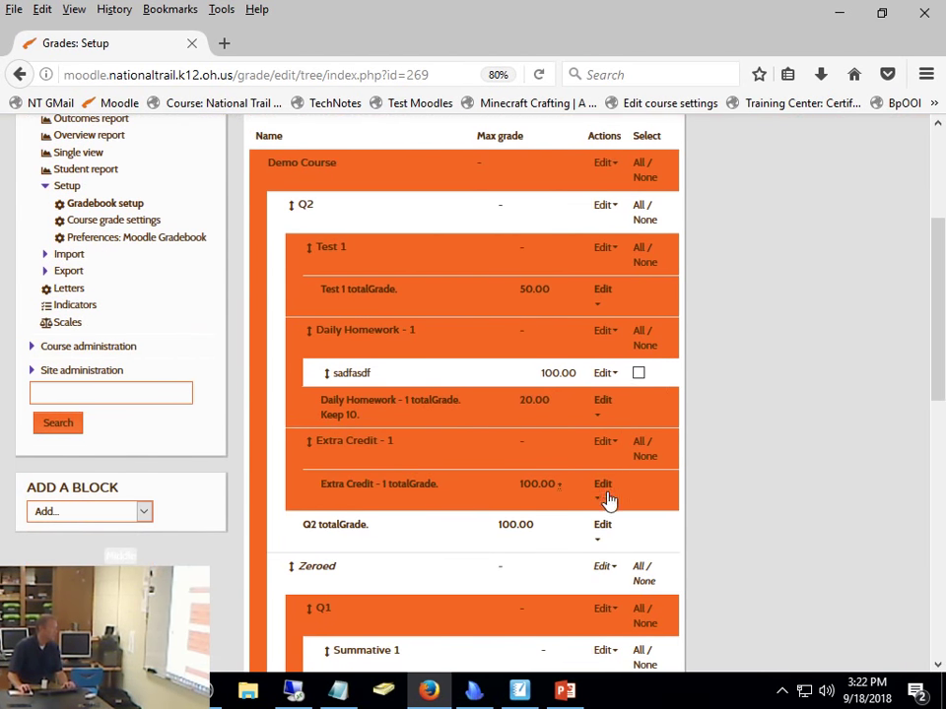
# Add a grade item named Extra to the Extra Credit - 1 category and save it.
pyautogui.scroll(-12, 754, 570)
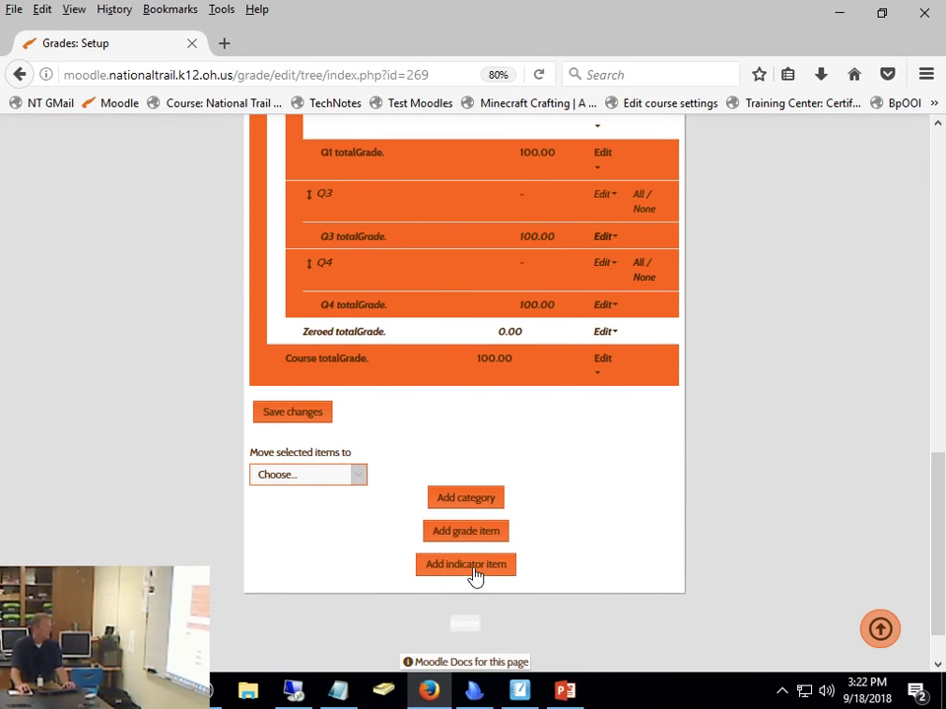
pyautogui.click(479, 528)
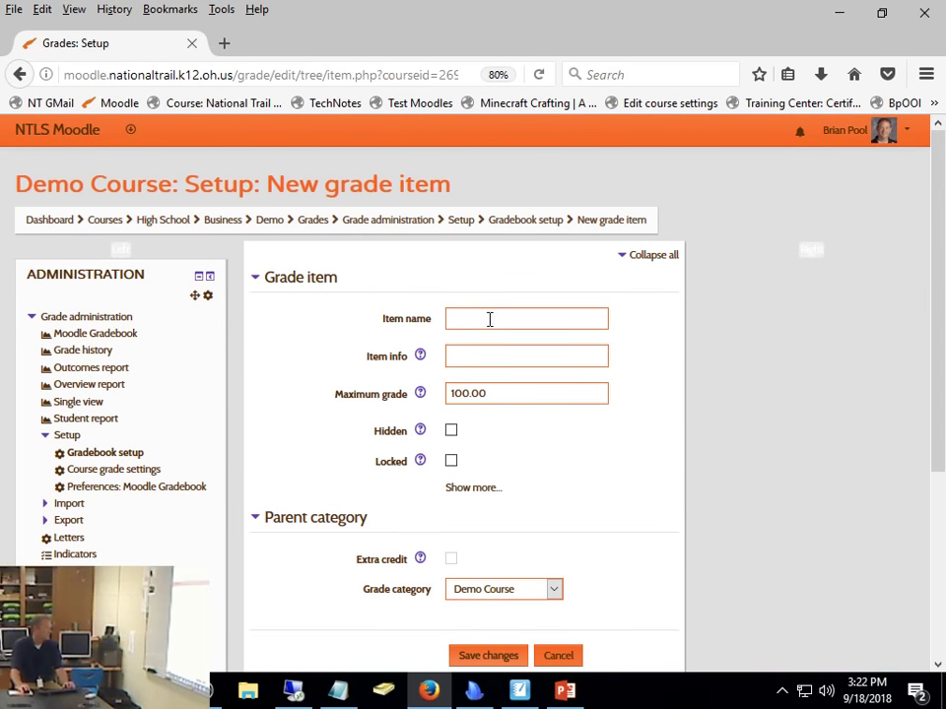
pyautogui.click(490, 319)
pyautogui.write('Ext')
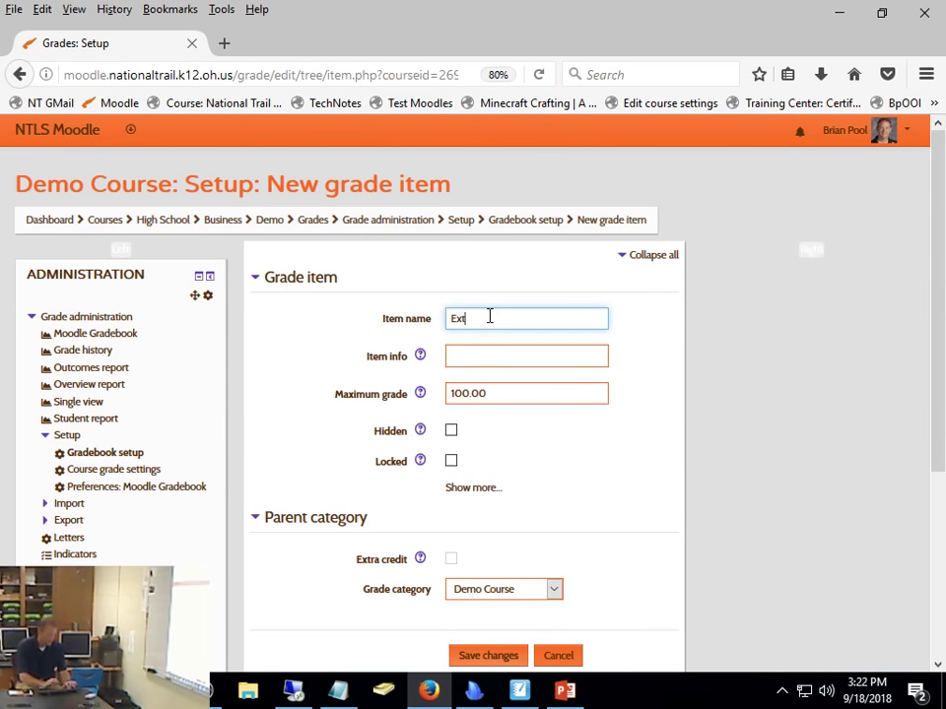
pyautogui.write('ra')
pyautogui.scroll(-5, 487, 324)
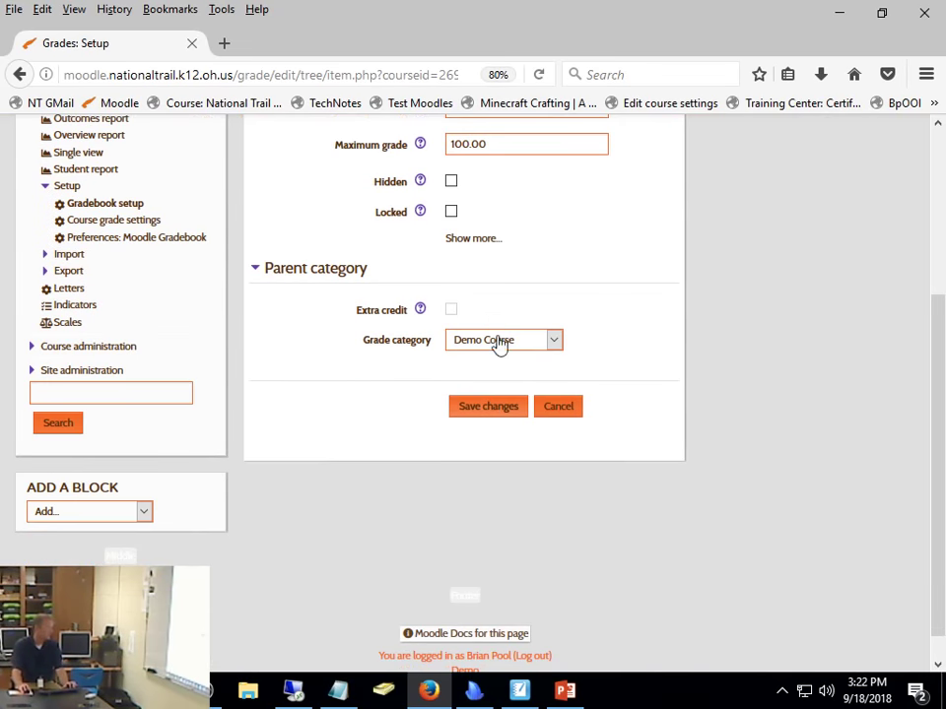
pyautogui.scroll(3, 514, 271)
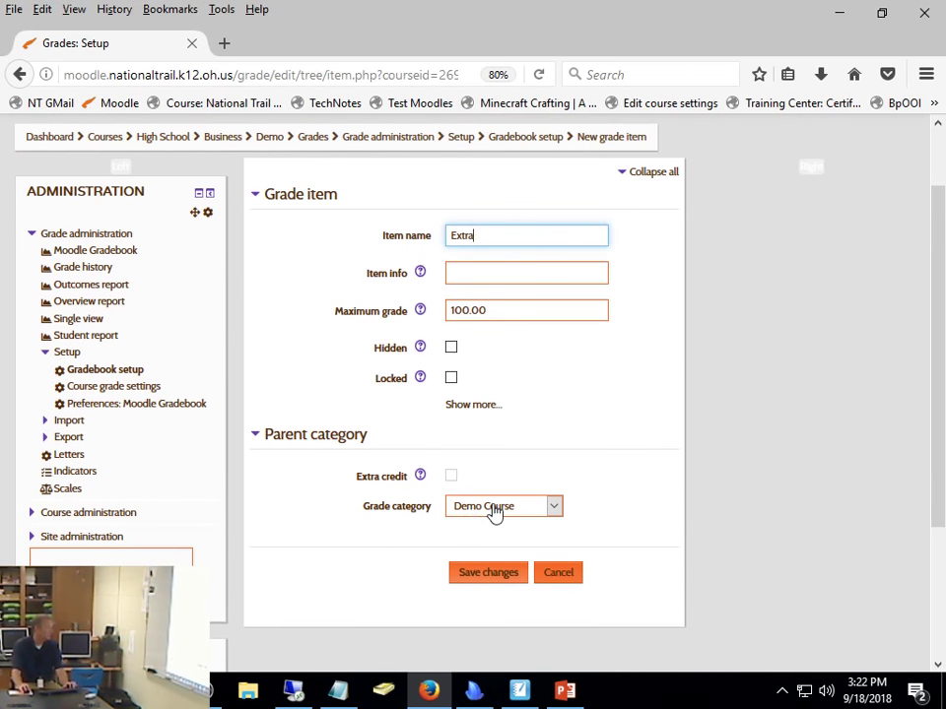
pyautogui.click(495, 509)
pyautogui.click(506, 656)
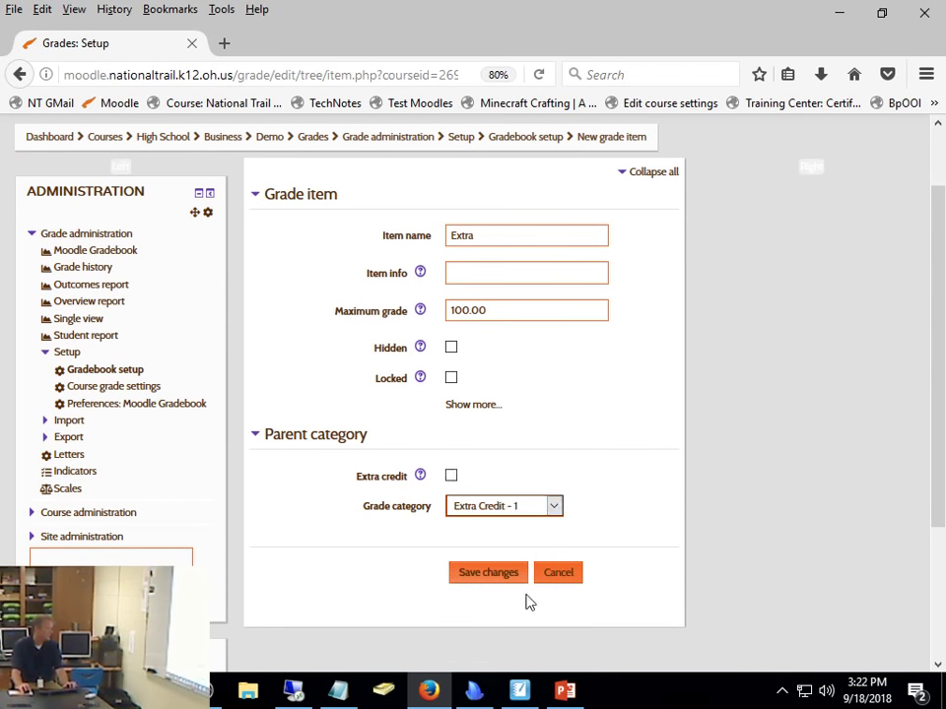
pyautogui.click(506, 578)
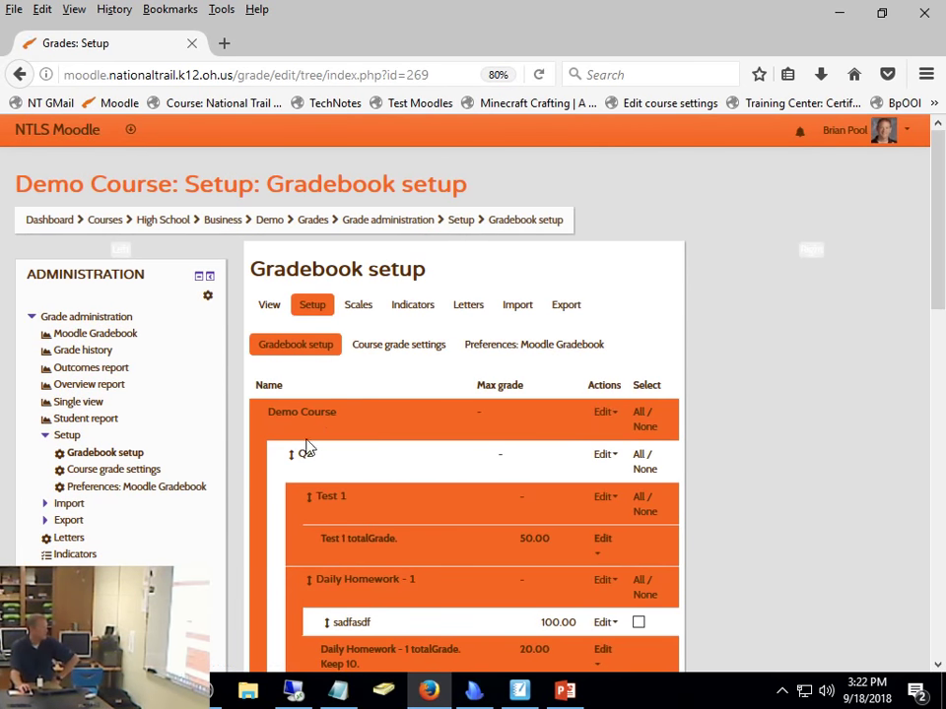
# Open the Moodle Gradebook report of the Demo Course and turn editing on.
pyautogui.scroll(-3, 432, 388)
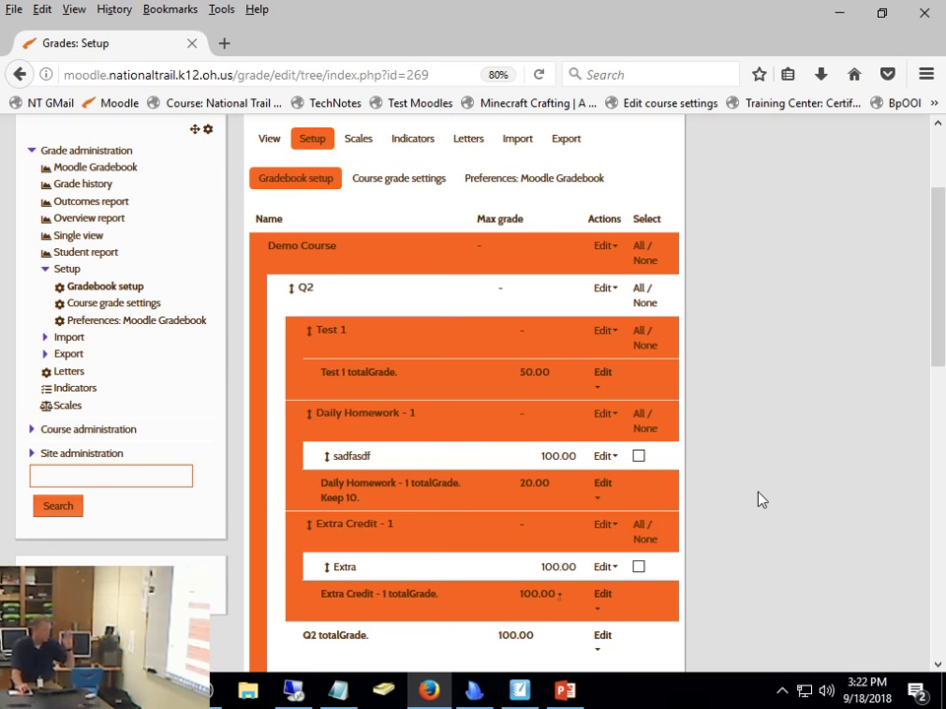
pyautogui.scroll(3, 542, 410)
pyautogui.click(273, 307)
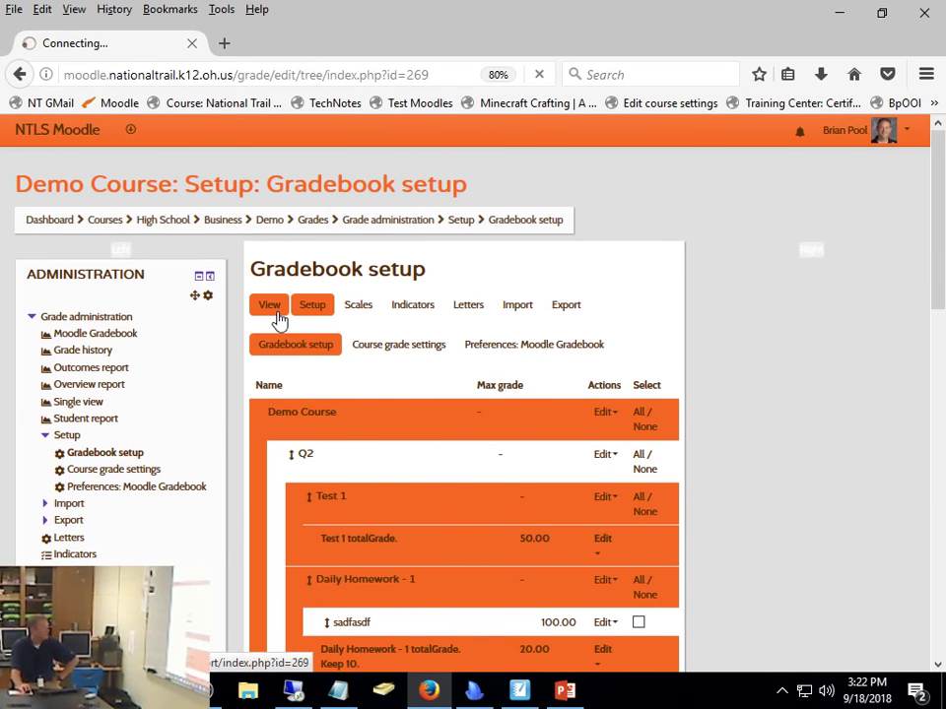
pyautogui.scroll(-6, 824, 390)
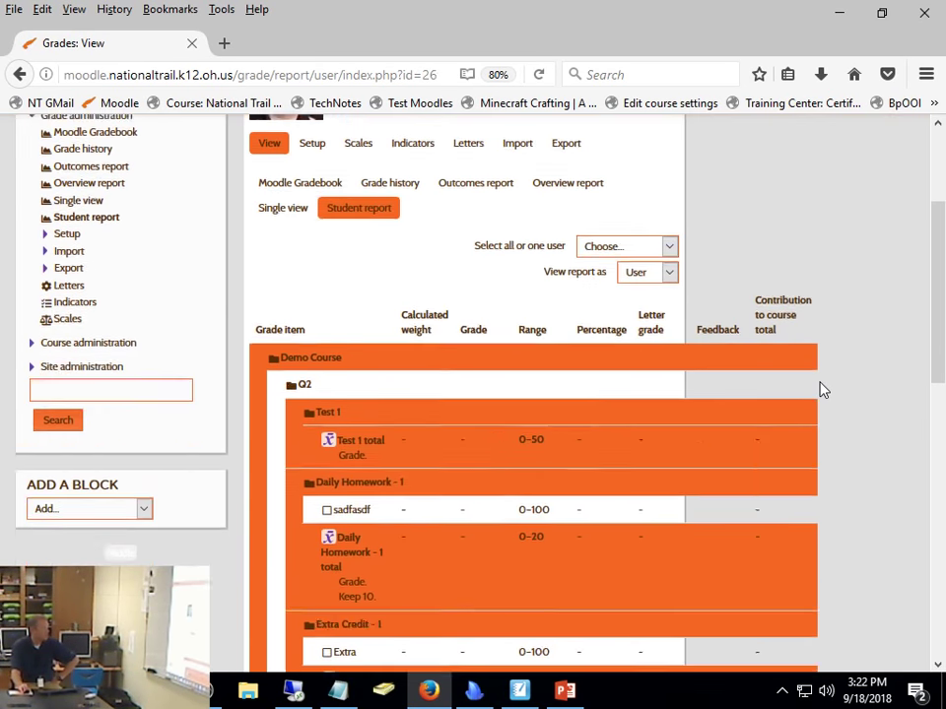
pyautogui.scroll(4, 822, 390)
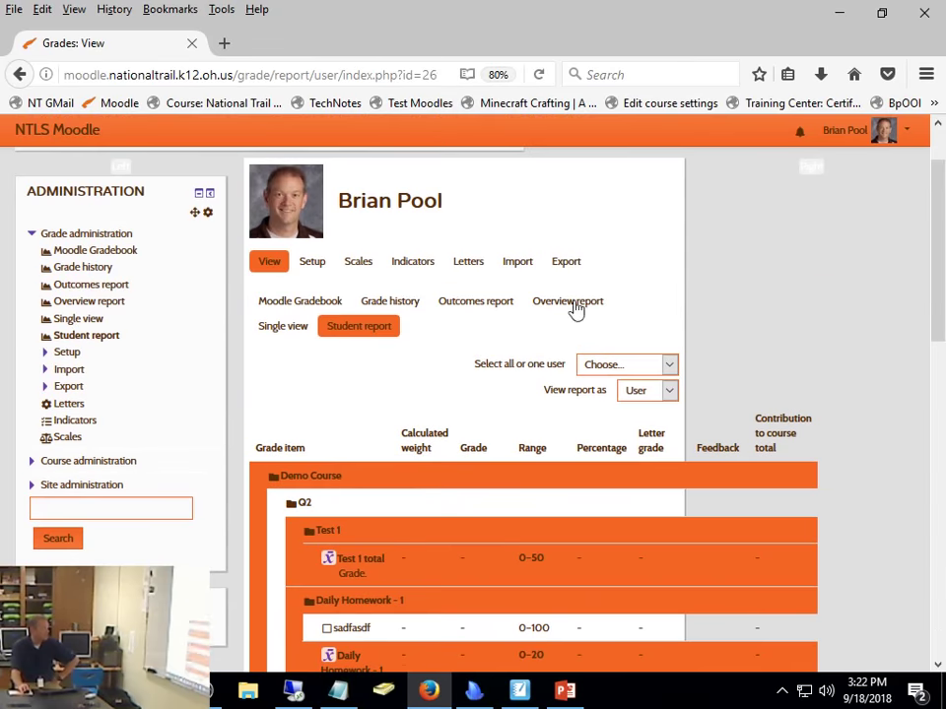
pyautogui.click(281, 305)
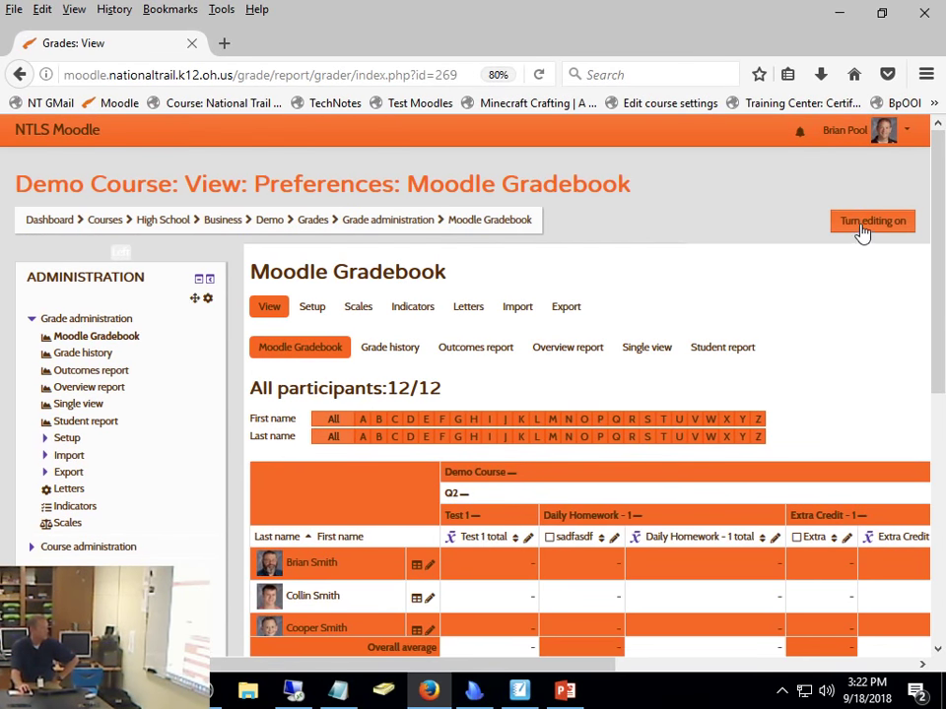
pyautogui.click(863, 225)
pyautogui.scroll(-3, 788, 373)
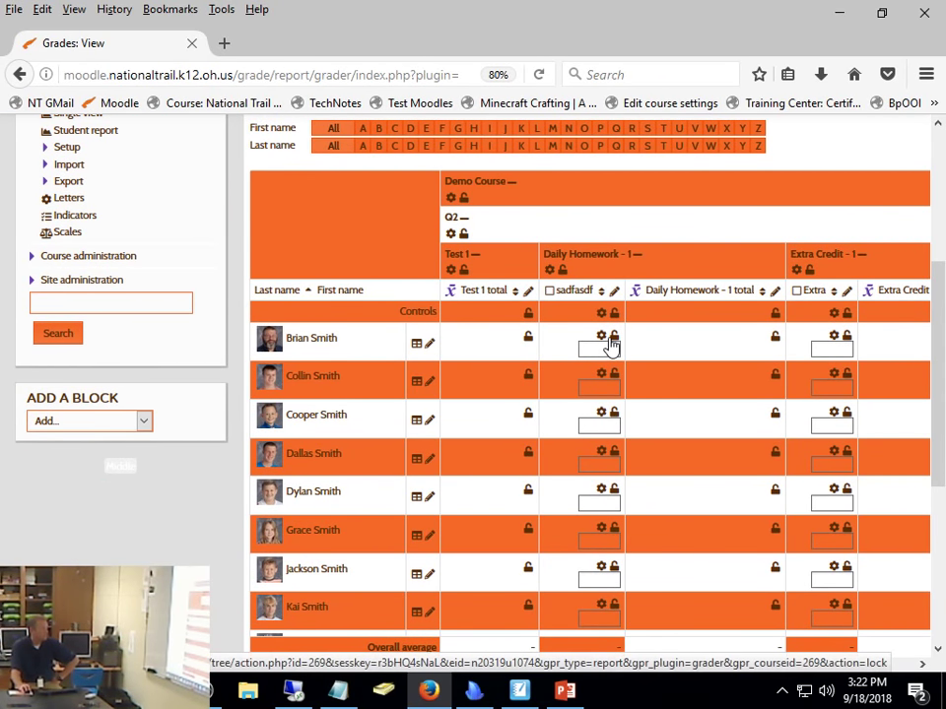
pyautogui.click(613, 336)
pyautogui.scroll(-3, 631, 434)
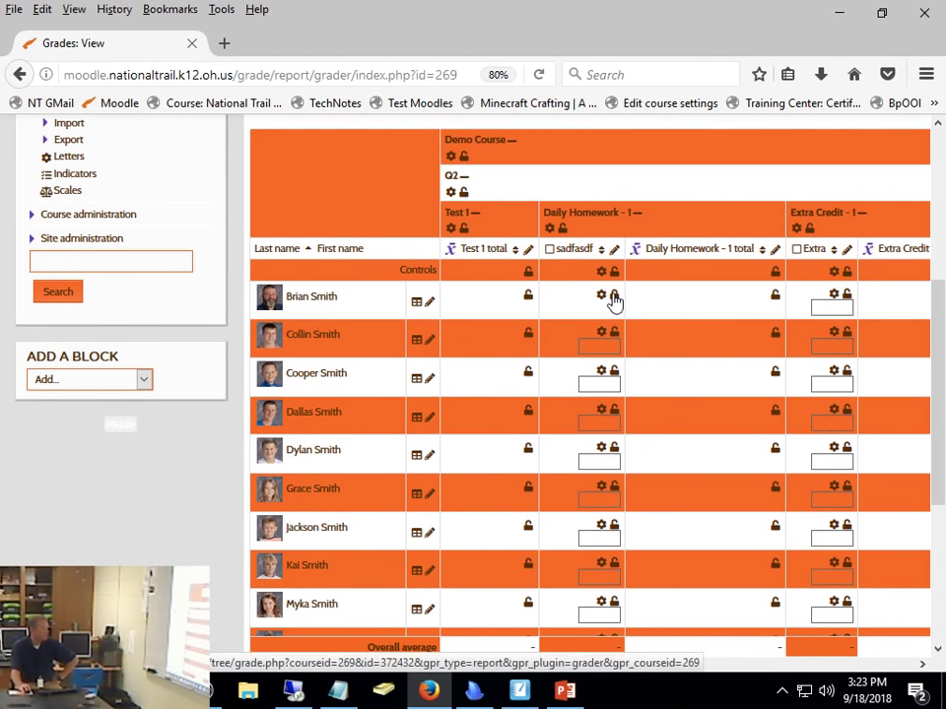
pyautogui.click(612, 298)
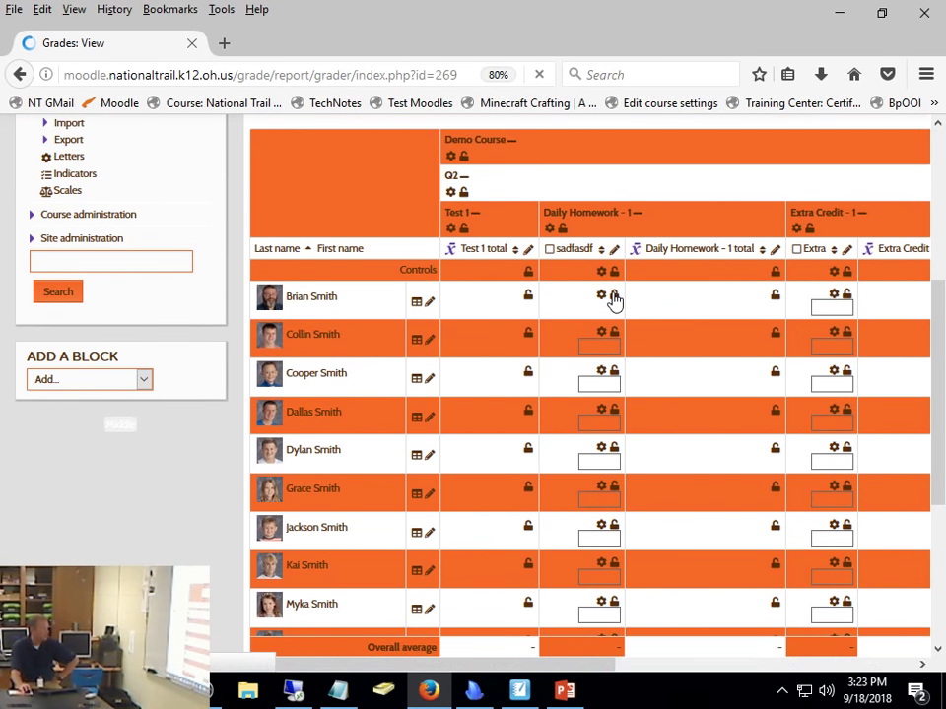
# Enter a grade of 10 for the first listed student on the sadfasdf homework item and save the changes.
pyautogui.scroll(-2, 608, 440)
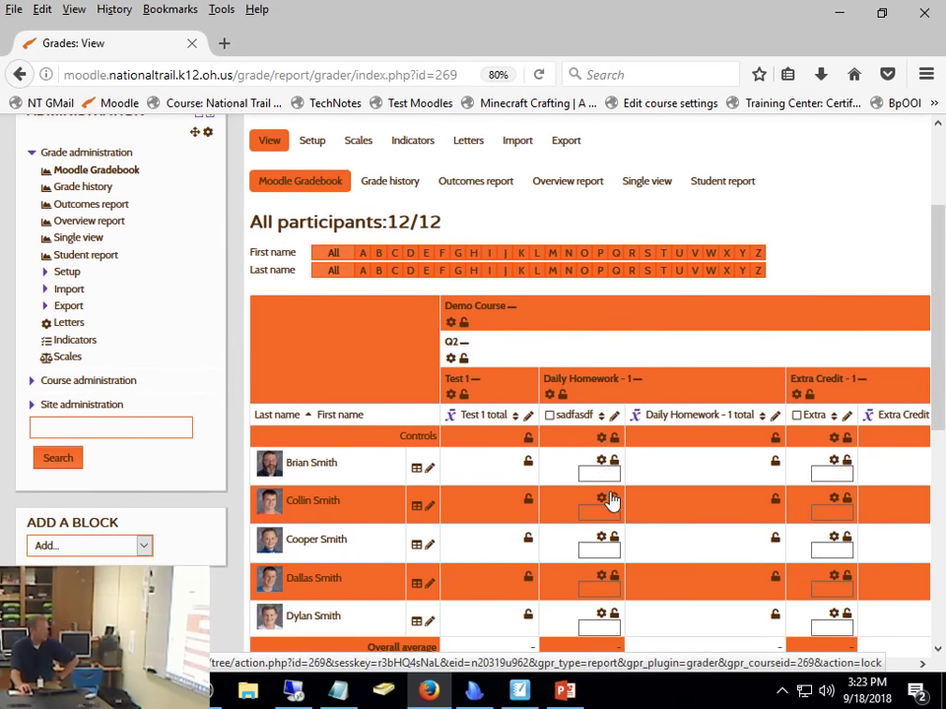
pyautogui.click(608, 474)
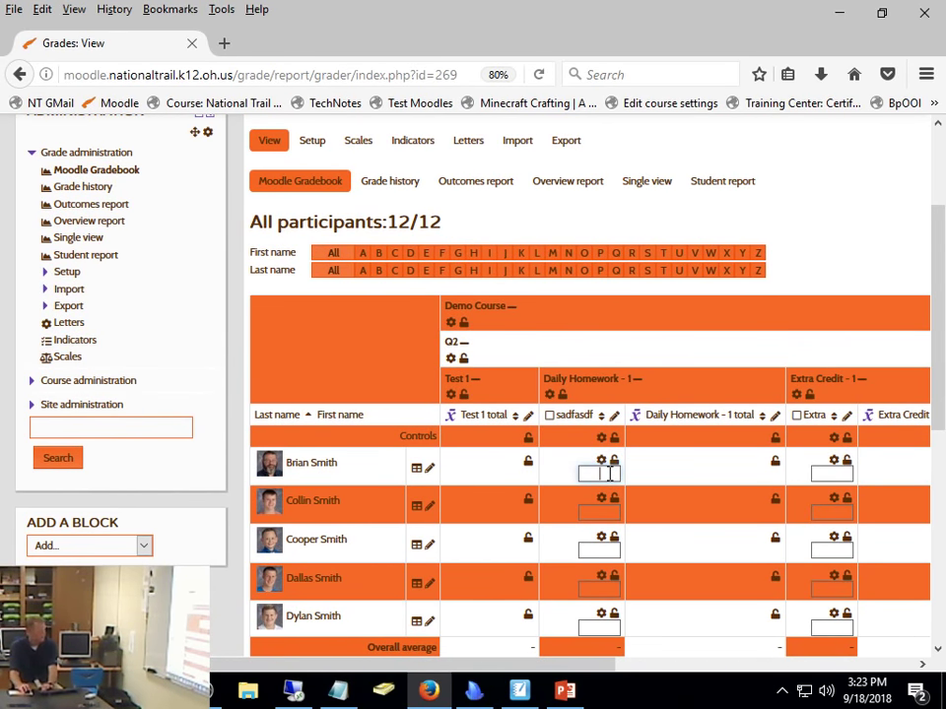
pyautogui.write('10')
pyautogui.scroll(-8, 846, 478)
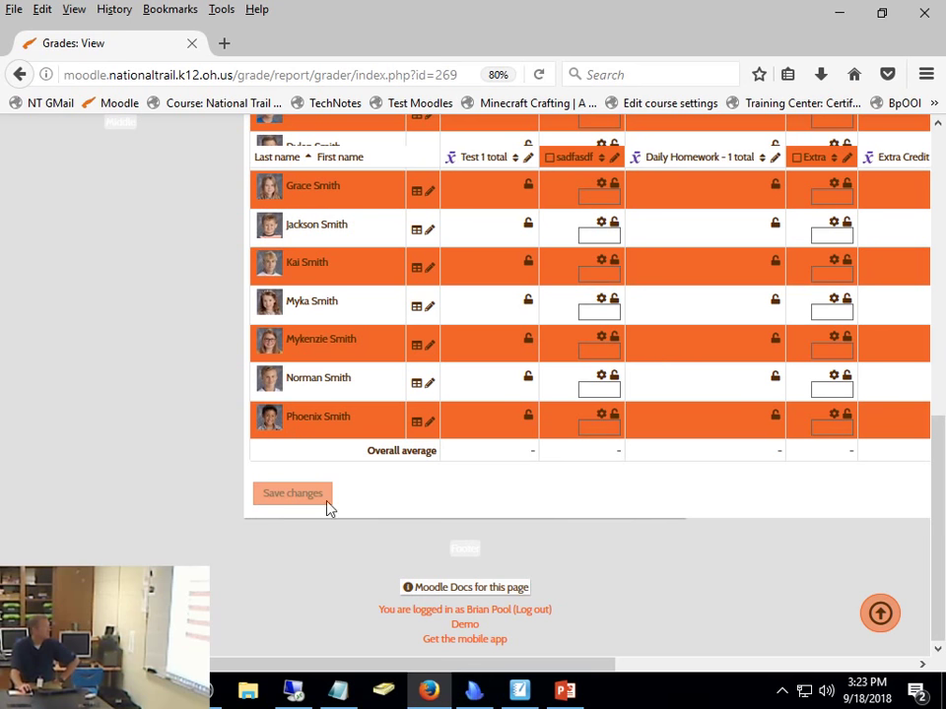
pyautogui.click(296, 493)
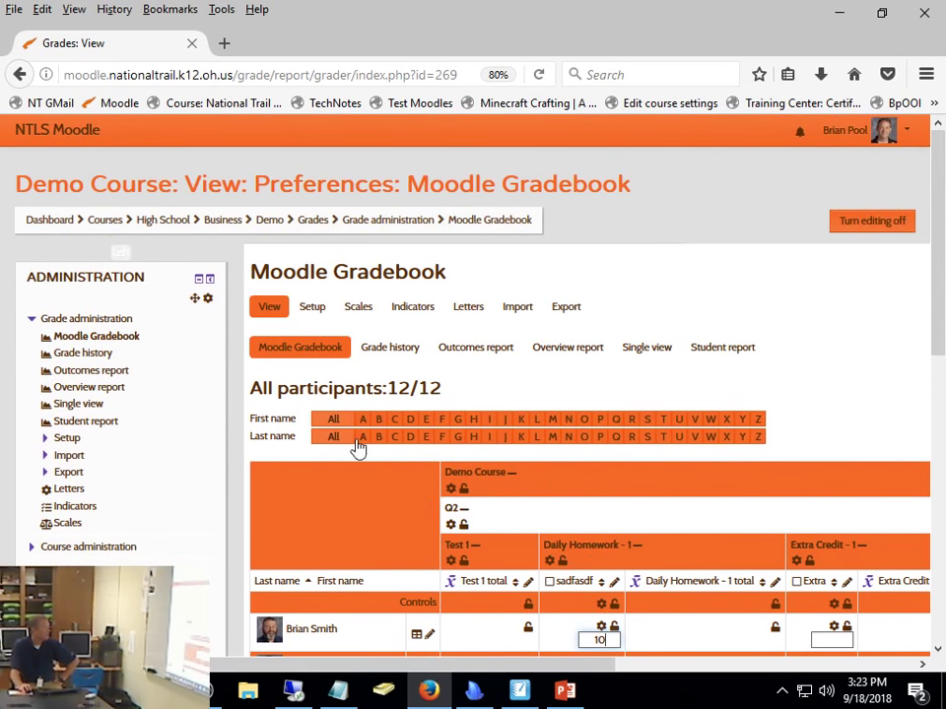
# Open the first listed student's report and check how the homework grade affects the Q2 and course totals.
pyautogui.click(741, 352)
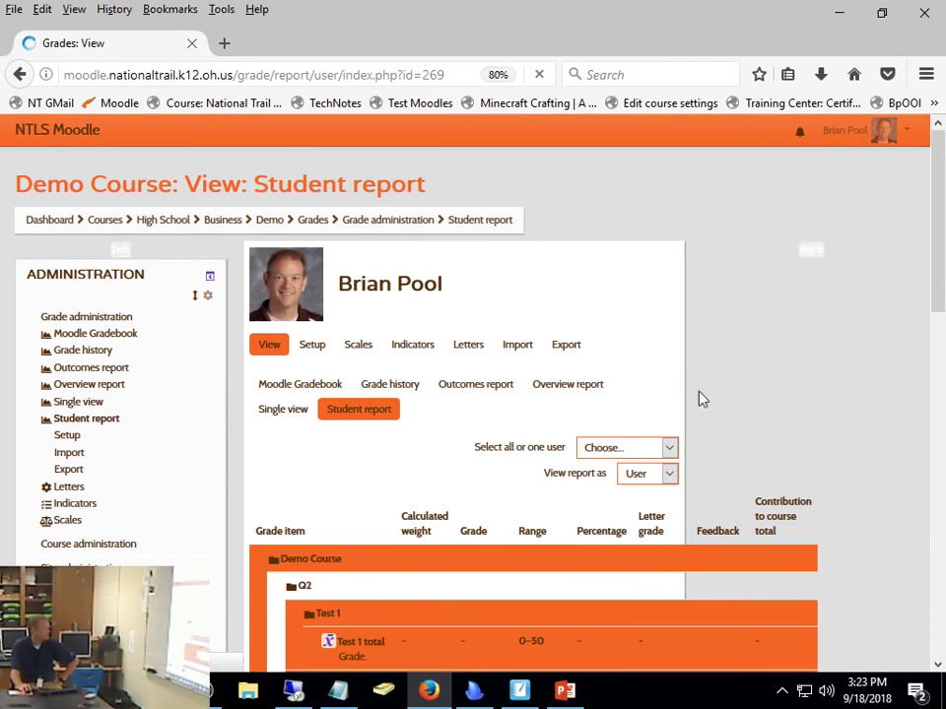
pyautogui.scroll(-2, 689, 437)
pyautogui.click(620, 369)
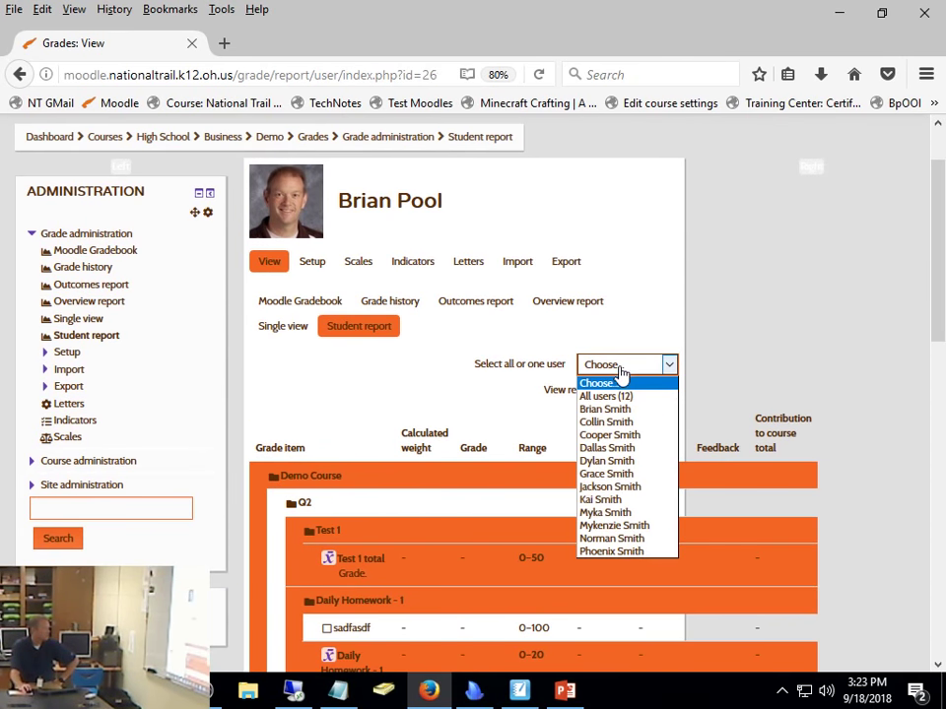
pyautogui.click(621, 408)
pyautogui.scroll(-5, 761, 371)
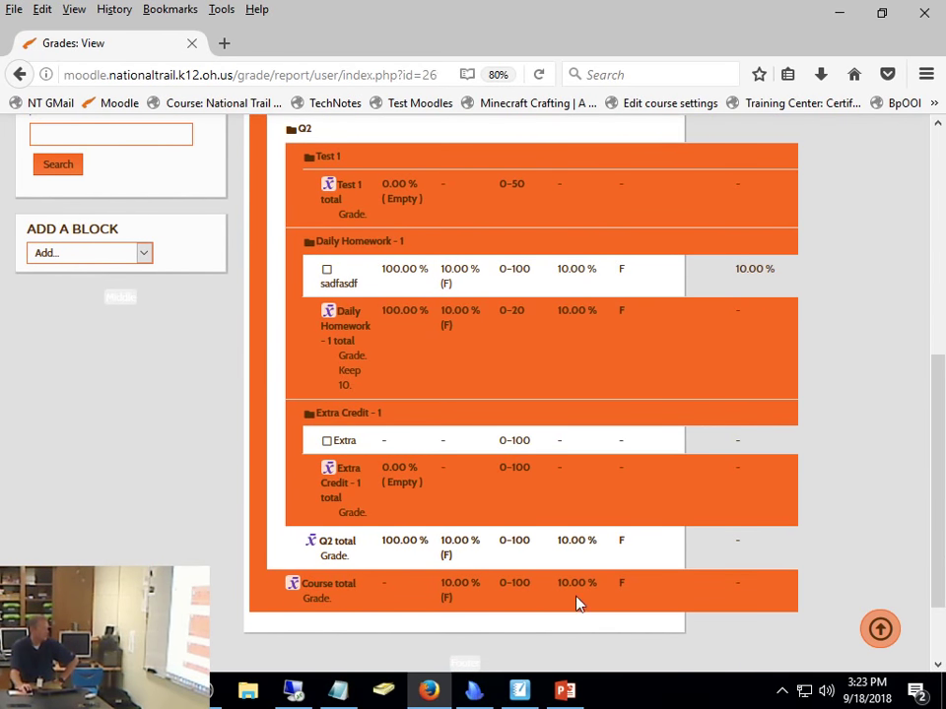
pyautogui.scroll(10, 603, 583)
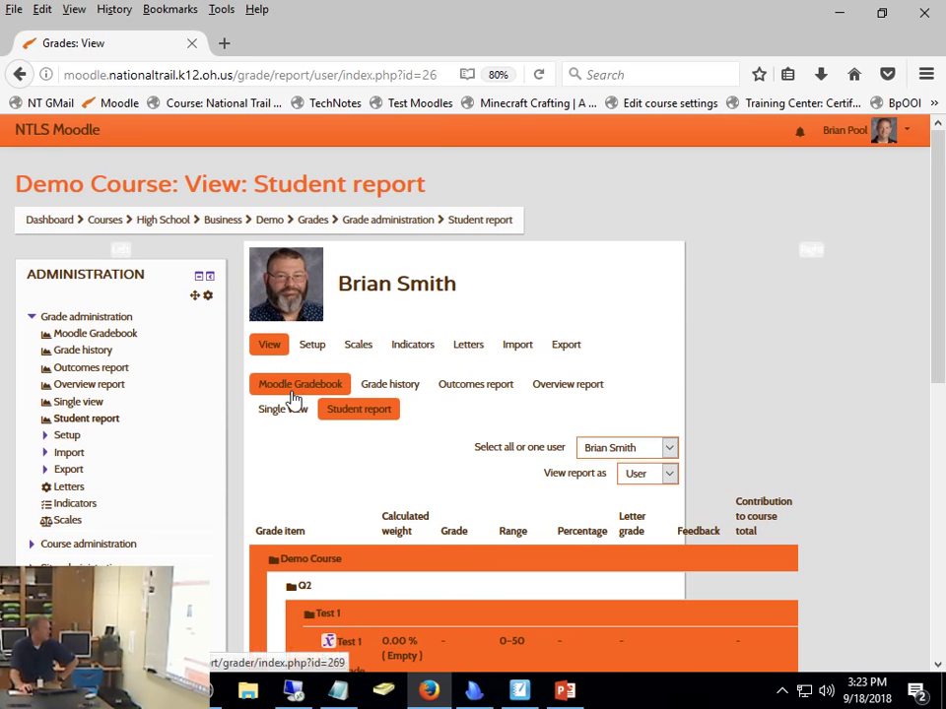
# Enter a grade of 90 for the first listed student on the Extra item in the Moodle Gradebook and save the changes.
pyautogui.click(293, 396)
pyautogui.scroll(-2, 772, 510)
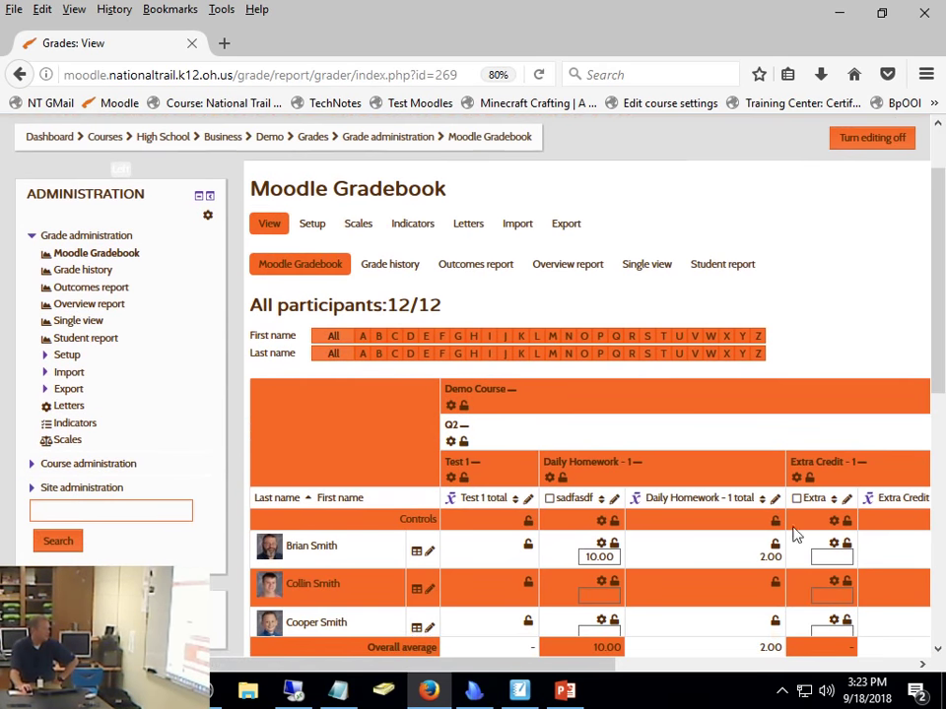
pyautogui.click(836, 558)
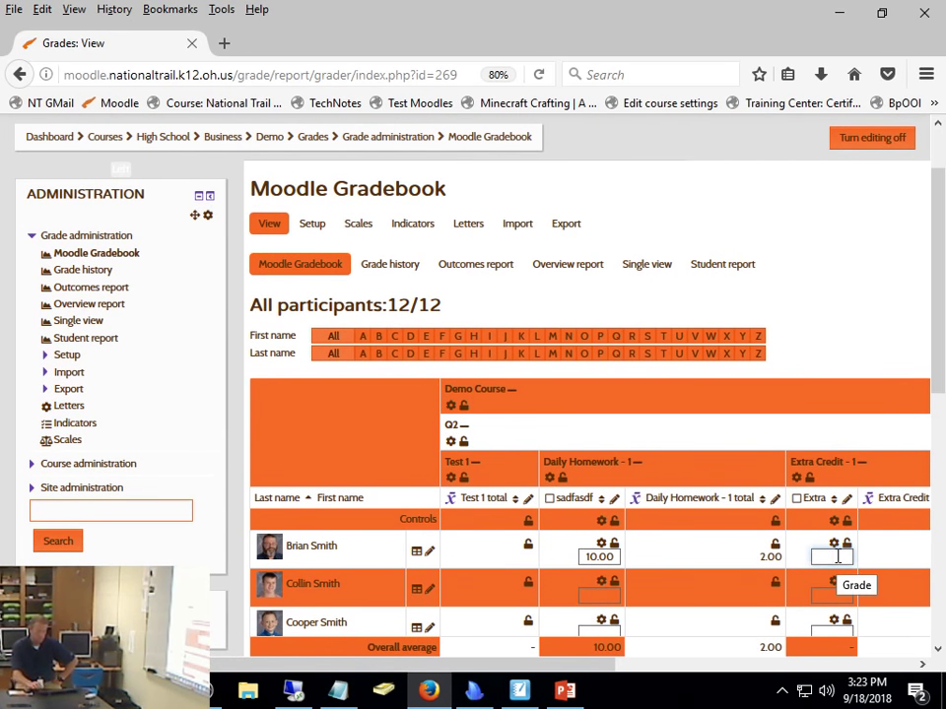
pyautogui.write('90')
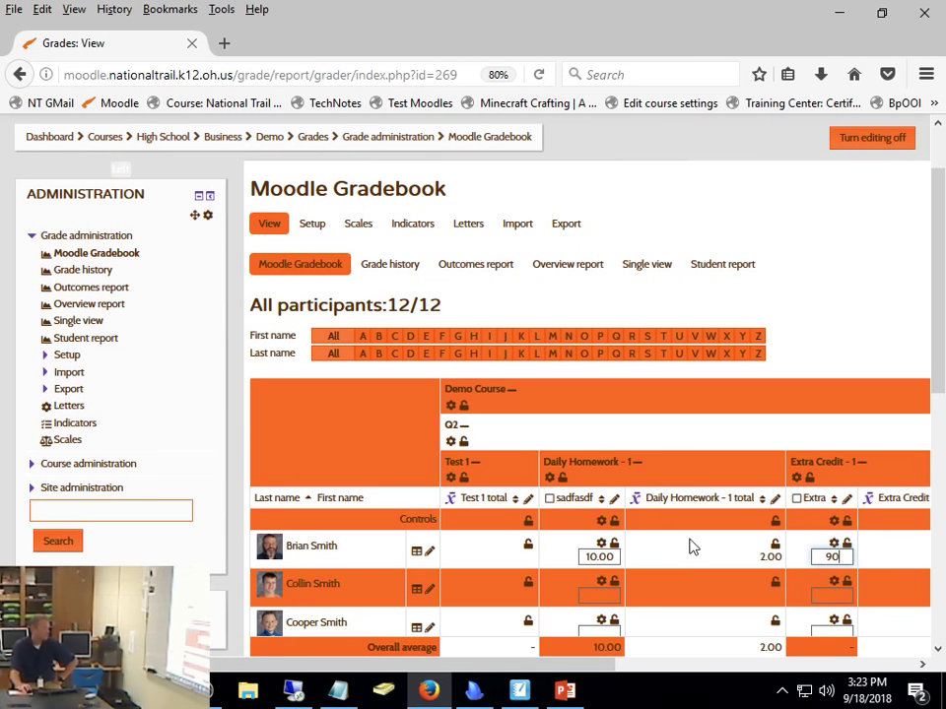
pyautogui.scroll(-10, 689, 548)
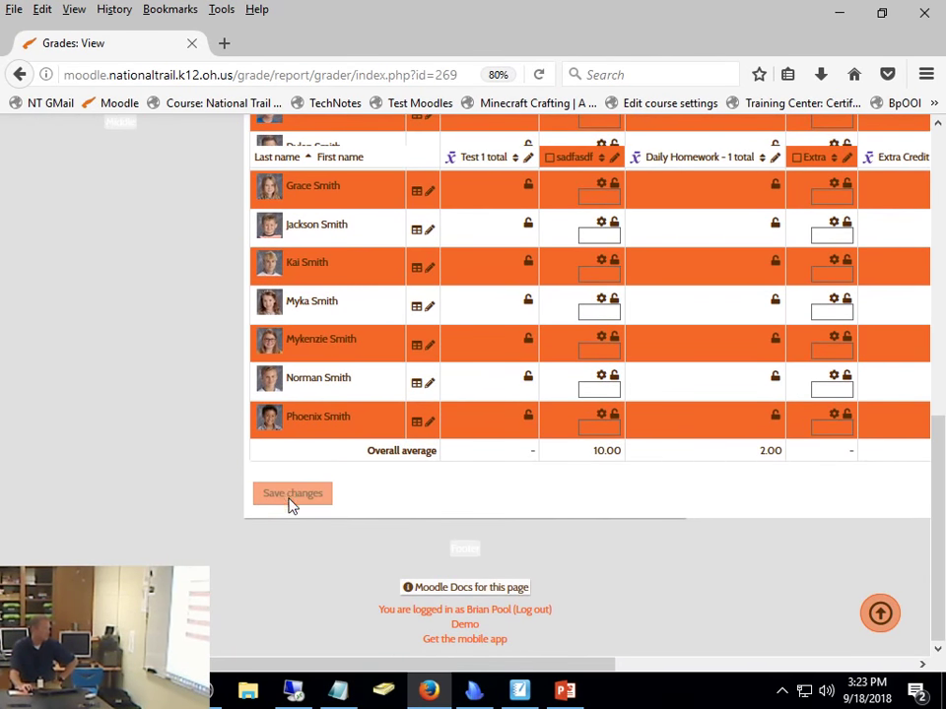
pyautogui.scroll(10, 638, 620)
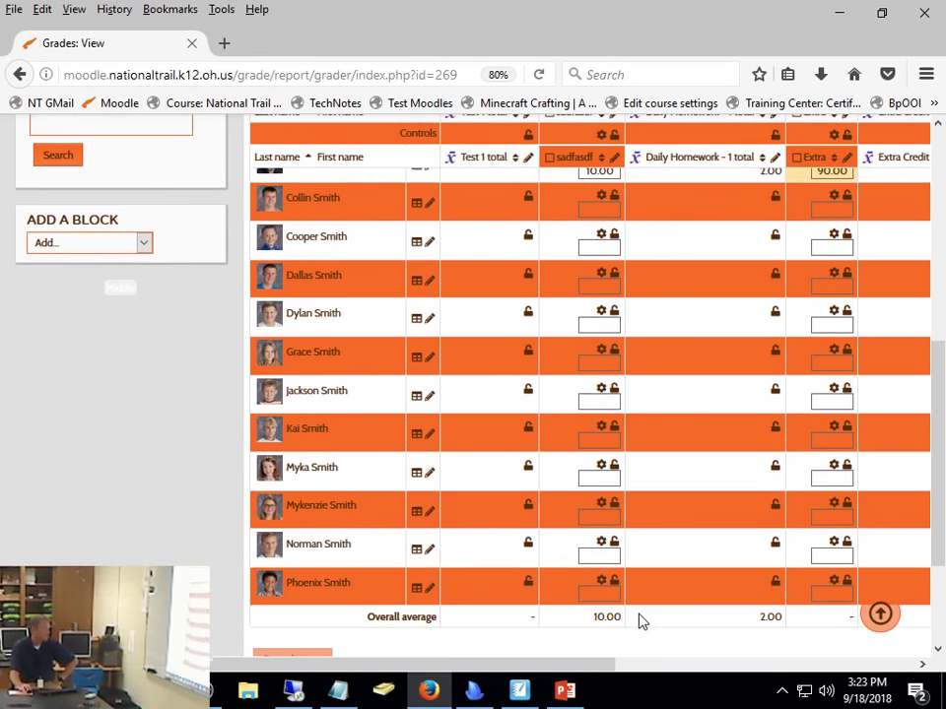
pyautogui.scroll(-10, 639, 620)
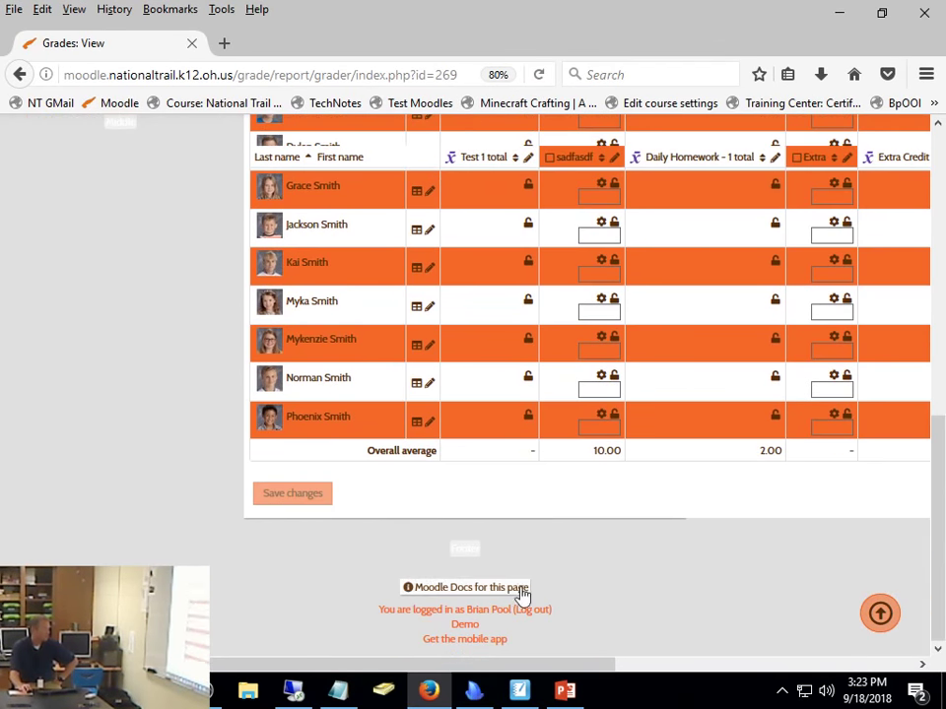
pyautogui.click(286, 493)
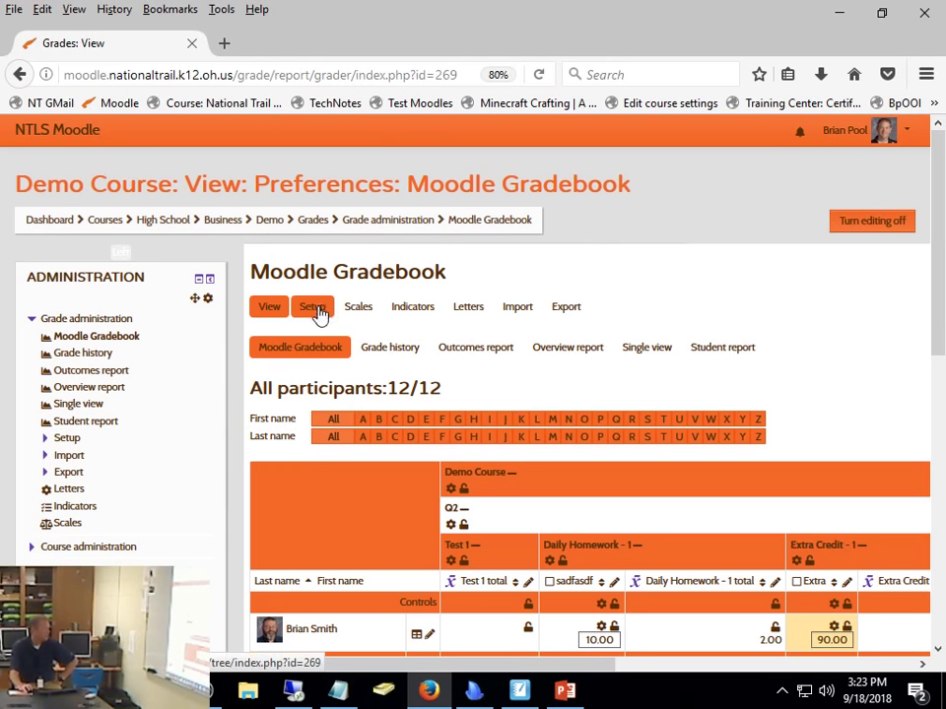
# Review the same student's report again to examine how the Extra grade contributes to the Q2 and course totals.
pyautogui.click(742, 363)
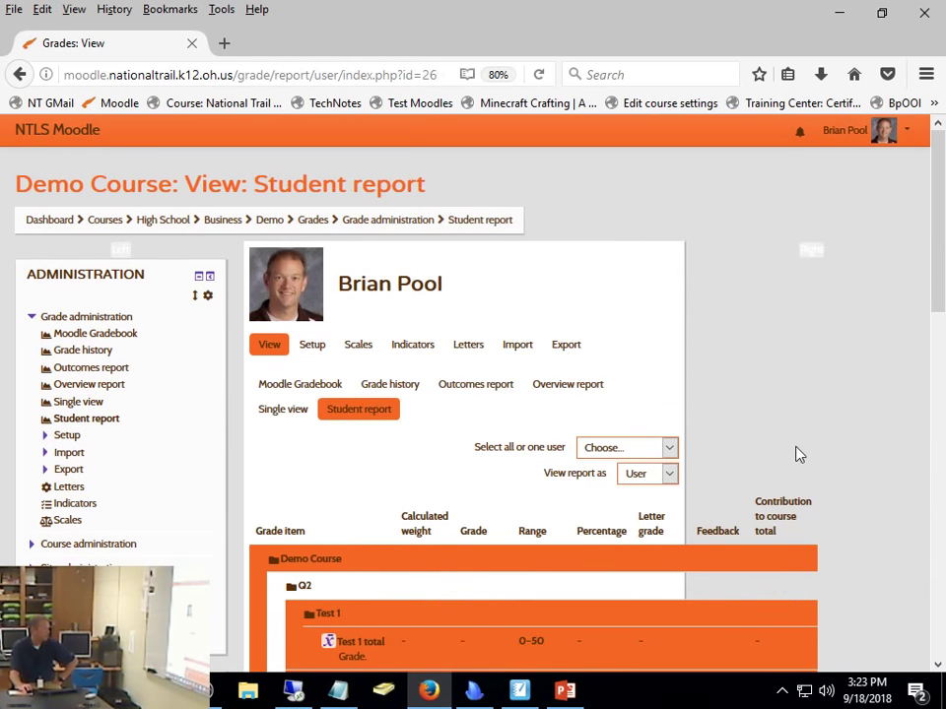
pyautogui.click(664, 449)
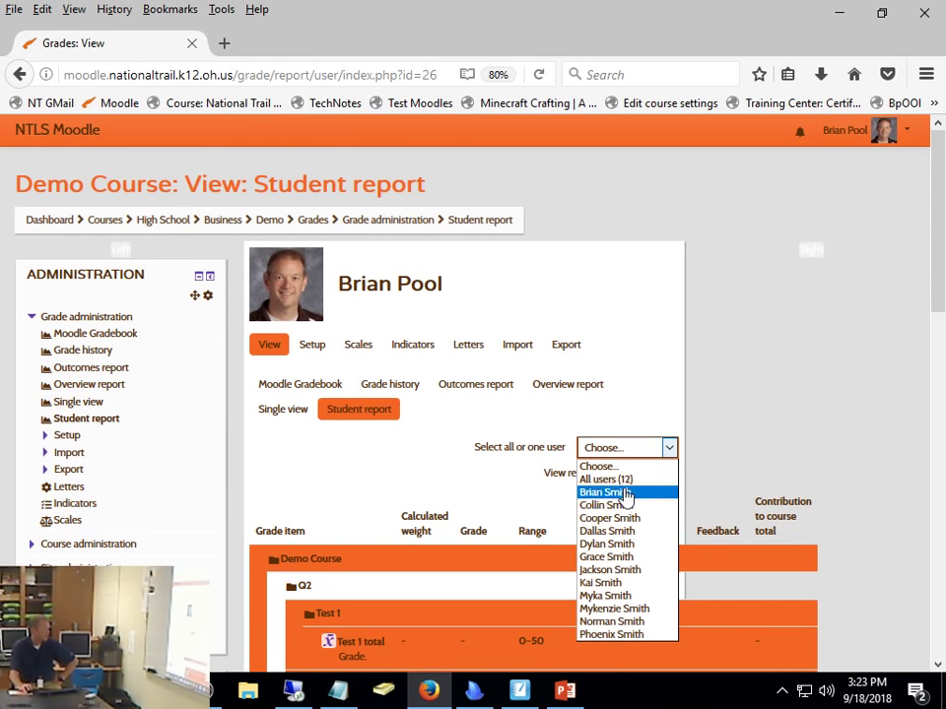
pyautogui.click(633, 494)
pyautogui.scroll(-8, 882, 456)
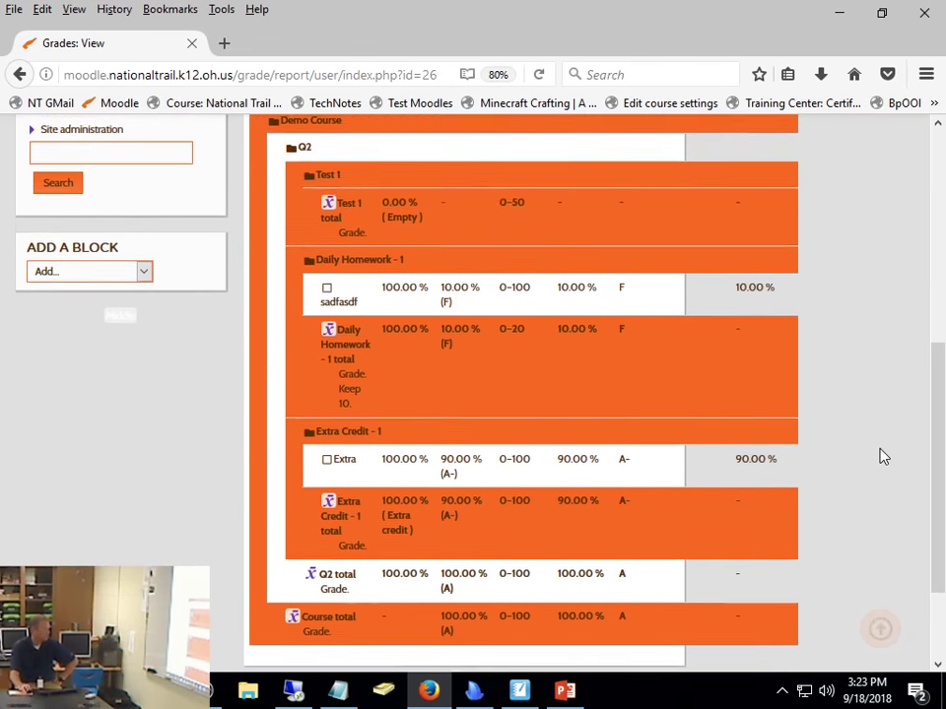
pyautogui.scroll(-1, 881, 456)
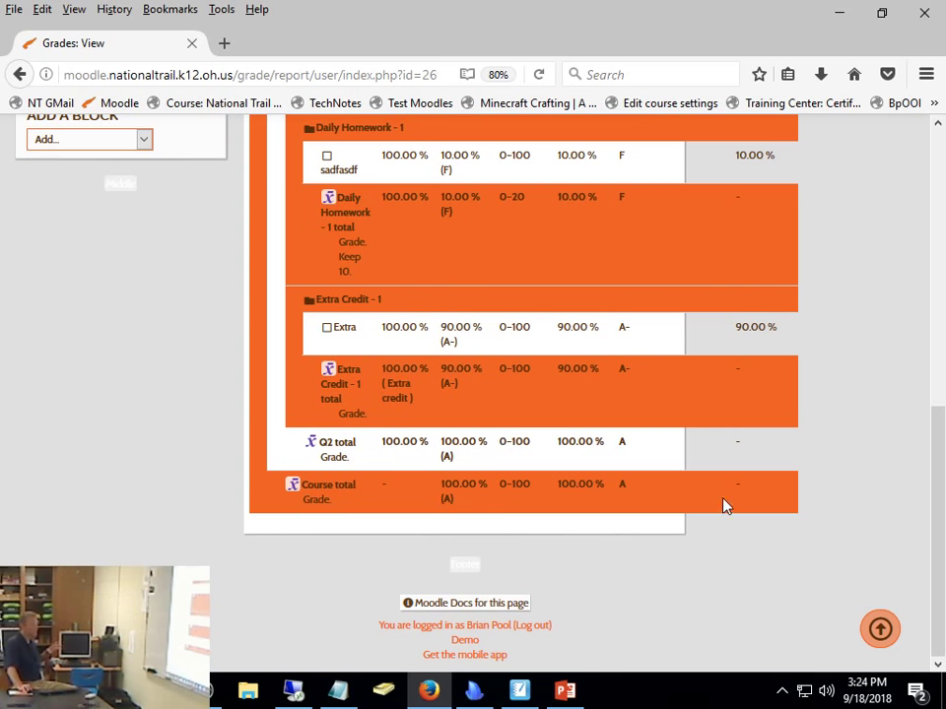
pyautogui.scroll(5, 724, 504)
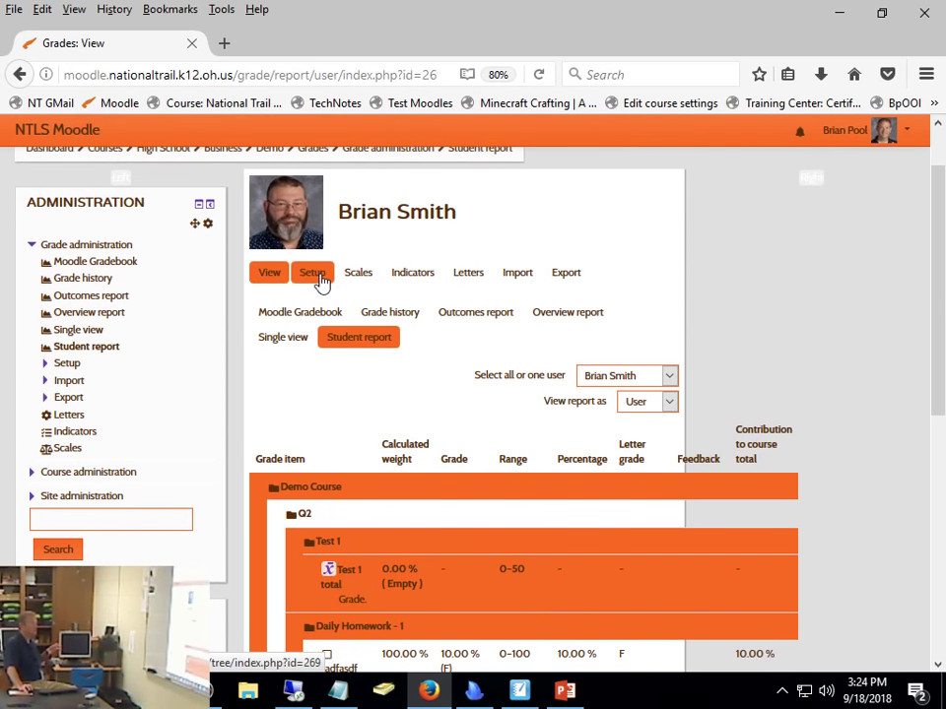
# Move the Extra Credit - 1 category into the Test 1 category in the Demo Course gradebook setup.
pyautogui.click(320, 282)
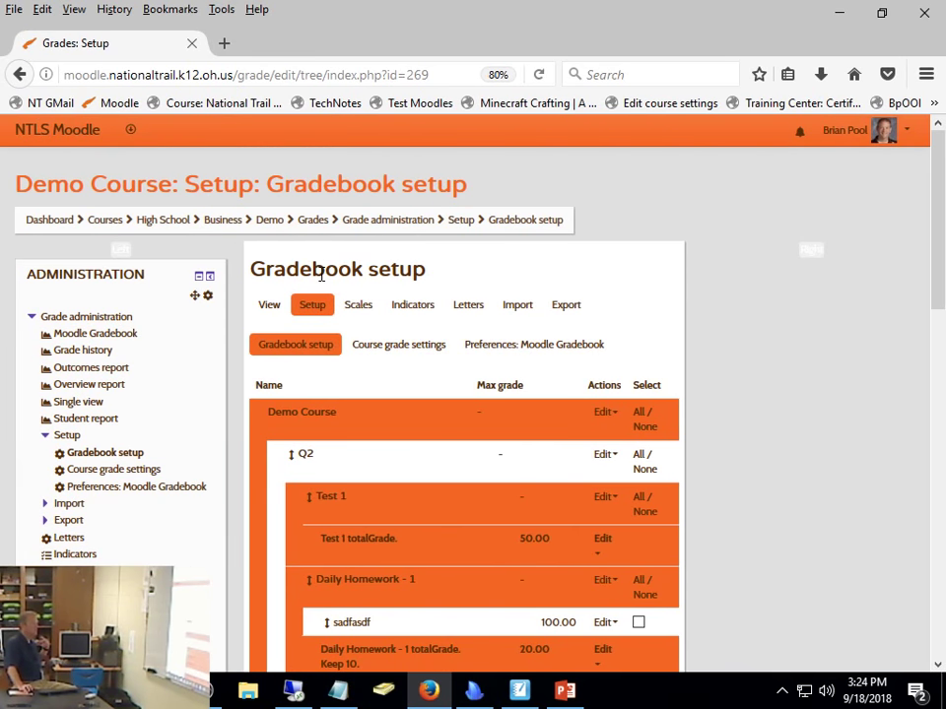
pyautogui.scroll(-6, 415, 337)
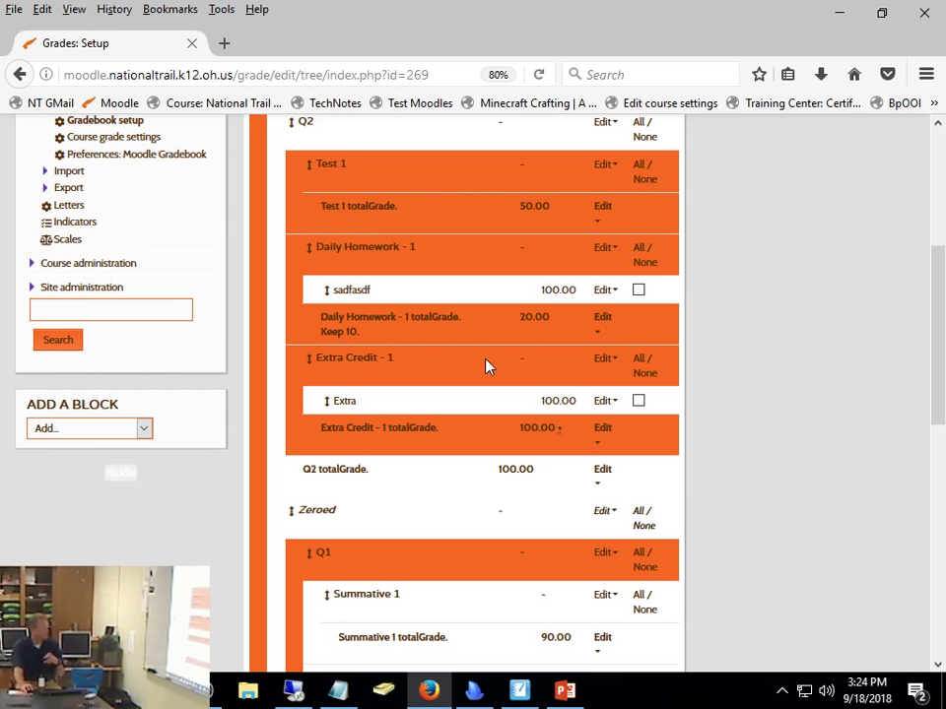
pyautogui.click(309, 361)
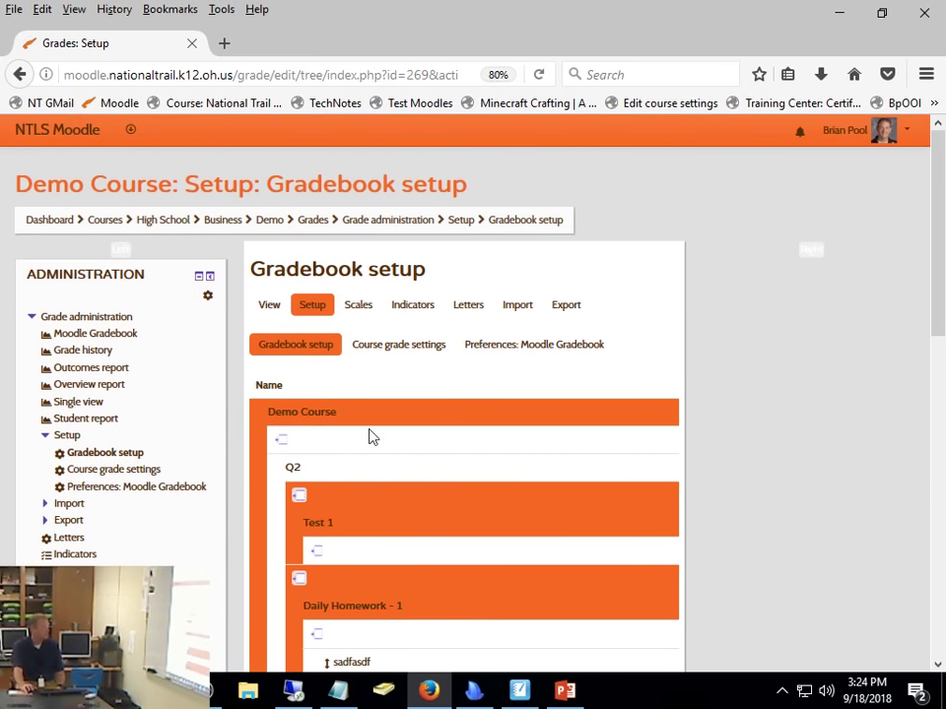
pyautogui.scroll(-4, 367, 424)
pyautogui.click(315, 305)
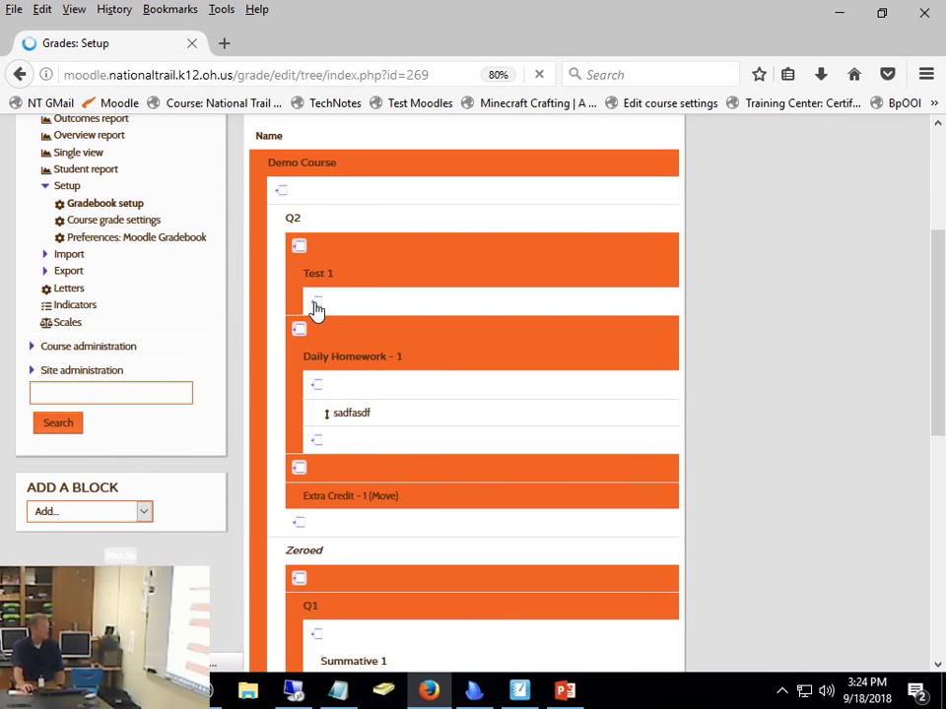
pyautogui.scroll(-3, 488, 388)
pyautogui.scroll(-1, 486, 389)
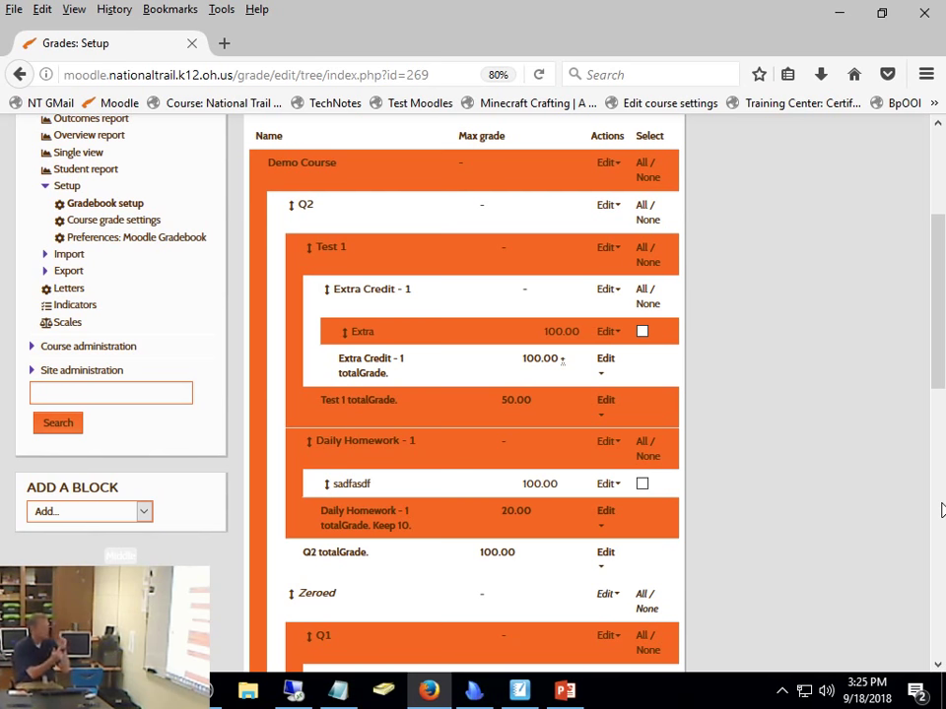
# Open the Computer Hardware course from the Dashboard and go to its teacher gradebook's setup page.
pyautogui.scroll(3, 339, 315)
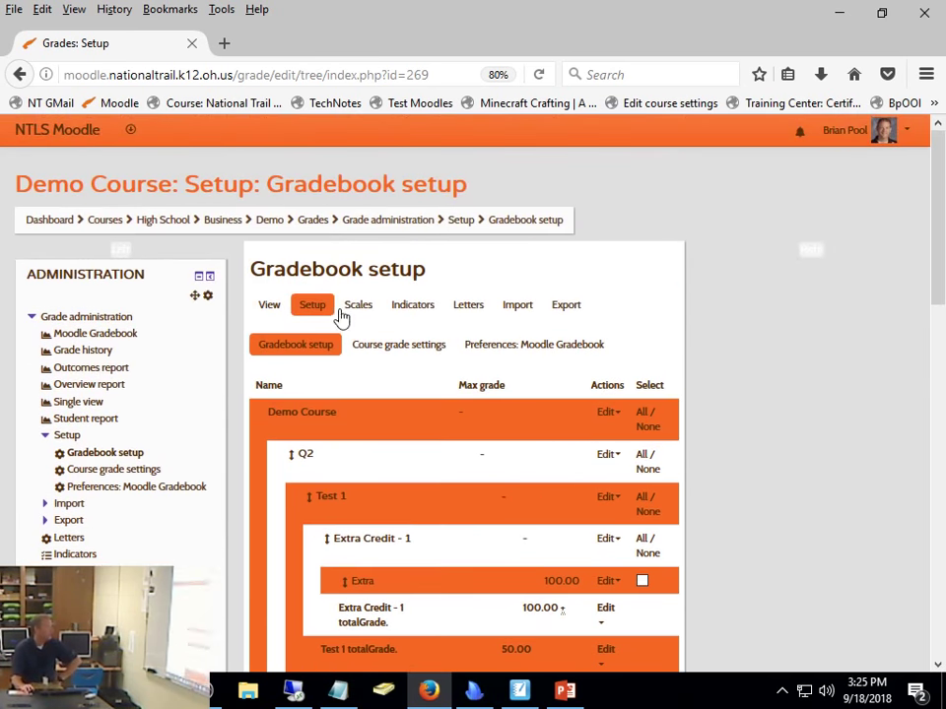
pyautogui.click(44, 221)
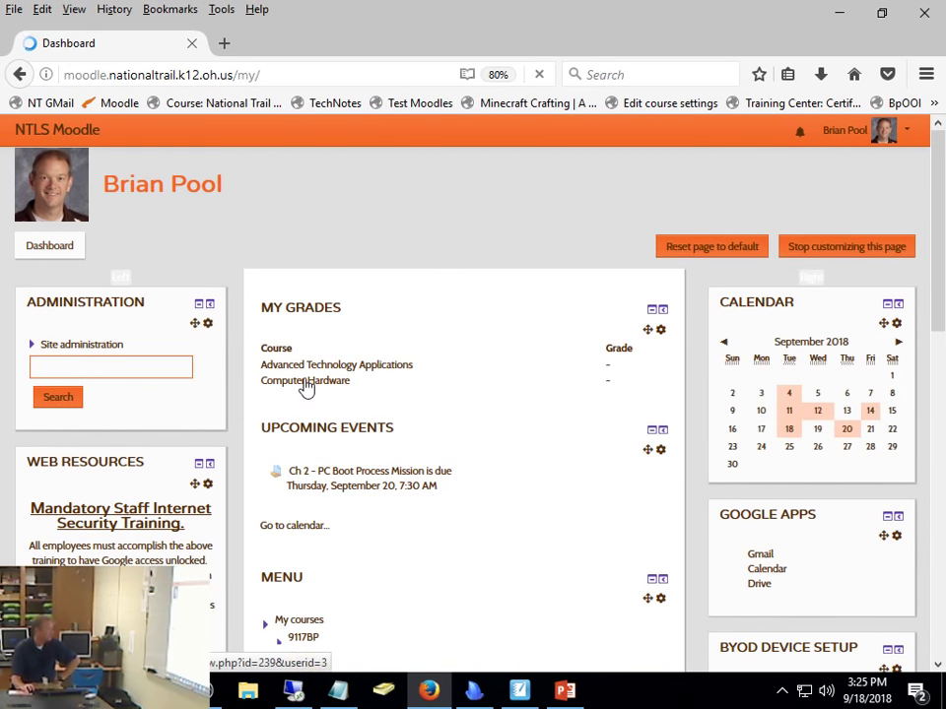
pyautogui.click(307, 388)
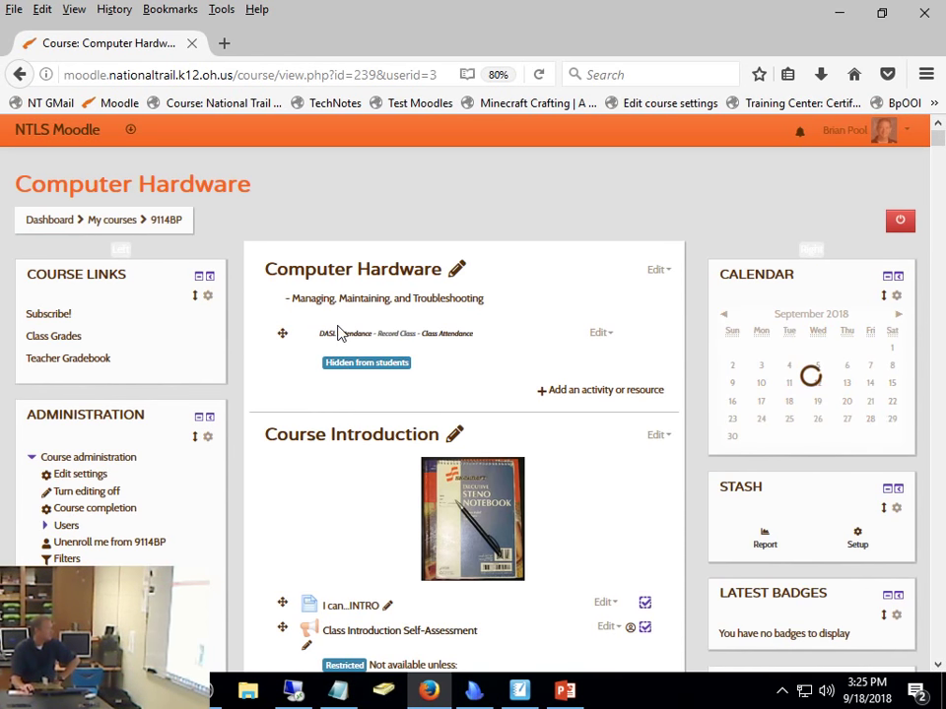
pyautogui.click(60, 360)
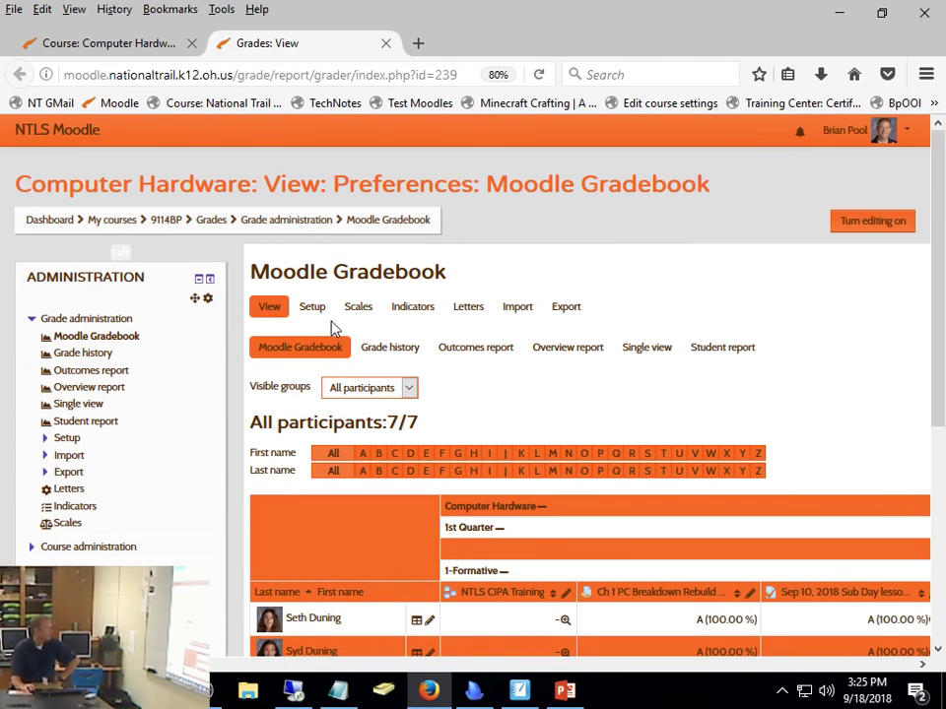
pyautogui.click(315, 309)
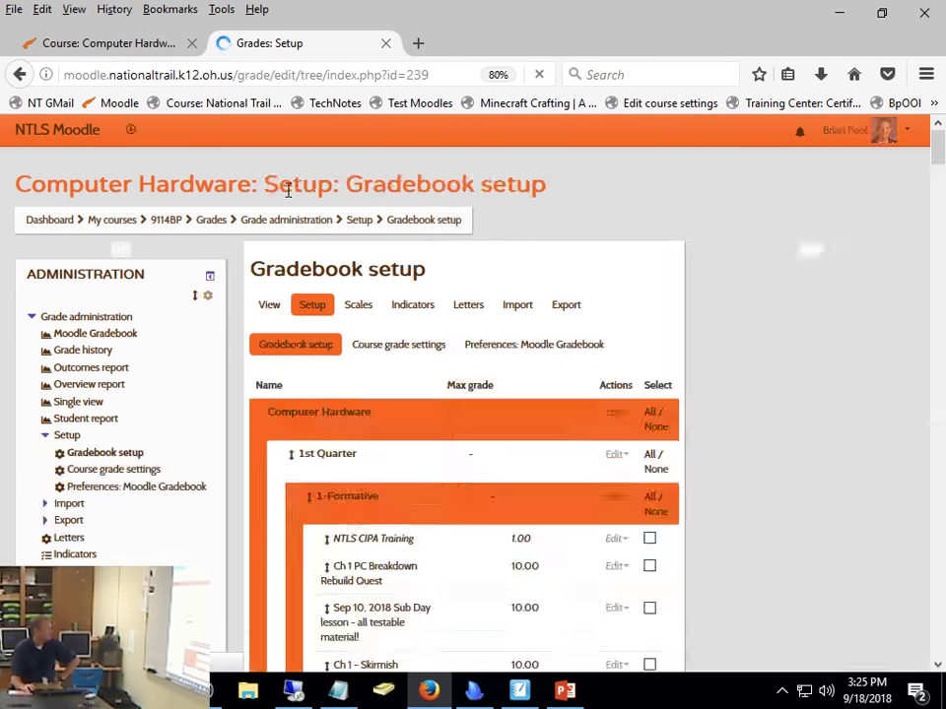
pyautogui.click(81, 44)
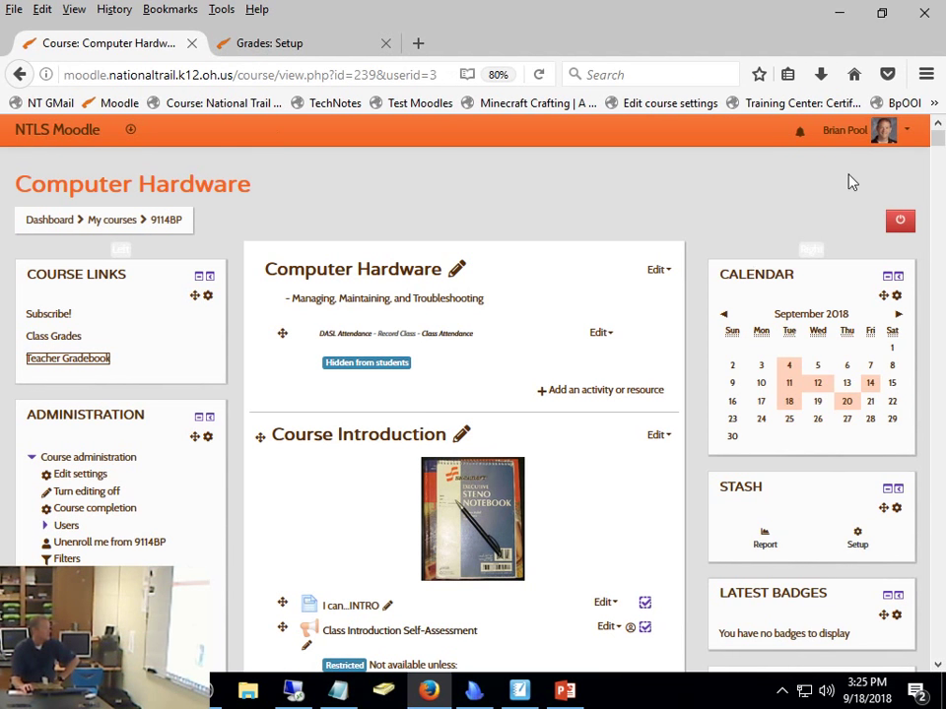
pyautogui.click(909, 132)
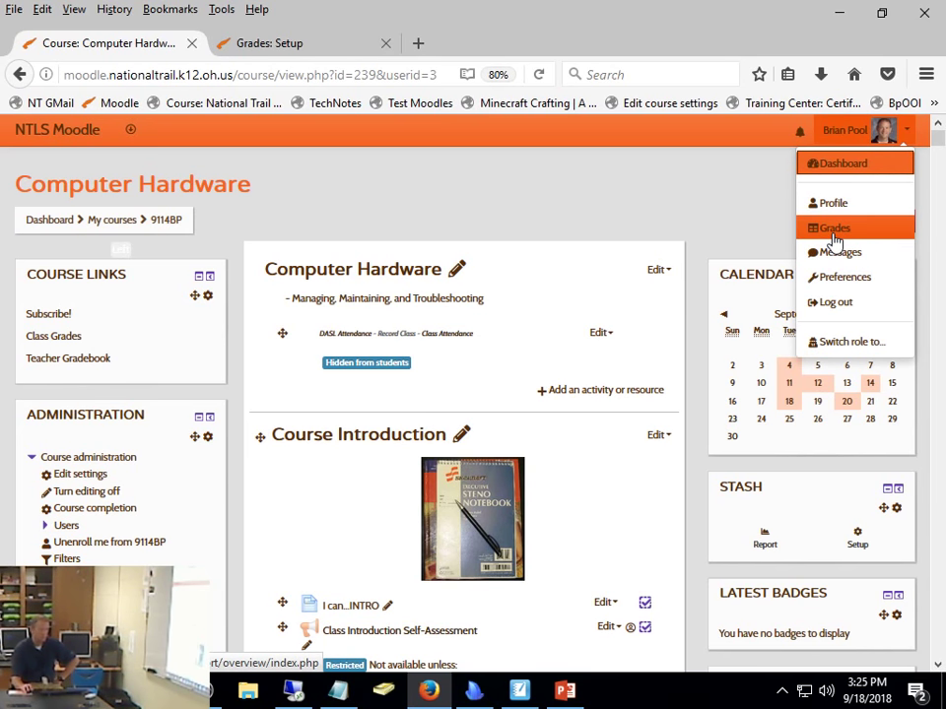
pyautogui.click(315, 46)
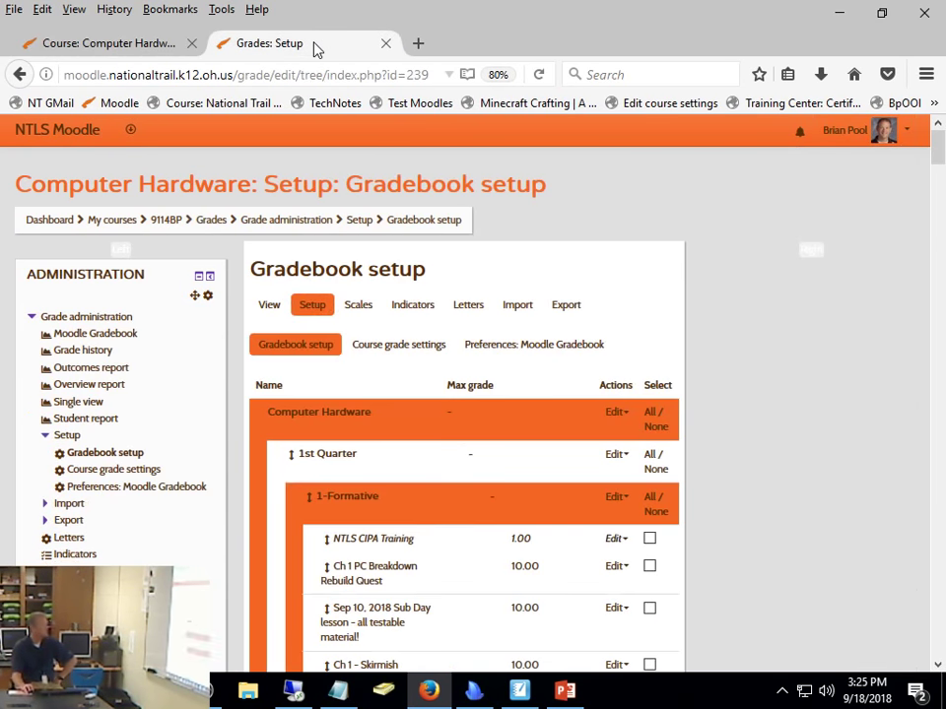
# Examine how the 1st Quarter of the Computer Hardware gradebook is organized into the 1-Formative and 1-Summative categories.
pyautogui.scroll(-1, 802, 415)
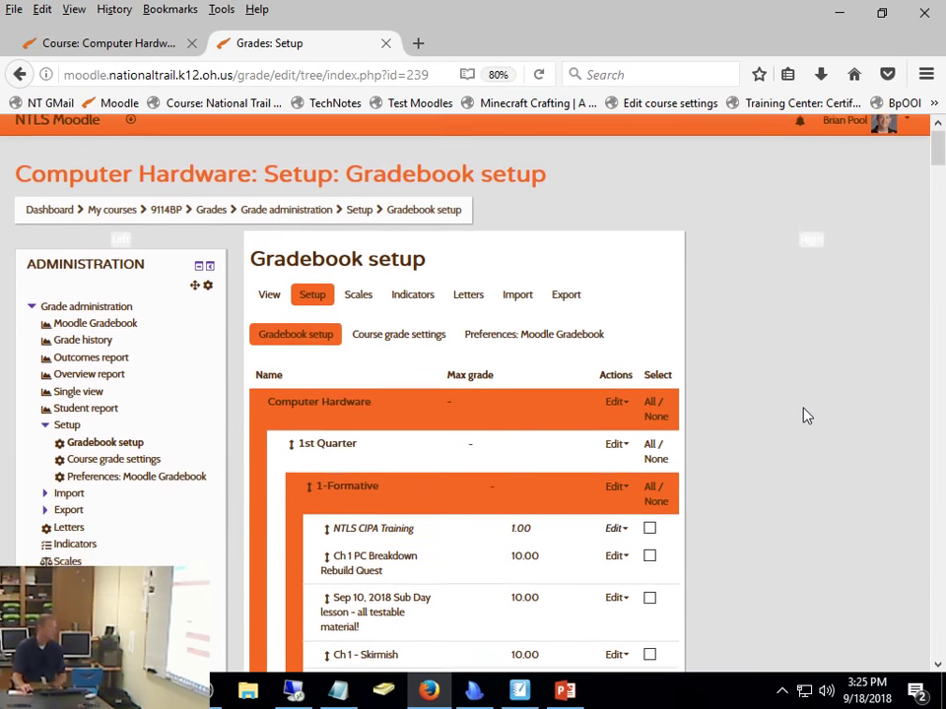
pyautogui.scroll(-2, 802, 416)
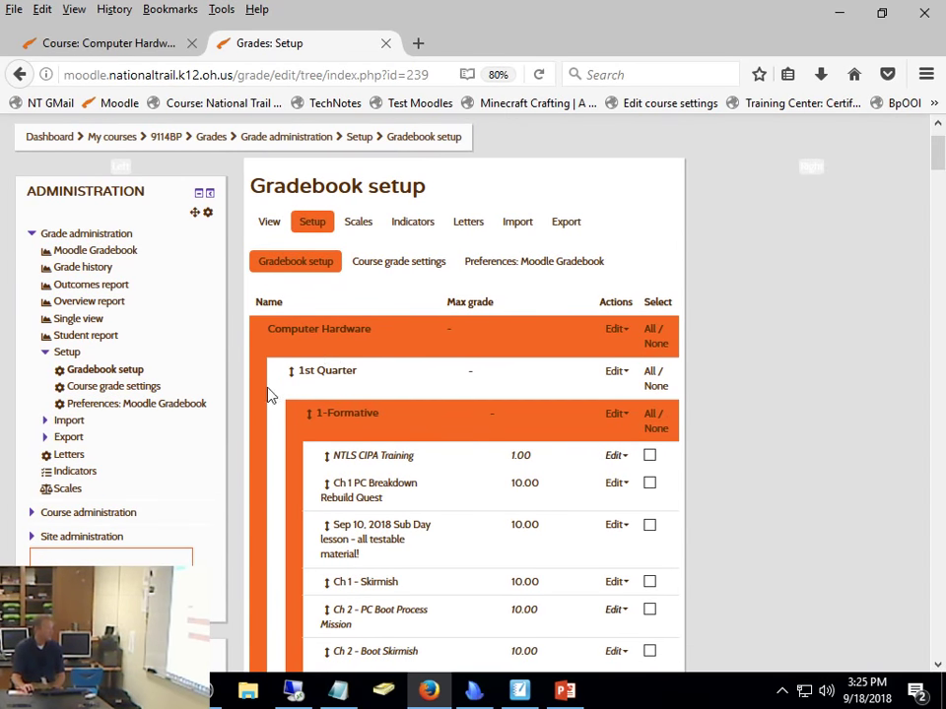
pyautogui.scroll(-10, 320, 386)
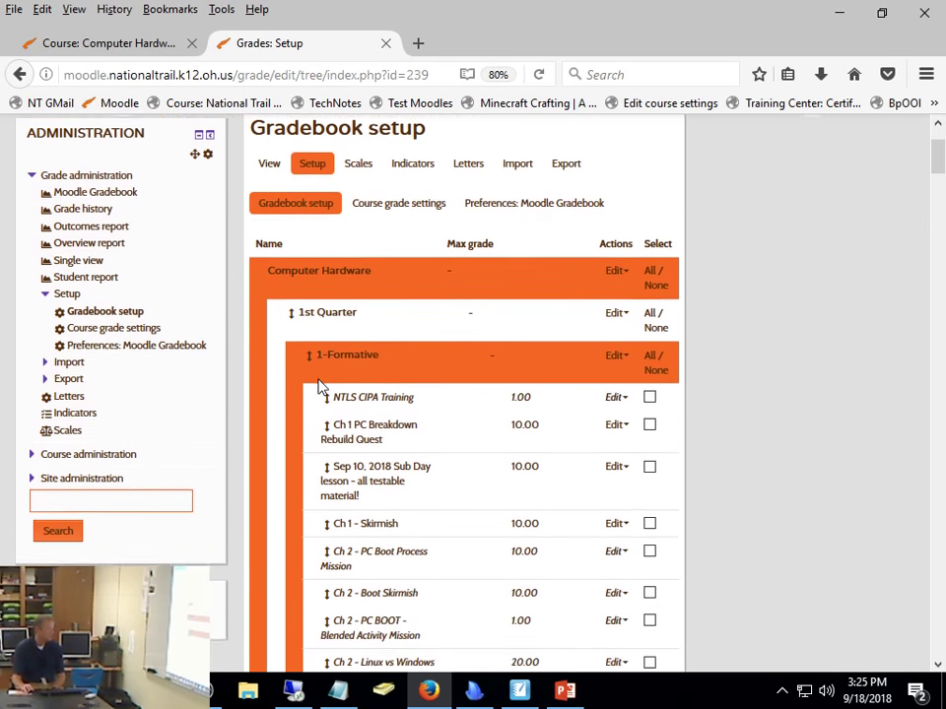
pyautogui.scroll(-10, 348, 328)
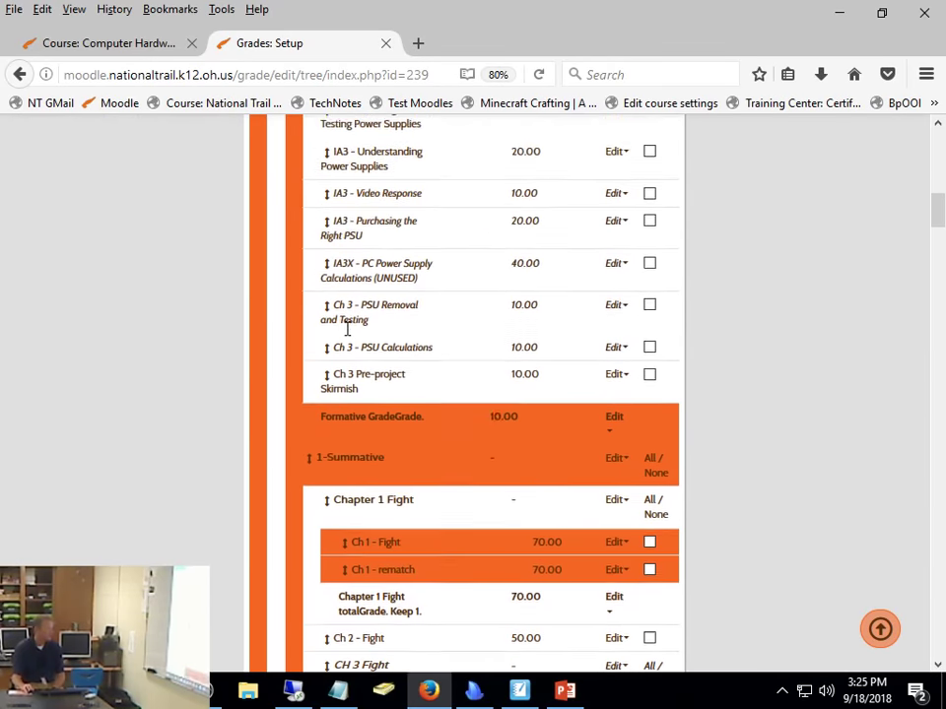
pyautogui.scroll(15, 331, 358)
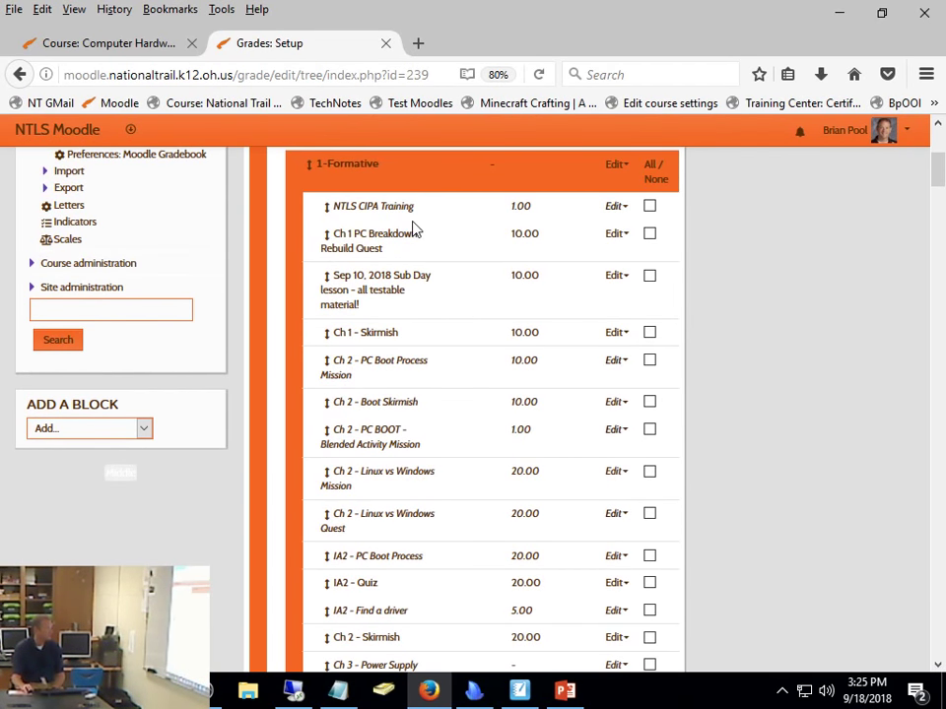
pyautogui.scroll(-13, 412, 228)
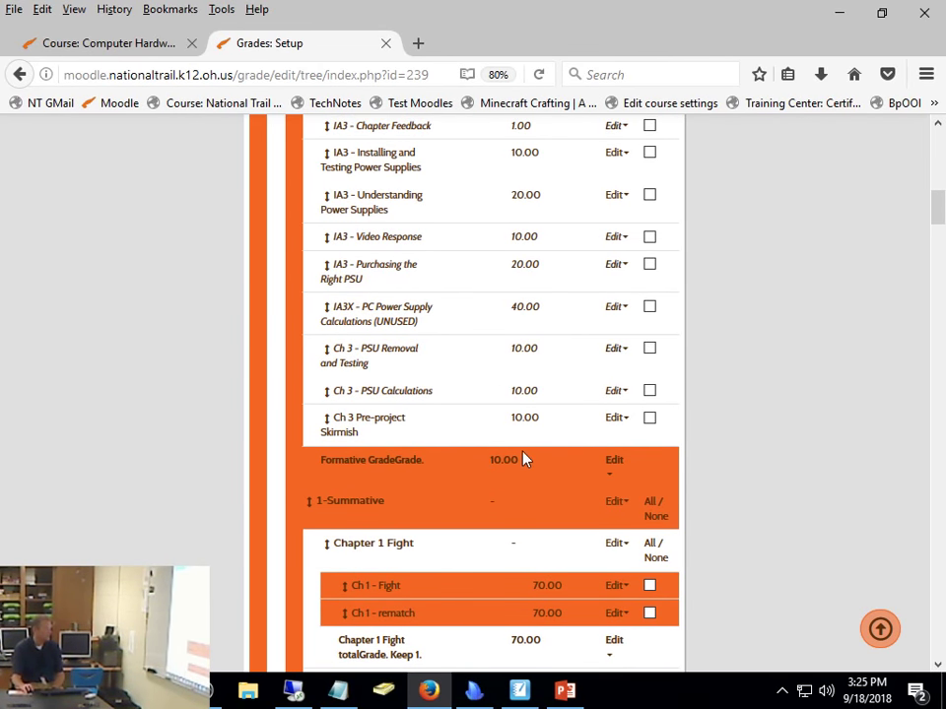
pyautogui.scroll(-4, 491, 445)
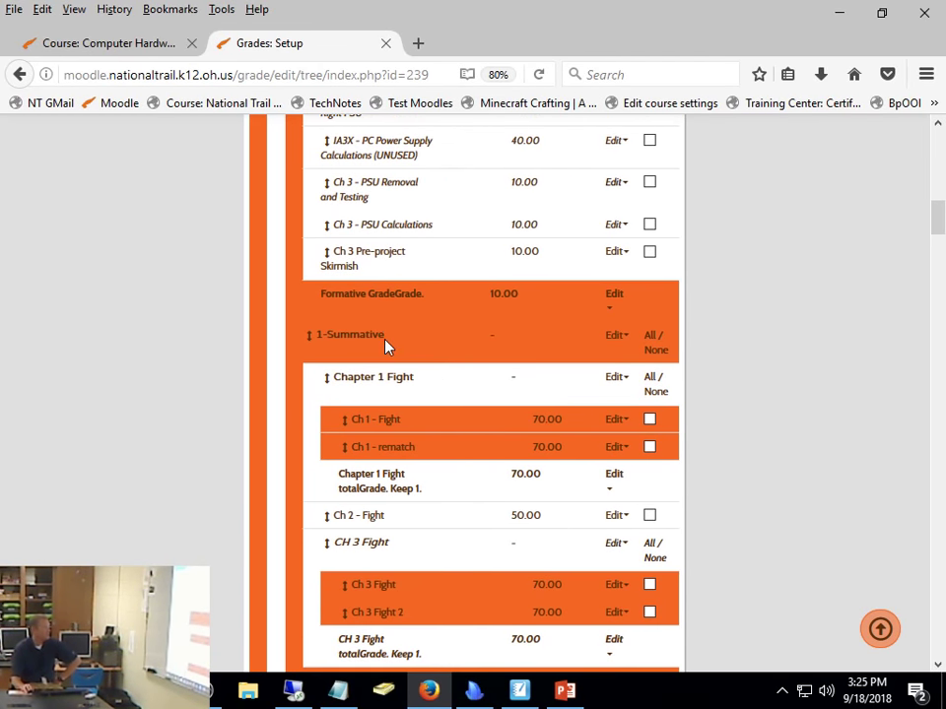
pyautogui.scroll(-2, 384, 345)
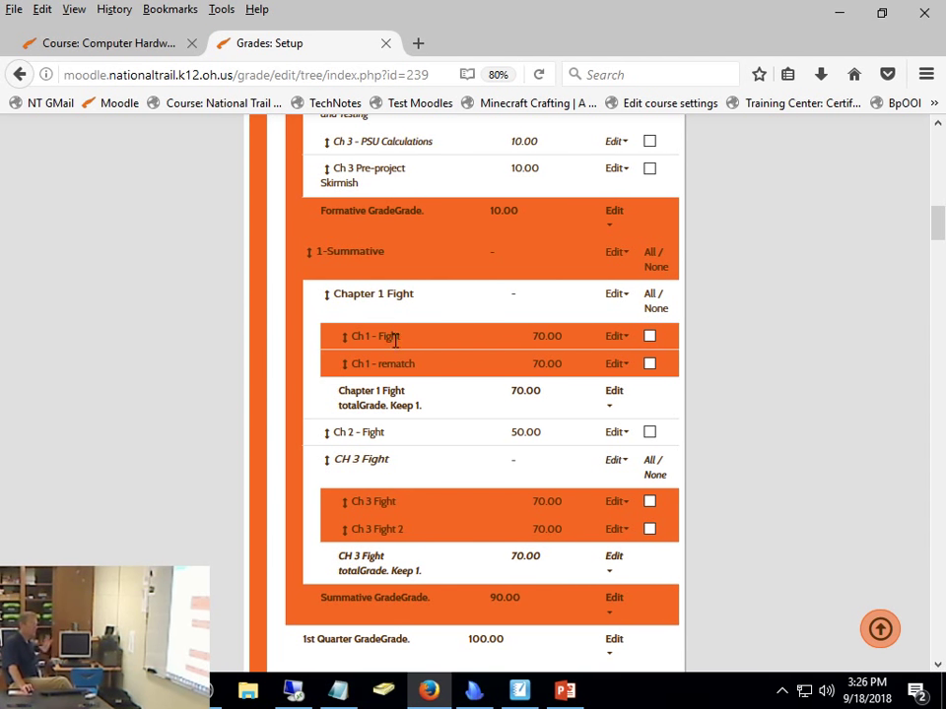
# Review the rest of the Computer Hardware gradebook structure, comparing 1st Quarter with the Hidden and Zeroed category through to the course total.
pyautogui.scroll(20, 394, 340)
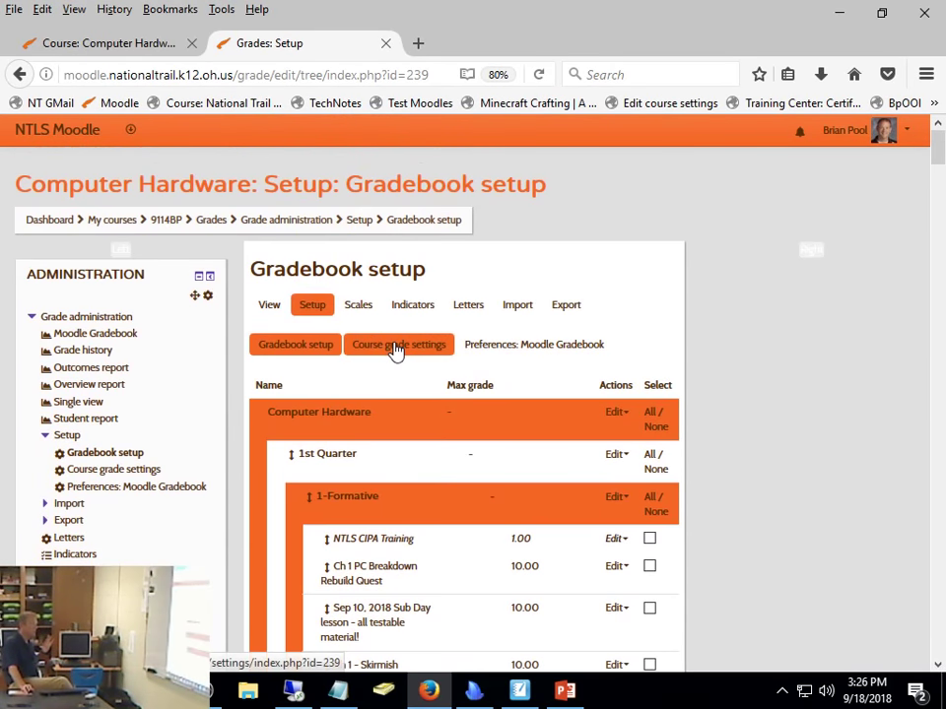
pyautogui.scroll(-5, 394, 345)
pyautogui.scroll(-5, 394, 347)
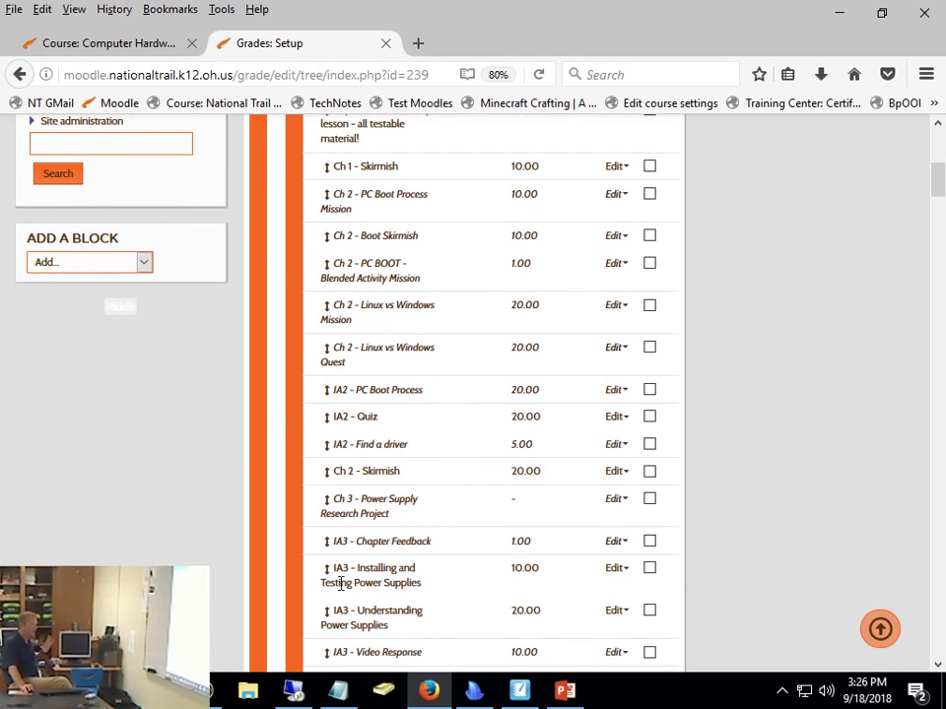
pyautogui.scroll(-20, 399, 441)
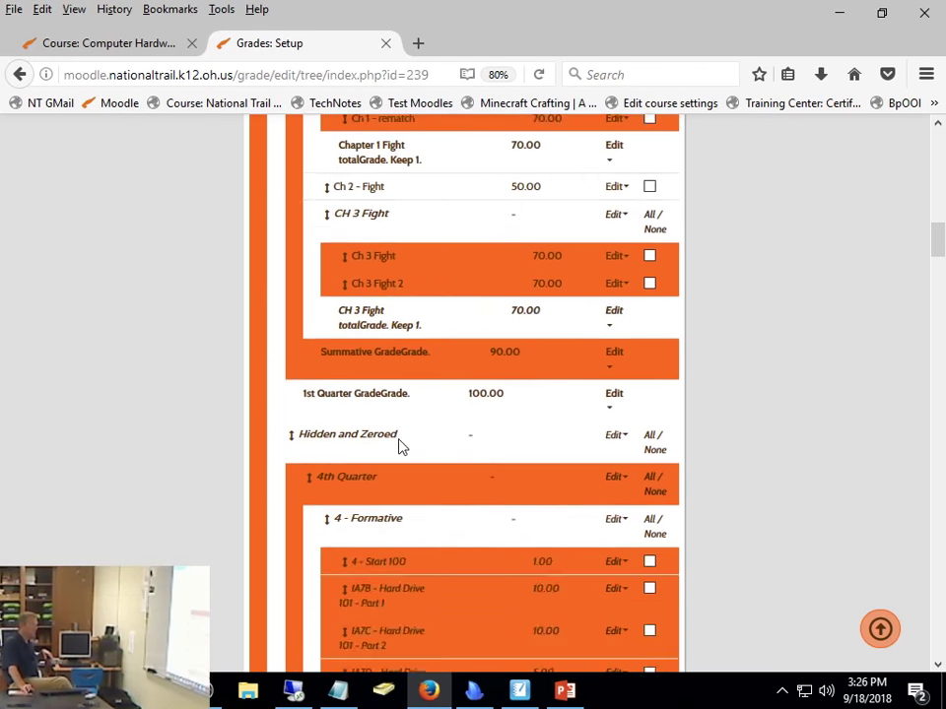
pyautogui.scroll(5, 399, 447)
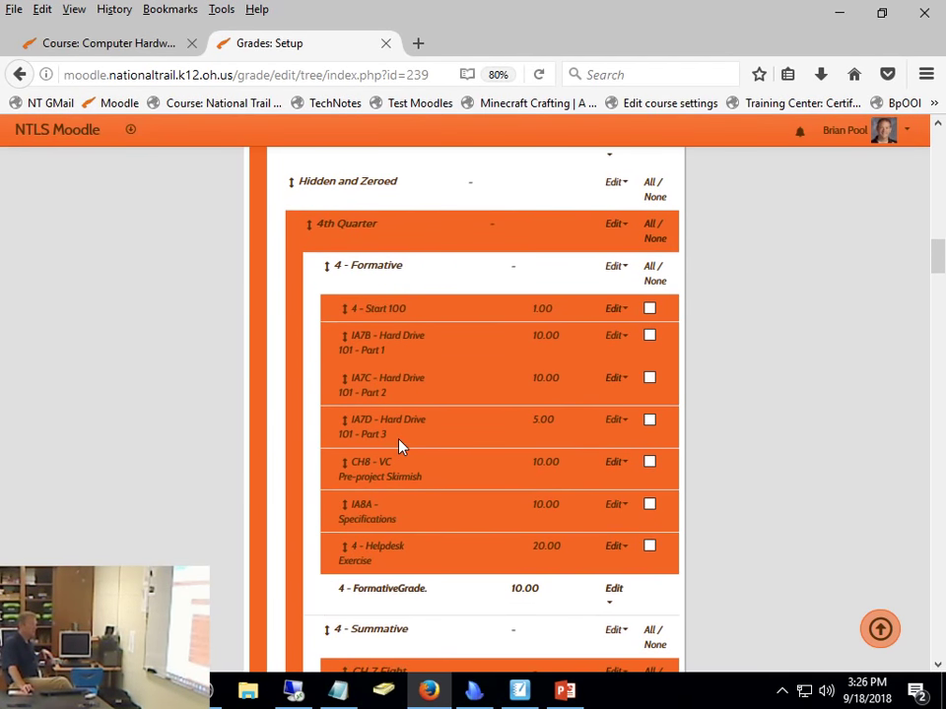
pyautogui.scroll(20, 398, 446)
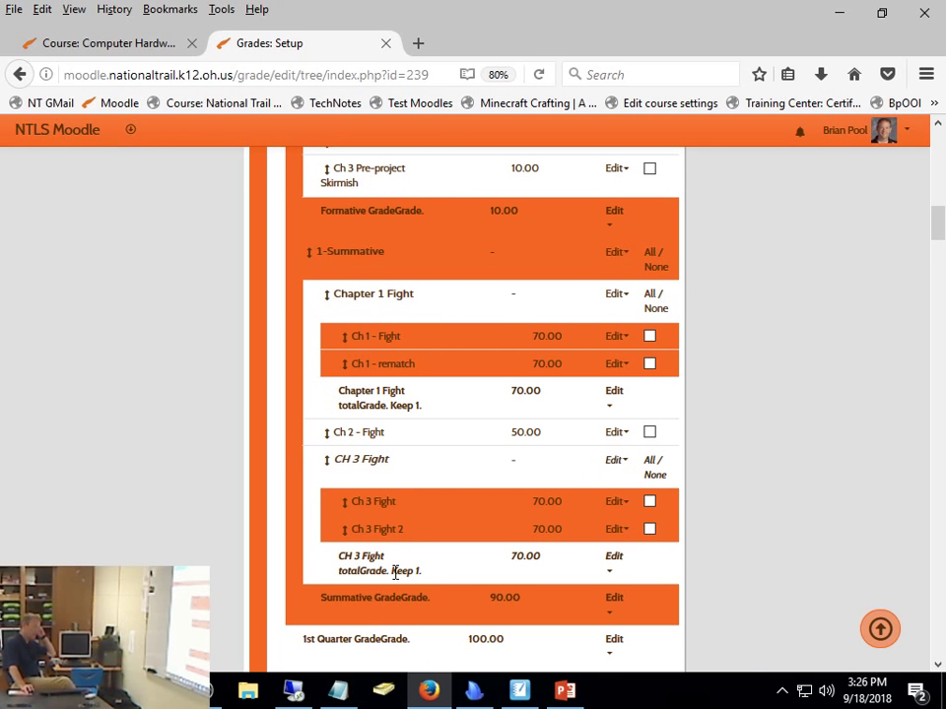
pyautogui.scroll(-2, 461, 563)
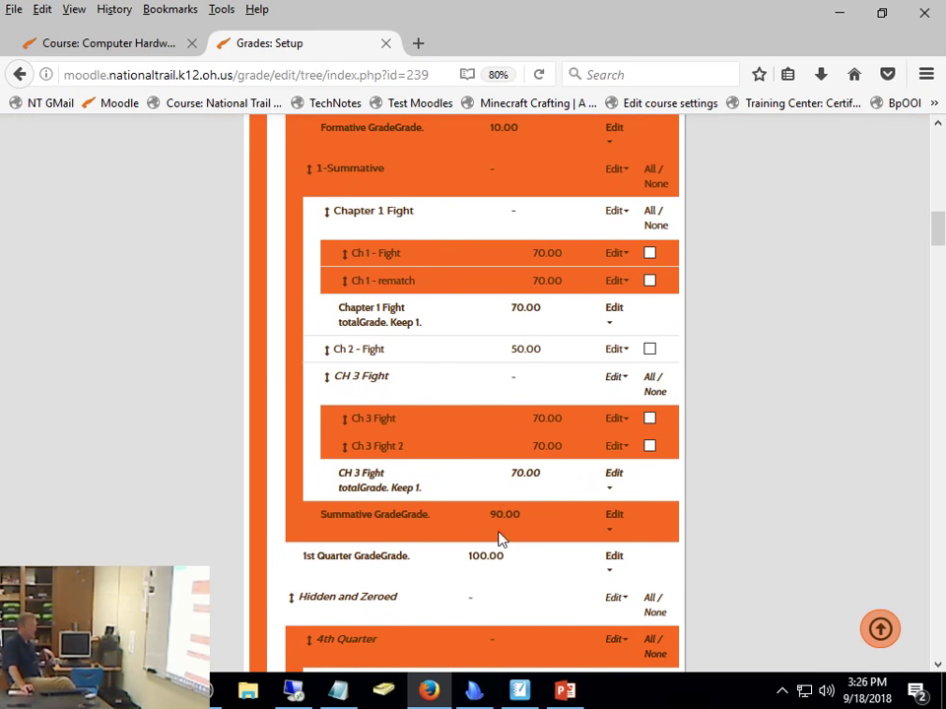
pyautogui.scroll(-5, 473, 579)
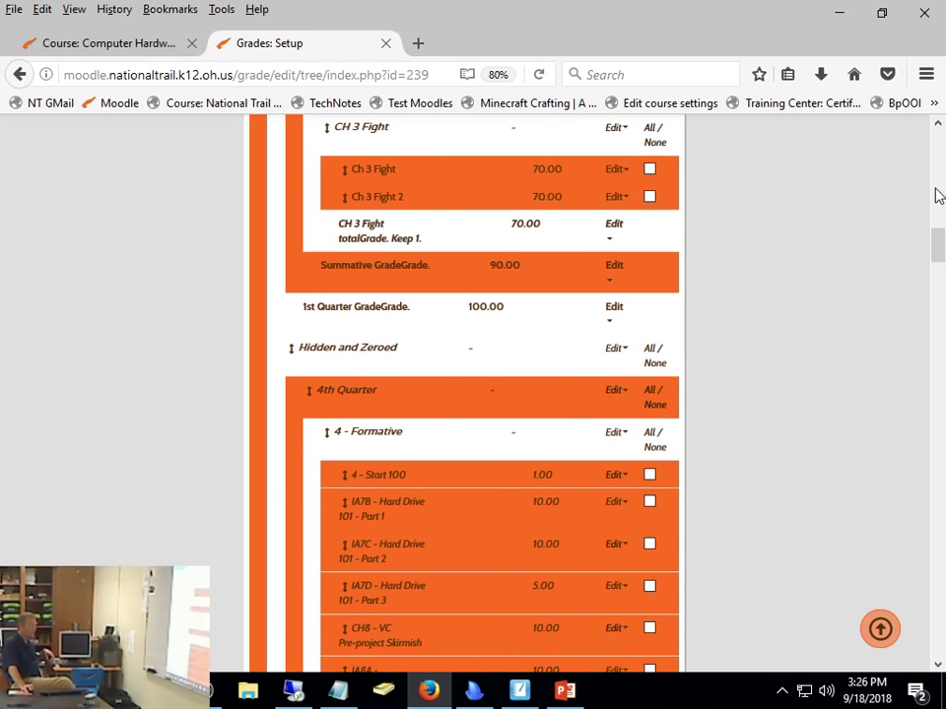
pyautogui.moveTo(937, 246); pyautogui.dragTo(907, 639)
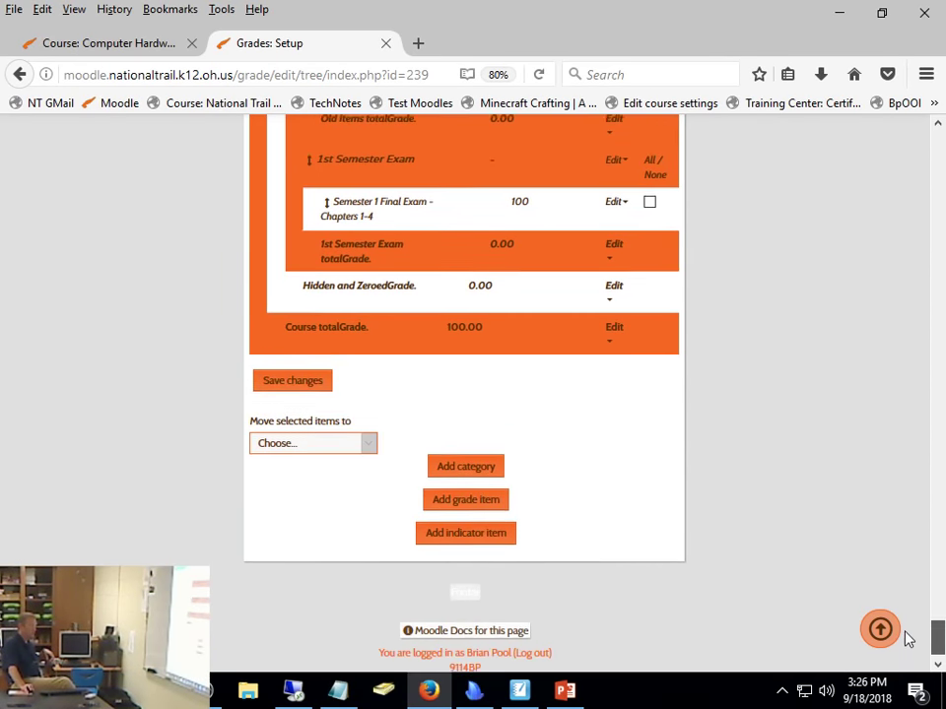
pyautogui.scroll(3, 687, 513)
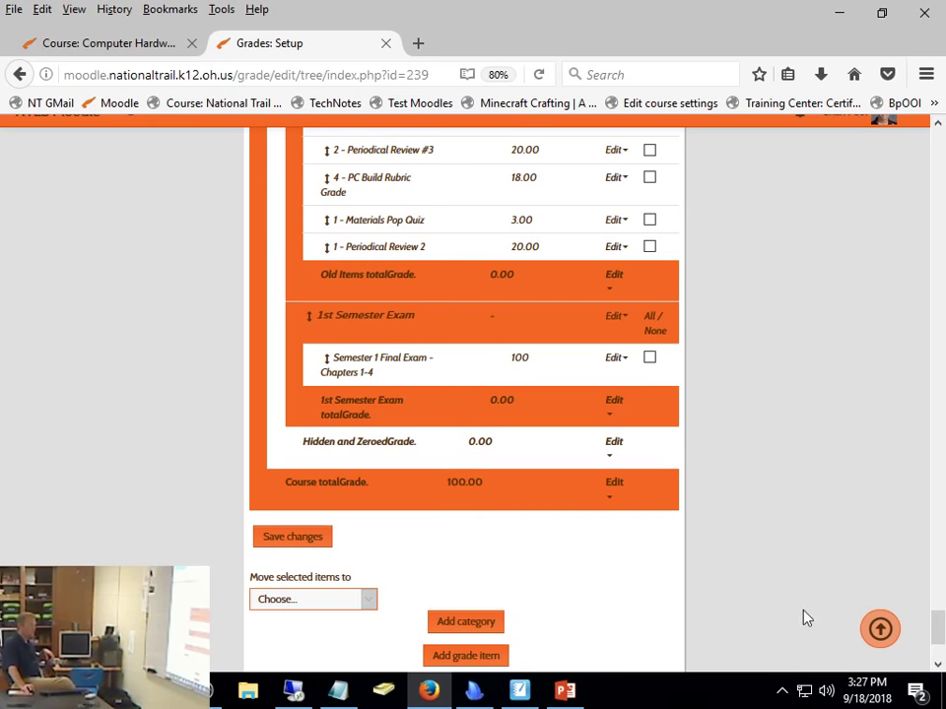
pyautogui.moveTo(935, 627); pyautogui.dragTo(938, 143)
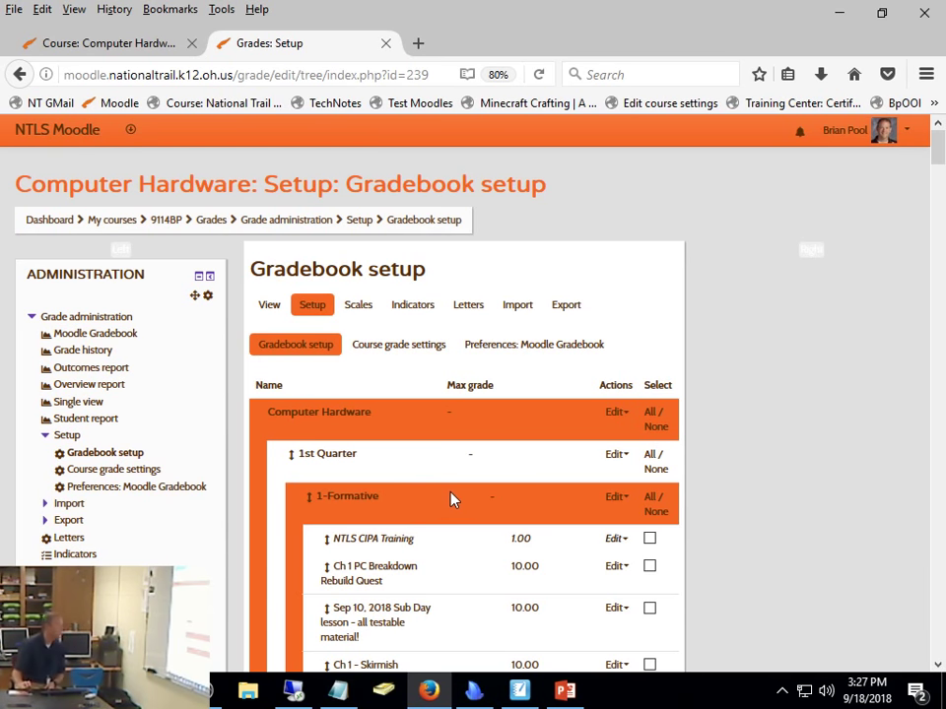
# Open the Computer Hardware gradebook's Excel spreadsheet export and deselect all the grade items.
pyautogui.click(564, 306)
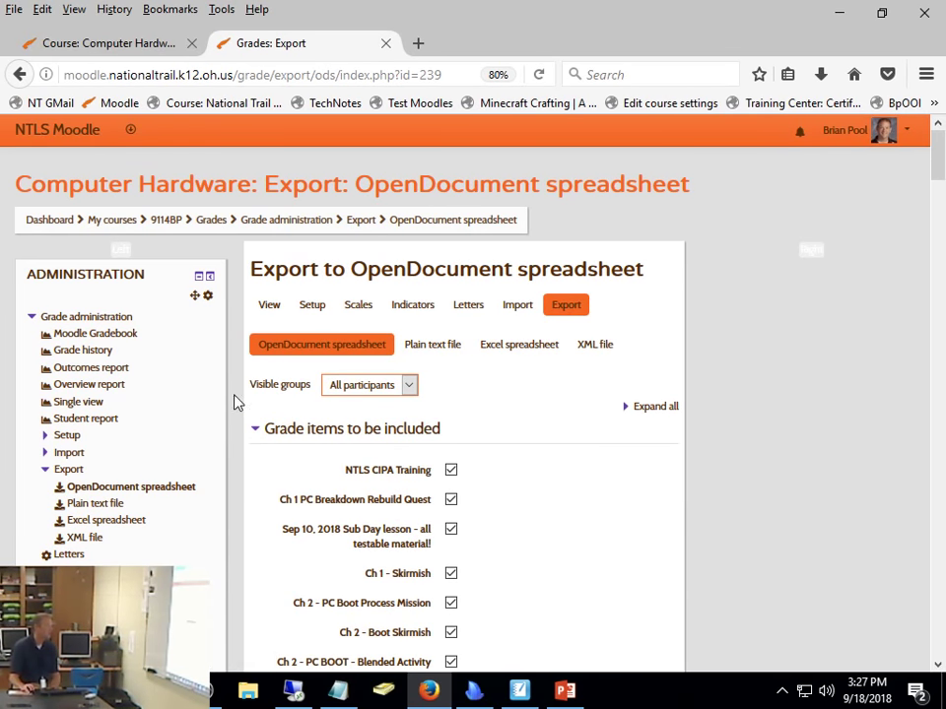
pyautogui.click(525, 347)
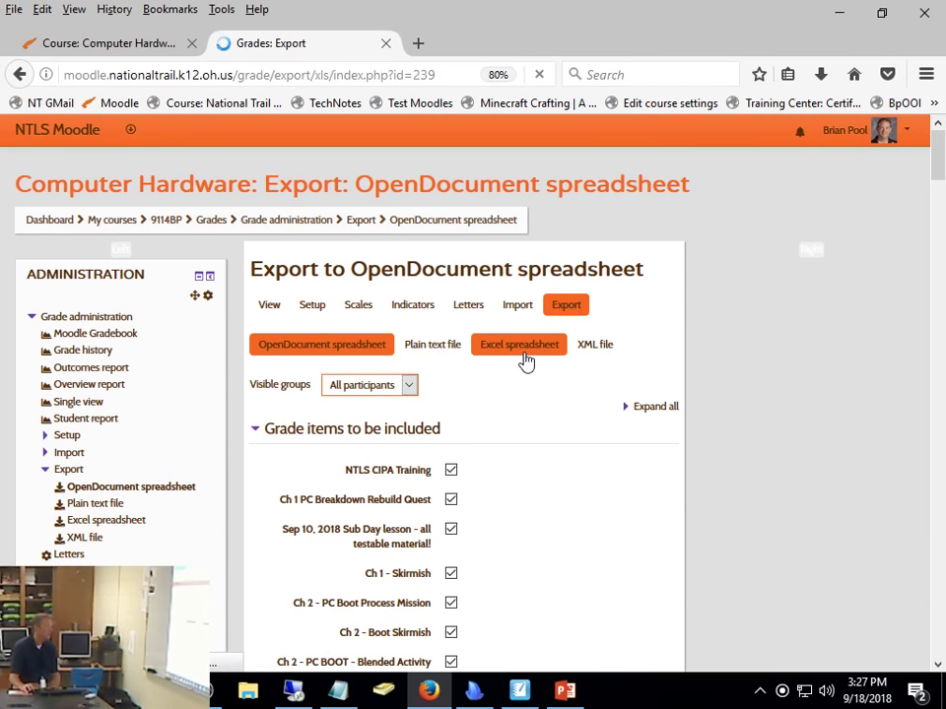
pyautogui.scroll(-20, 566, 444)
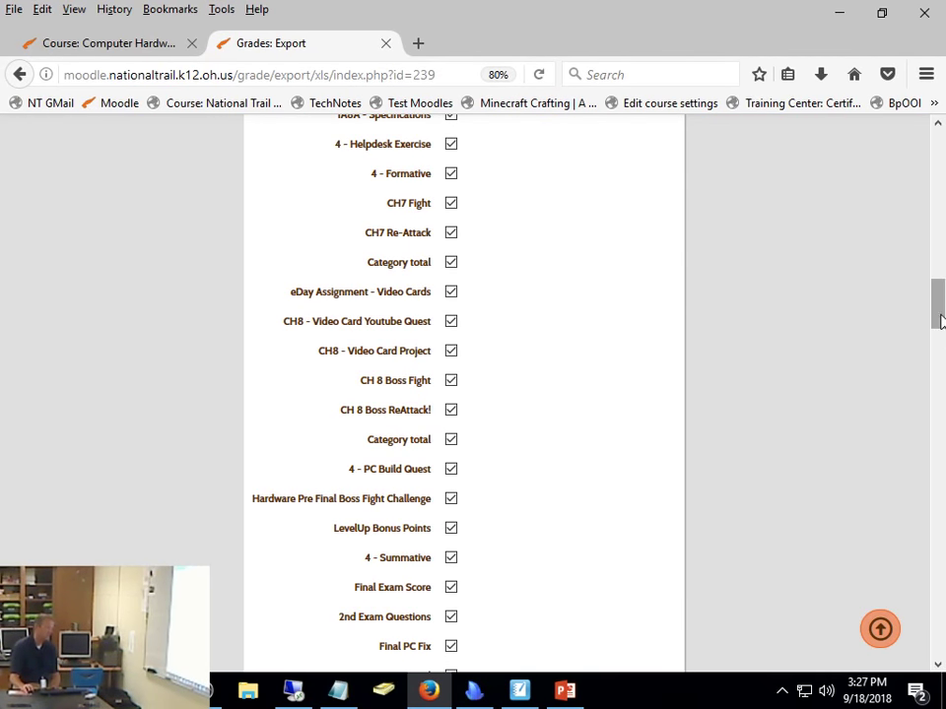
pyautogui.moveTo(941, 316); pyautogui.dragTo(916, 694)
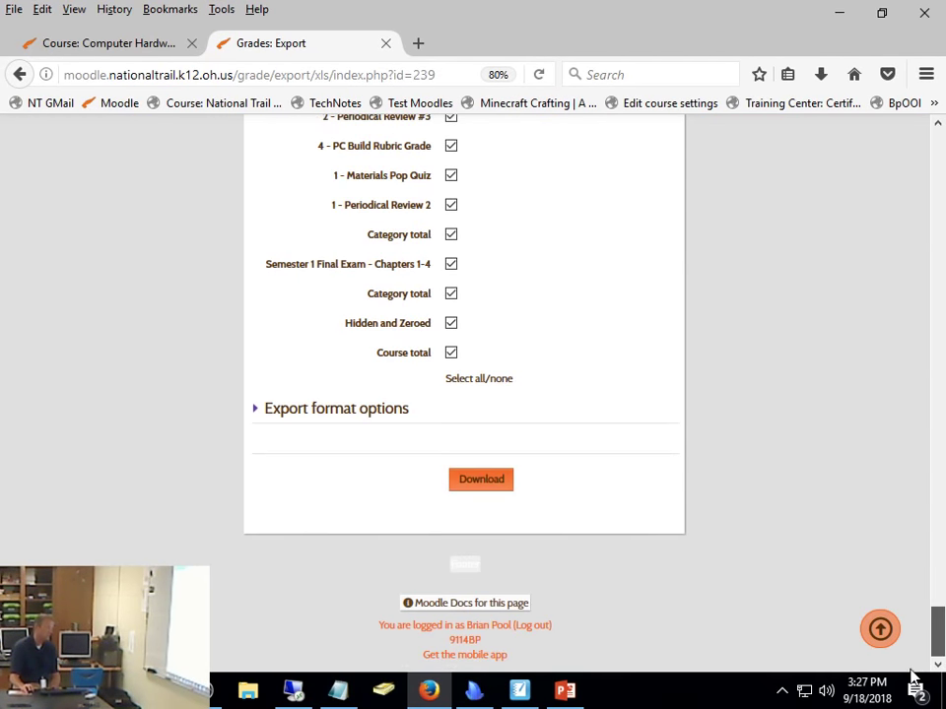
pyautogui.click(504, 382)
# Include only the Ch 1 PC Breakdown Rebuild Quest grade item in the Excel export.
pyautogui.moveTo(938, 642); pyautogui.dragTo(937, 164)
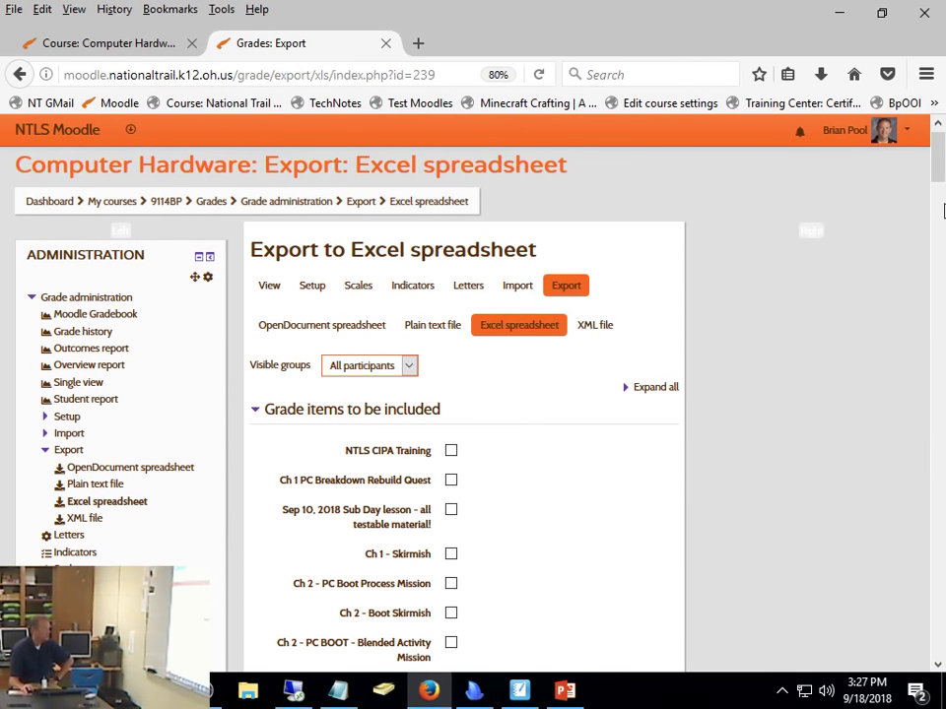
pyautogui.scroll(-4, 554, 241)
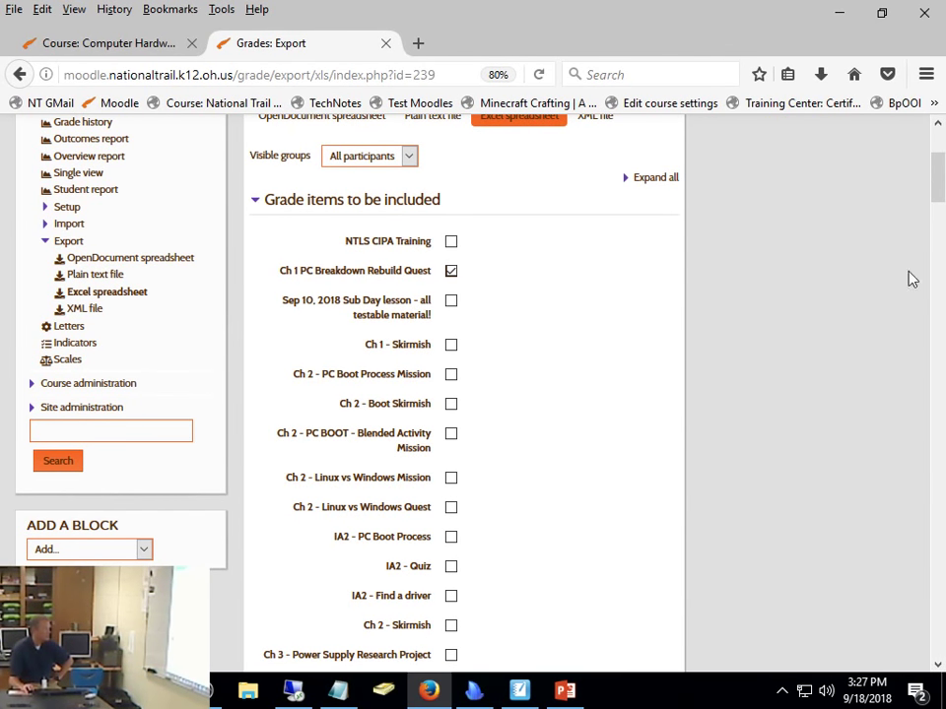
pyautogui.scroll(5, 862, 369)
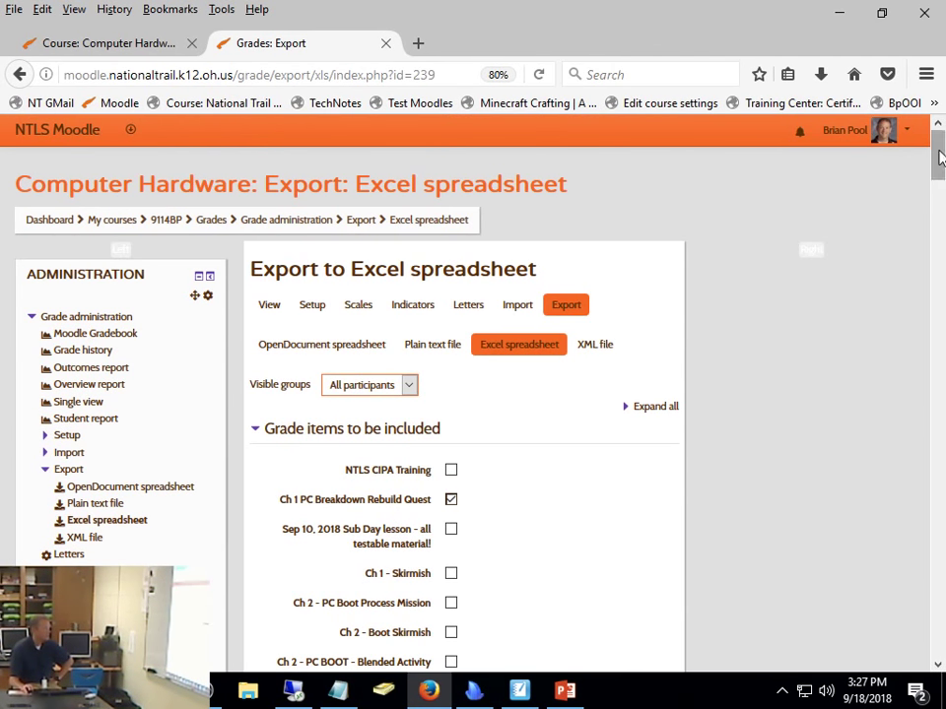
# Select all grade items, download the Excel grade export and open the file in Excel.
pyautogui.moveTo(937, 158); pyautogui.dragTo(935, 640)
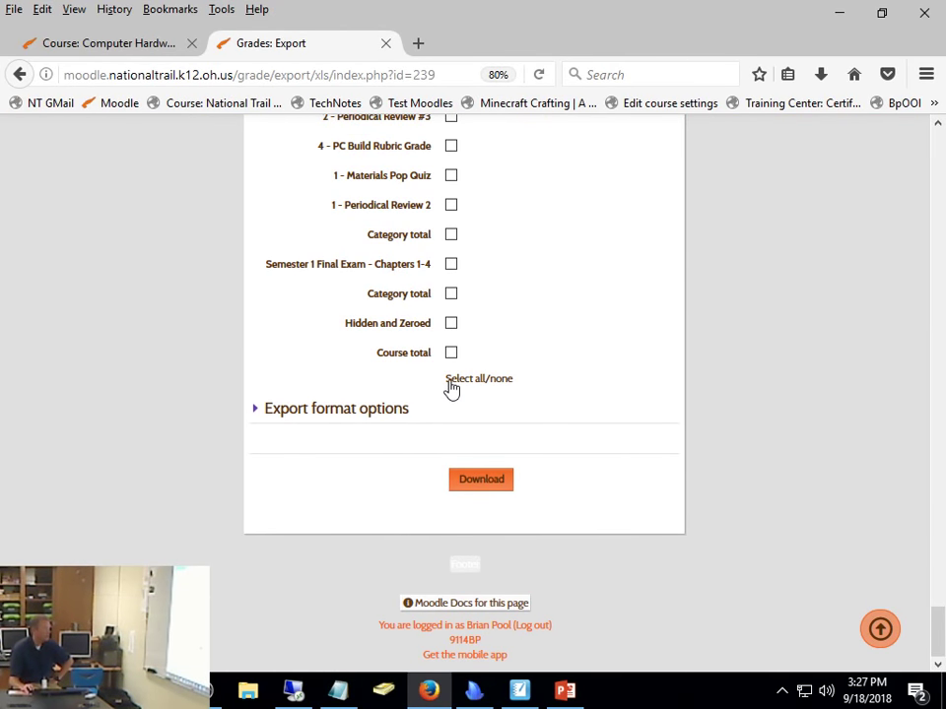
pyautogui.click(459, 381)
pyautogui.click(495, 490)
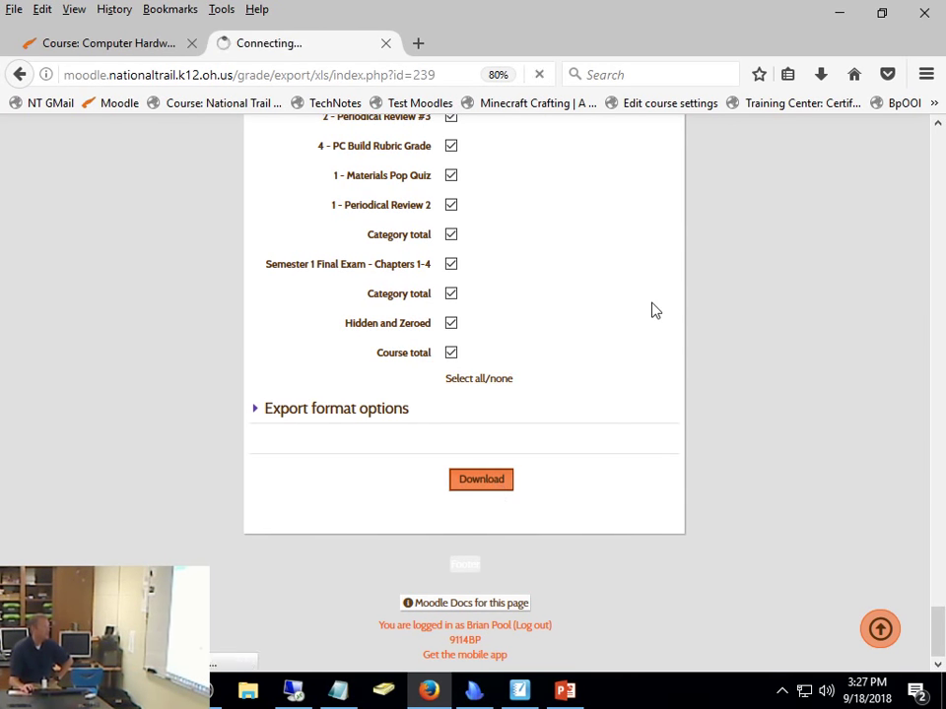
pyautogui.click(598, 507)
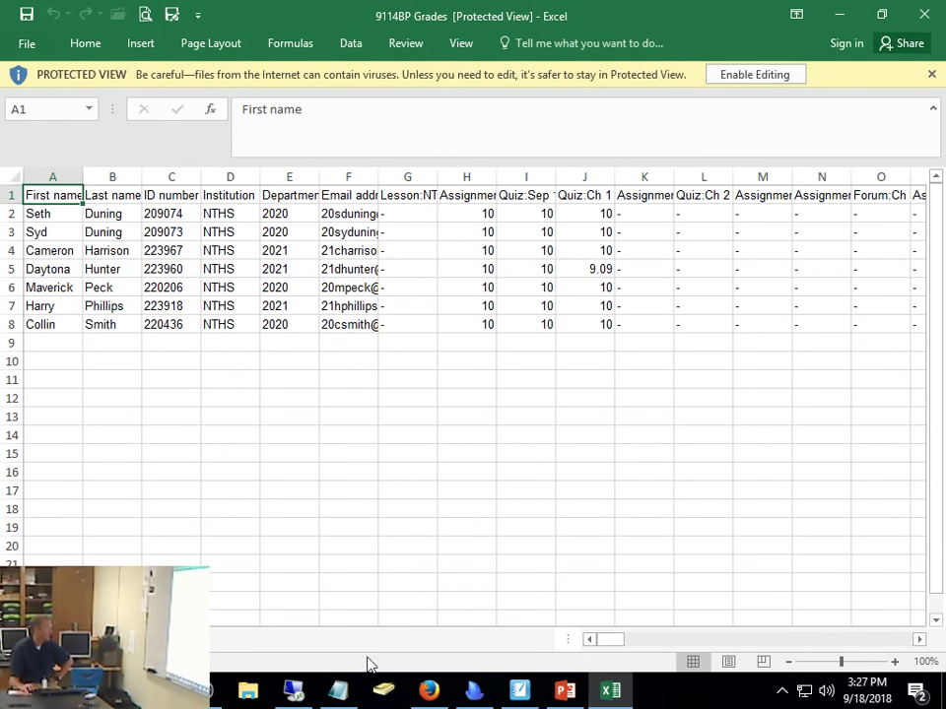
# Review the student and grade columns of the exported 9114BP Grades workbook, and close it.
pyautogui.click(694, 643)
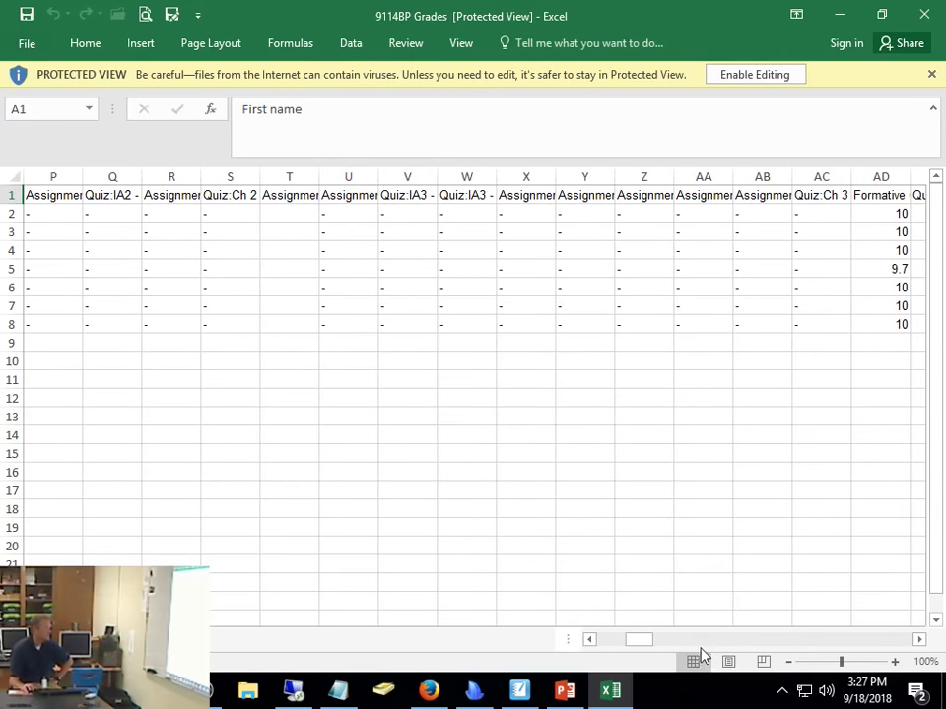
pyautogui.moveTo(657, 639); pyautogui.dragTo(440, 650)
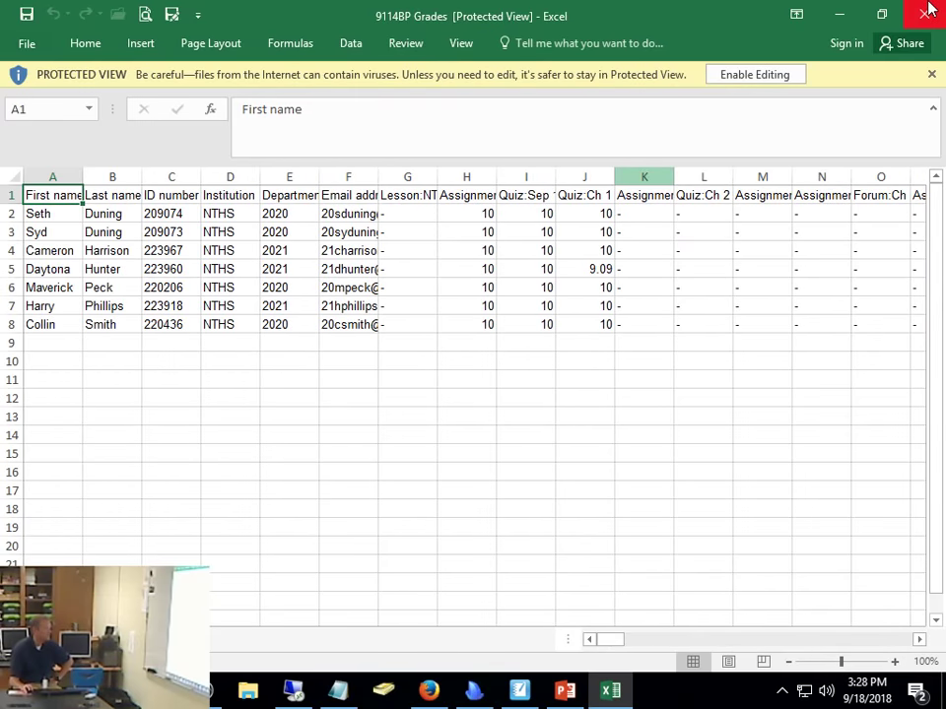
pyautogui.click(928, 10)
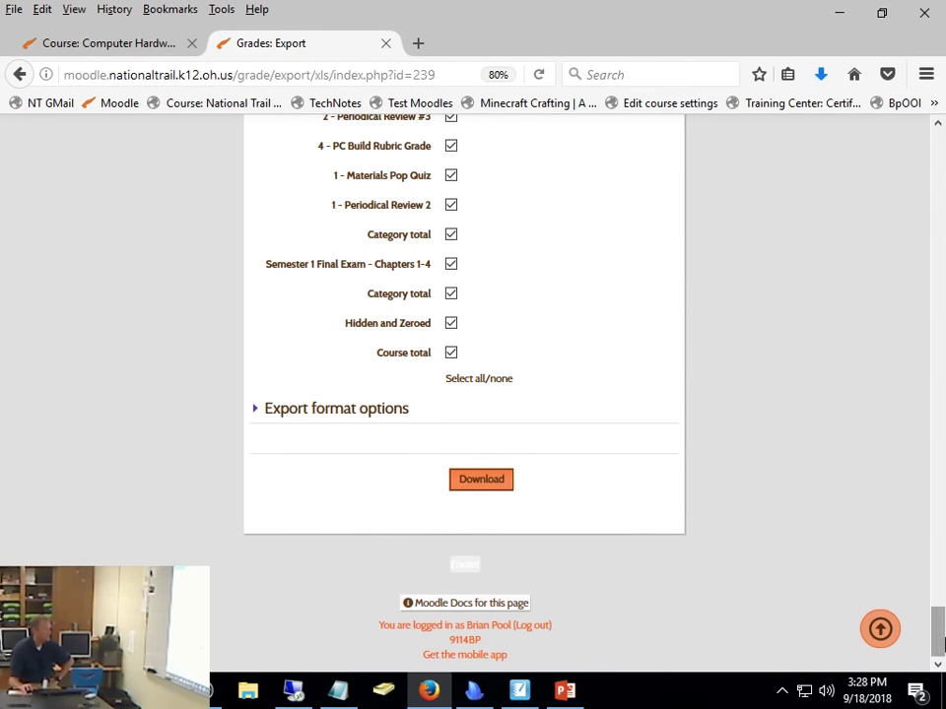
# Return to the Computer Hardware course page and open its course settings.
pyautogui.moveTo(940, 642); pyautogui.dragTo(941, 273)
pyautogui.scroll(5, 938, 189)
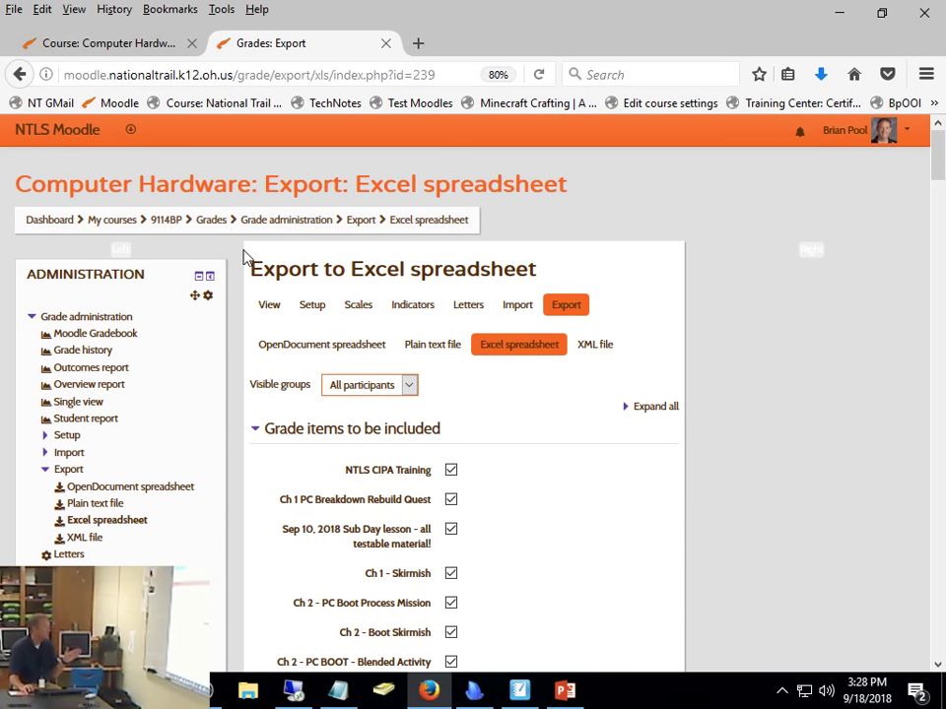
pyautogui.click(173, 223)
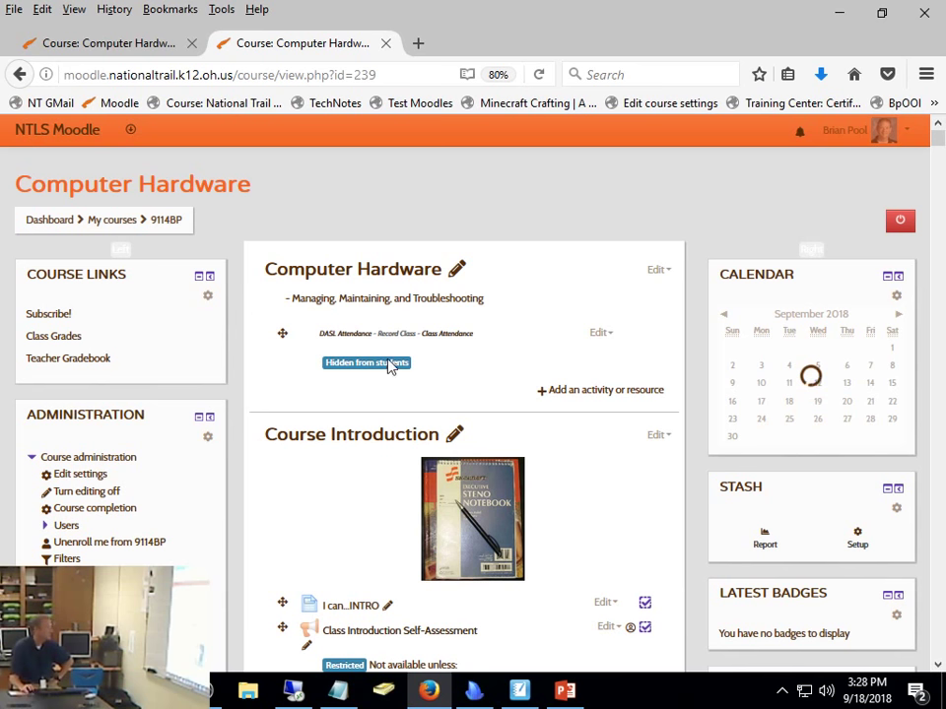
pyautogui.click(98, 478)
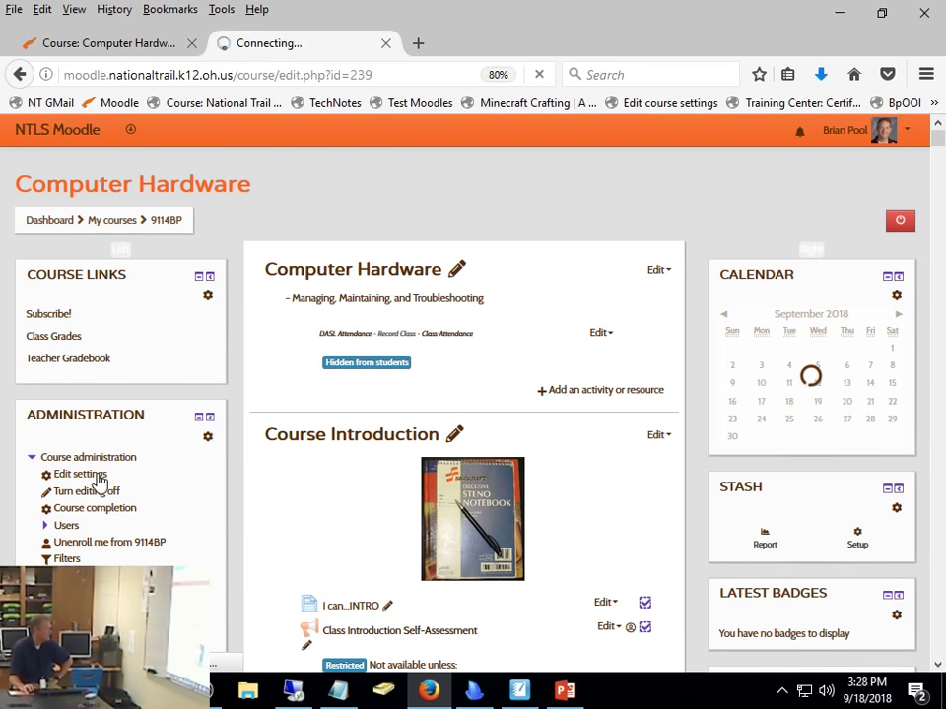
# Force the Moove theme in the course's appearance settings, then save and display the course.
pyautogui.scroll(-4, 323, 328)
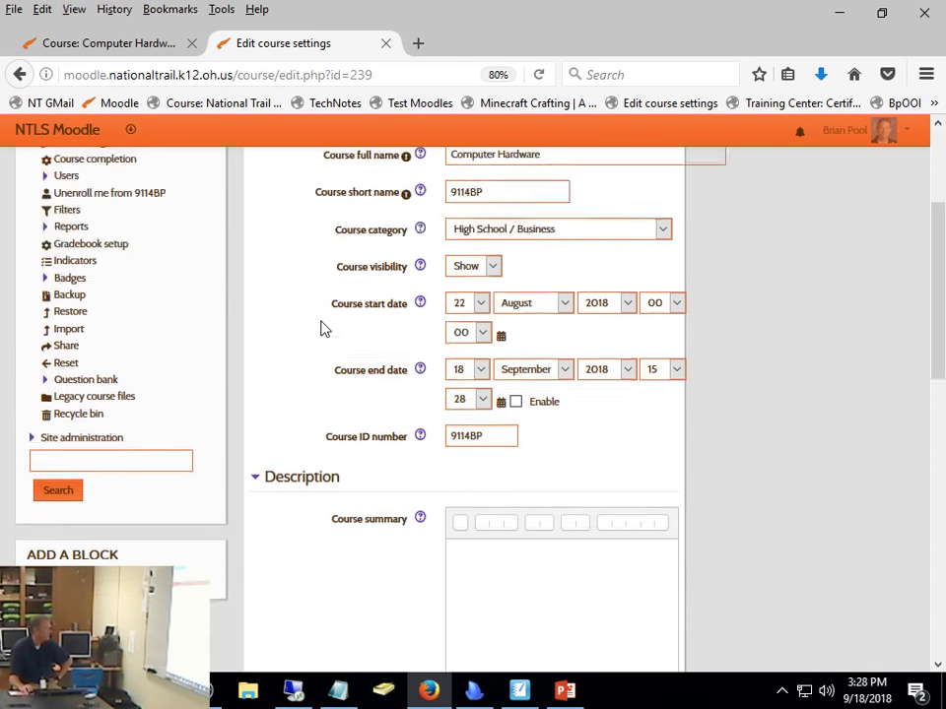
pyautogui.scroll(-15, 320, 328)
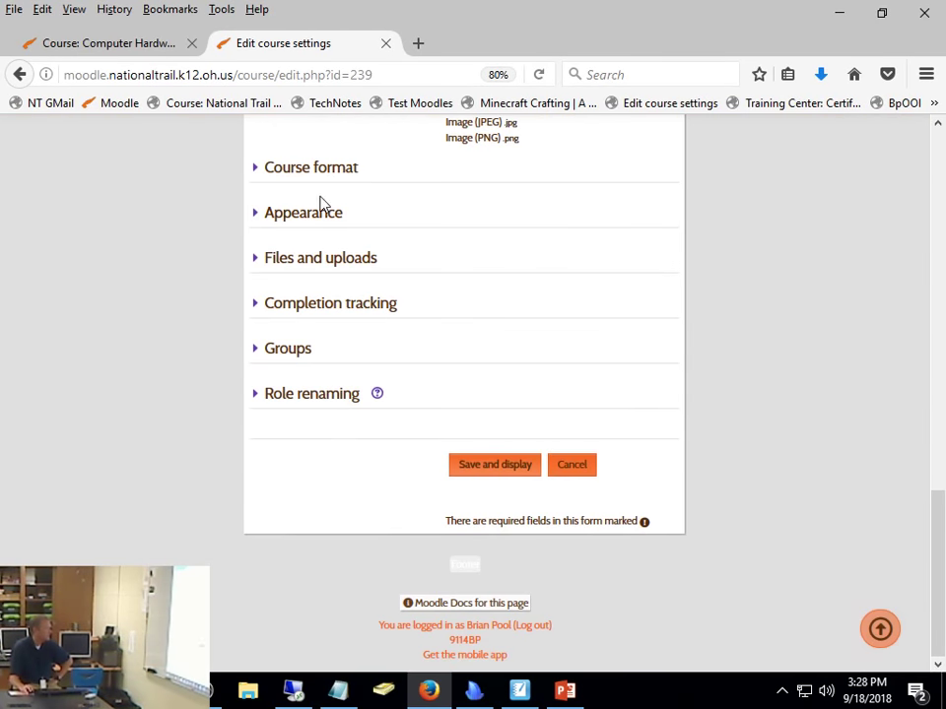
pyautogui.click(316, 215)
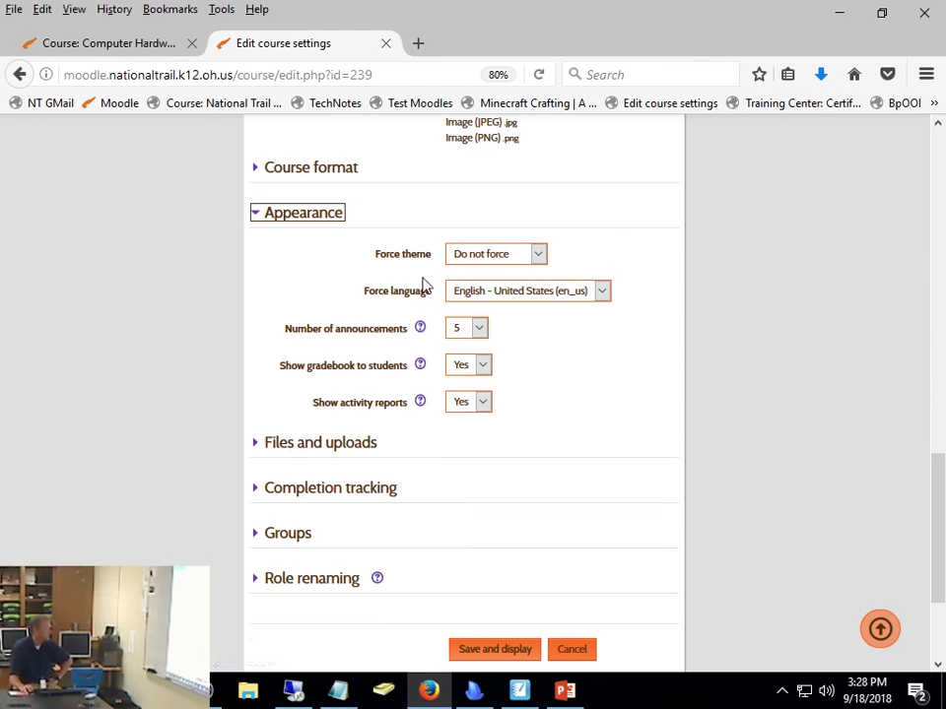
pyautogui.click(468, 256)
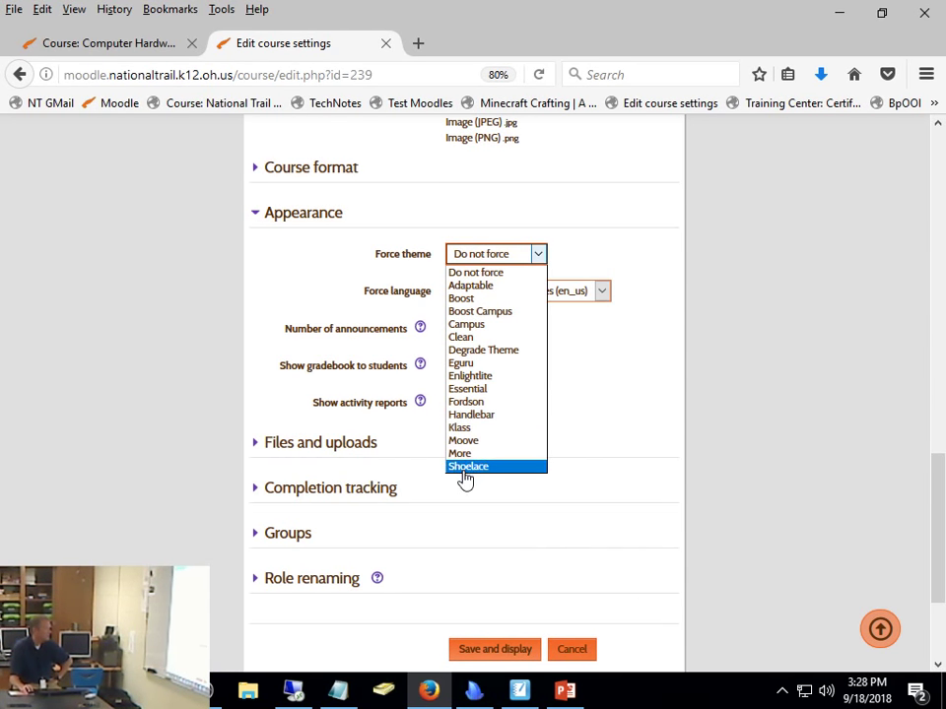
pyautogui.click(477, 441)
pyautogui.click(498, 650)
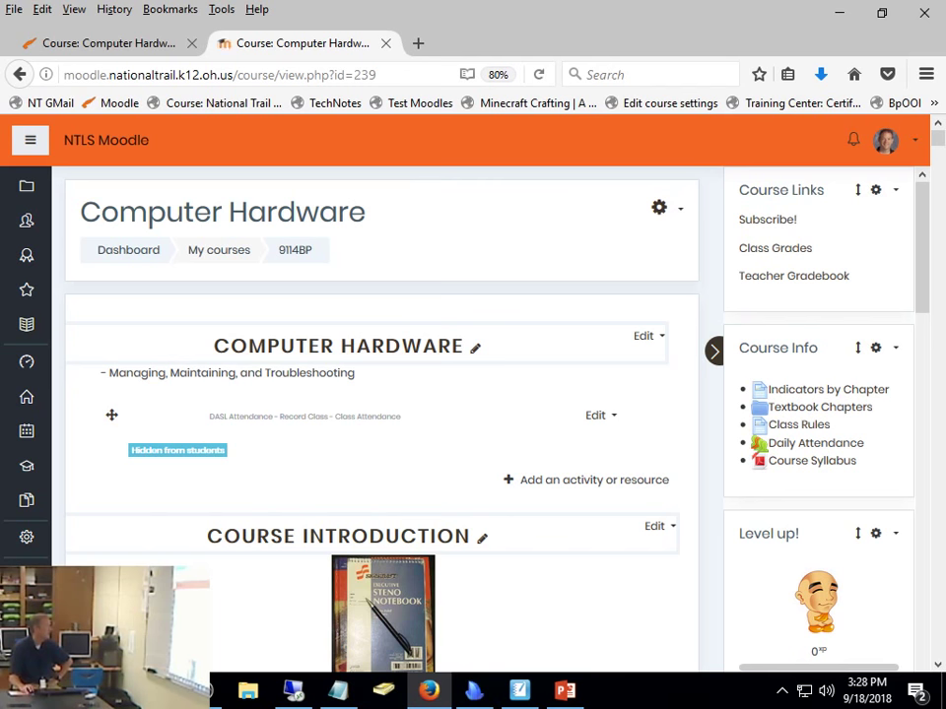
# Open the teacher gradebook from the course links and review the students' 1st Quarter grades in the new theme.
pyautogui.click(773, 275)
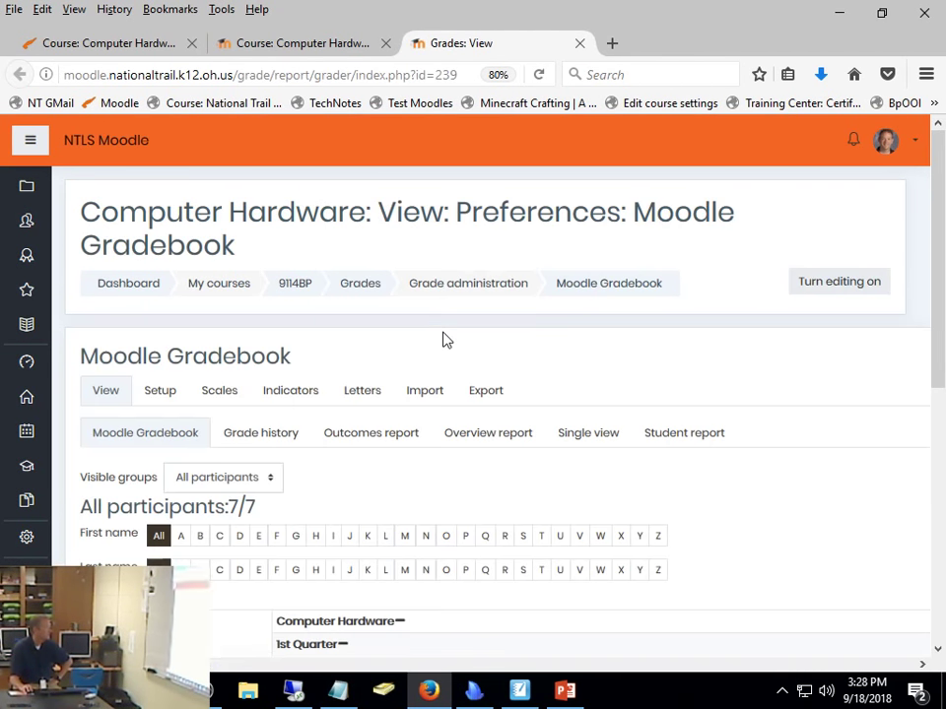
pyautogui.scroll(-5, 400, 367)
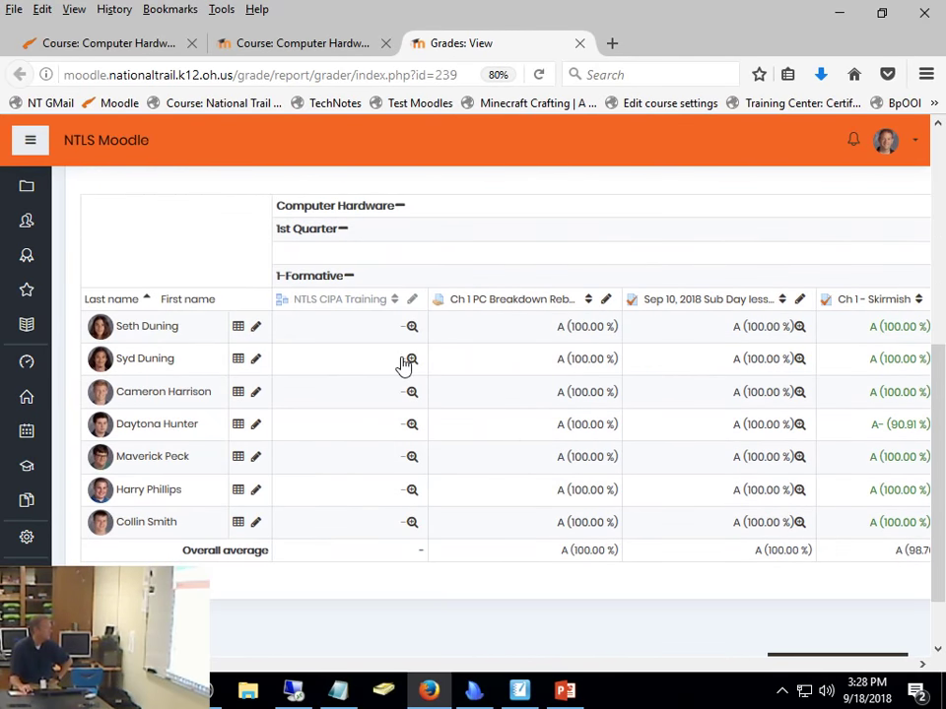
pyautogui.scroll(5, 402, 365)
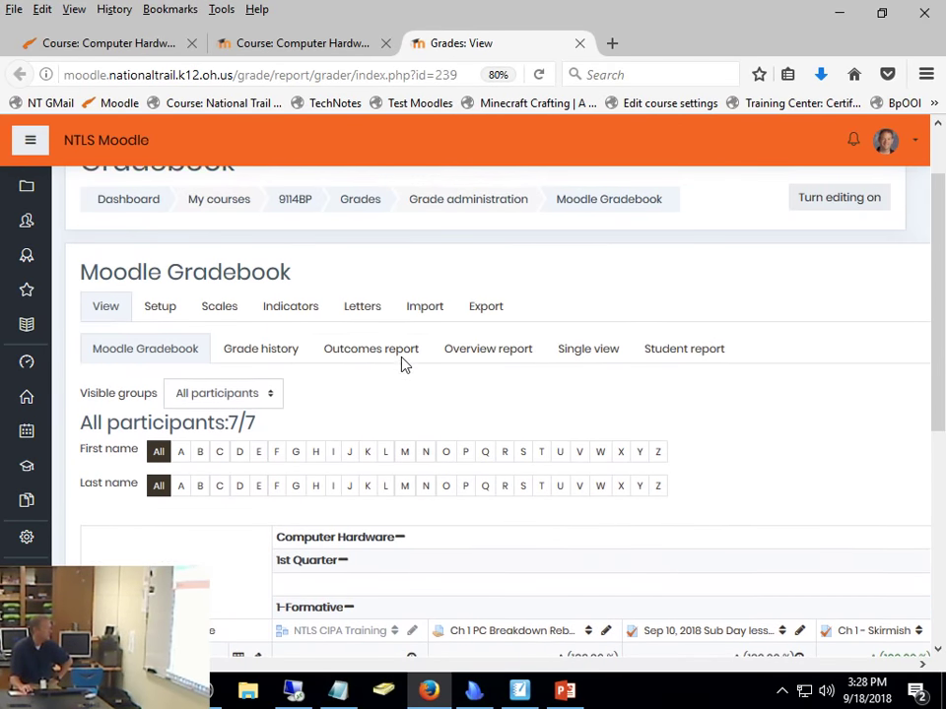
pyautogui.scroll(1, 403, 364)
# Open the gradebook setup page and examine how its categories and grade items are laid out in the Moove theme.
pyautogui.click(161, 394)
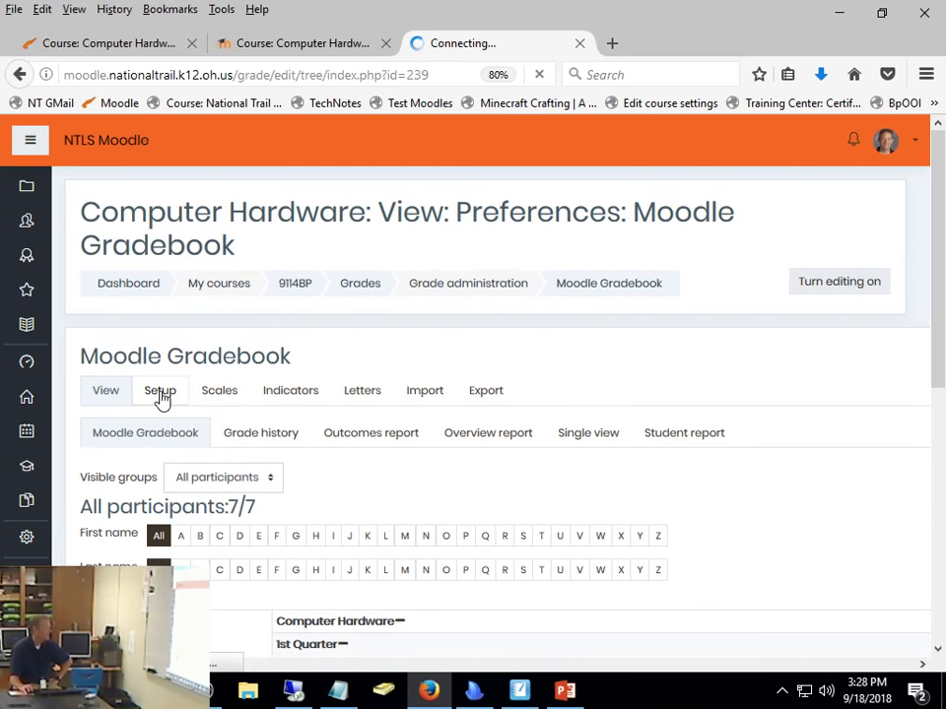
pyautogui.scroll(-3, 759, 429)
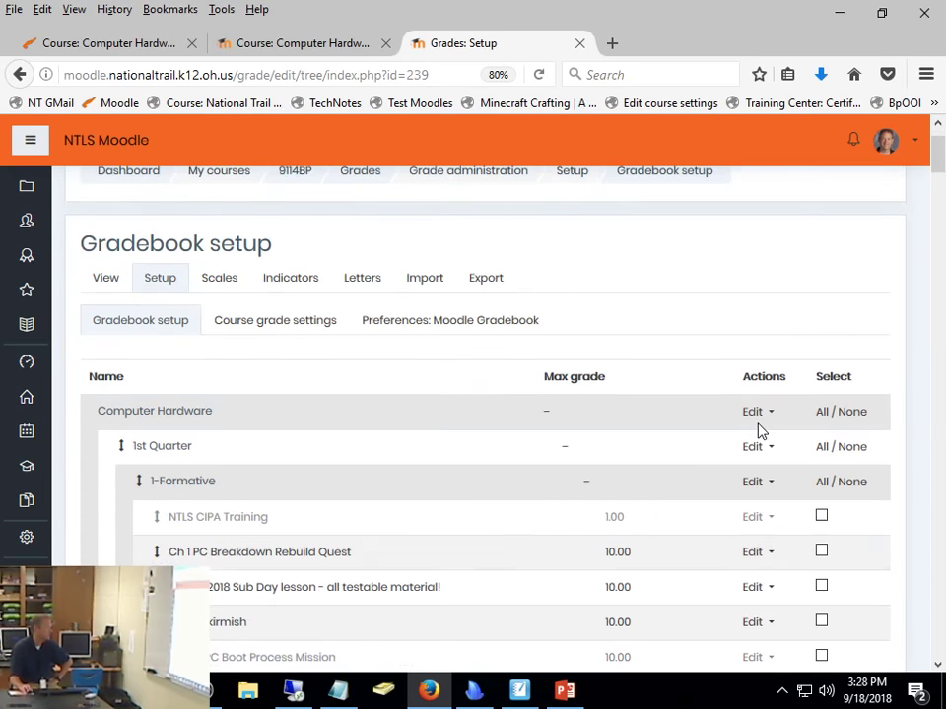
pyautogui.scroll(-5, 758, 429)
pyautogui.scroll(3, 759, 429)
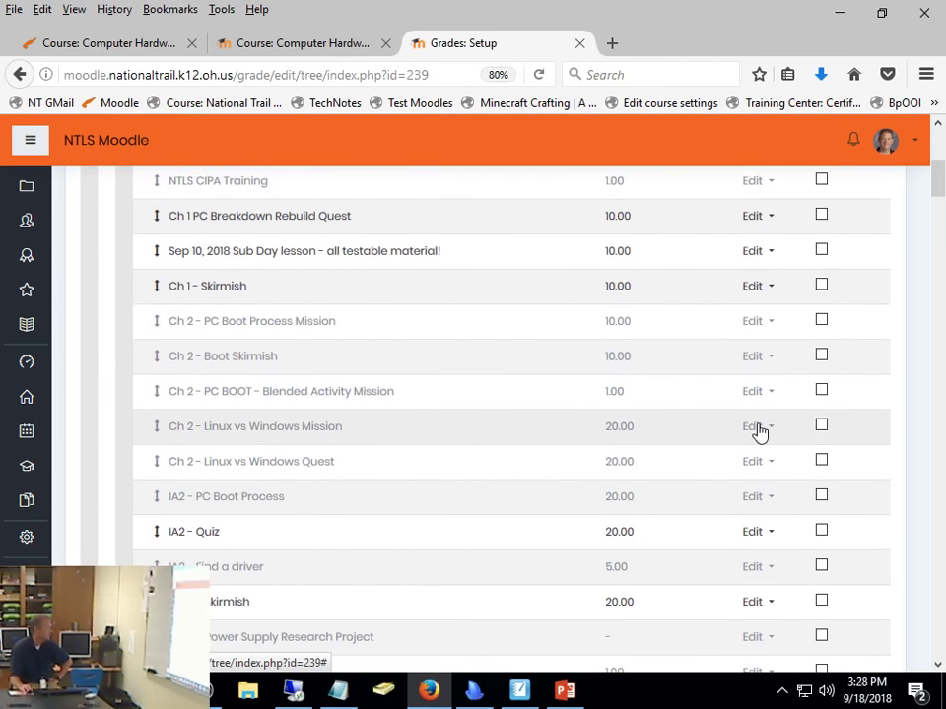
pyautogui.scroll(4, 758, 430)
pyautogui.scroll(-10, 758, 430)
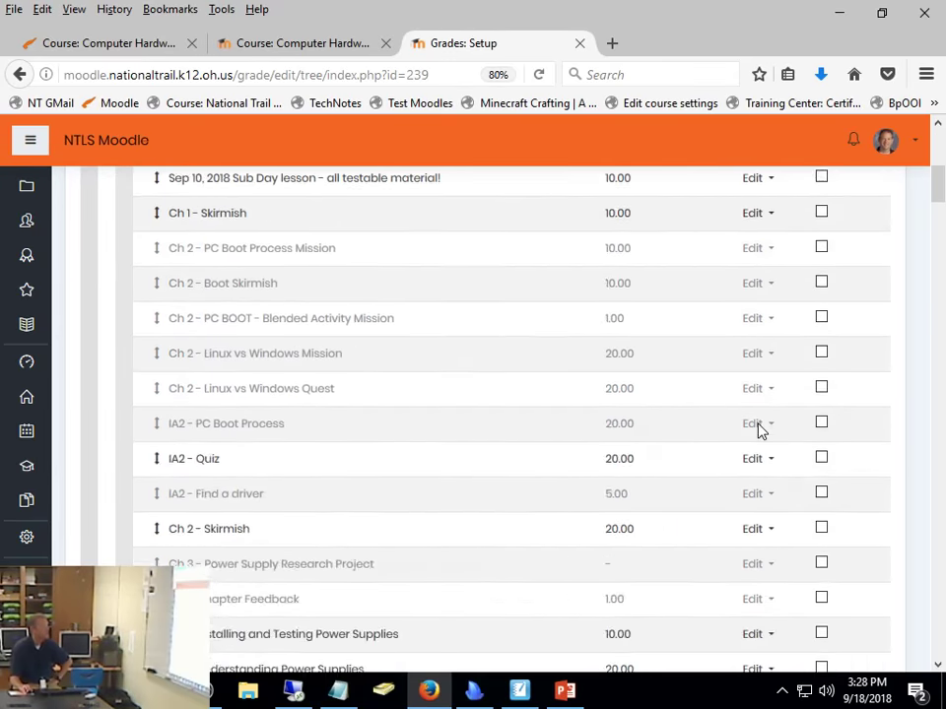
pyautogui.scroll(-15, 758, 430)
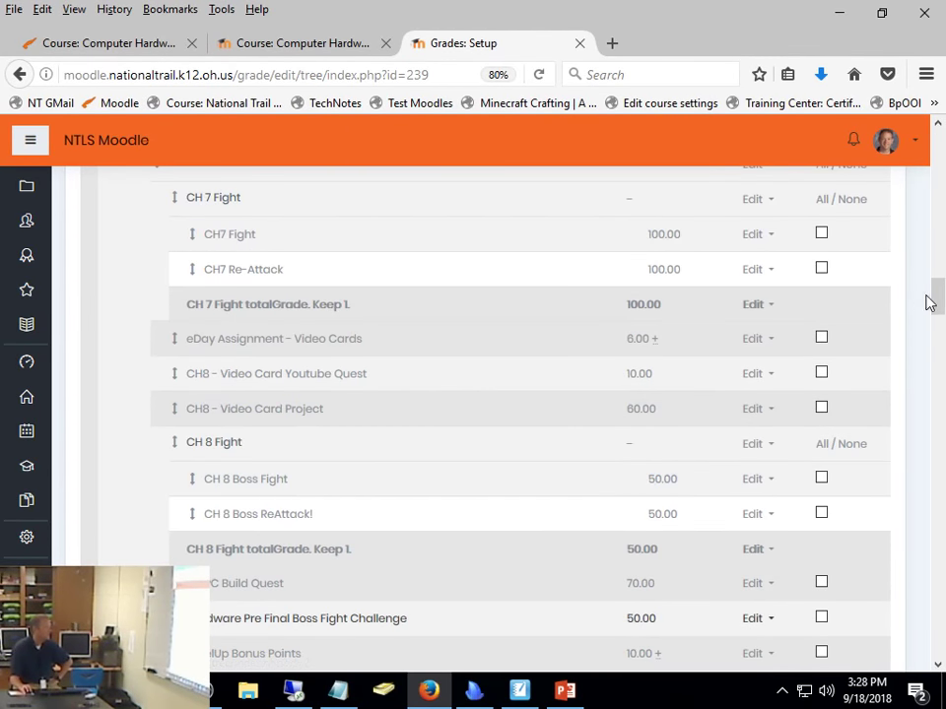
pyautogui.scroll(15, 355, 496)
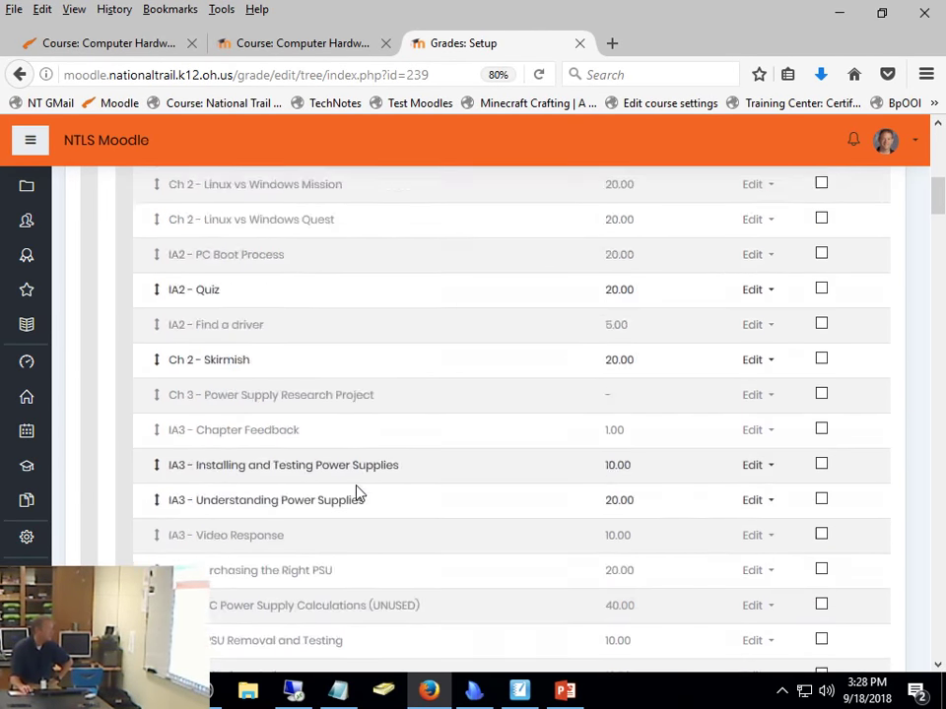
pyautogui.scroll(5, 358, 492)
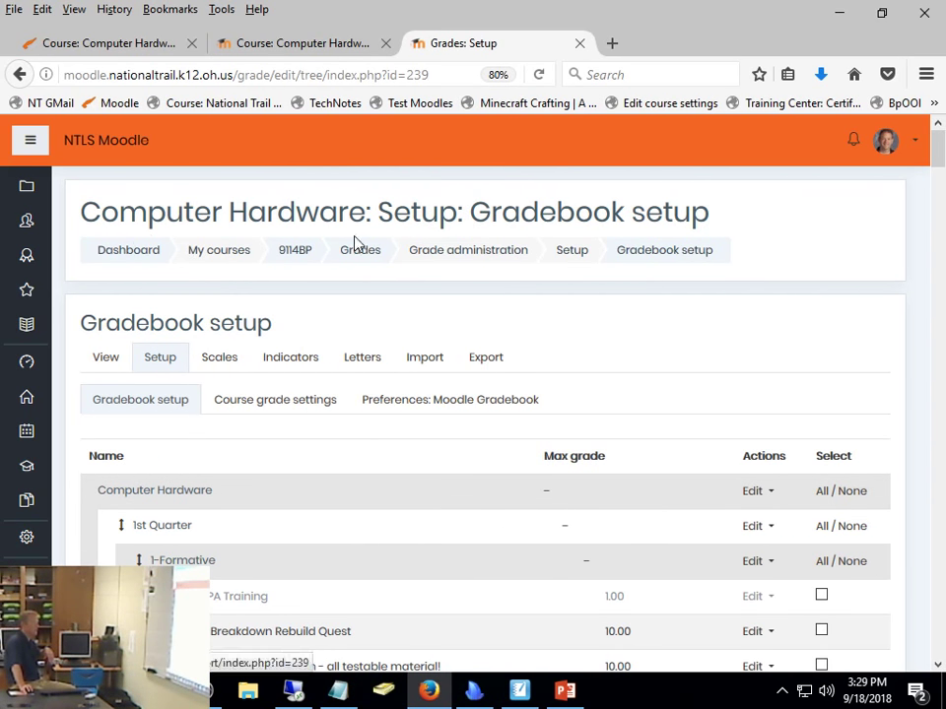
# Return to the Computer Hardware course page, then reopen the teacher gradebook from the other course tab and go to its setup page.
pyautogui.click(314, 253)
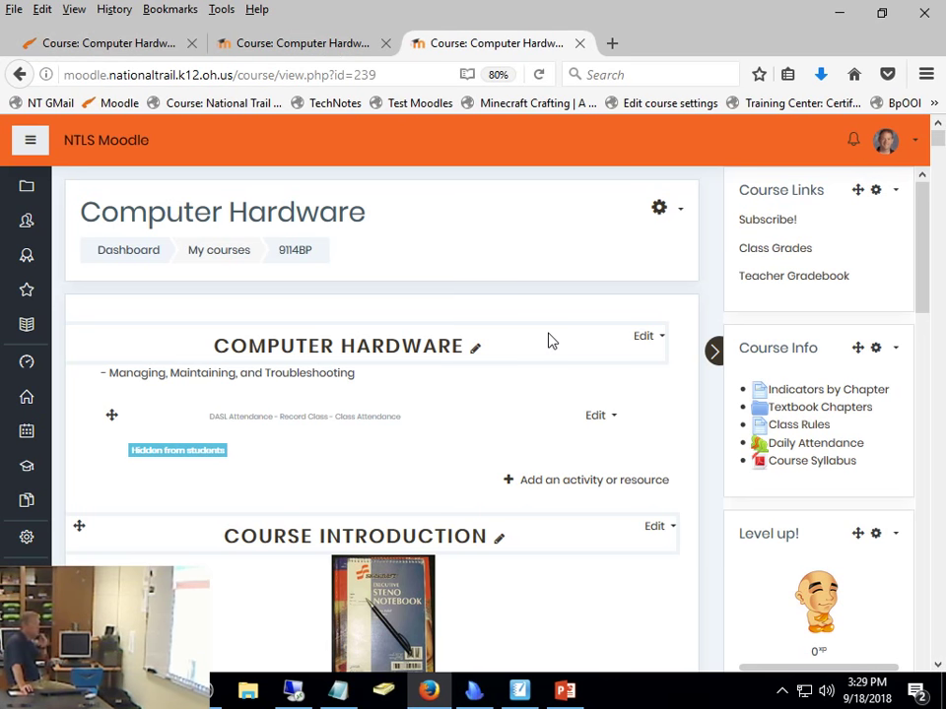
pyautogui.click(277, 45)
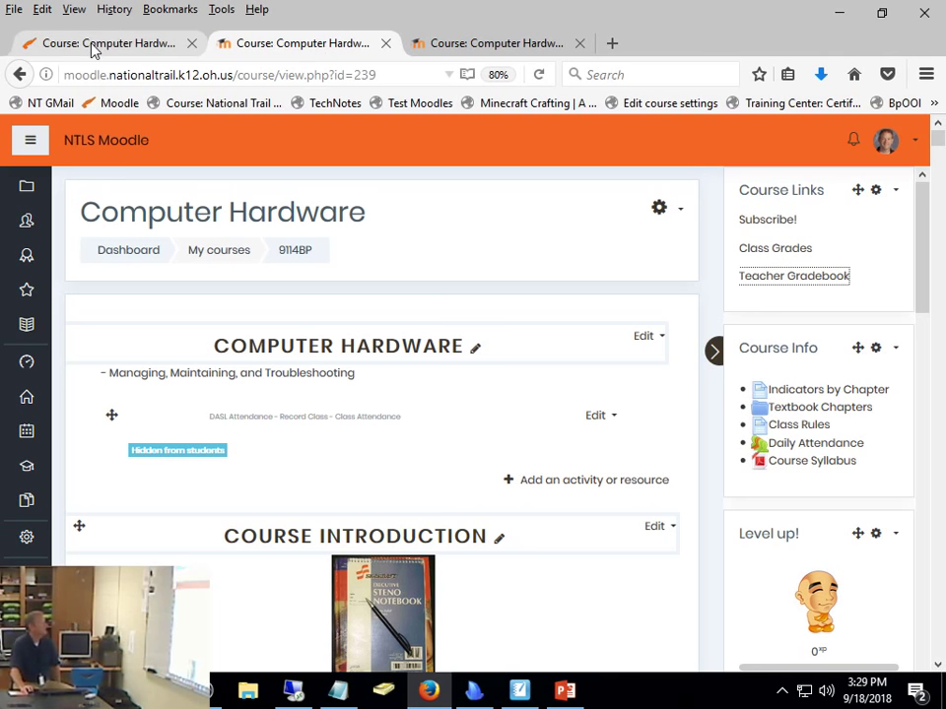
pyautogui.click(839, 280)
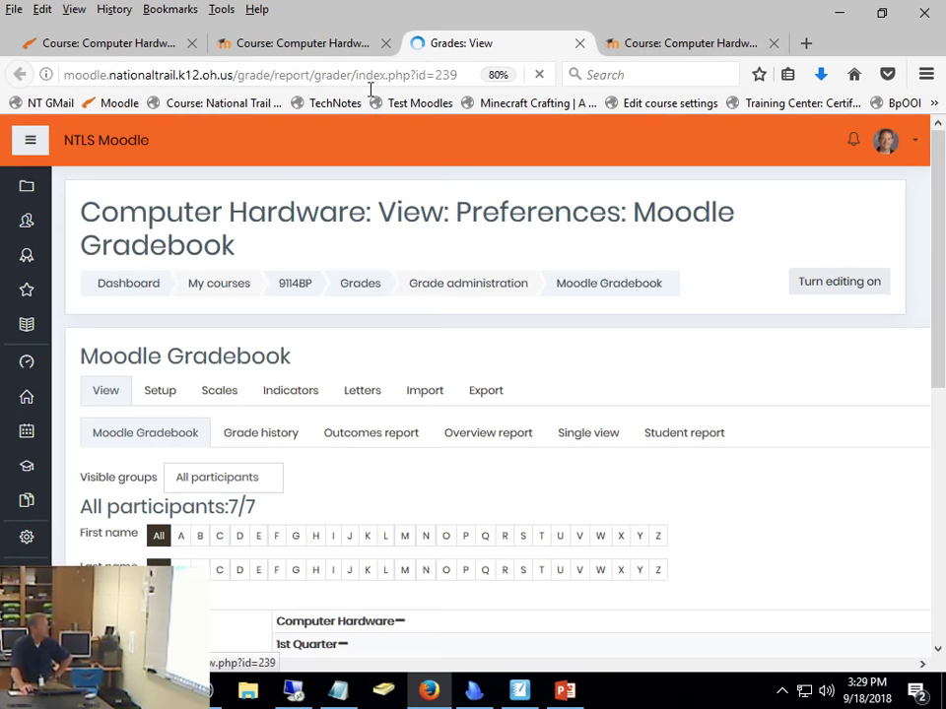
pyautogui.click(160, 392)
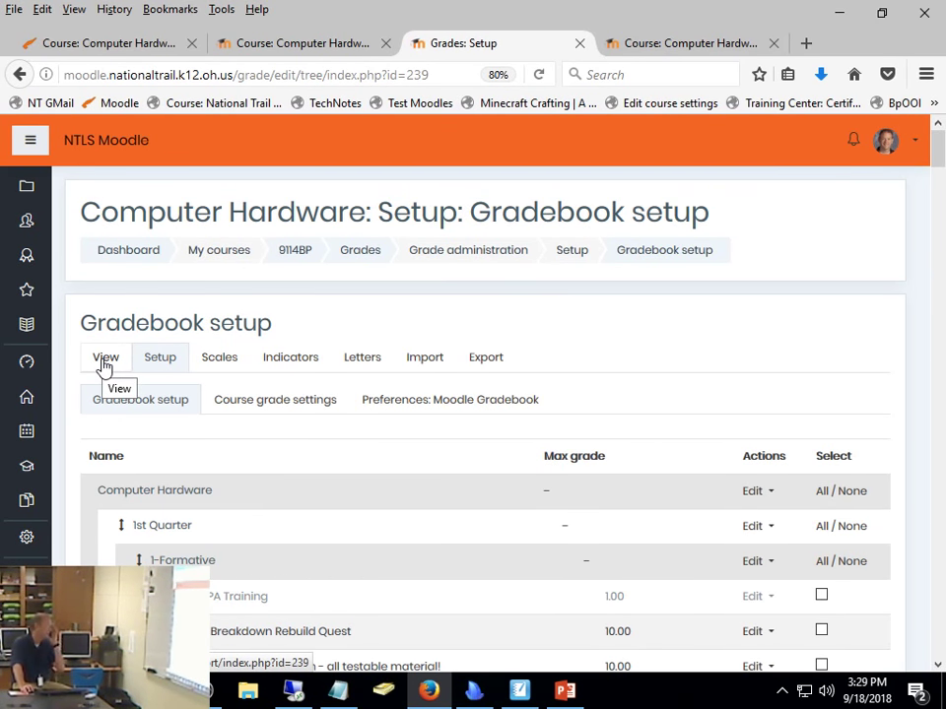
# Skim the gradebook setup list, then open the grader report and examine the Summative, 1st Quarter and course total columns.
pyautogui.scroll(-5, 777, 367)
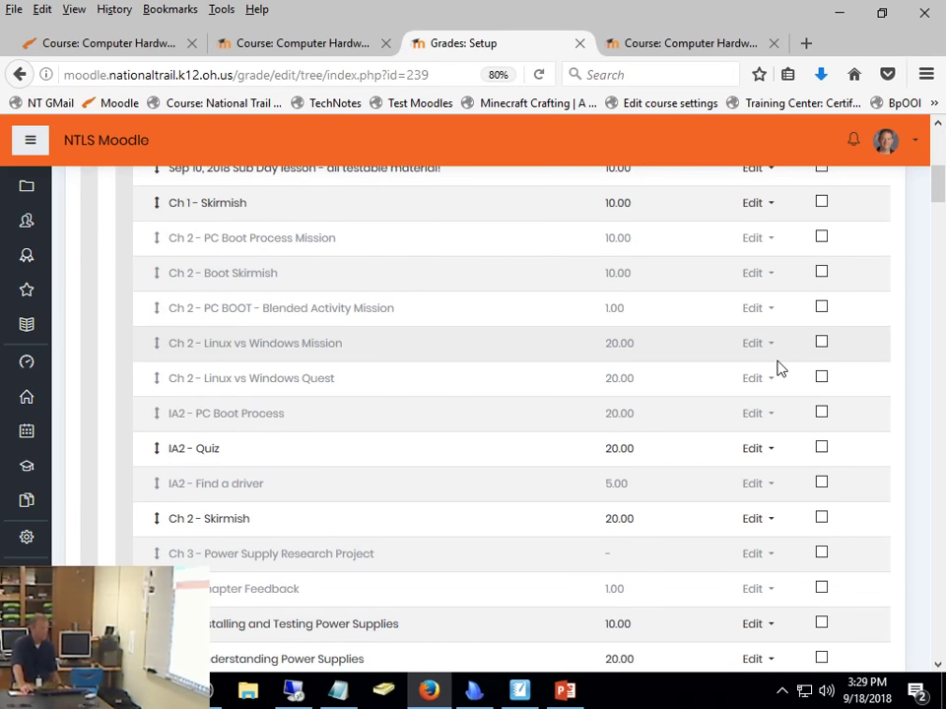
pyautogui.scroll(5, 777, 367)
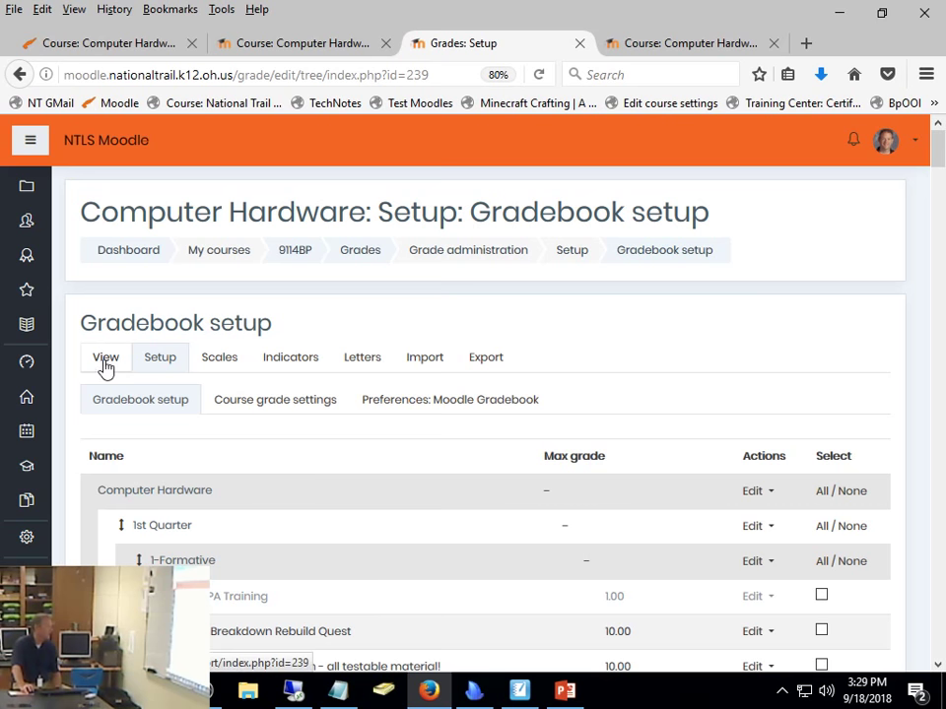
pyautogui.click(105, 363)
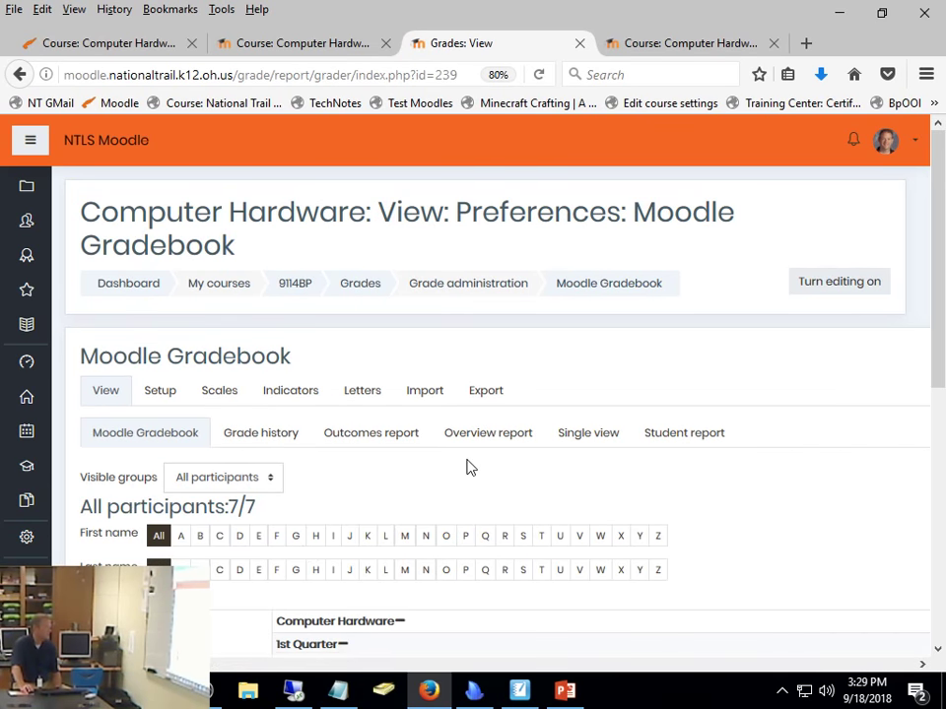
pyautogui.scroll(-2, 469, 467)
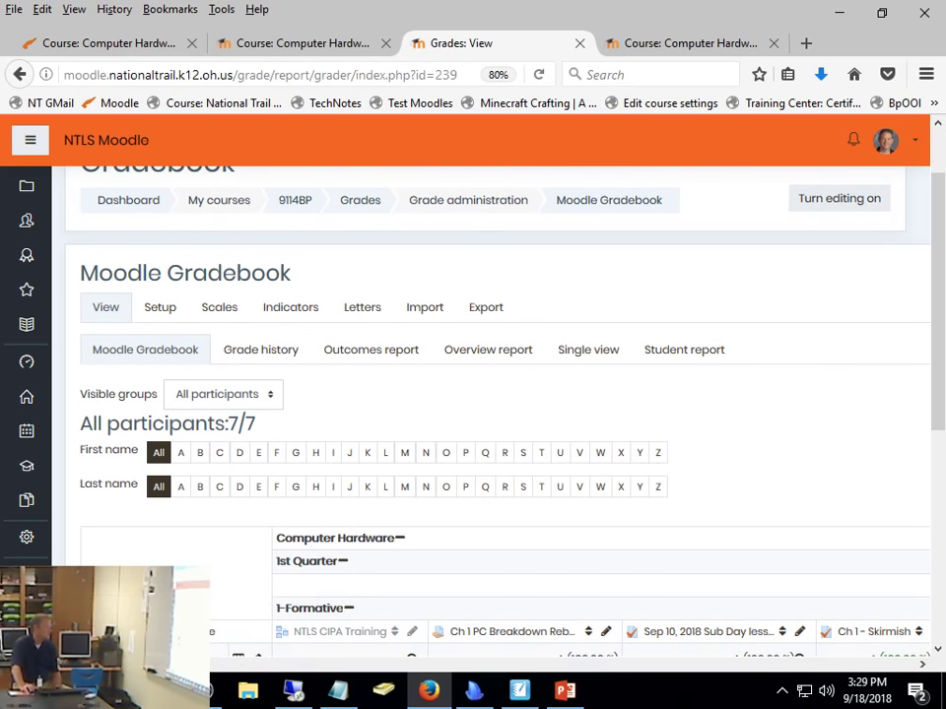
pyautogui.moveTo(104, 664); pyautogui.dragTo(921, 631)
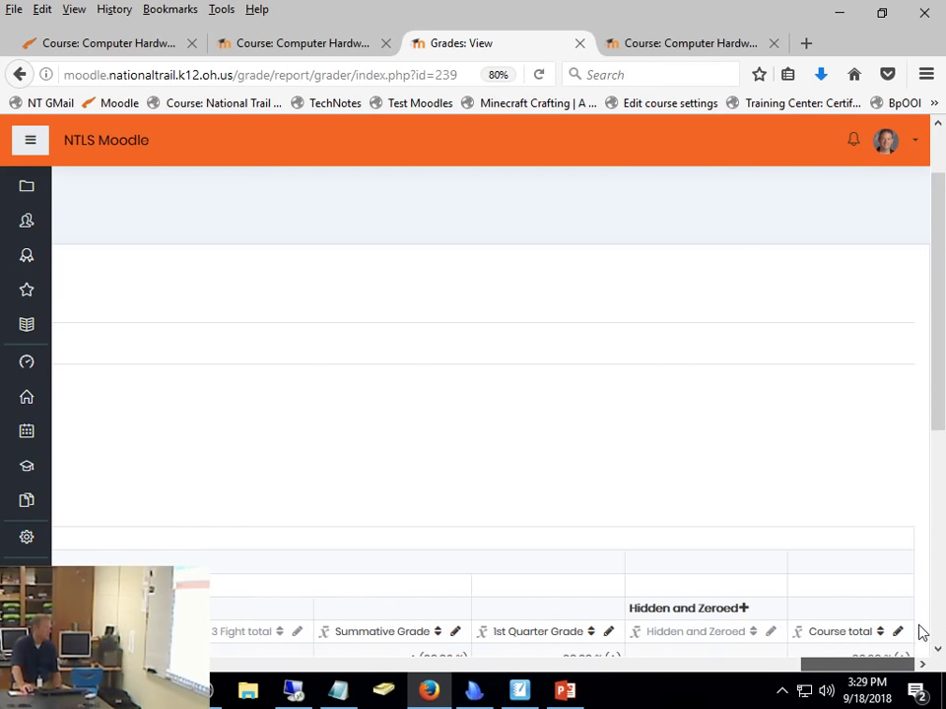
pyautogui.scroll(-5, 765, 528)
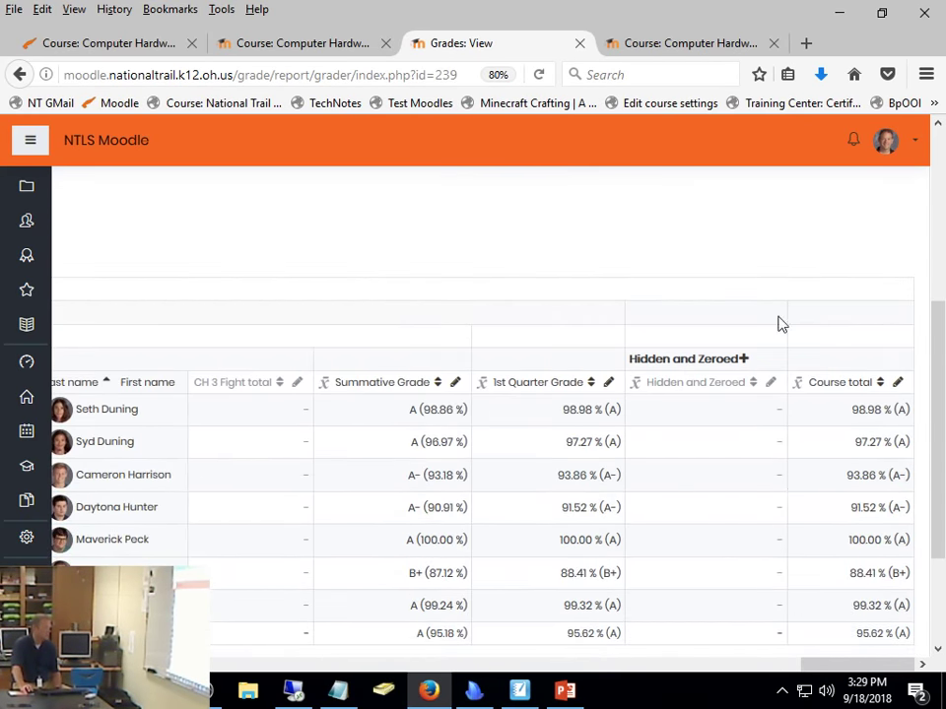
# Expand the Hidden and Zeroed category in the grader report and view its 4th Quarter formative items.
pyautogui.click(745, 360)
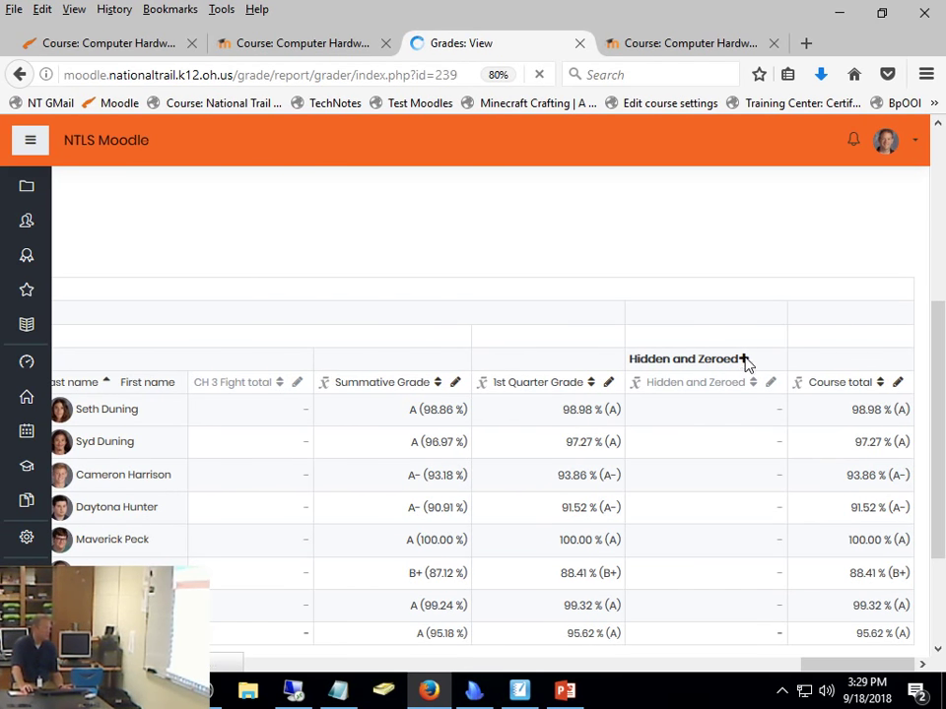
pyautogui.scroll(-5, 746, 366)
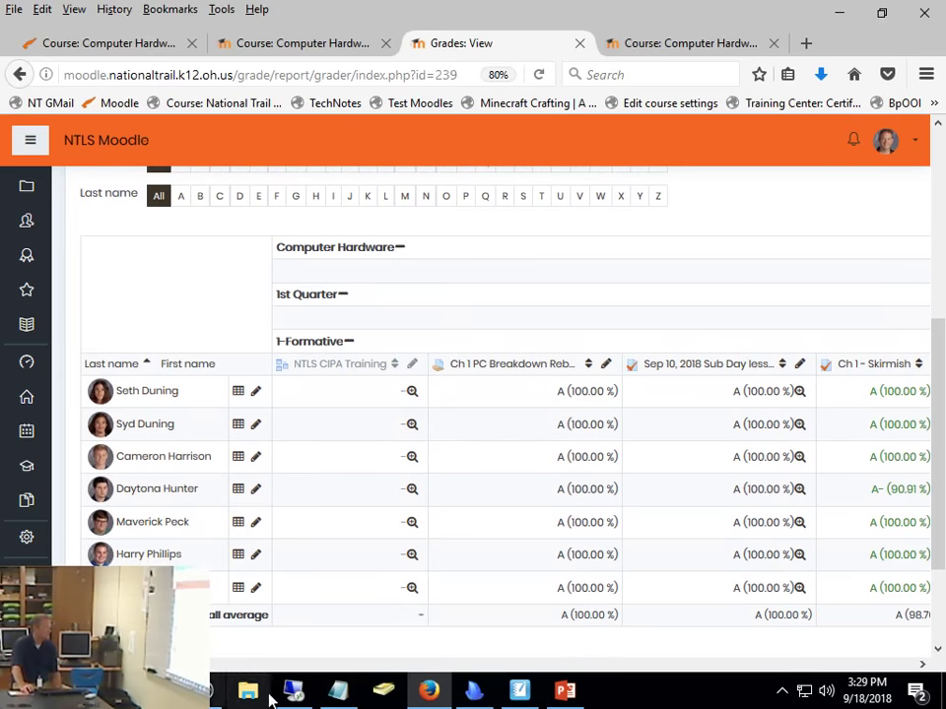
pyautogui.moveTo(28, 665); pyautogui.dragTo(202, 680)
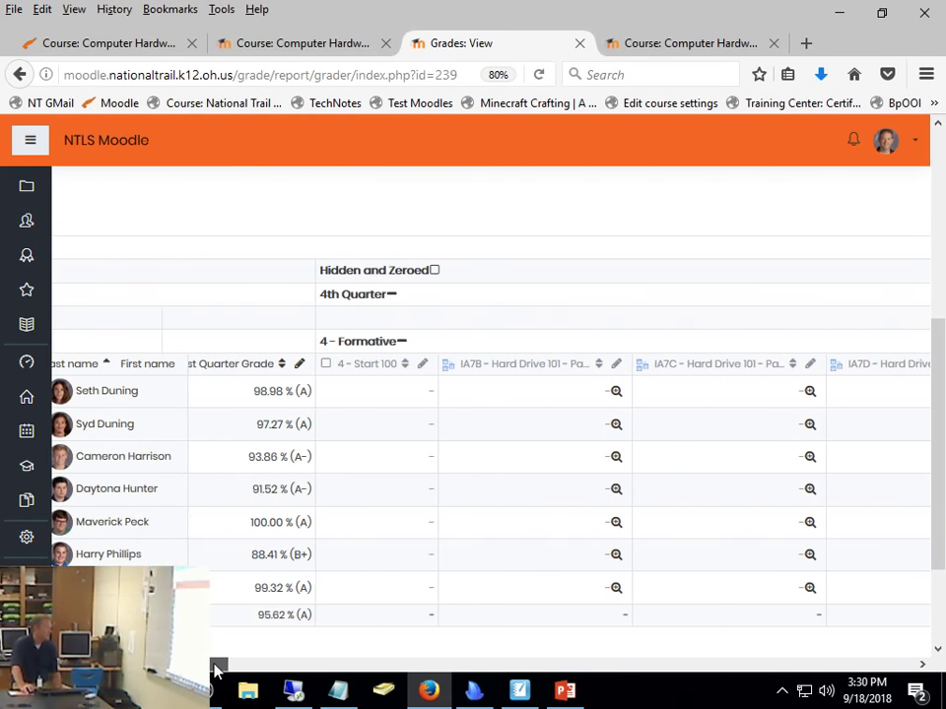
# Collapse the Hidden and Zeroed category and bring its column beside the course total back into view.
pyautogui.click(435, 275)
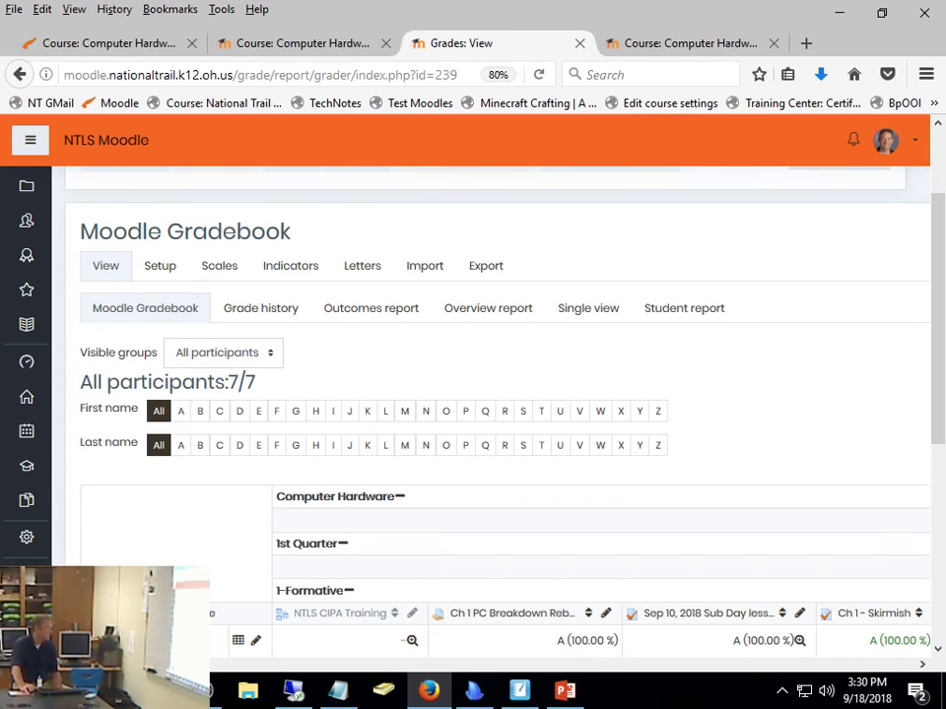
pyautogui.moveTo(40, 665); pyautogui.dragTo(212, 687)
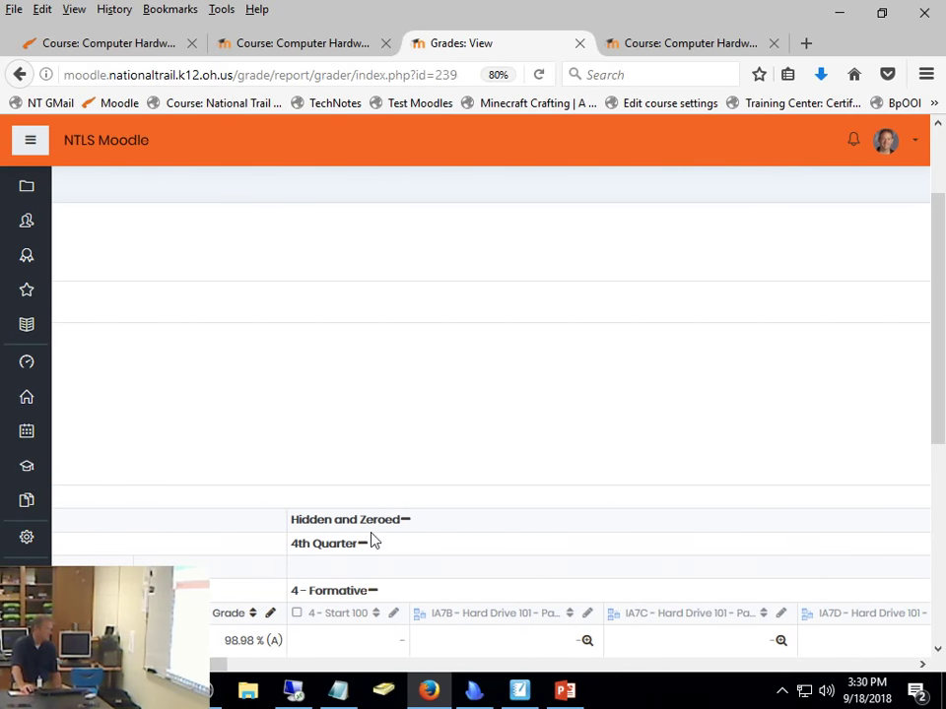
pyautogui.click(405, 520)
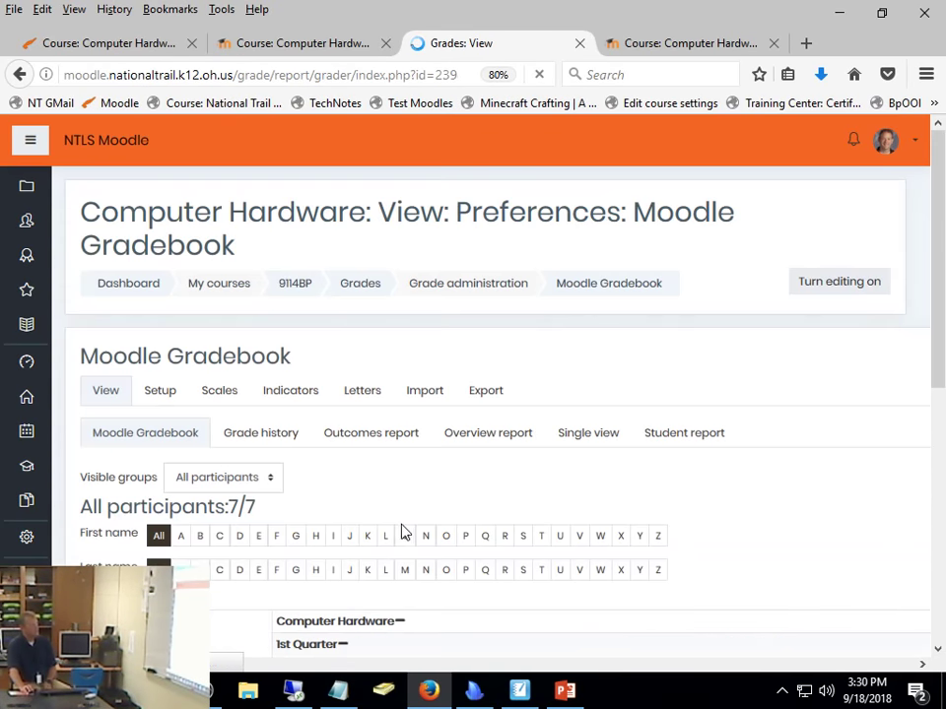
pyautogui.scroll(-4, 435, 595)
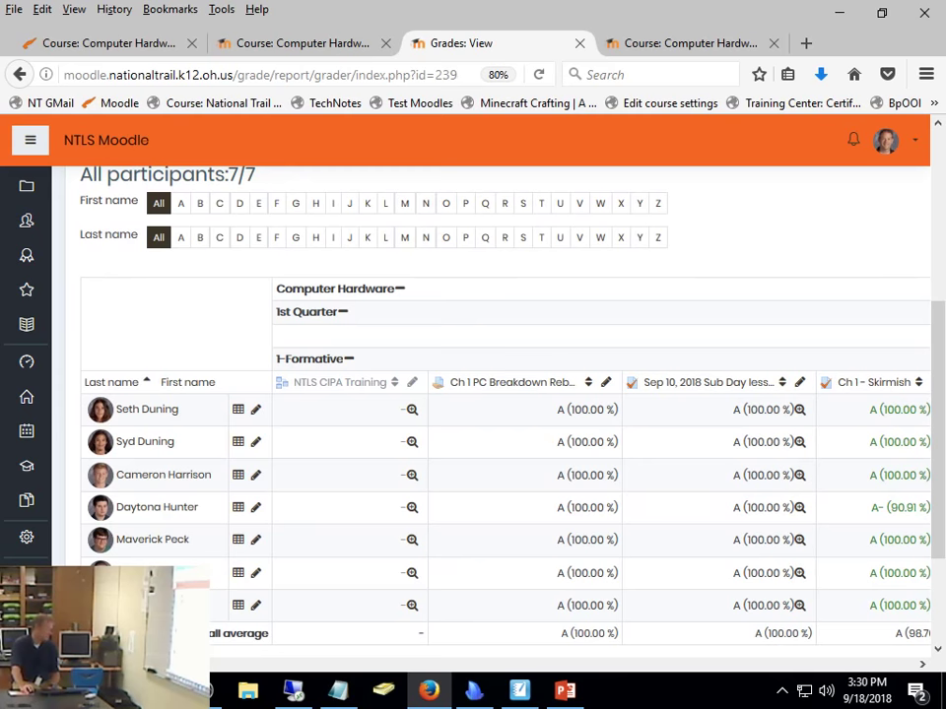
pyautogui.moveTo(144, 665); pyautogui.dragTo(941, 650)
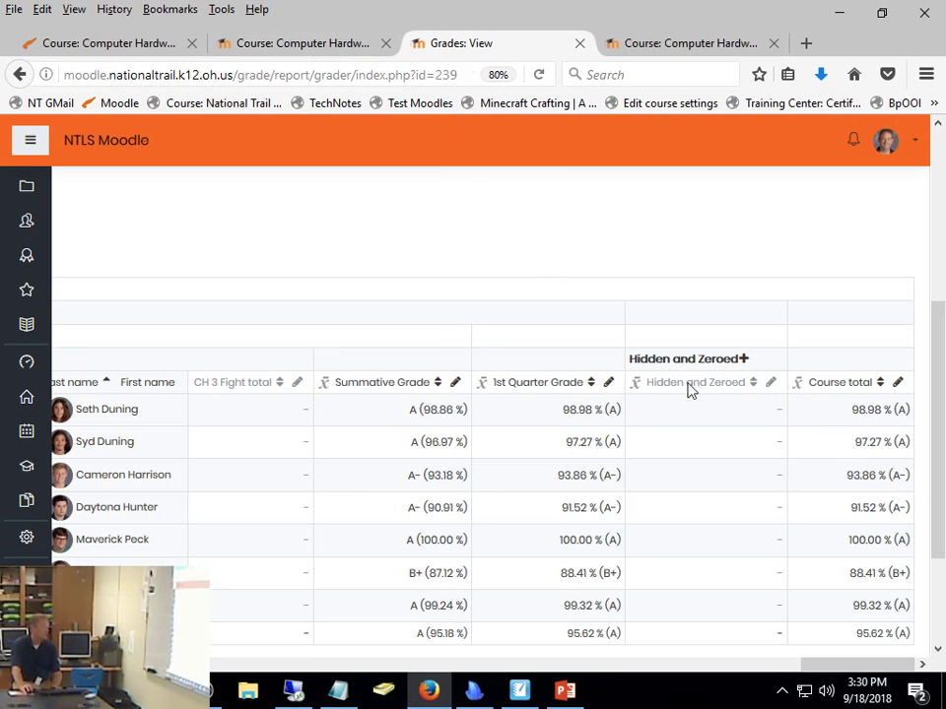
# Switch to the Computer Hardware course page that is still open in the earlier theme.
pyautogui.click(103, 42)
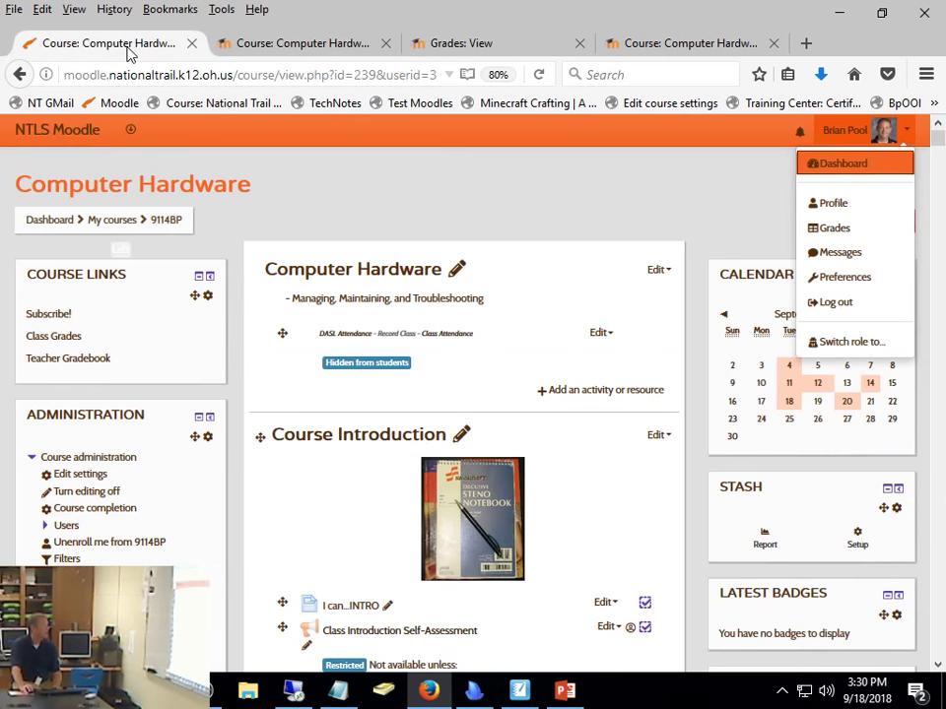